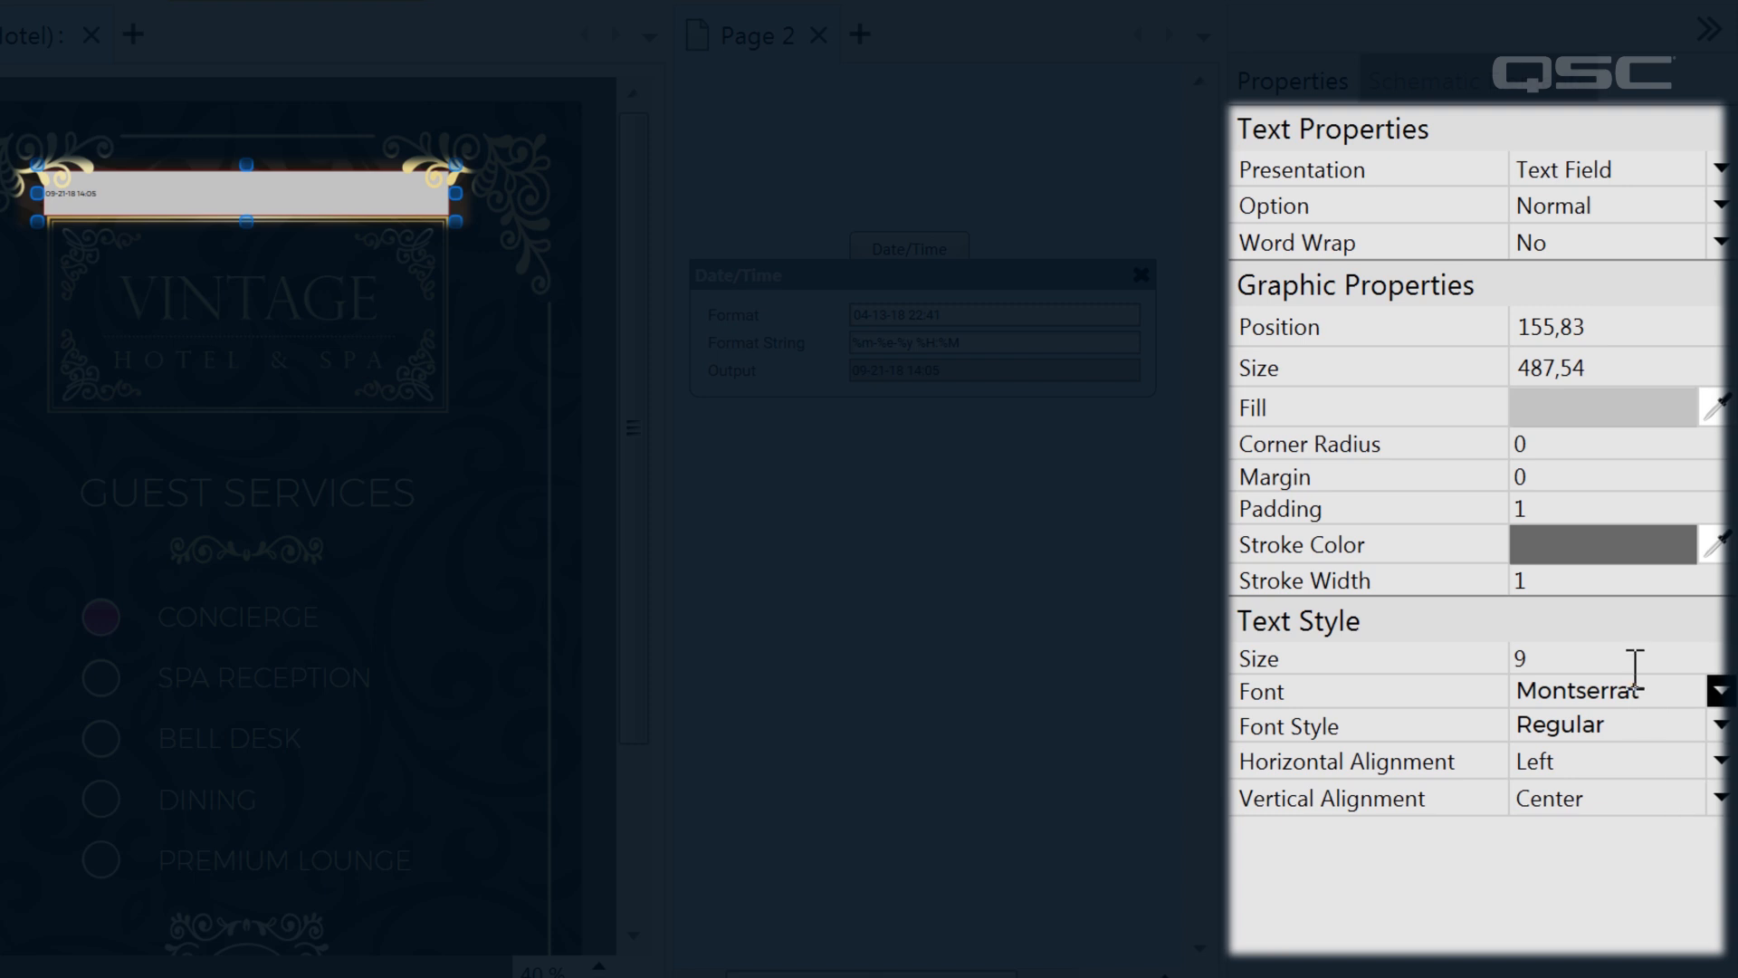
Style the date text field with centered ExtraLight text at size 24, a white fill and the No Background option
text(24)
click(1603, 409)
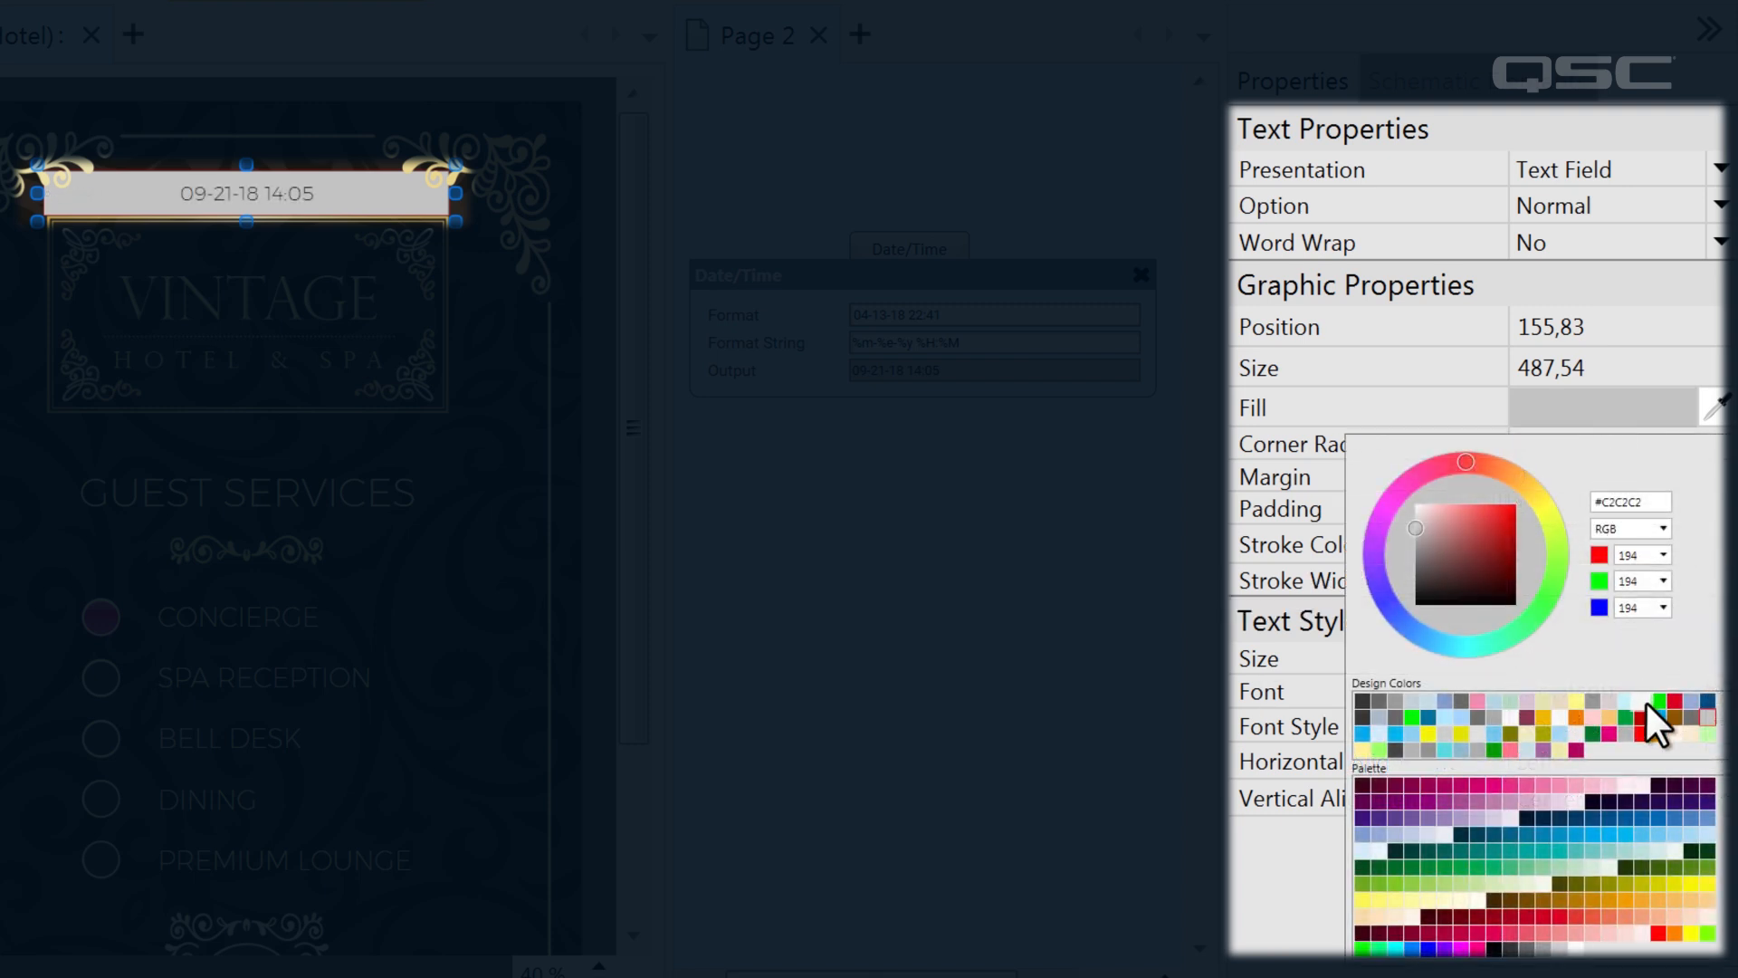
click(1644, 703)
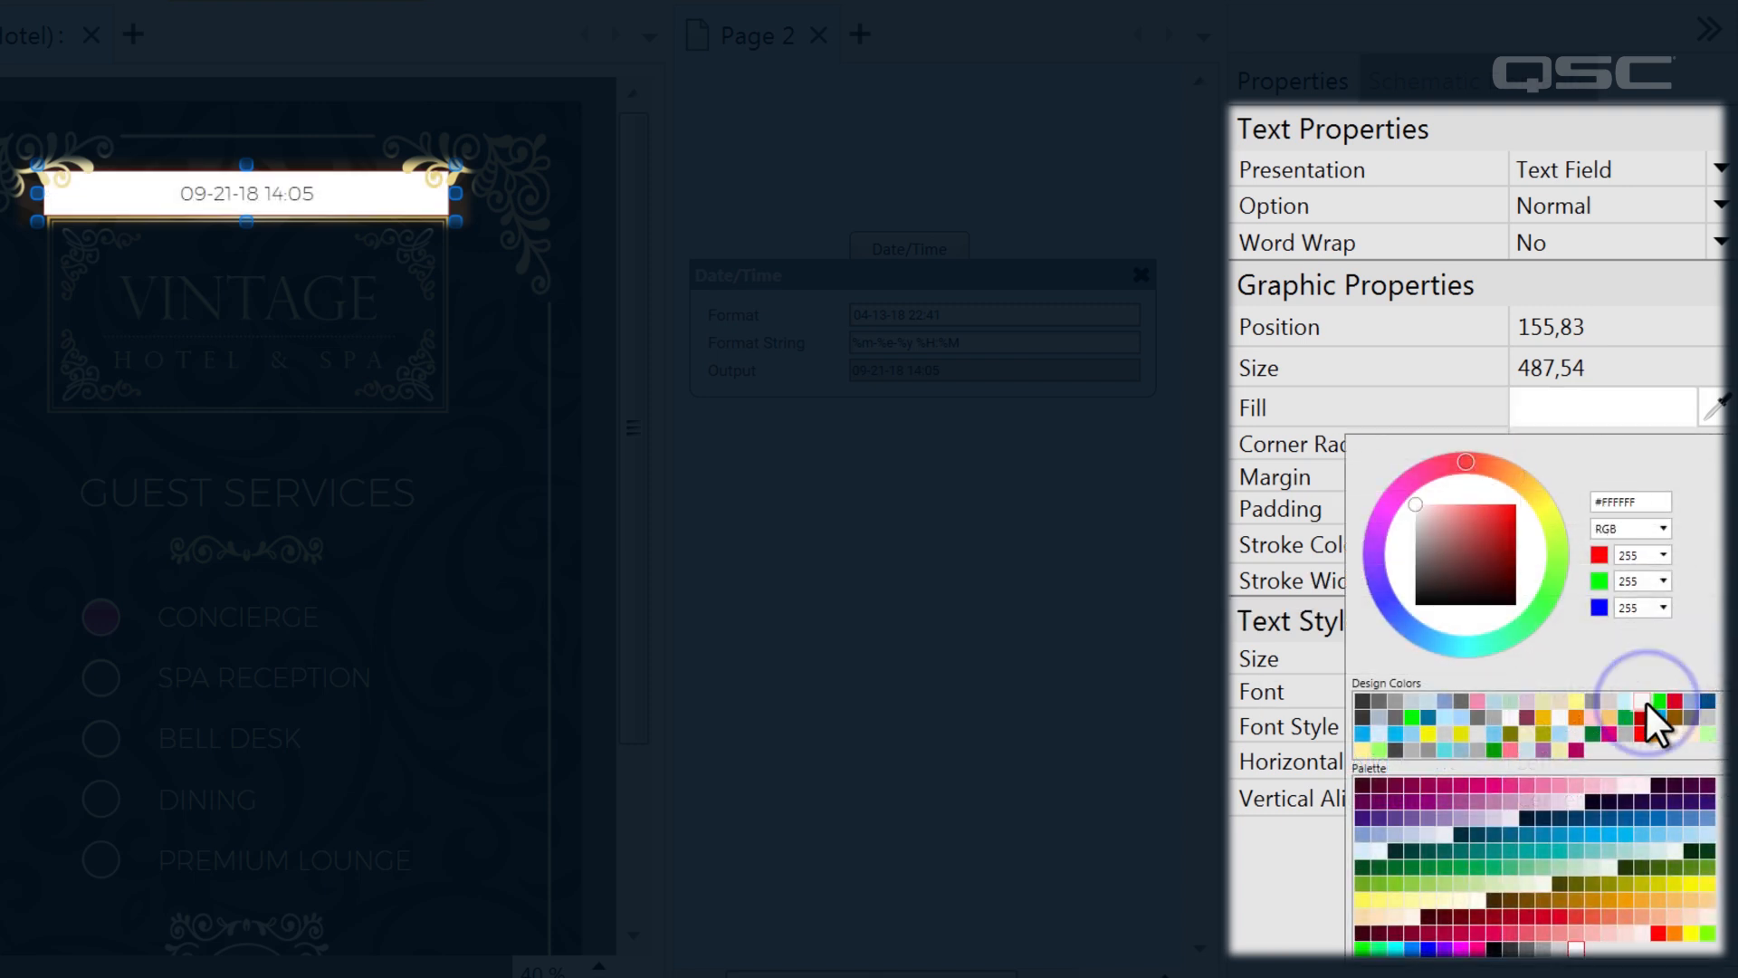
click(1718, 208)
click(1718, 209)
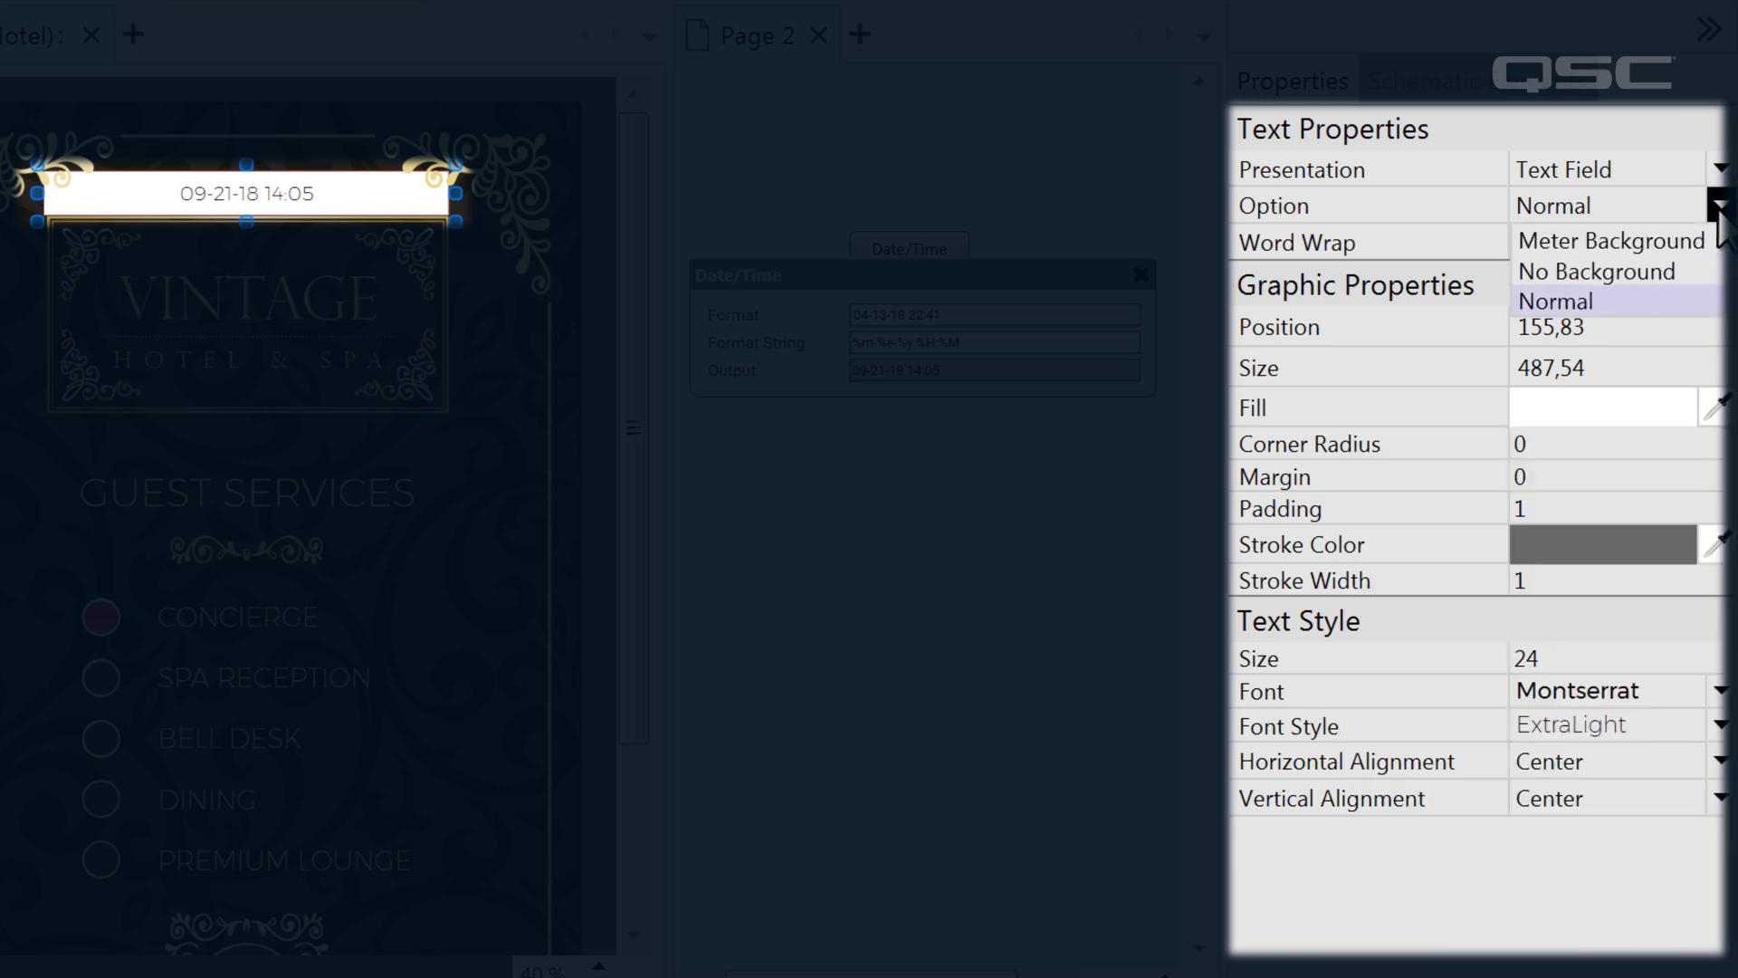
click(1708, 270)
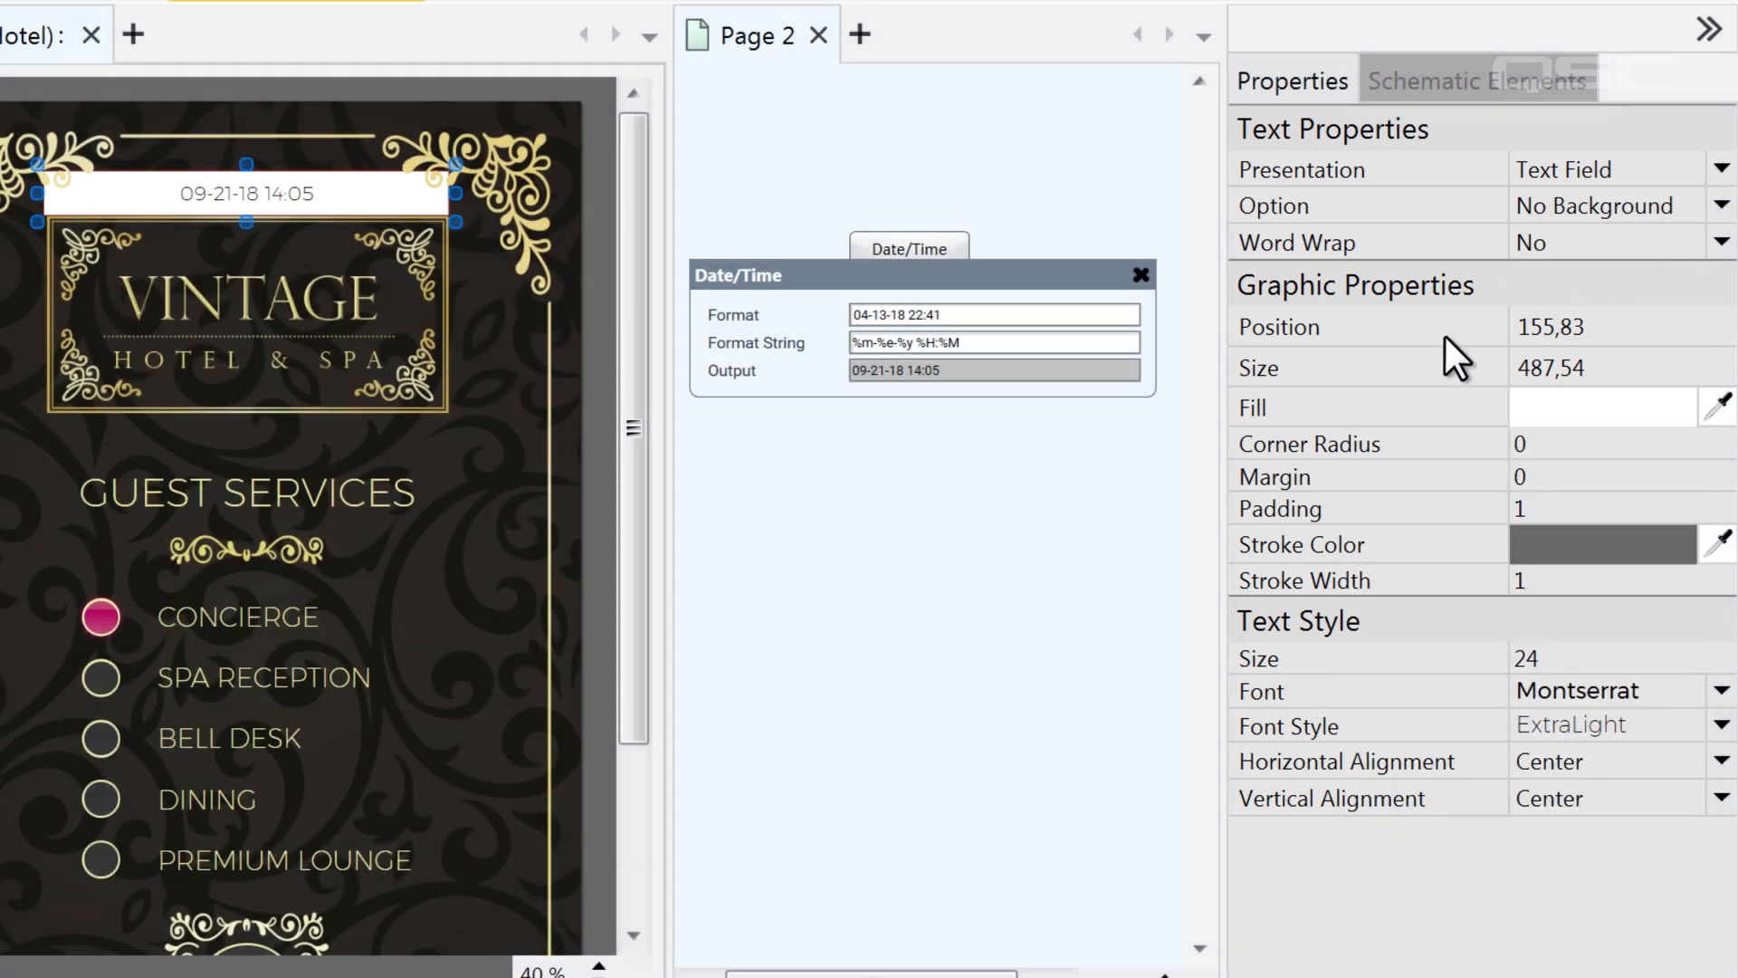
click(1116, 549)
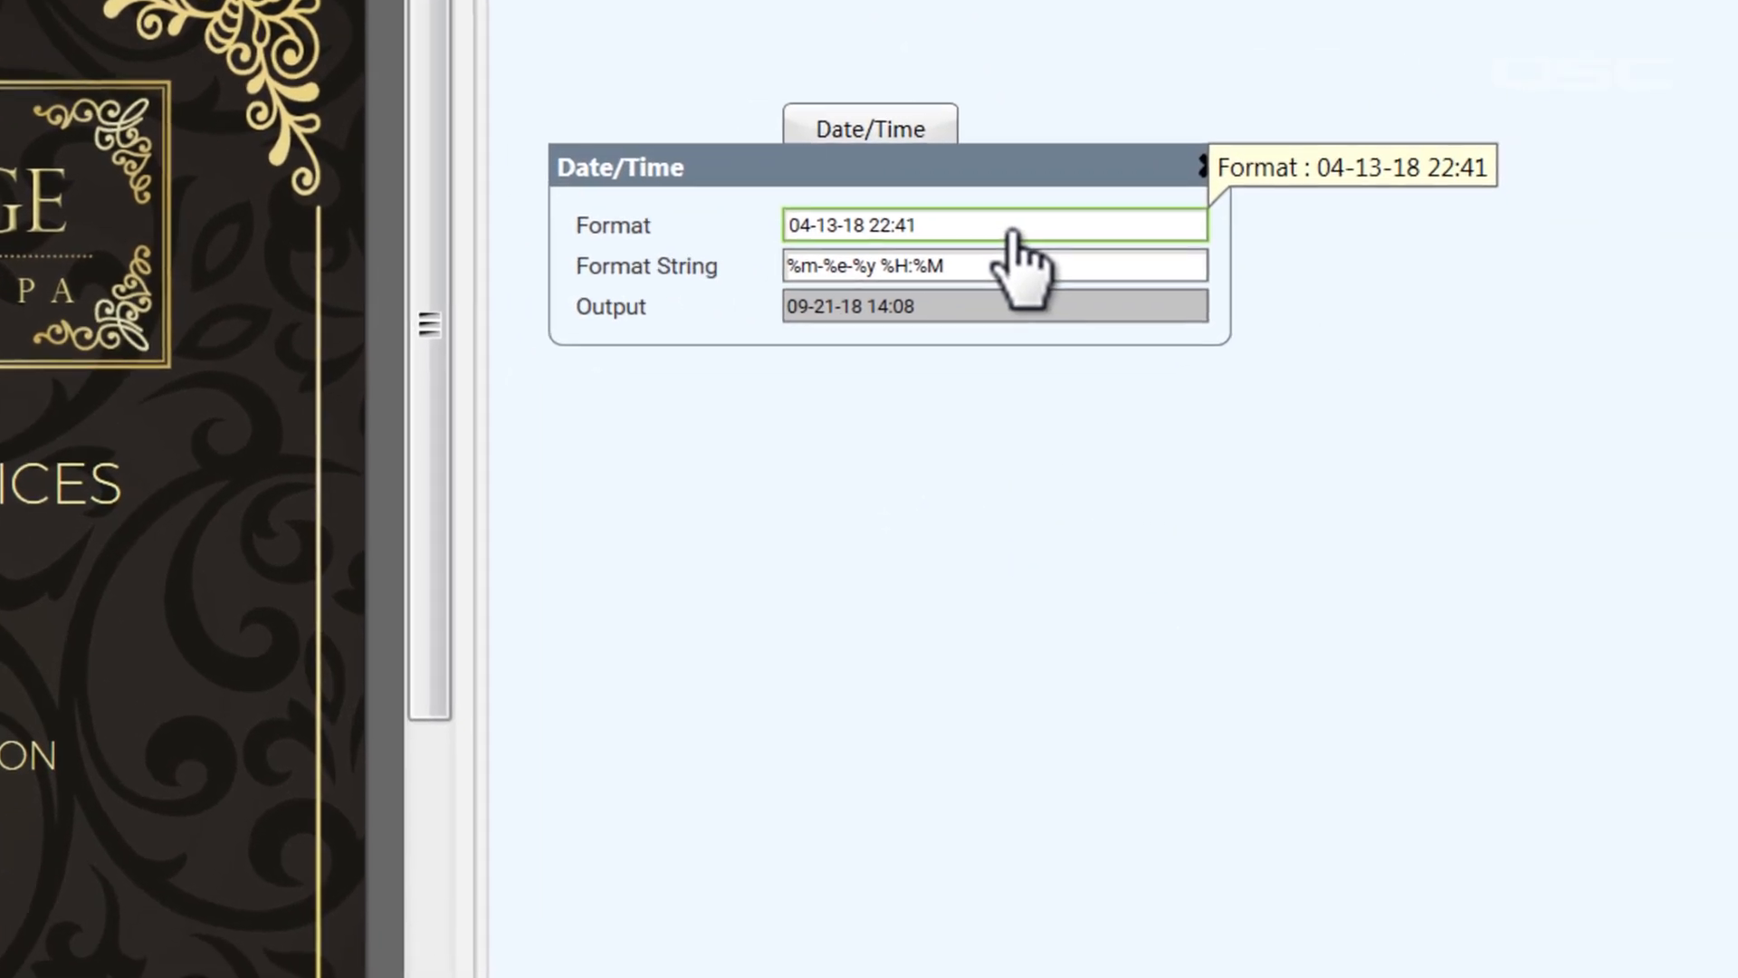
Try the Apr 13, 2018 format on the Date/Time component and set it to Friday, 13 Apr 2018 10:41 PM
click(1537, 337)
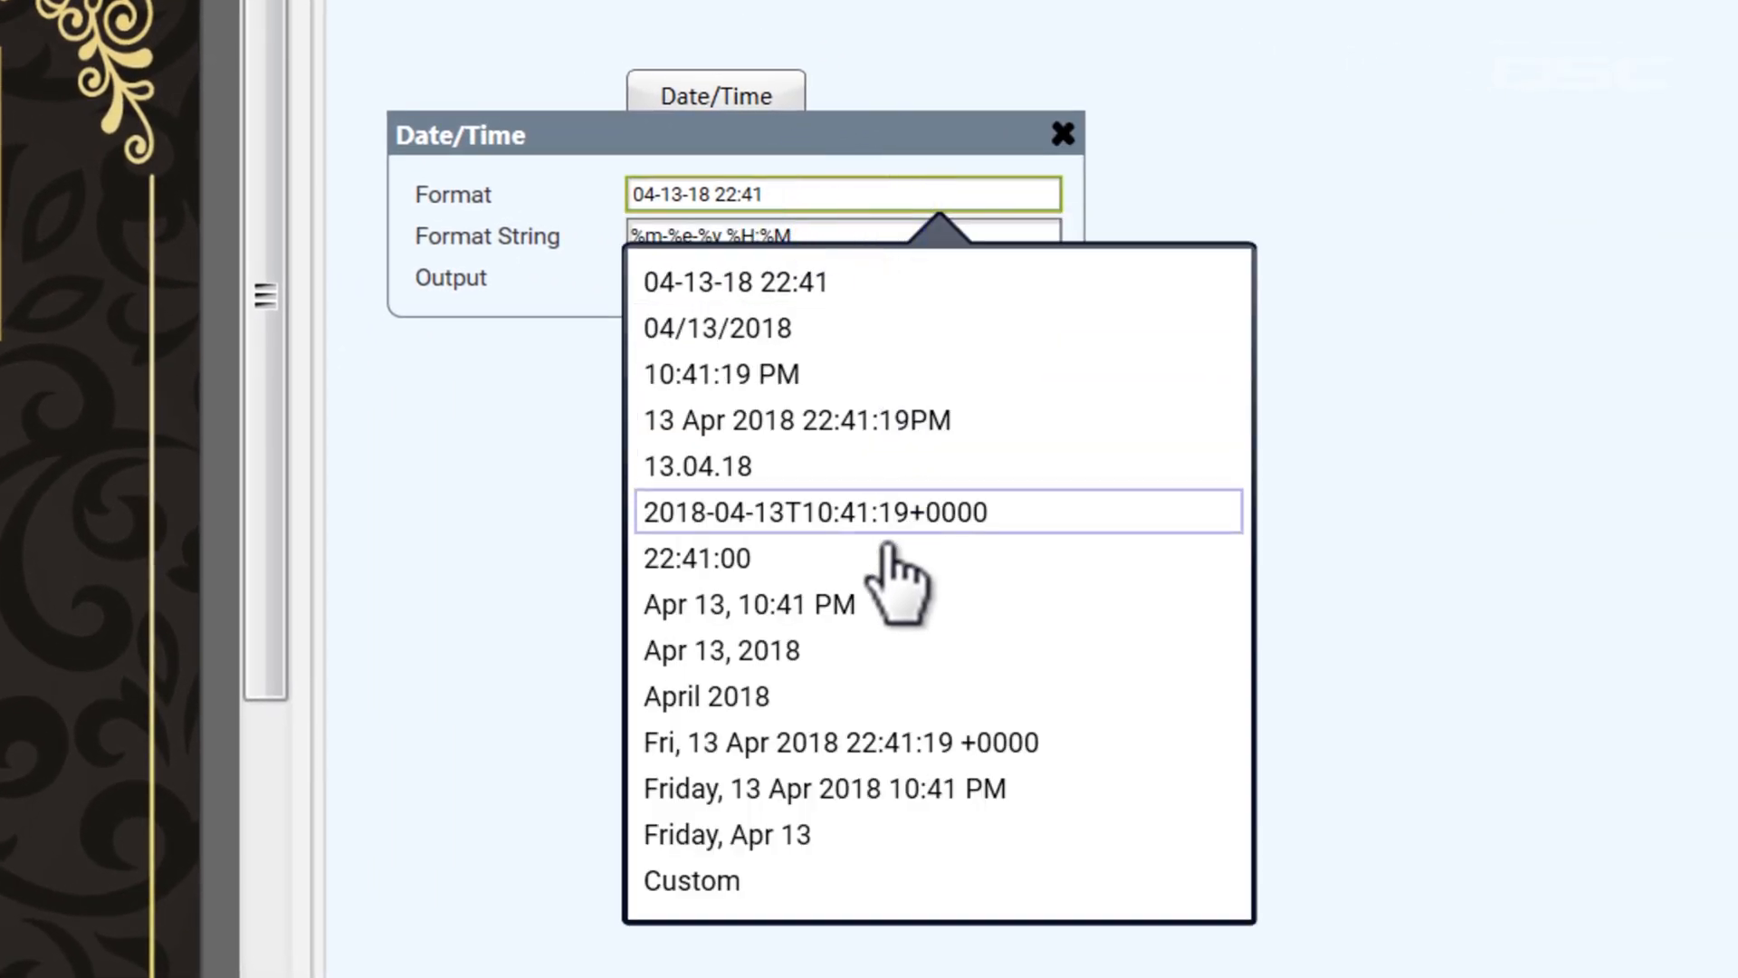
click(882, 652)
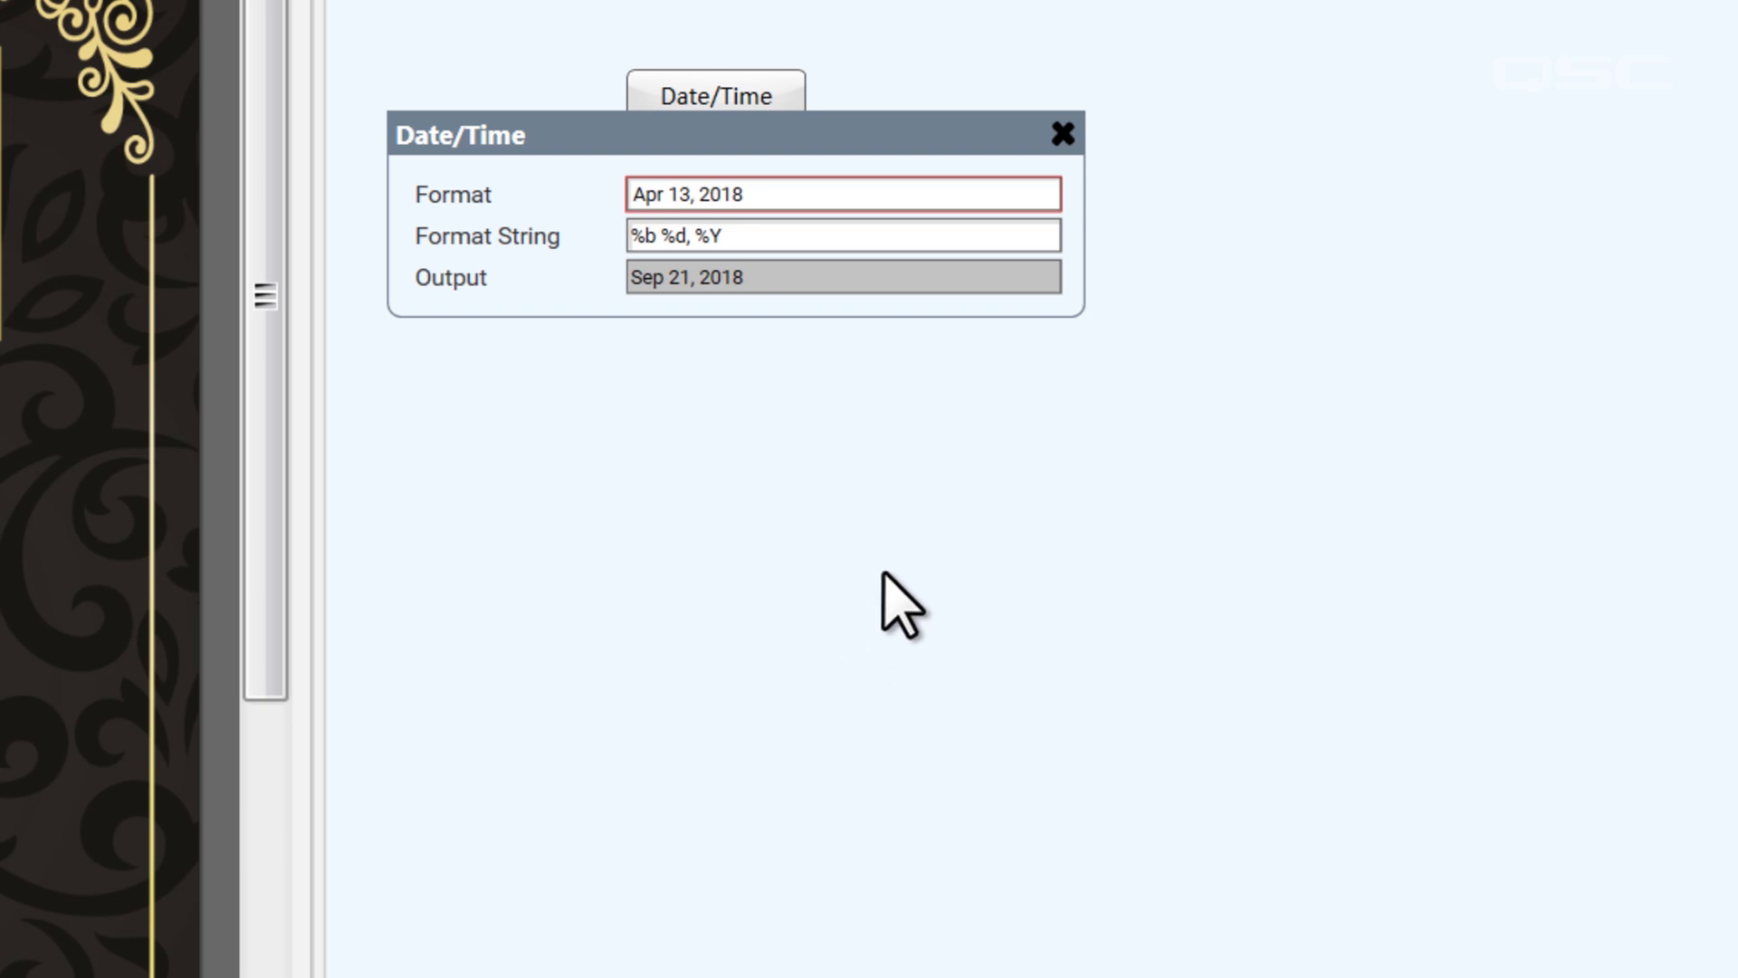
click(797, 196)
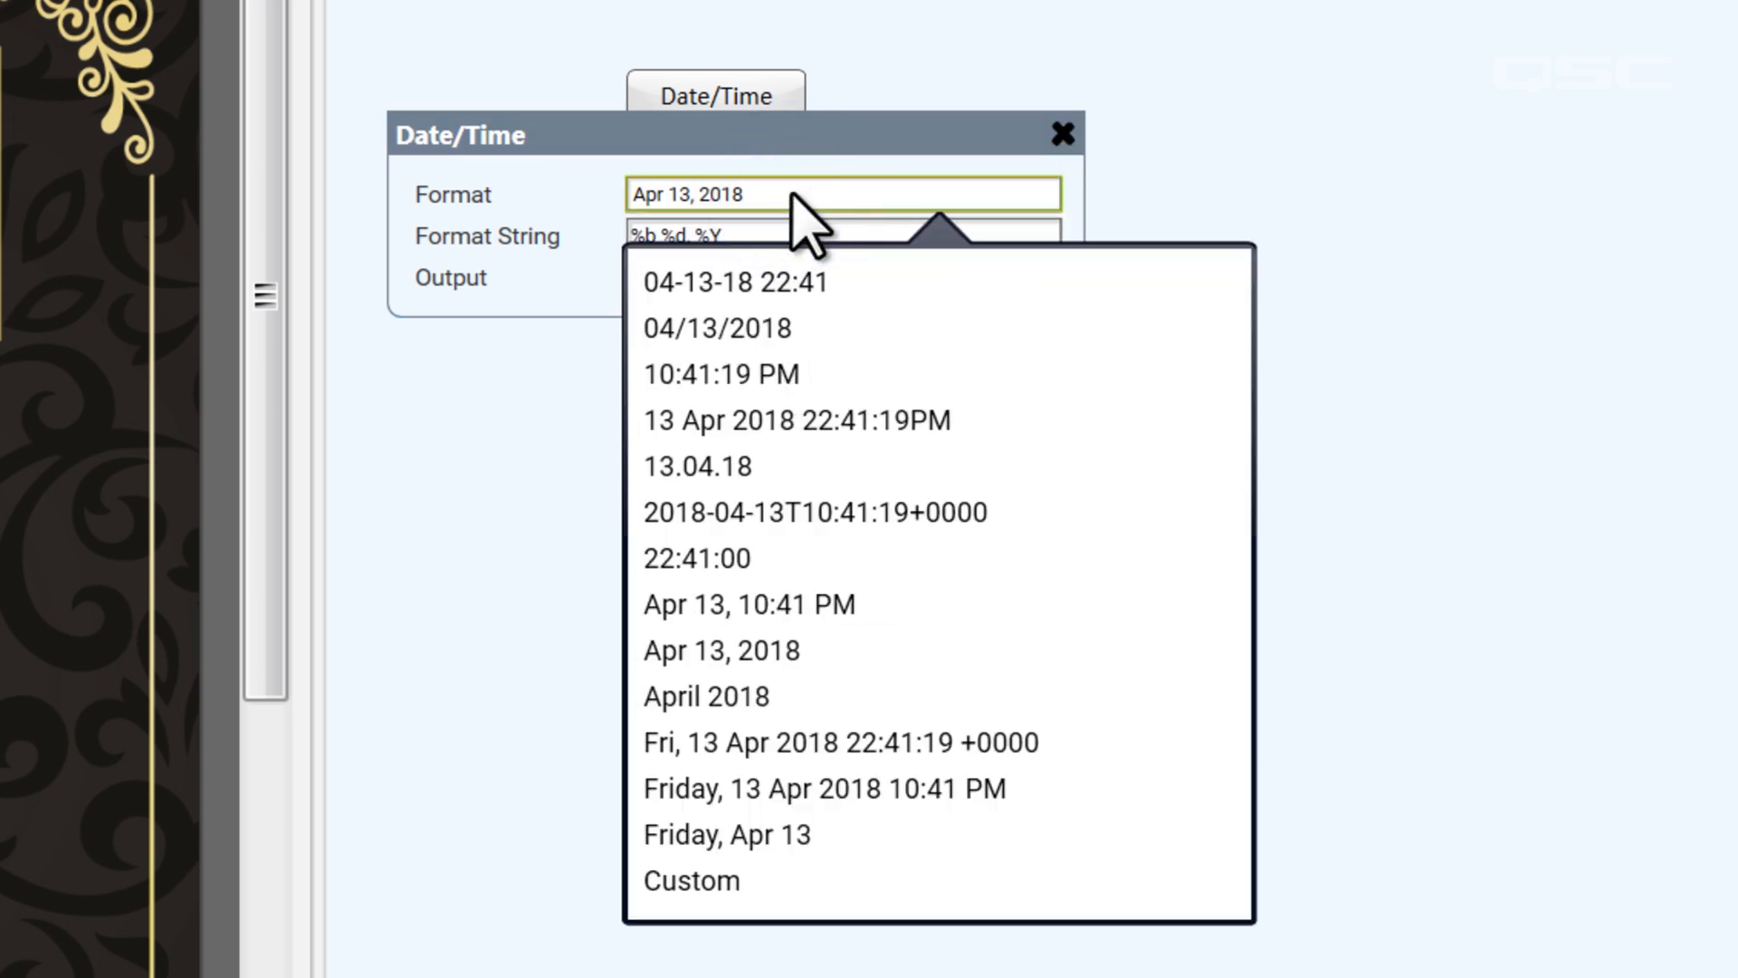
click(867, 788)
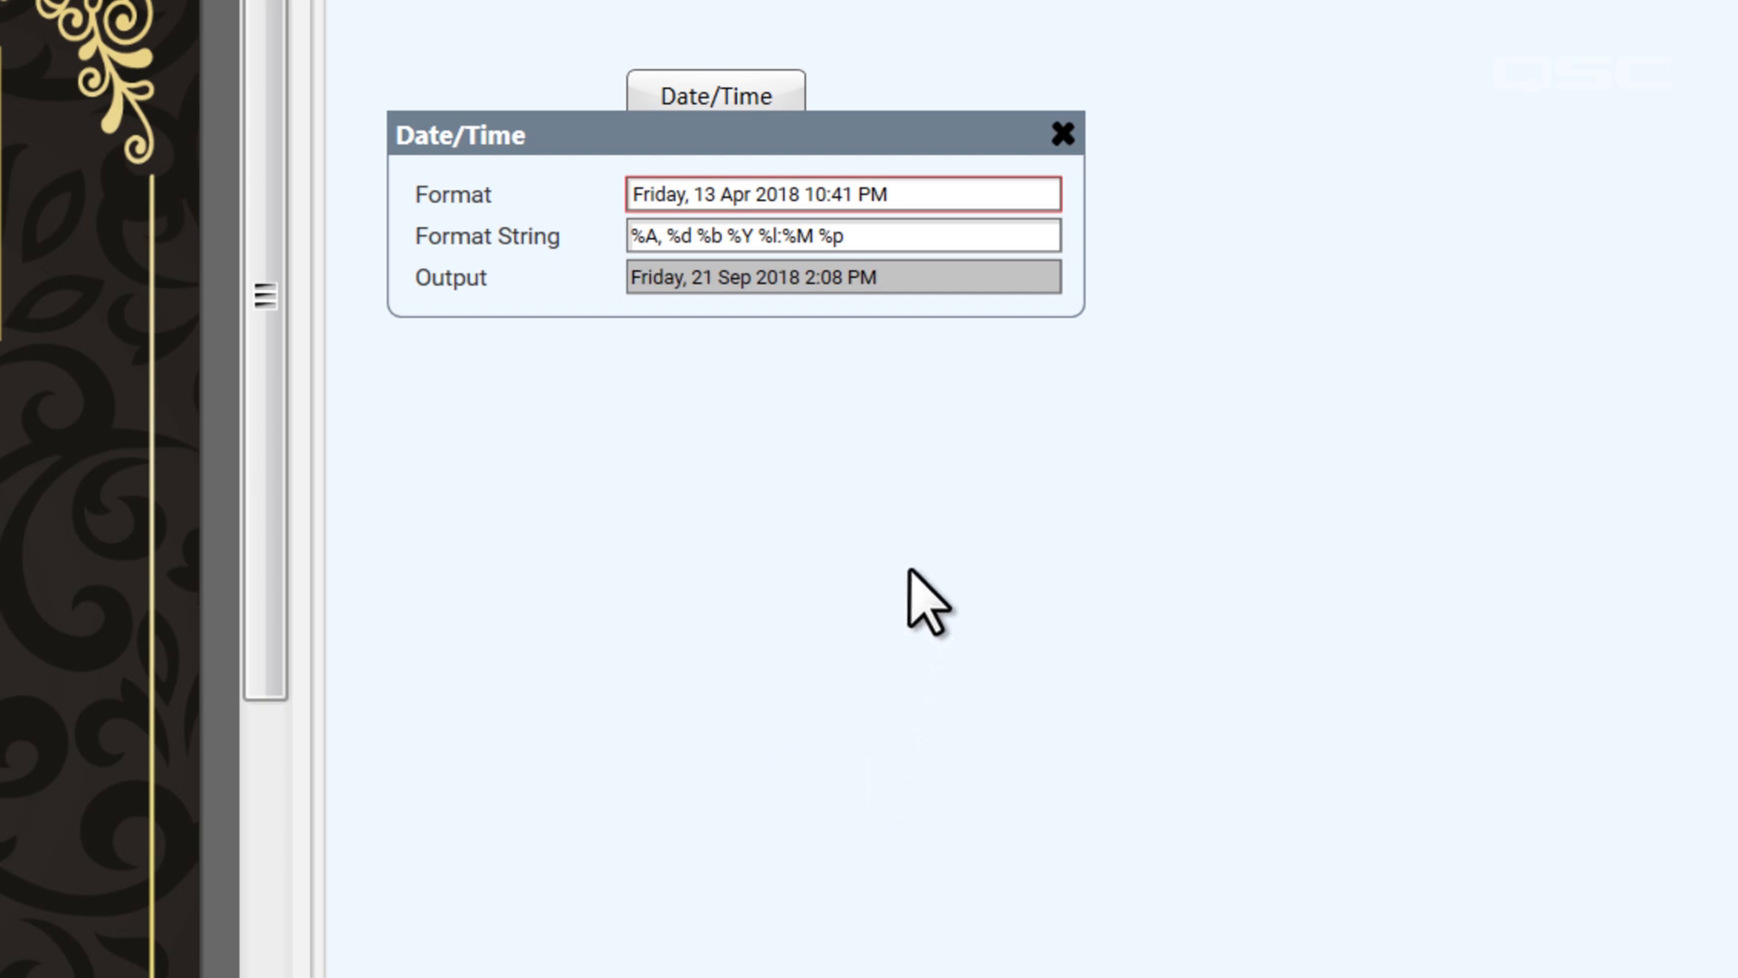
Set the Date/Time component's format to Custom and open its format string for editing
click(930, 198)
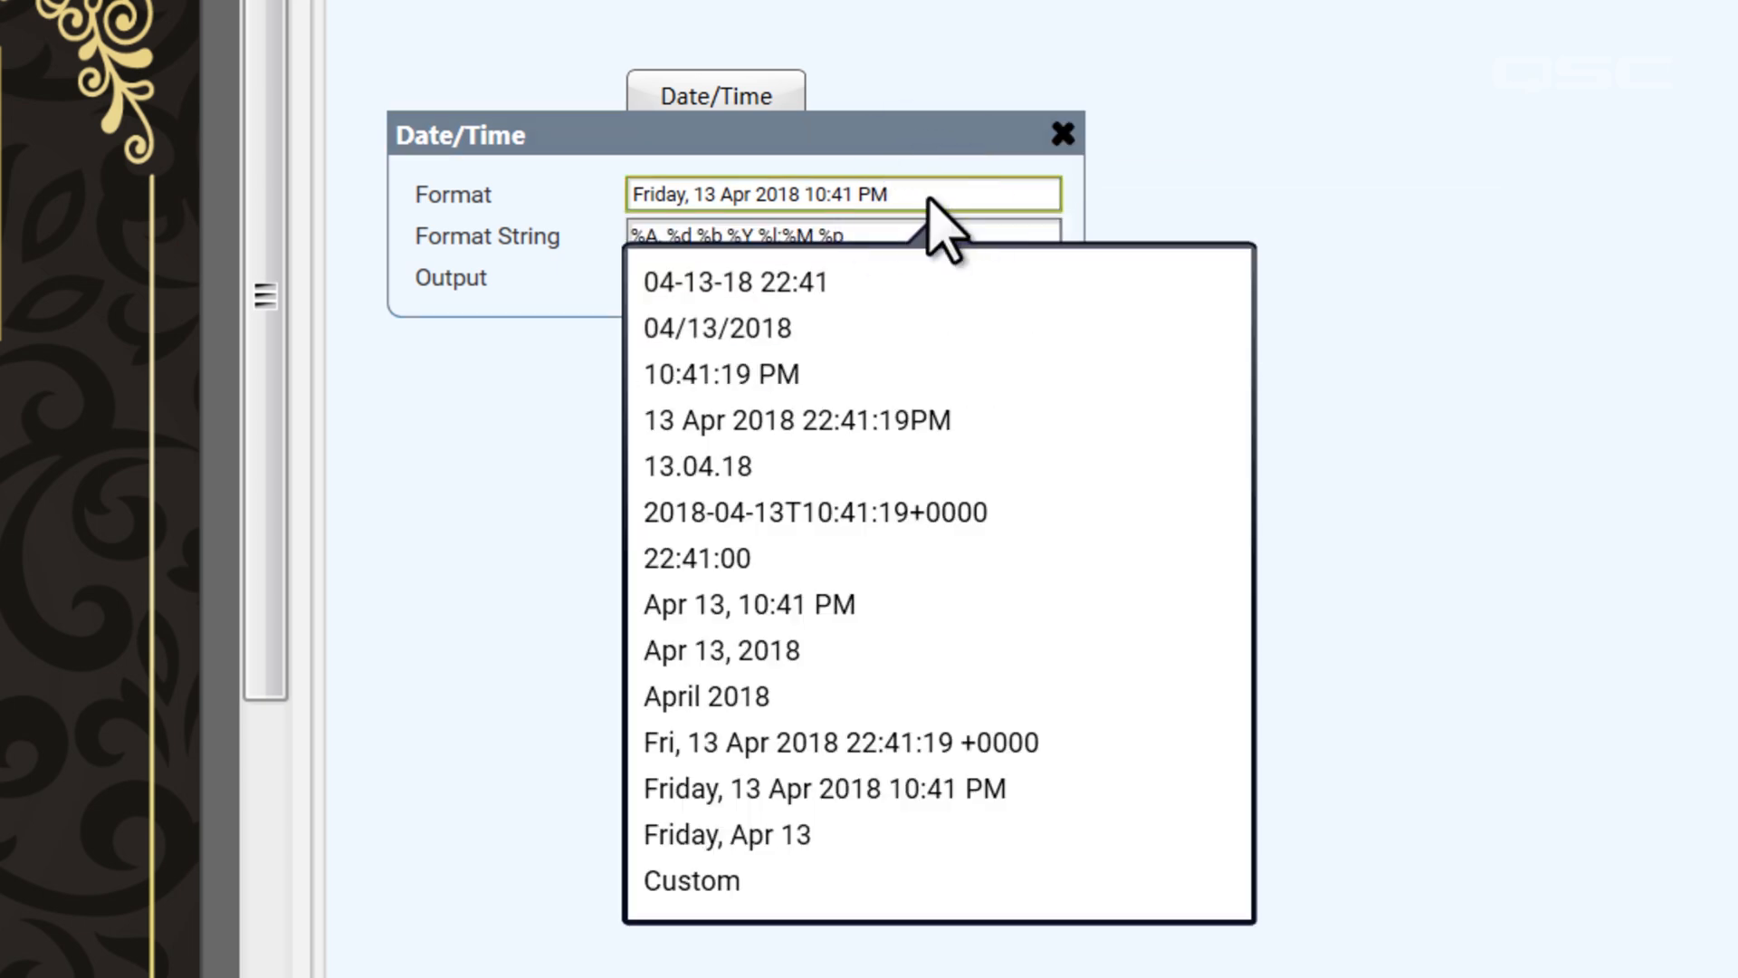
click(982, 883)
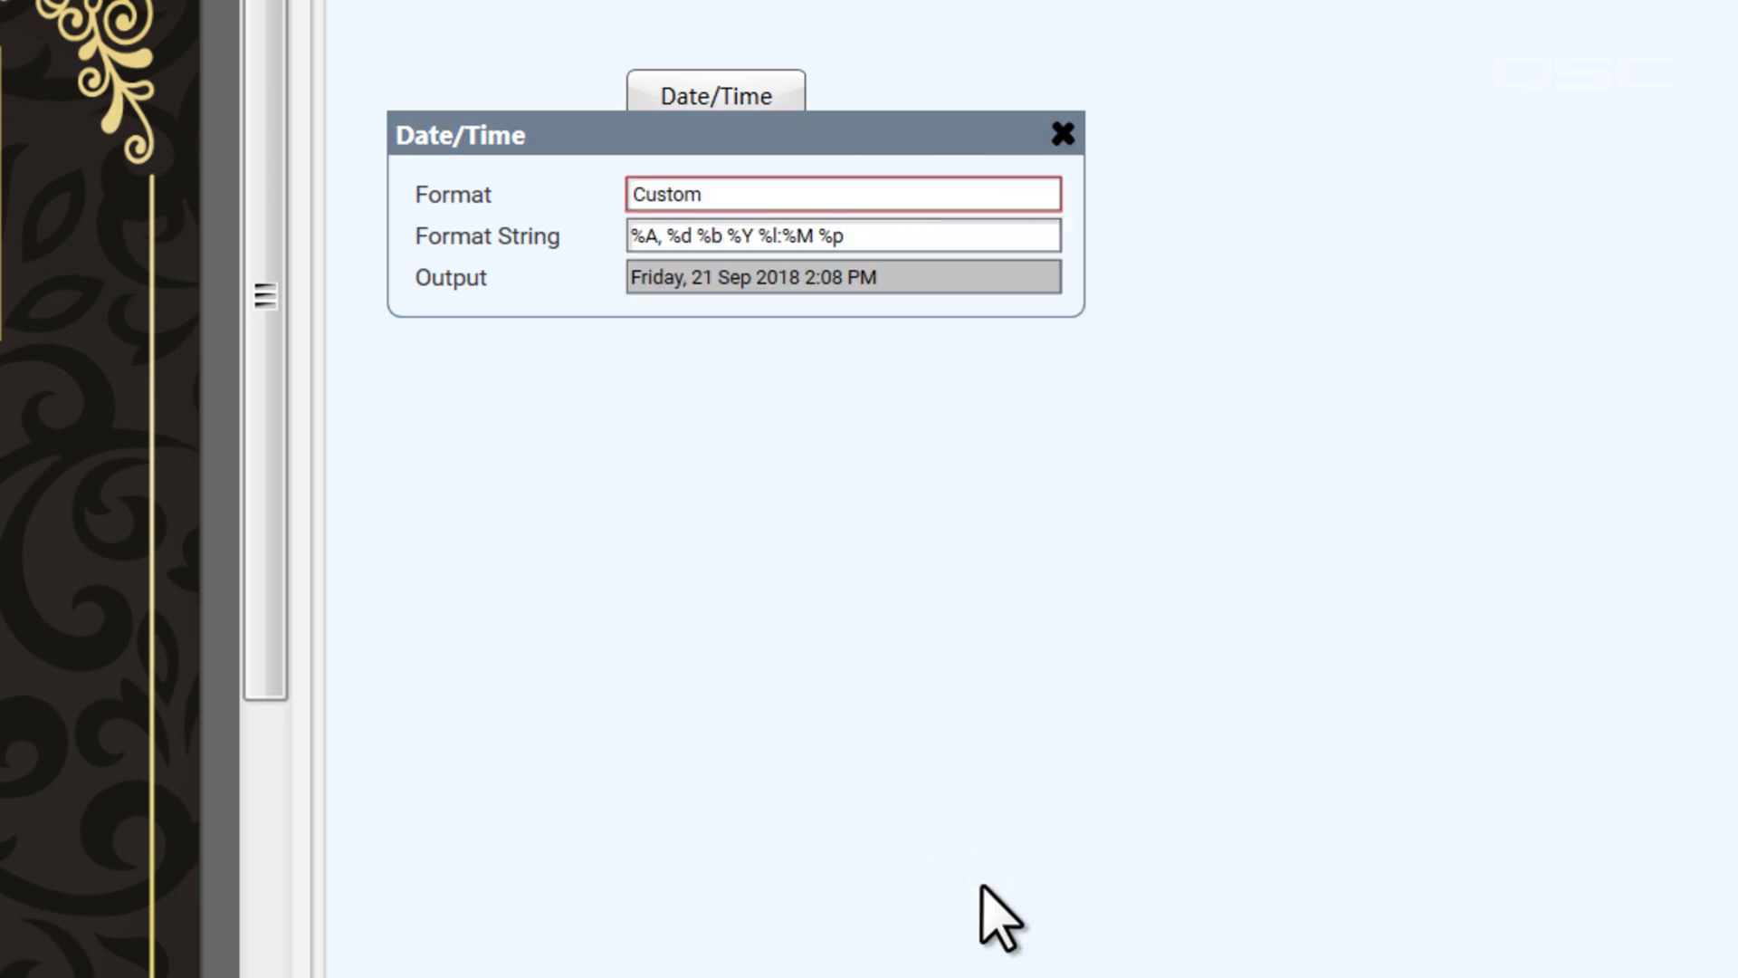
click(930, 239)
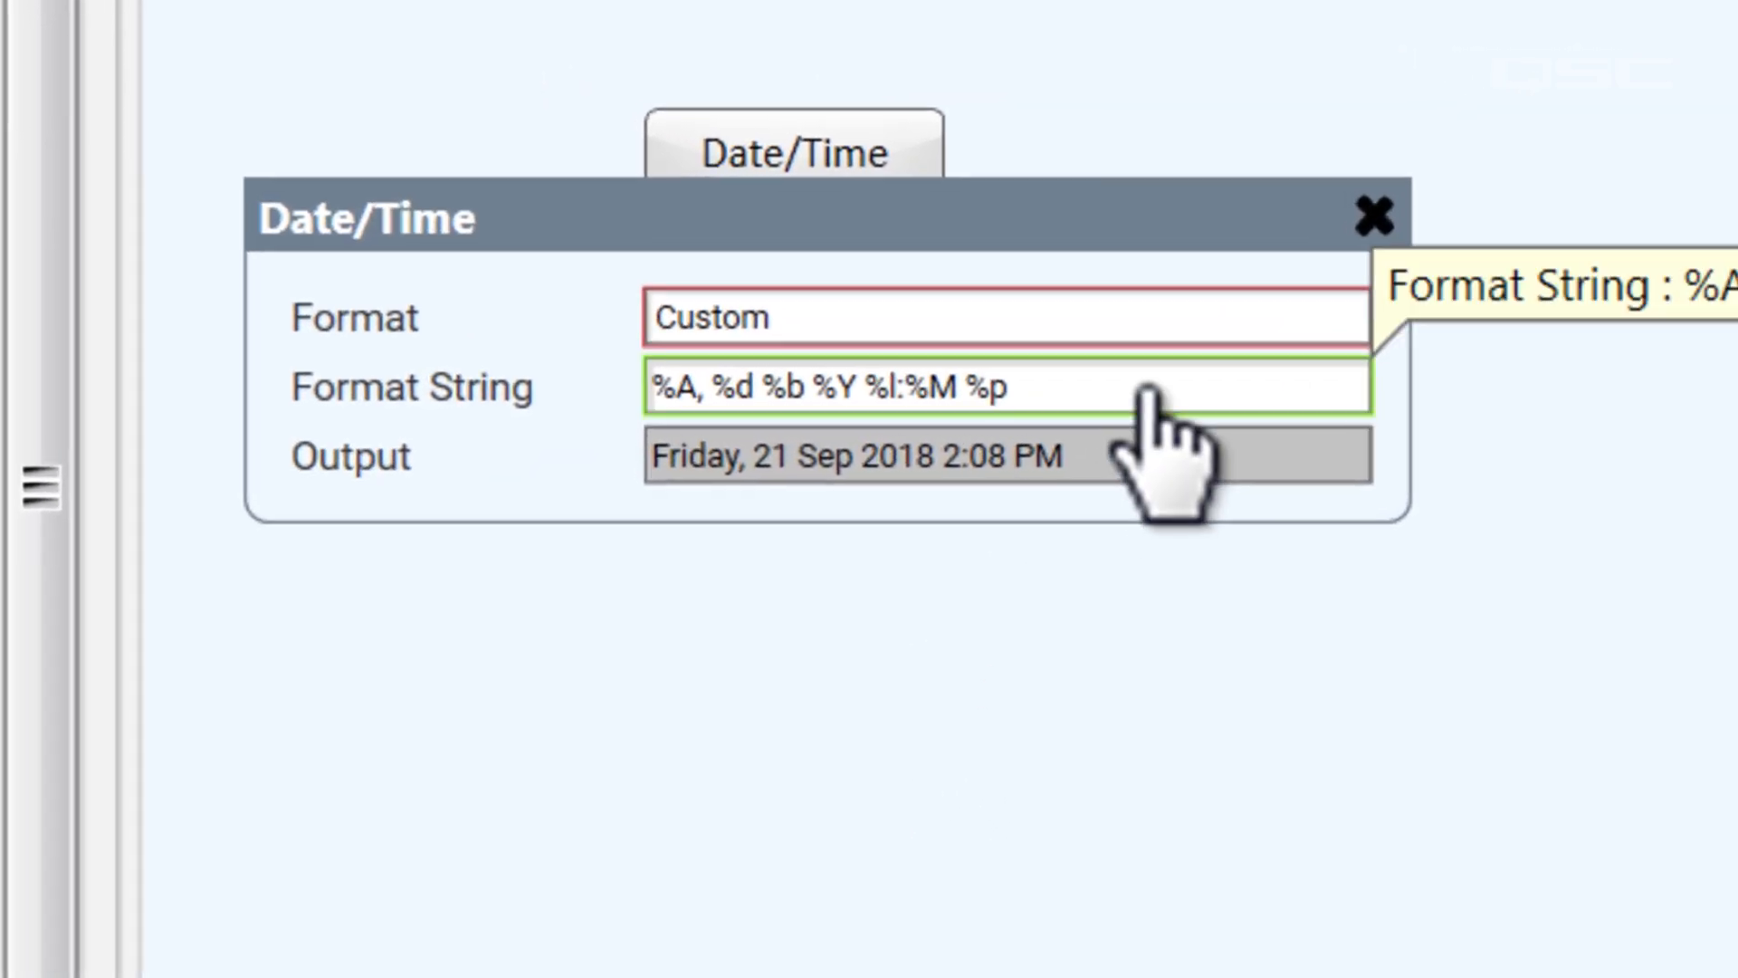
click(1152, 387)
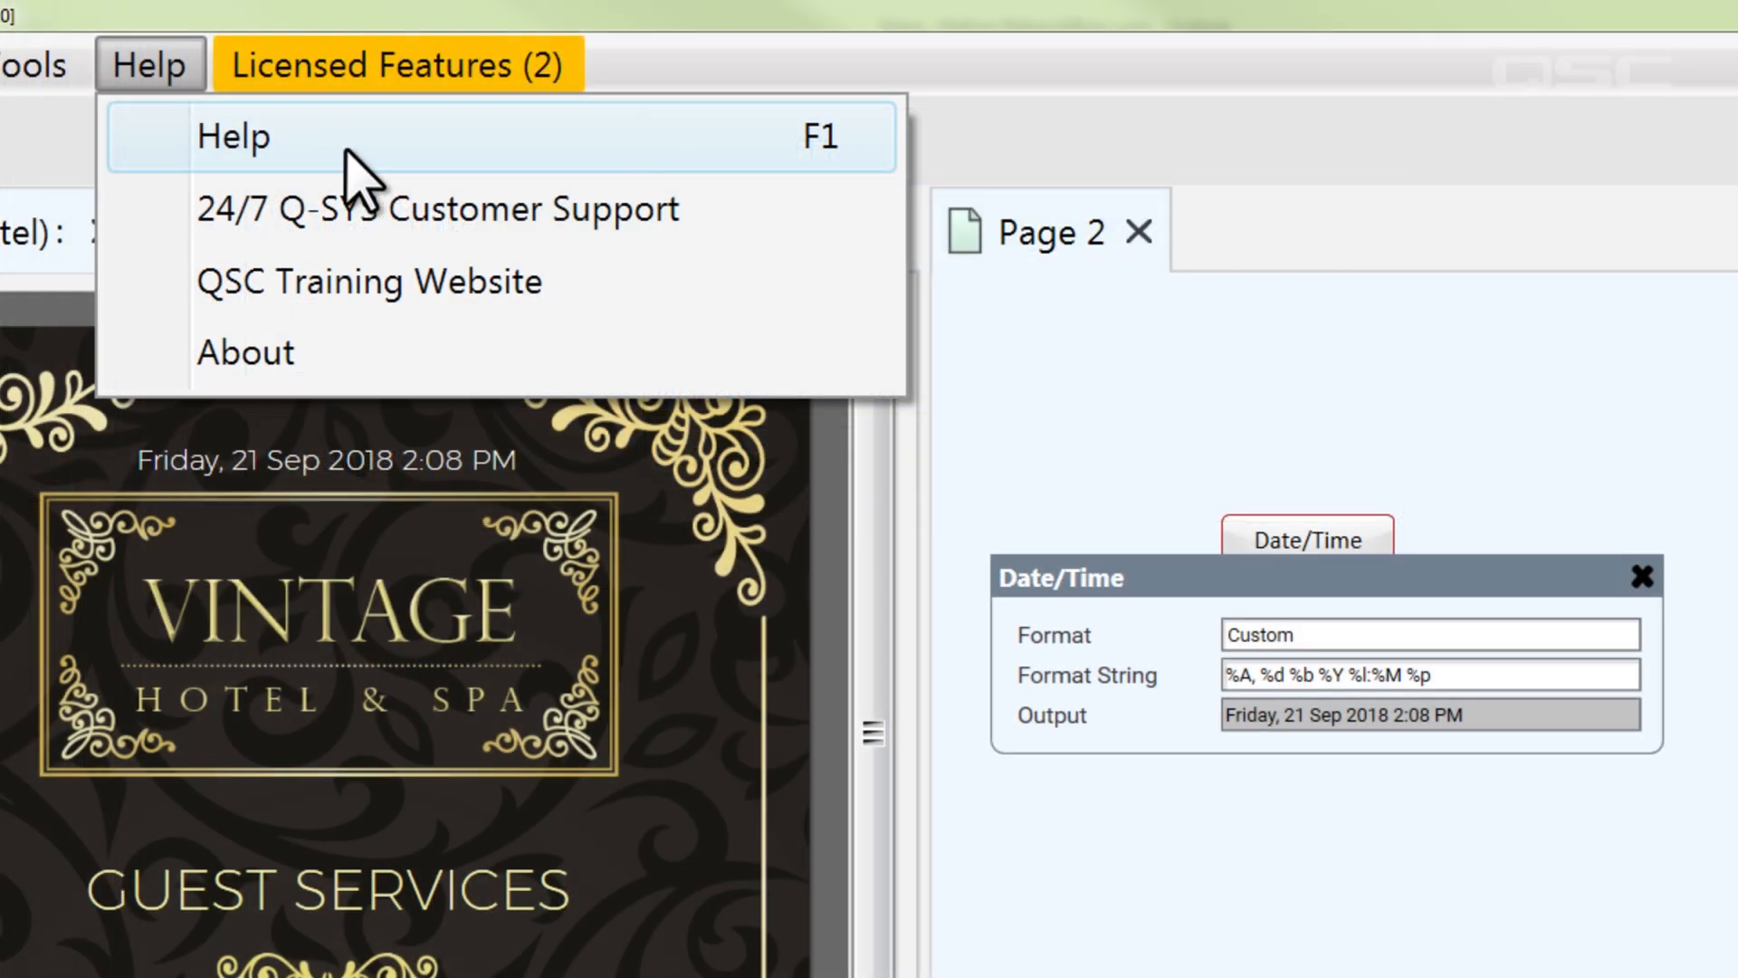
Look up the Date/Time Specifiers in the help and replace %b with %B in the custom format string
click(360, 155)
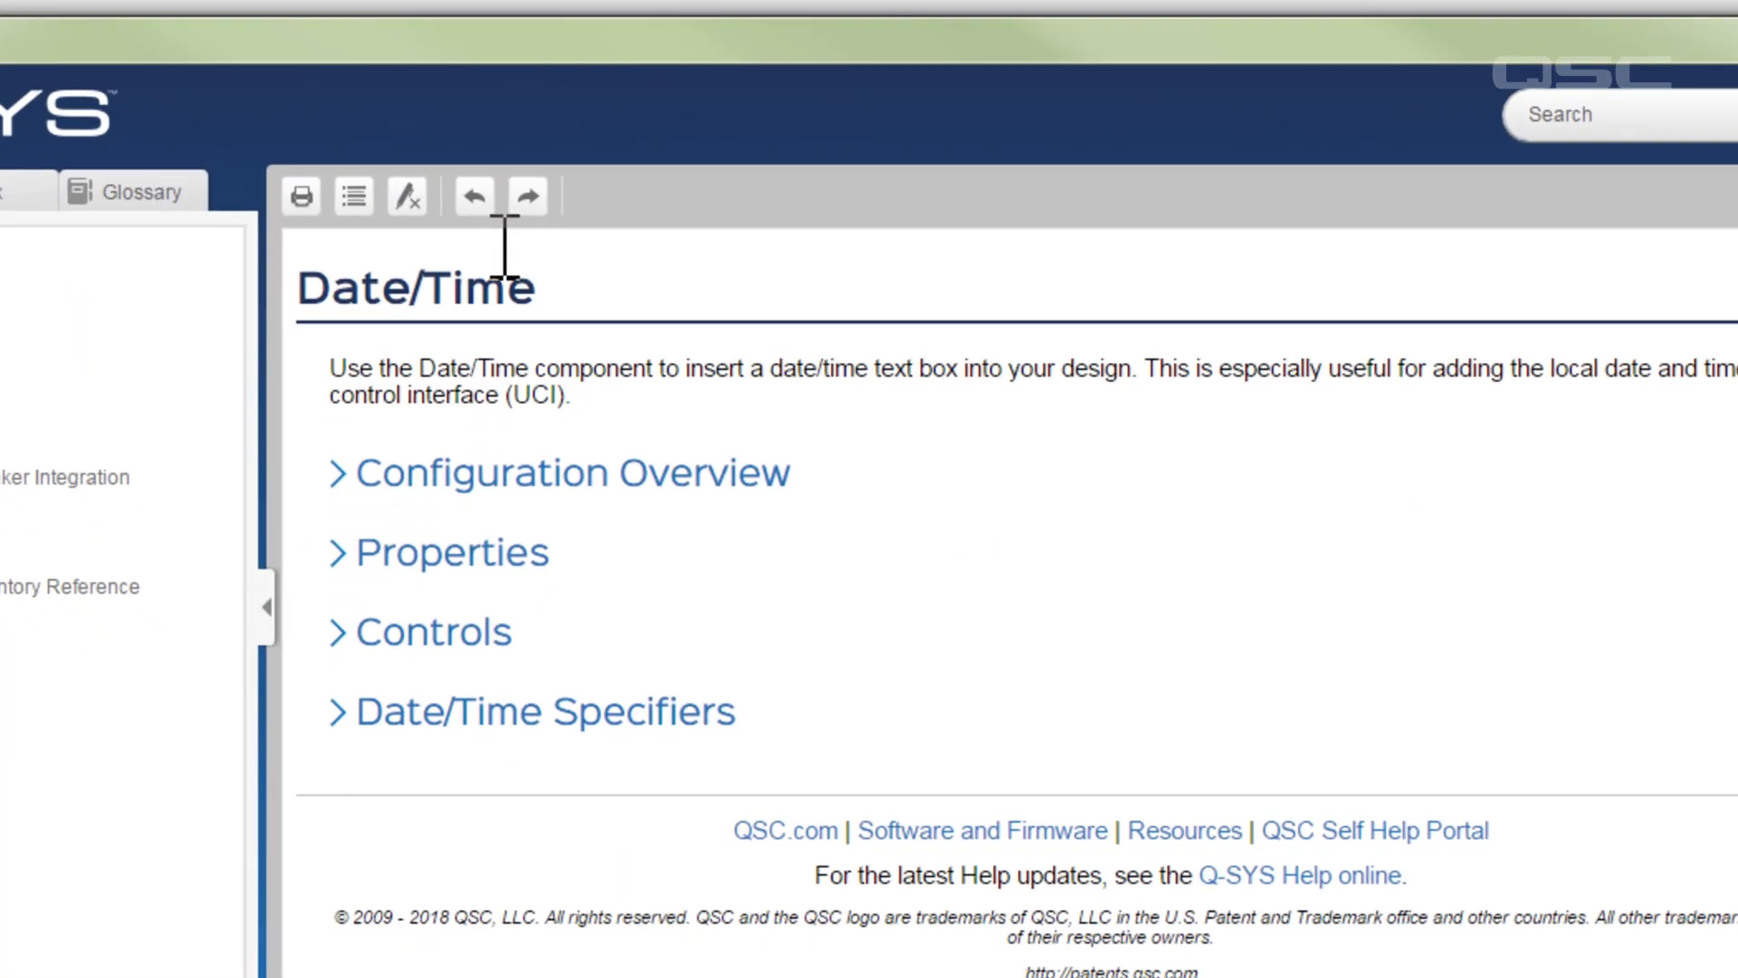
click(577, 749)
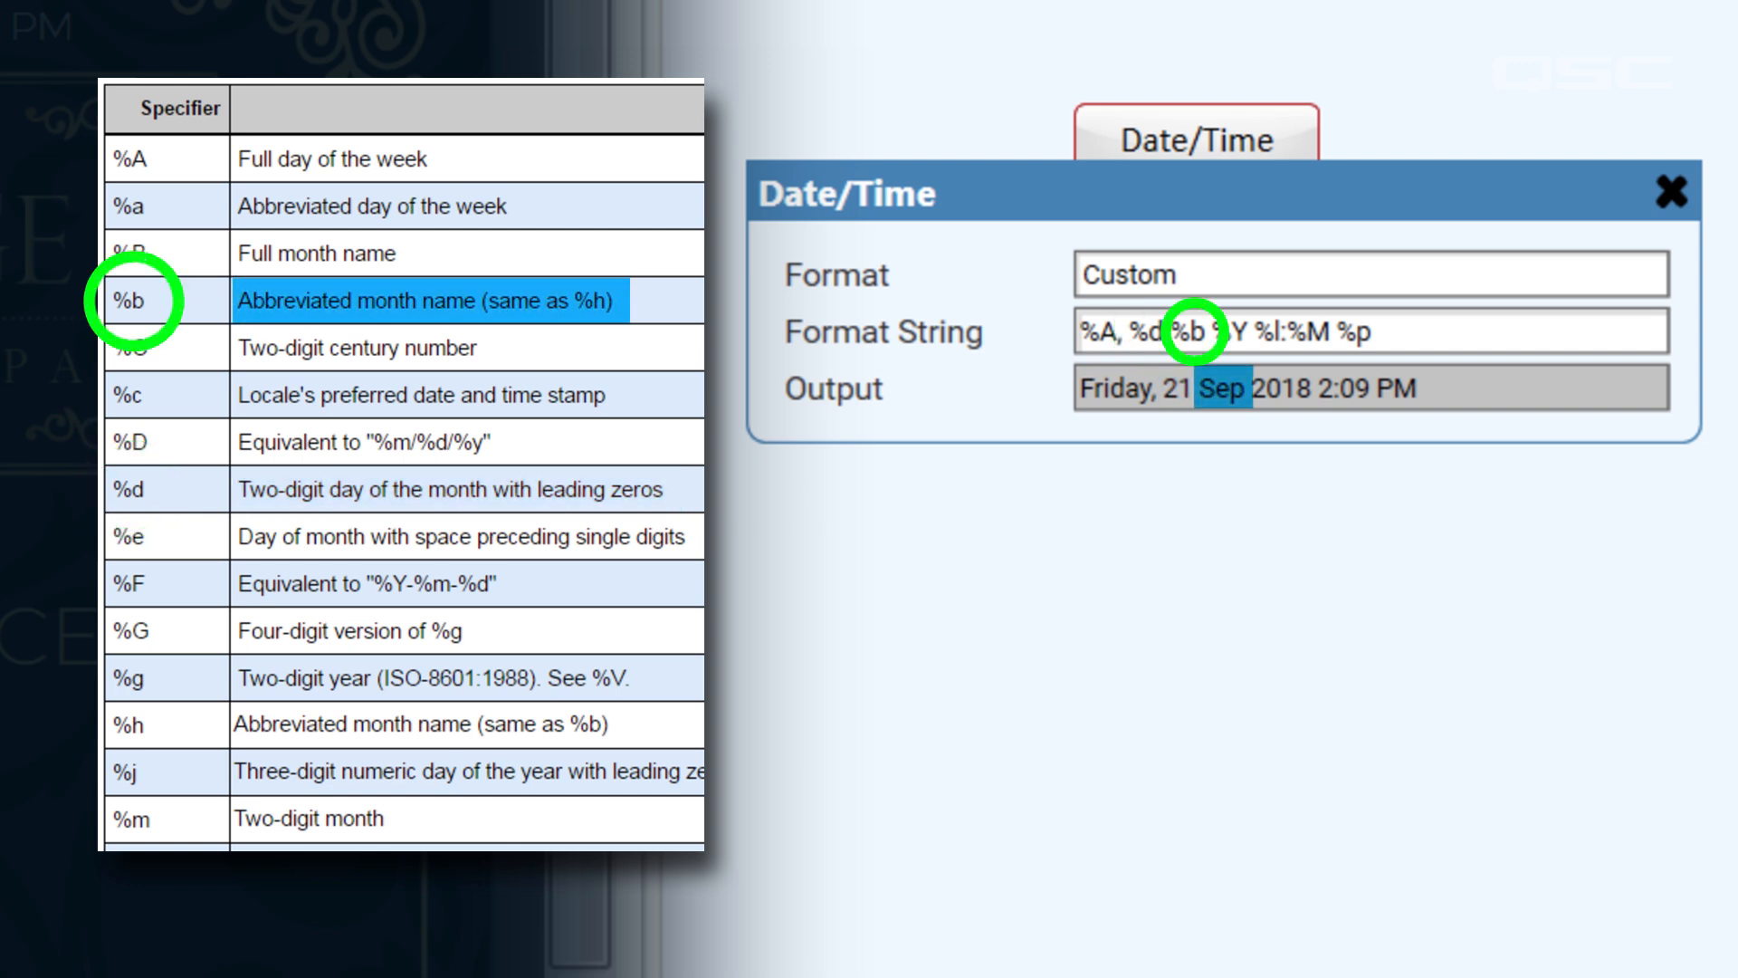
click(1203, 337)
click(1203, 337)
key(BackSpace)
text(B)
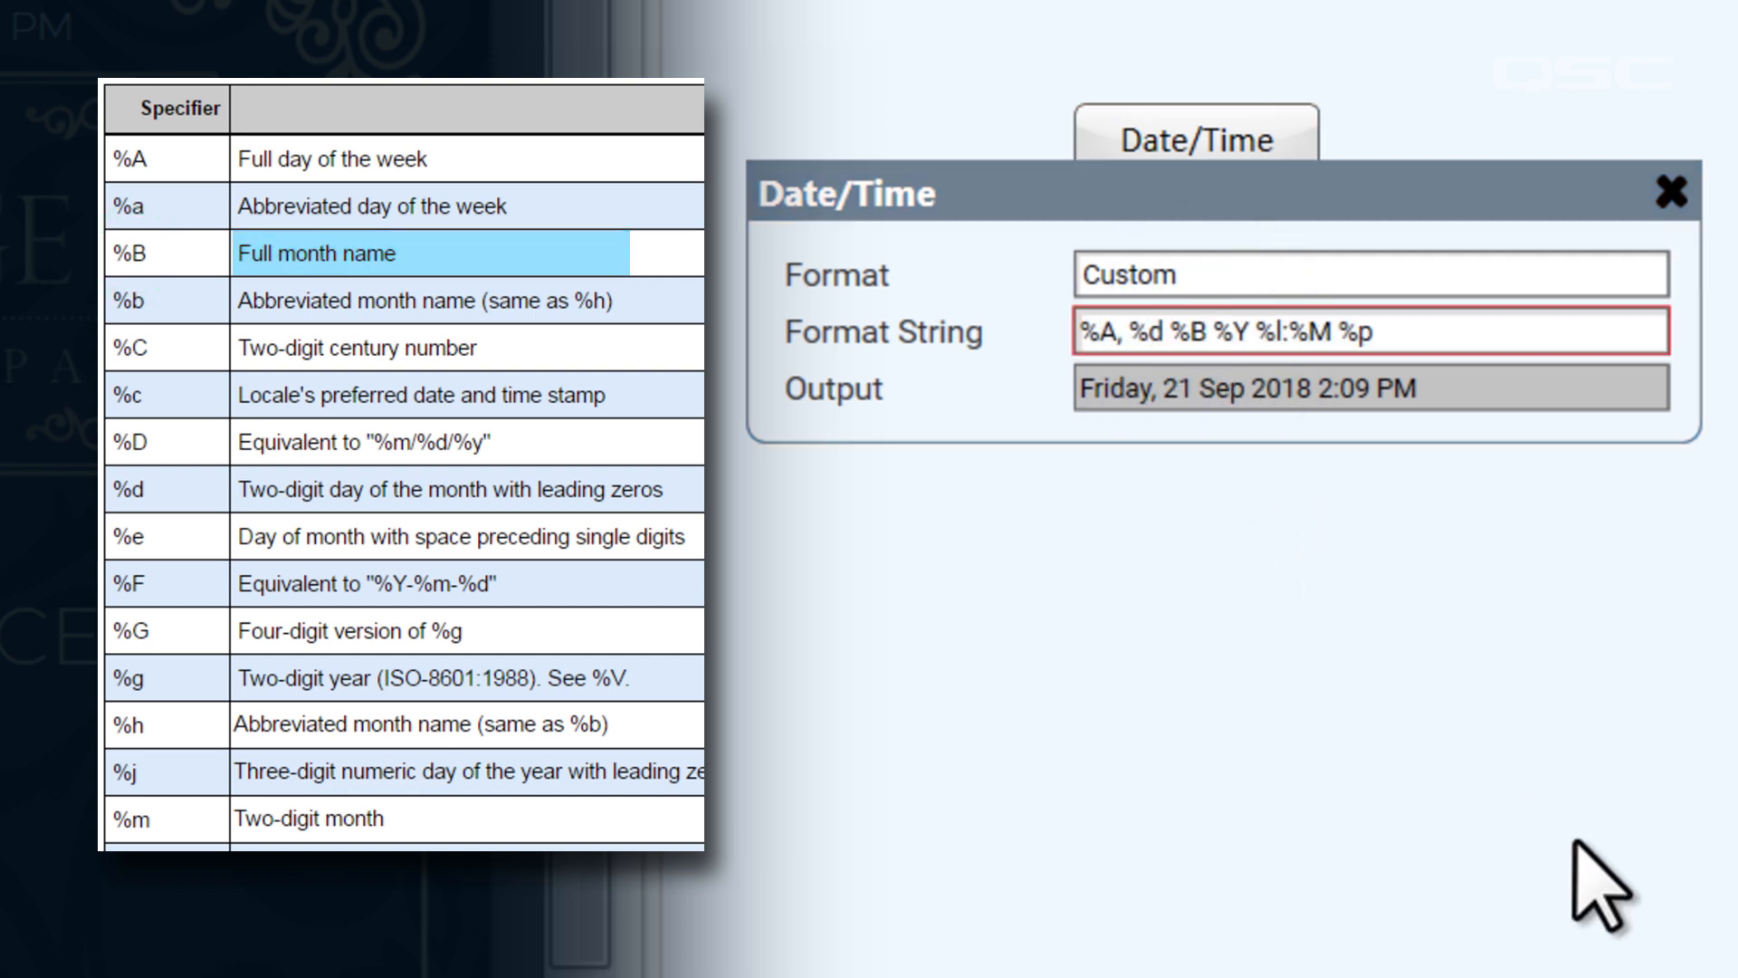
key(Return)
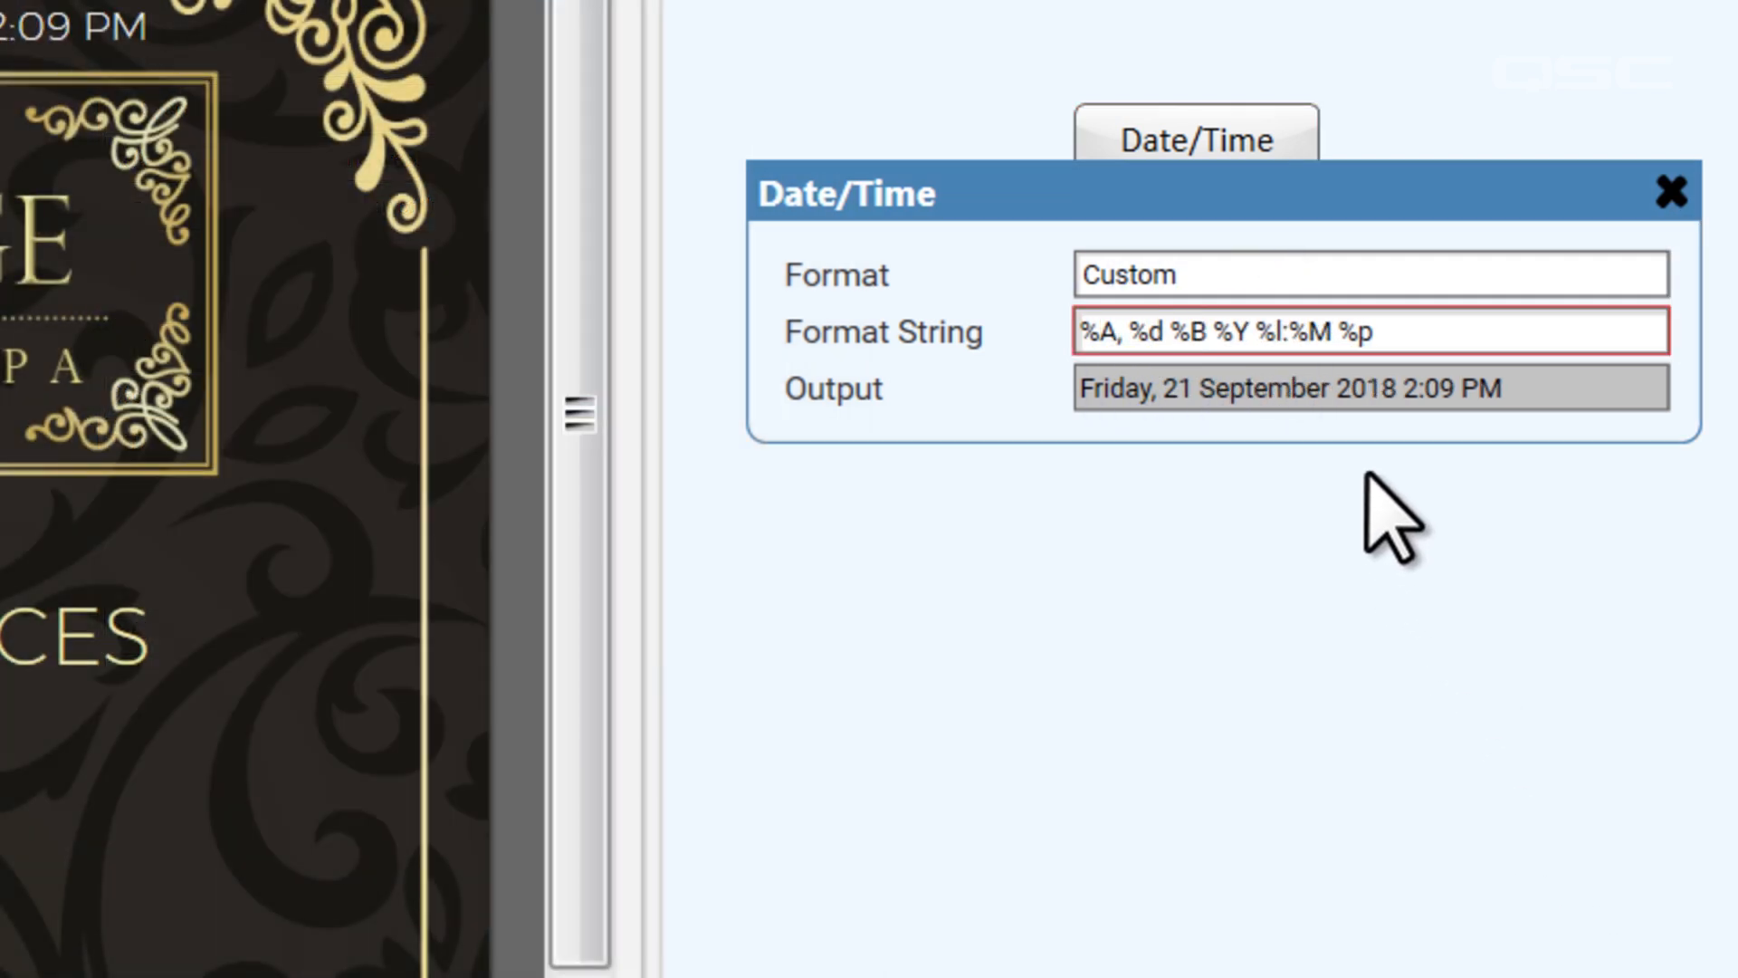
Remove the year and time specifiers after %B in the format string and add text beginning with "Toda" before %A
click(1443, 317)
click(1449, 335)
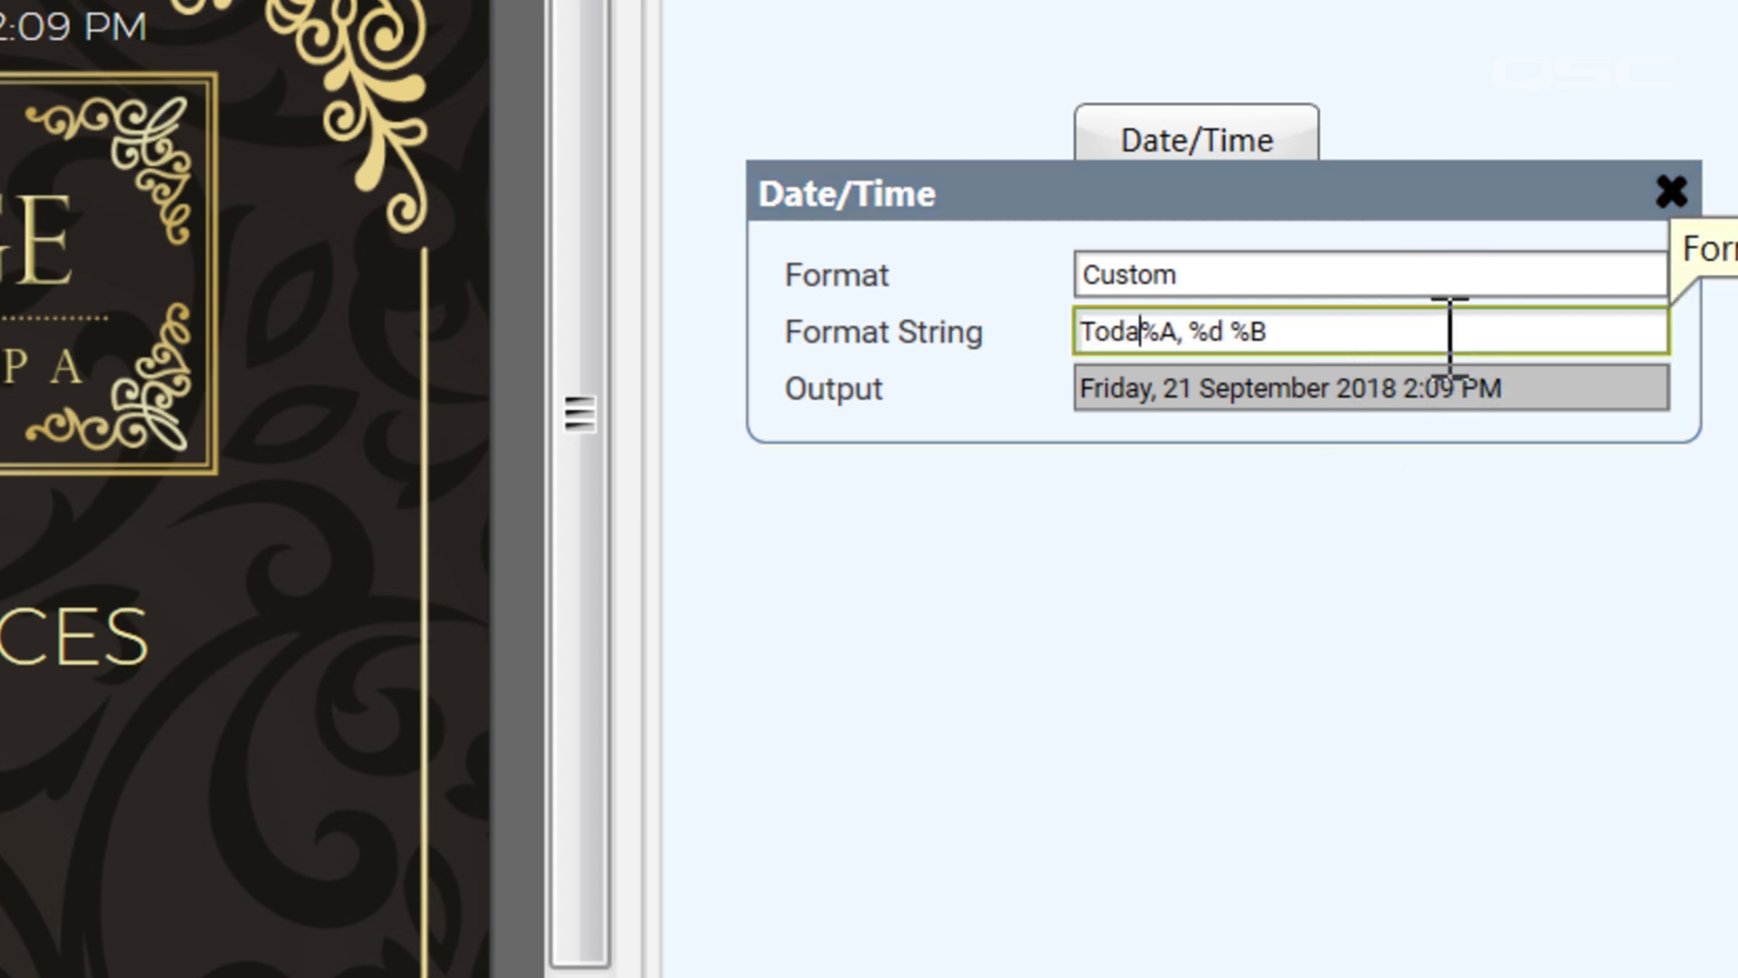
key(Return)
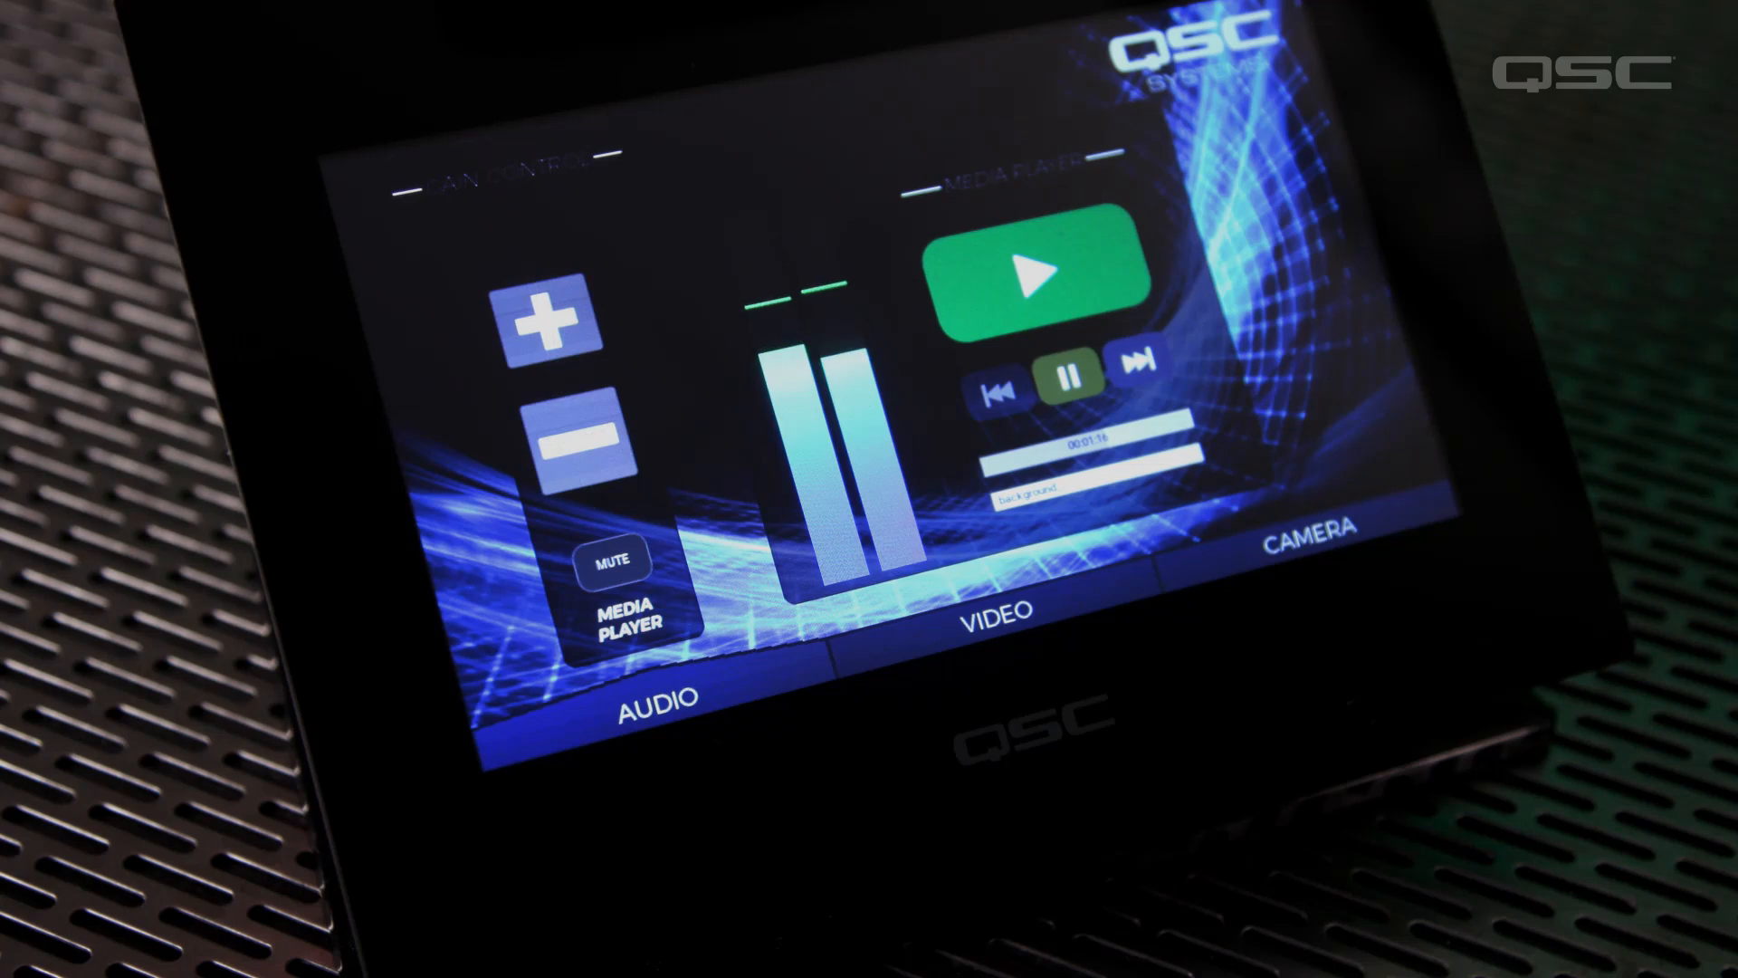
click(577, 439)
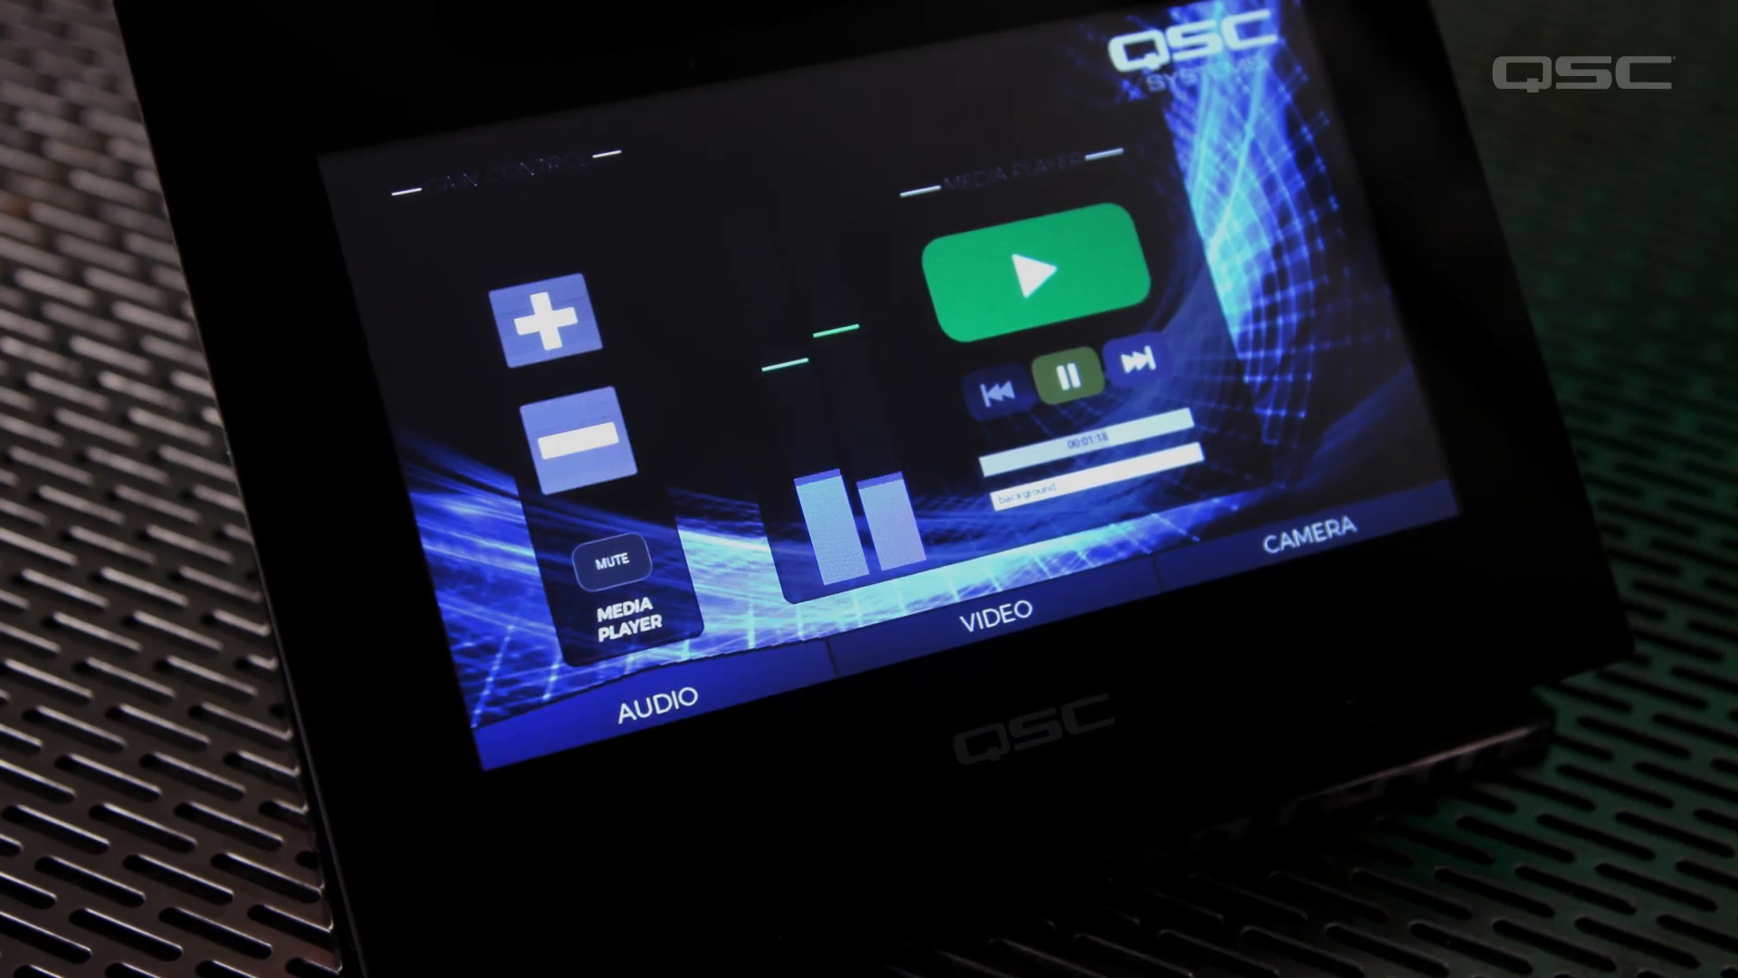
click(545, 320)
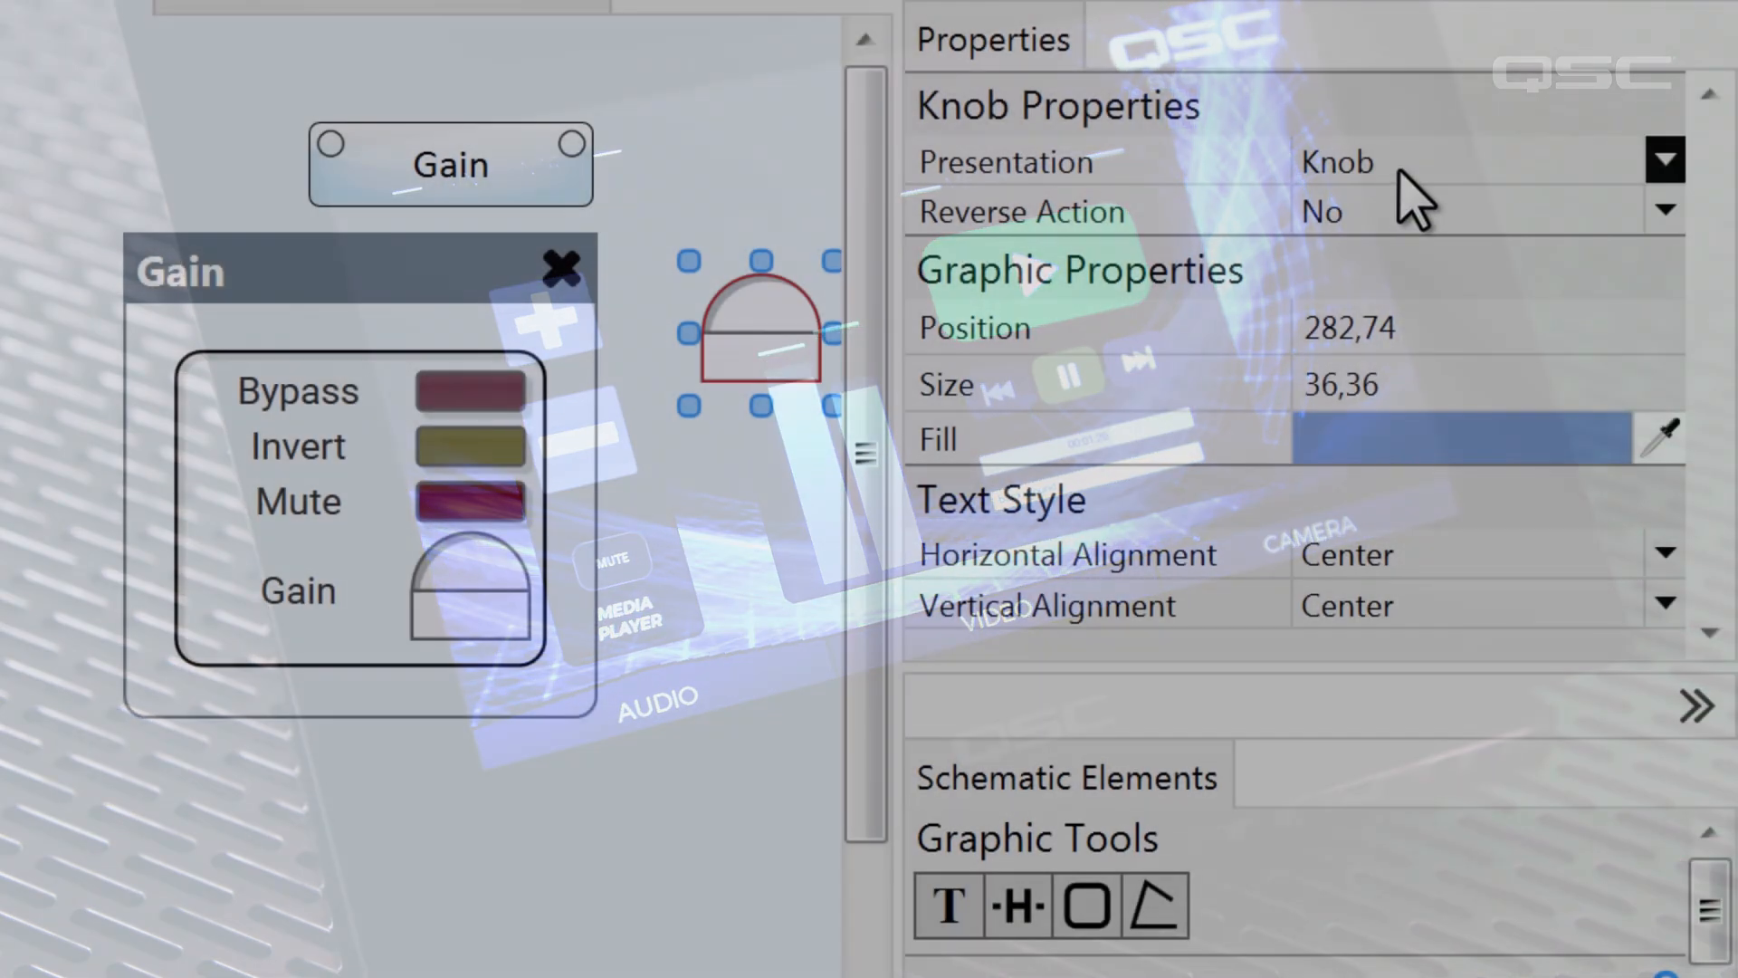
Change the copied Gain knob's presentation to Button, with Push Action set to String and += as the start of its Button String
click(1406, 170)
click(1453, 208)
click(1457, 213)
click(1486, 381)
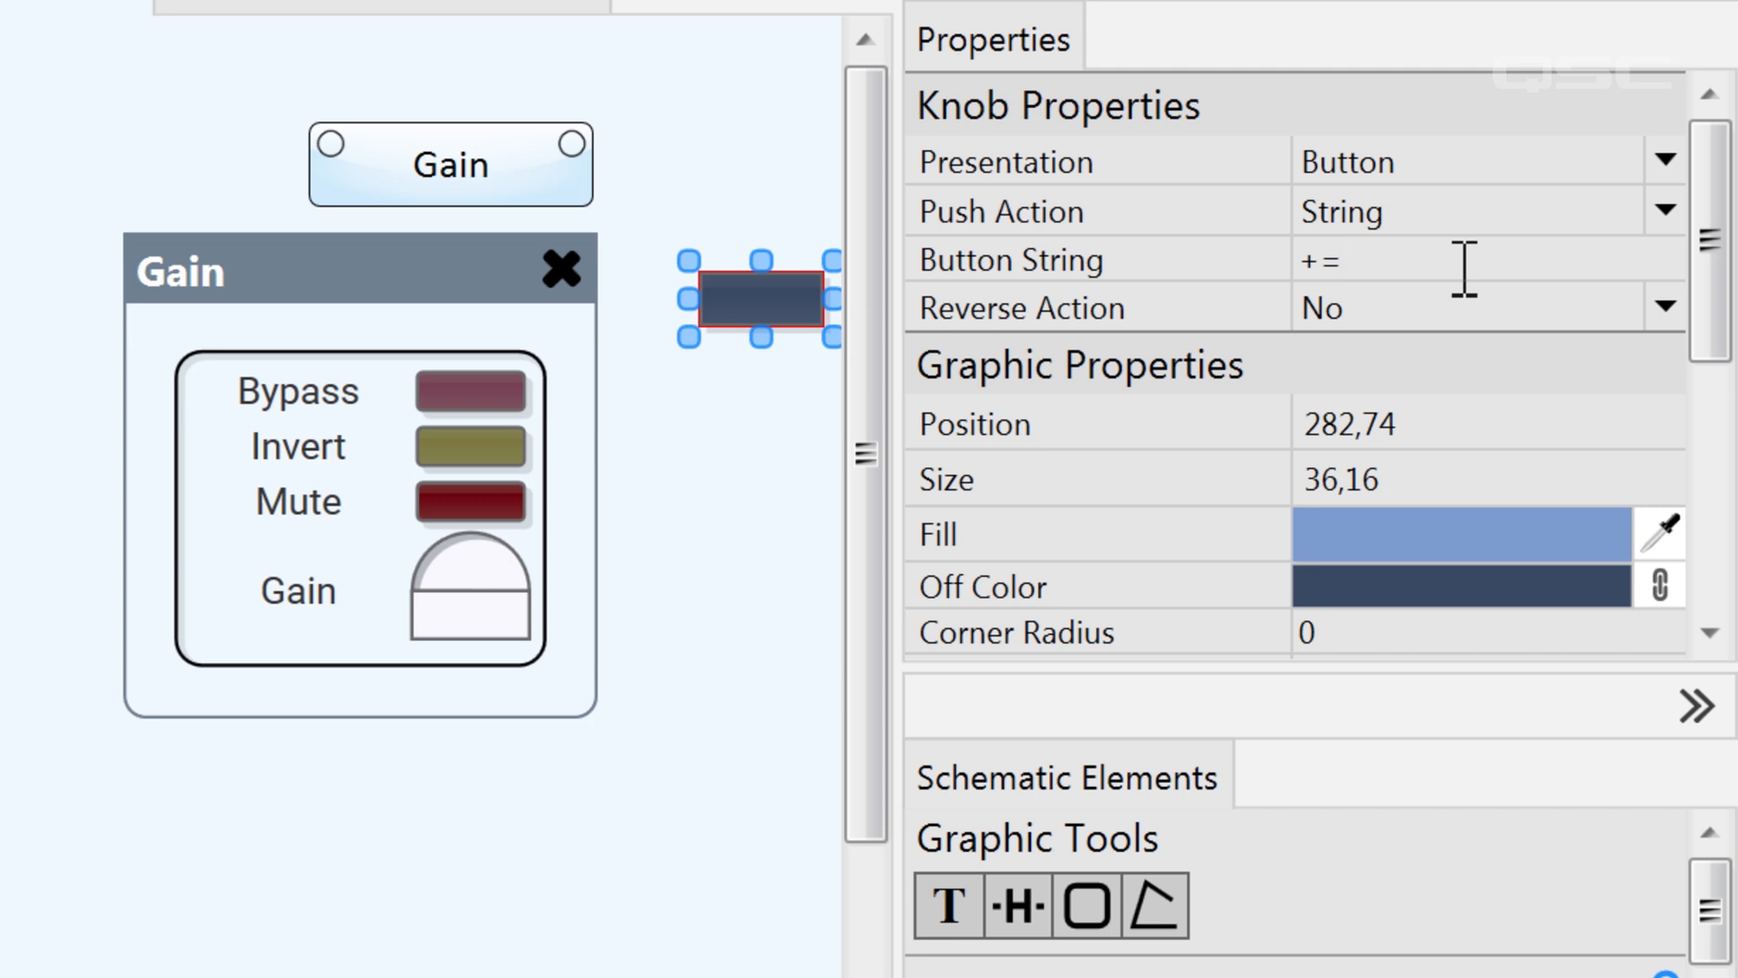
click(795, 543)
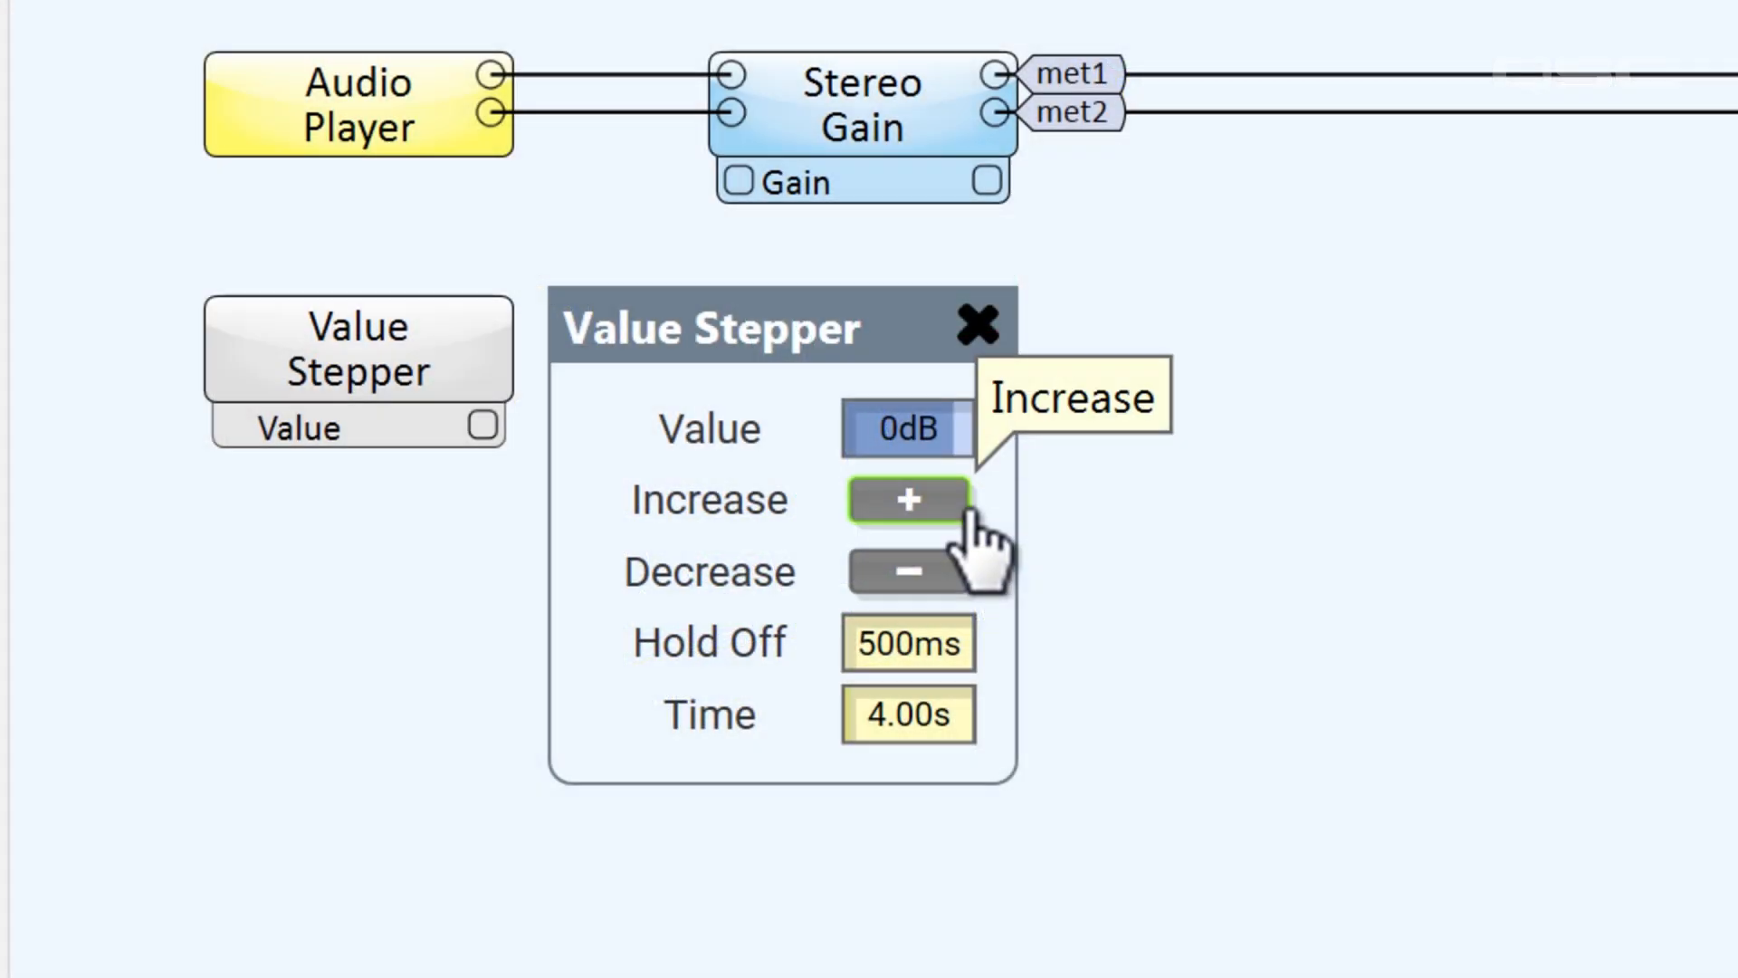
Test the Value Stepper by increasing its value to 2 dB and ramping it down to about -92 dB
click(967, 513)
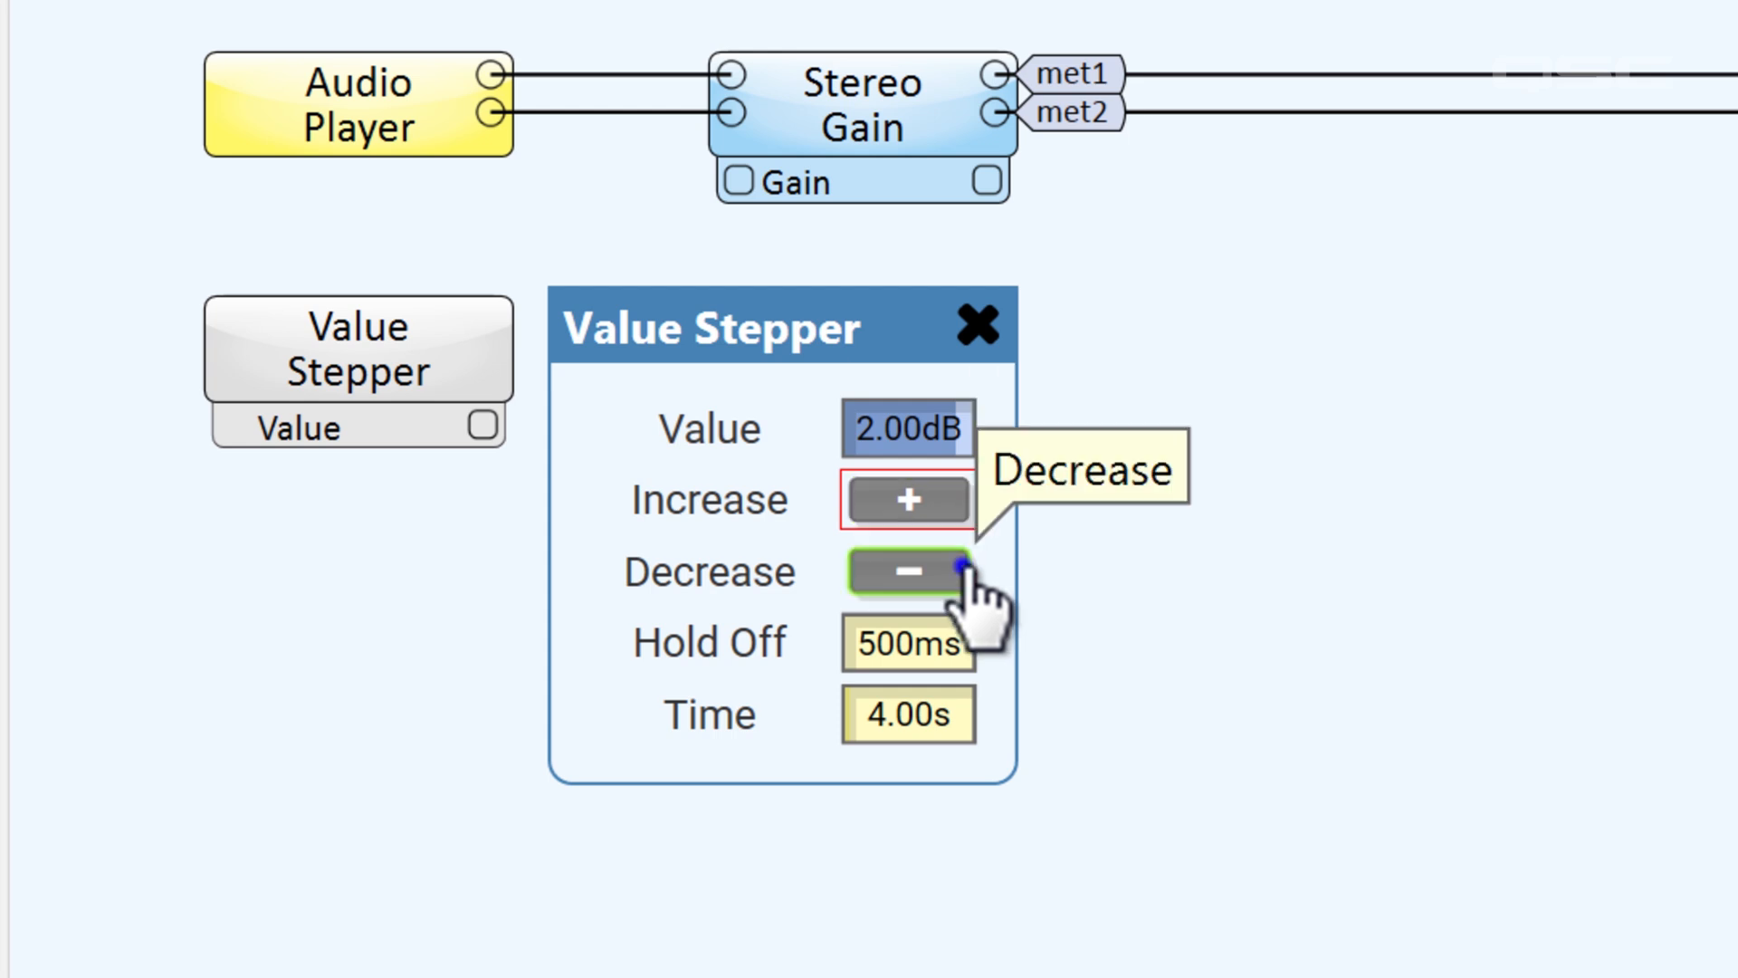
click(967, 584)
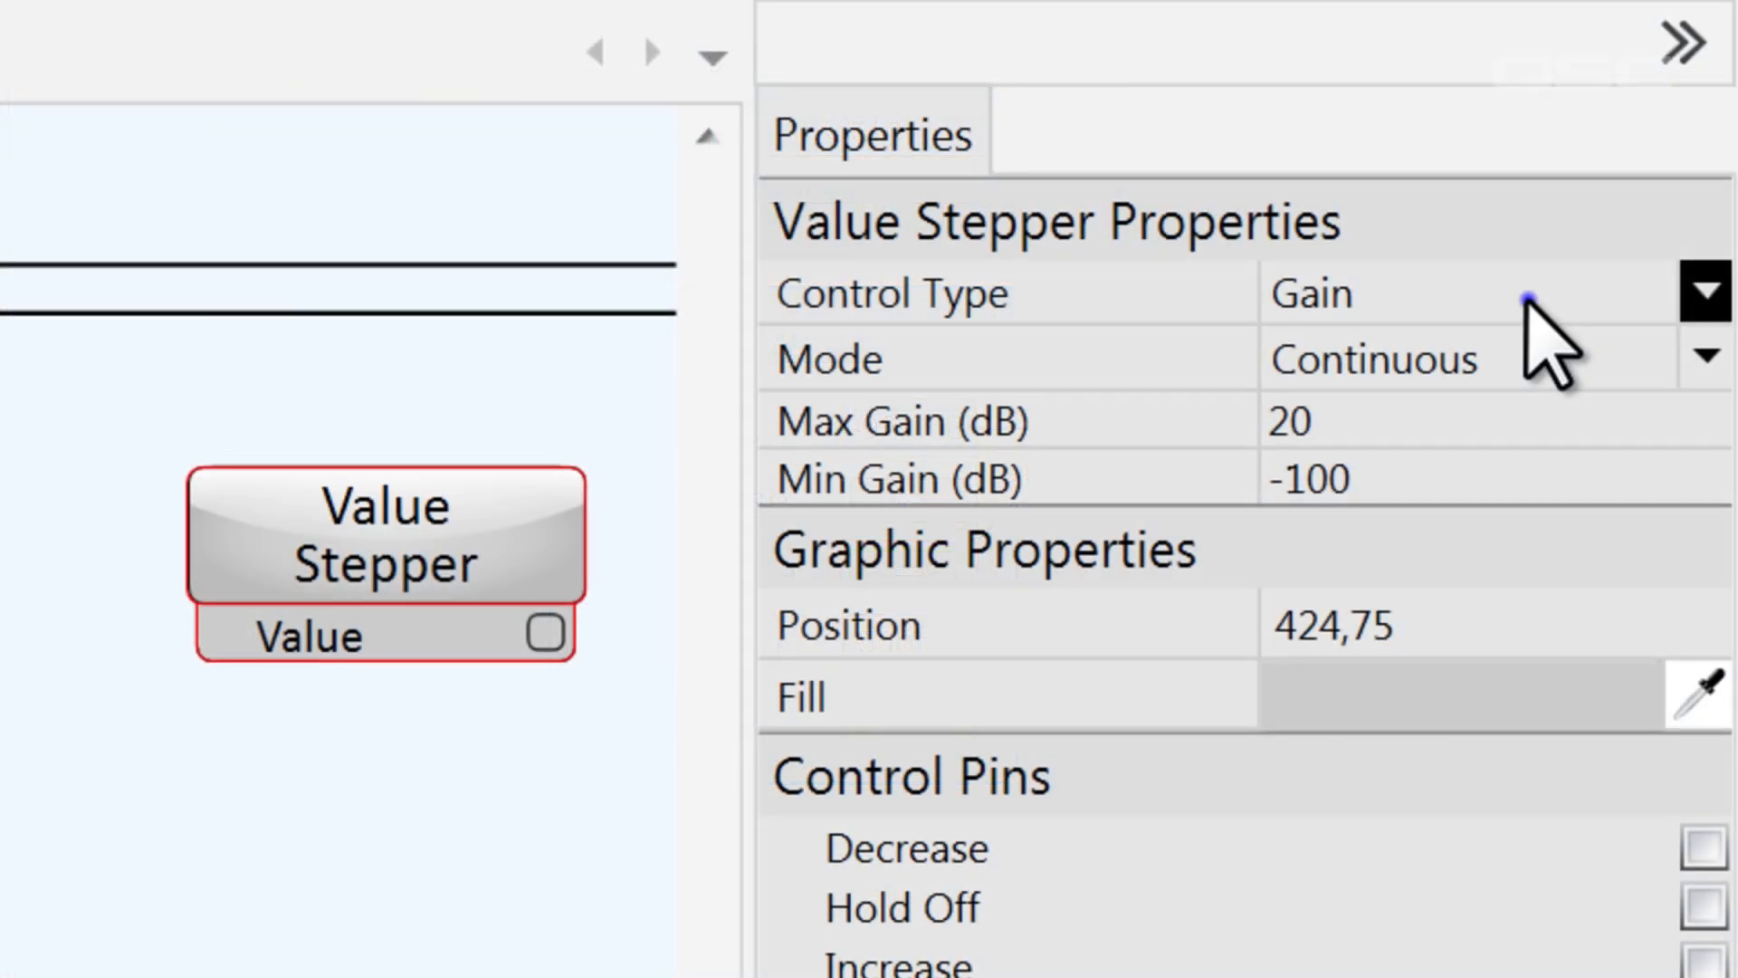
Review the Gain control type of the Value Stepper component and change its control type to Percent
click(1528, 299)
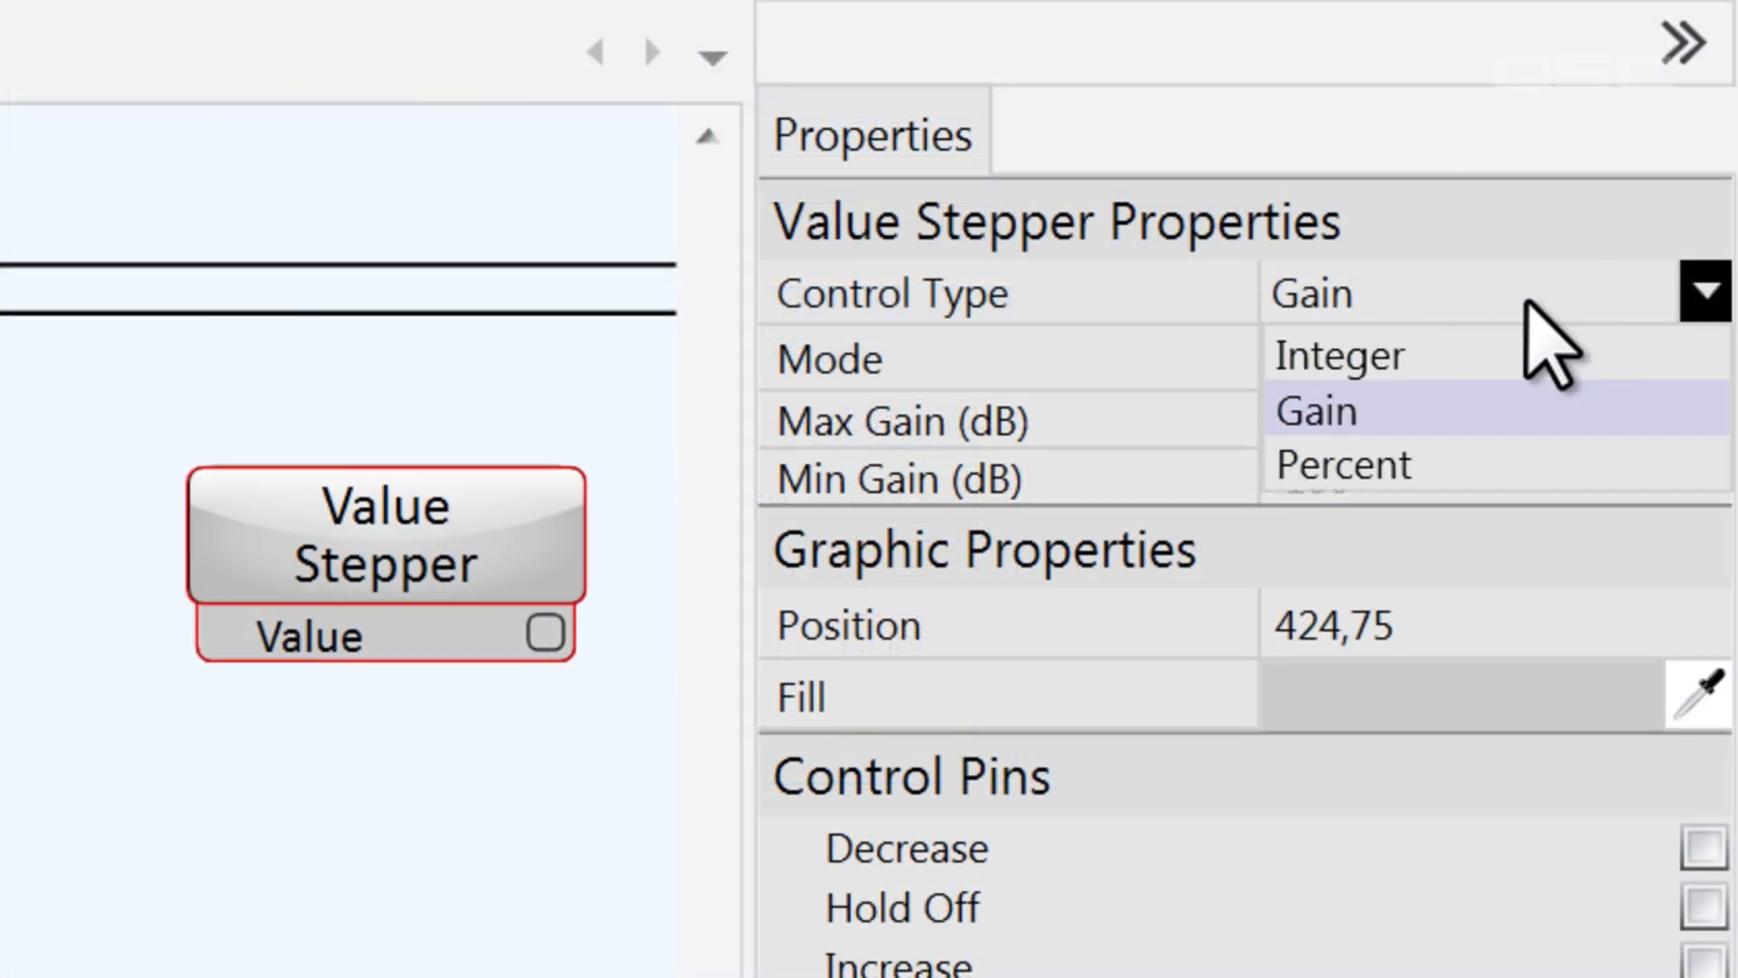
click(1579, 408)
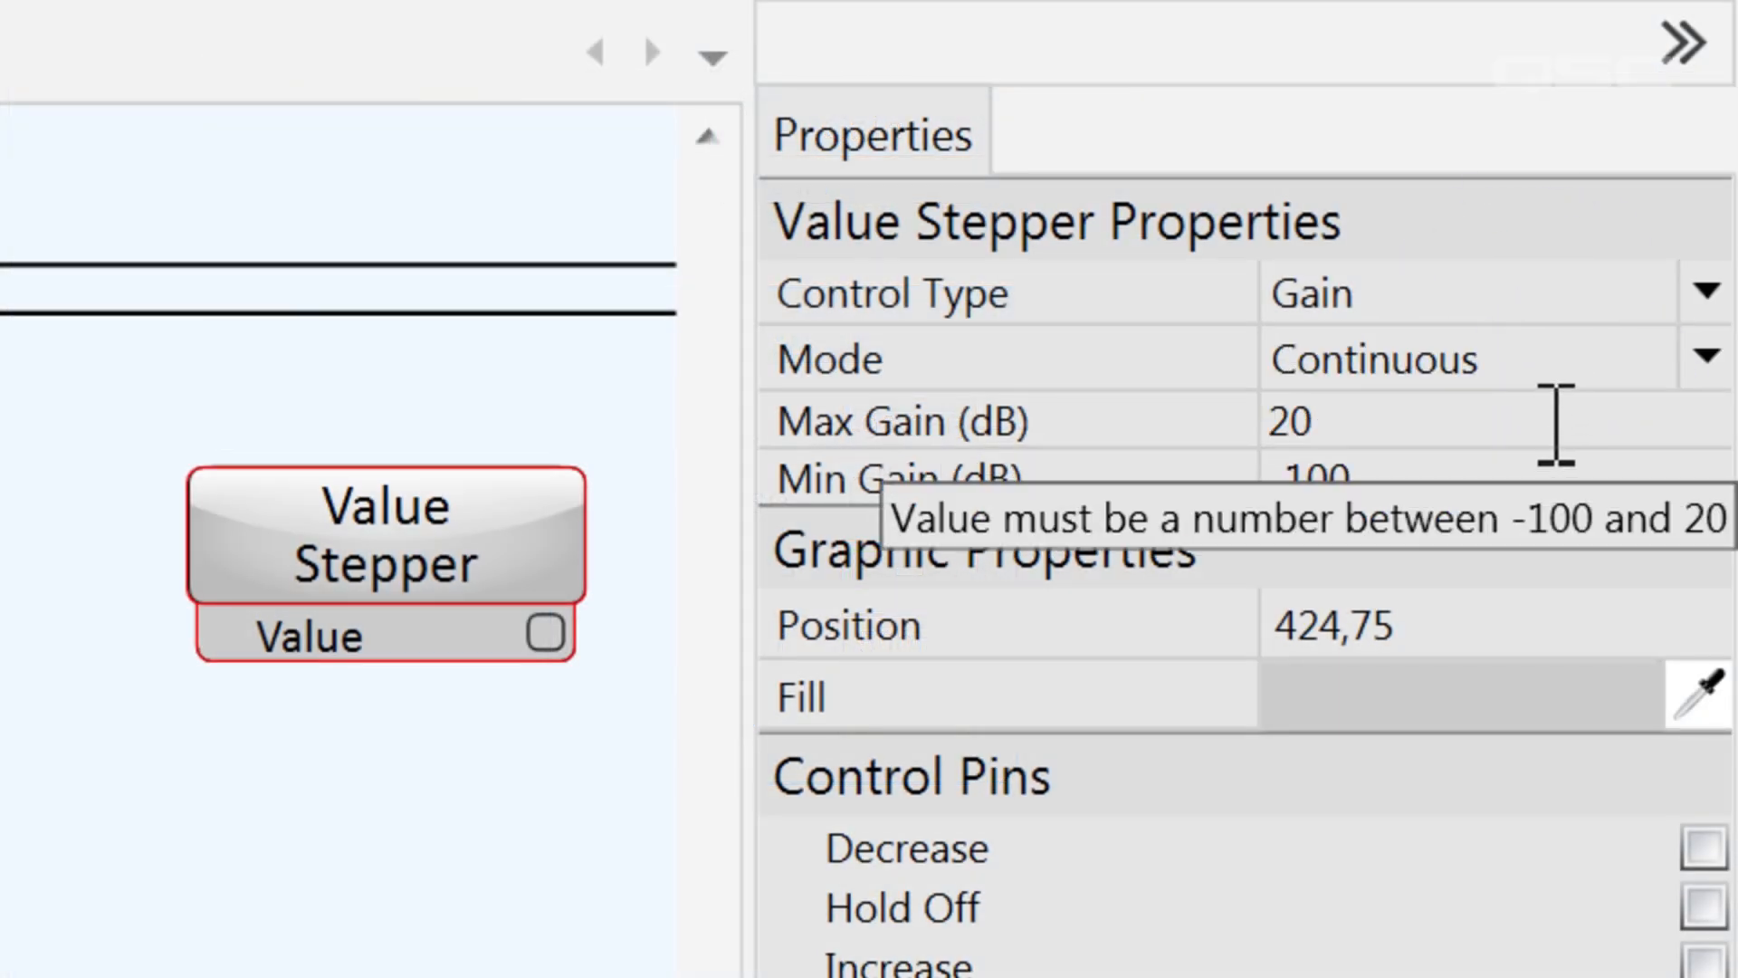
click(1573, 306)
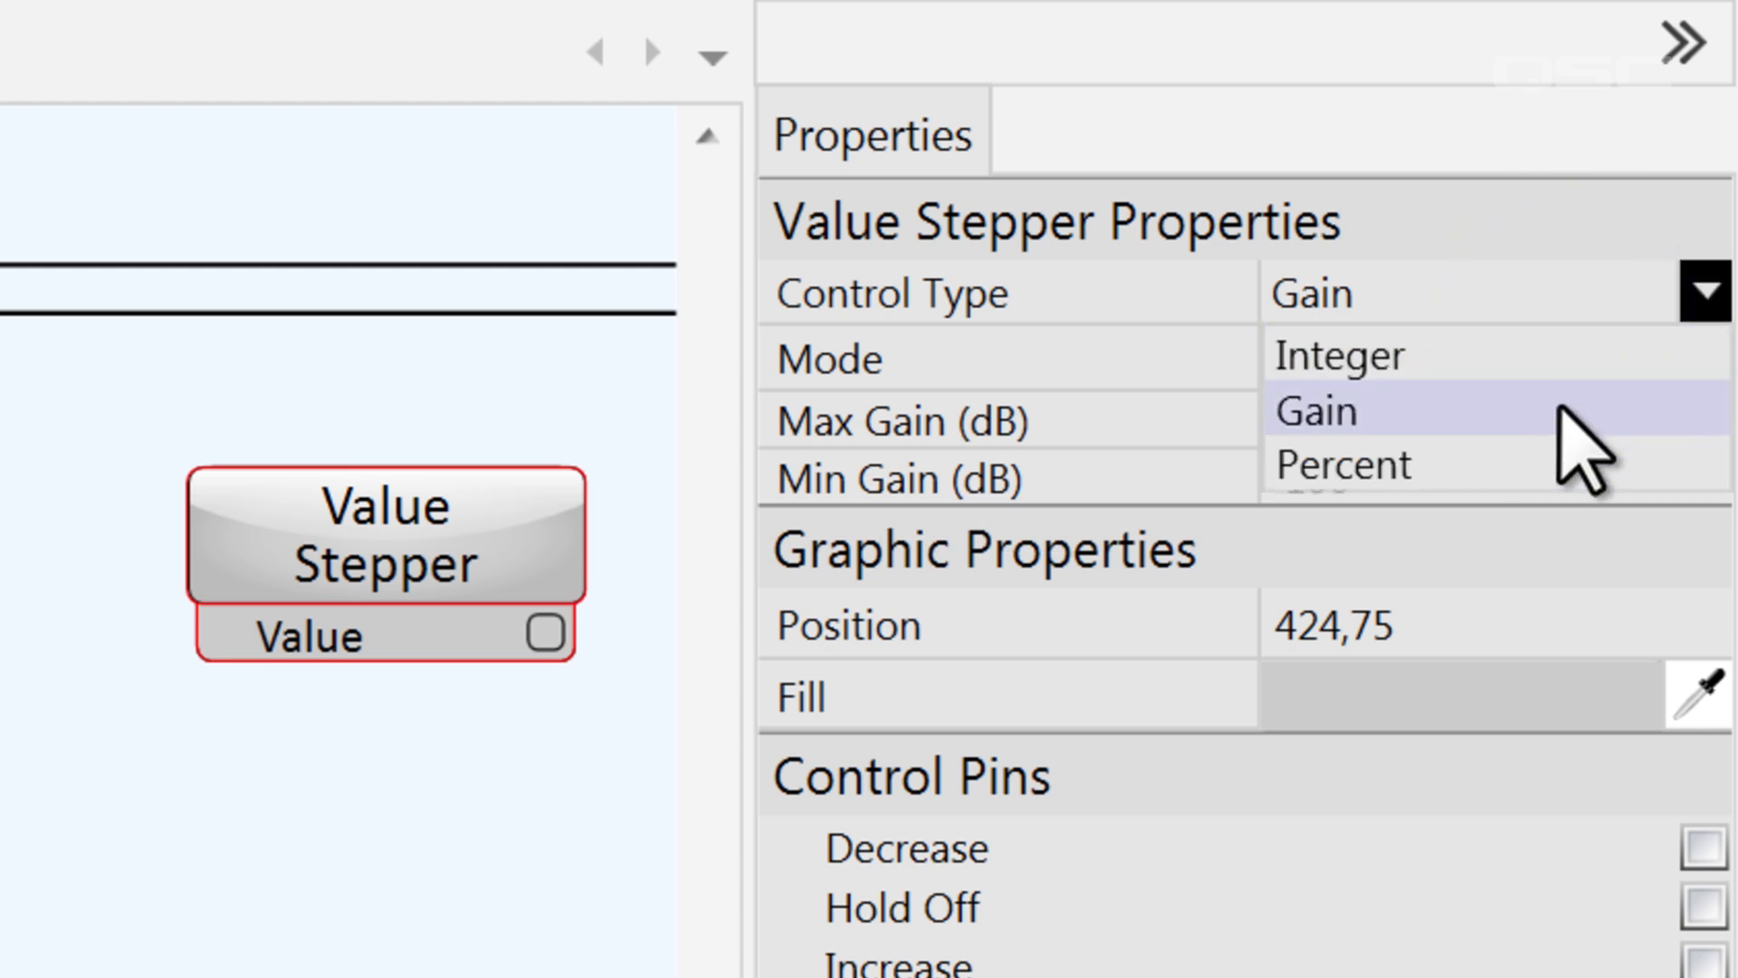
click(1583, 452)
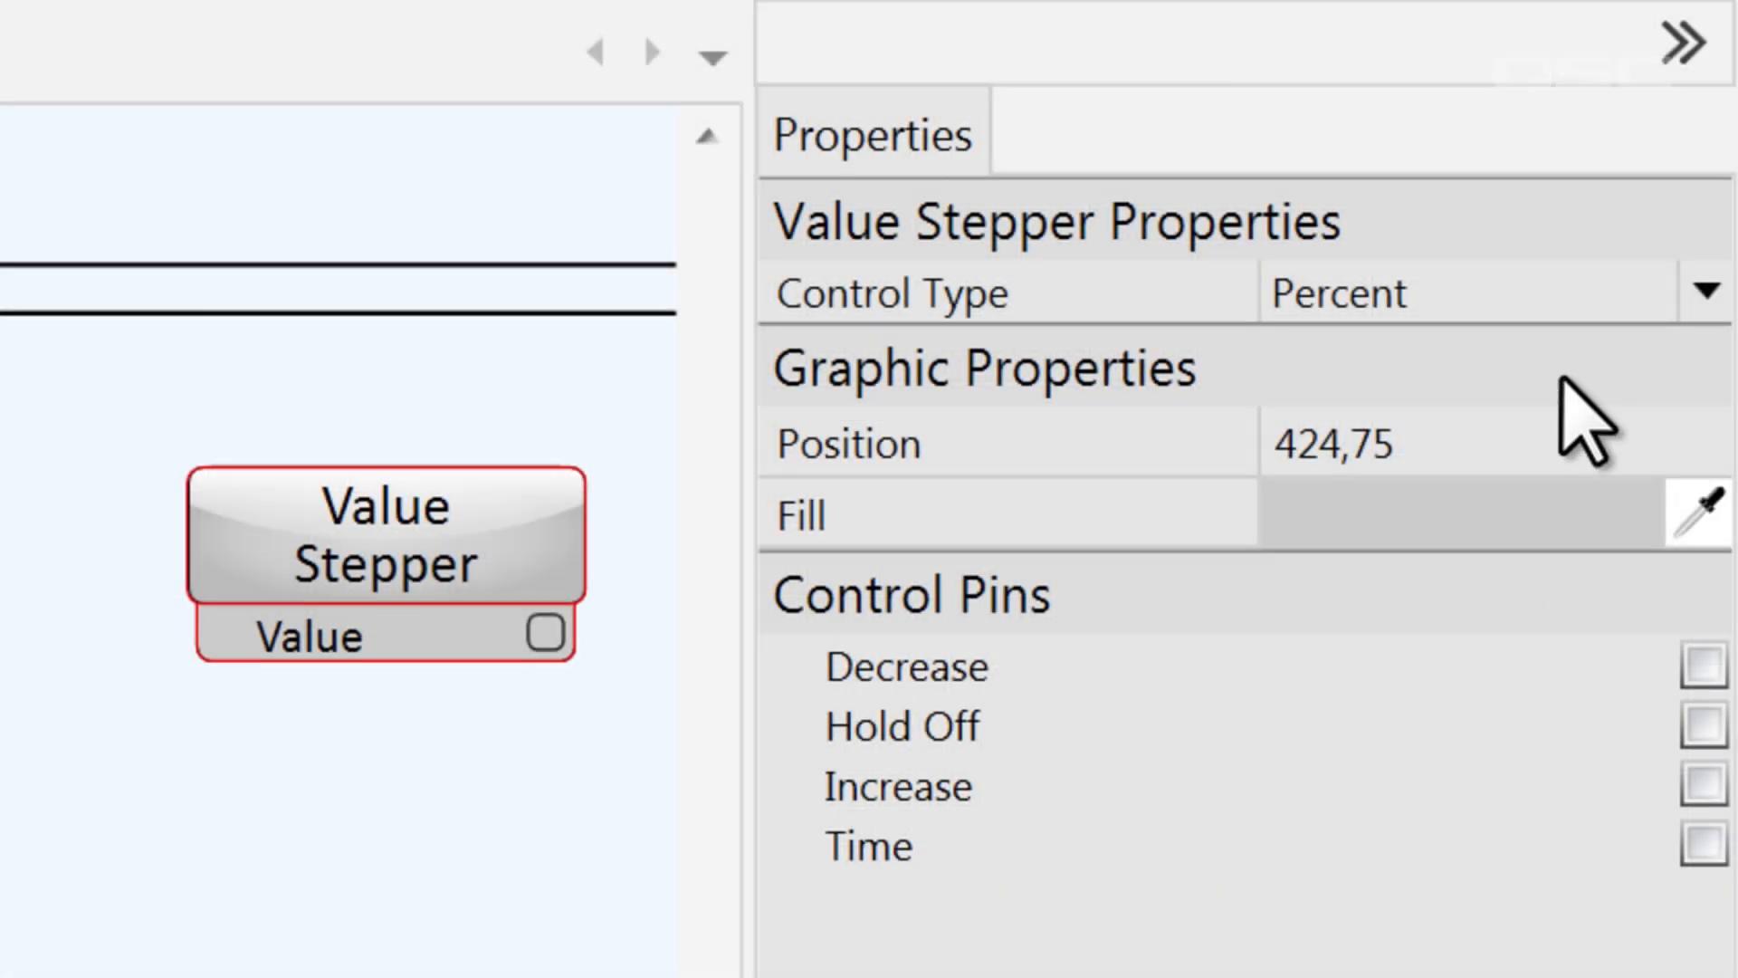
Change the Value Stepper's control type to Integer and set its number of steps to 10
click(1561, 308)
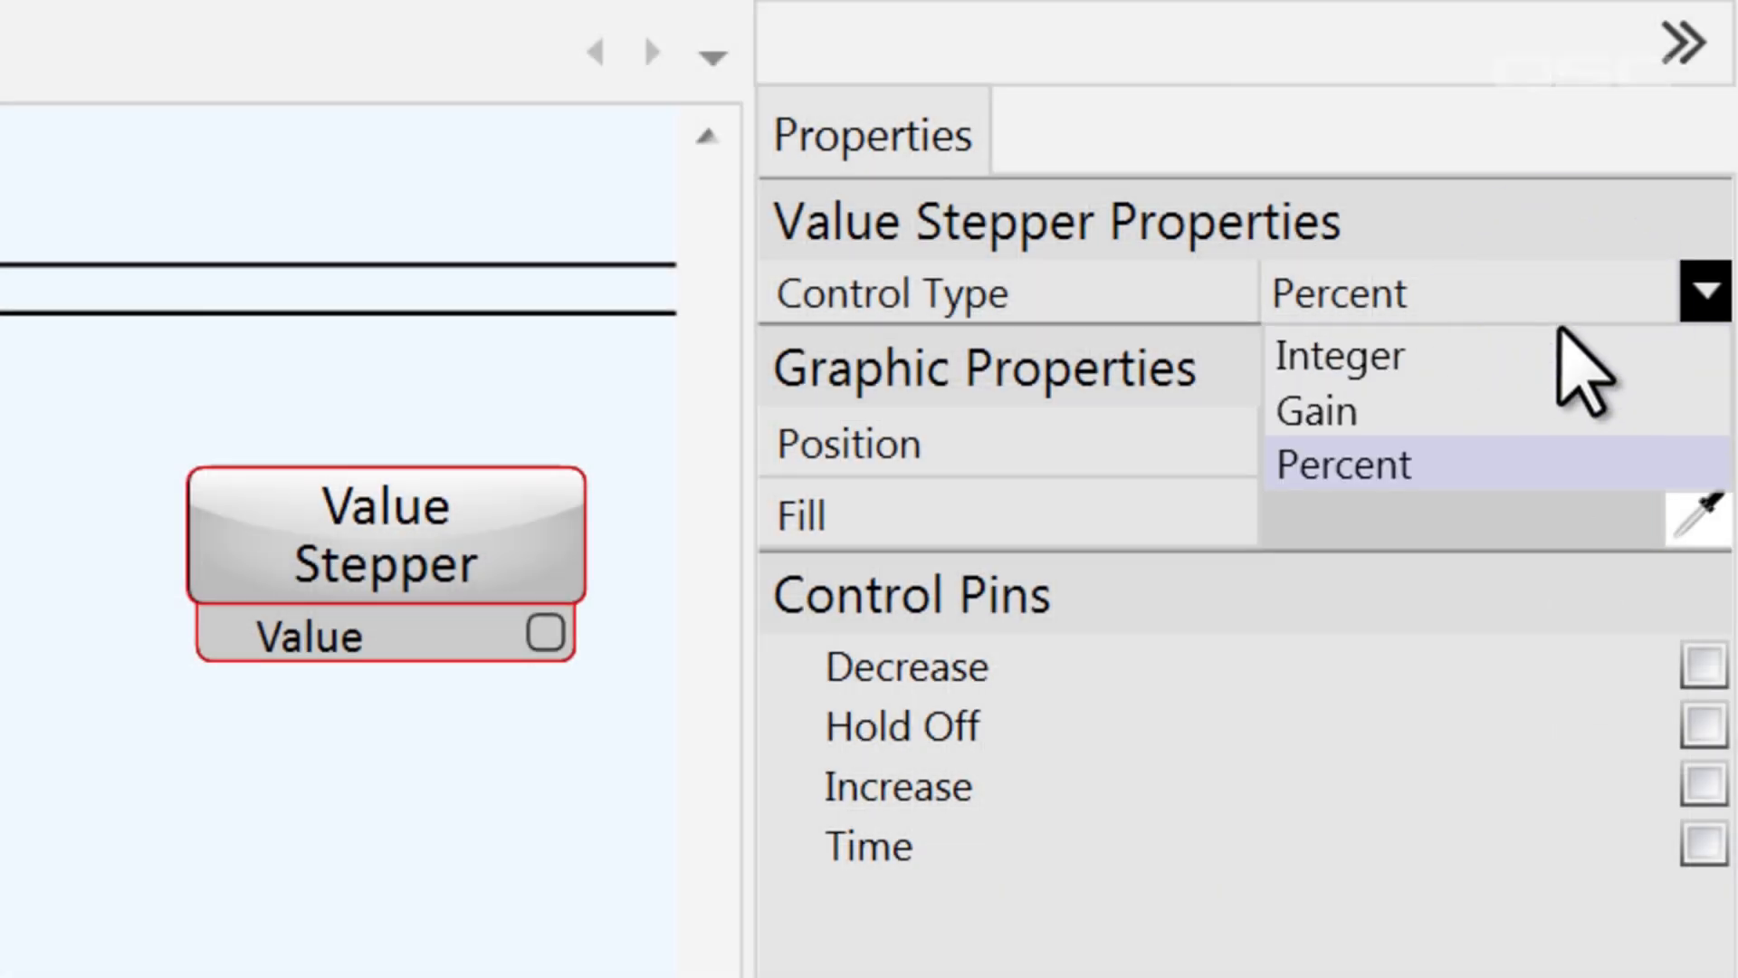
click(1579, 362)
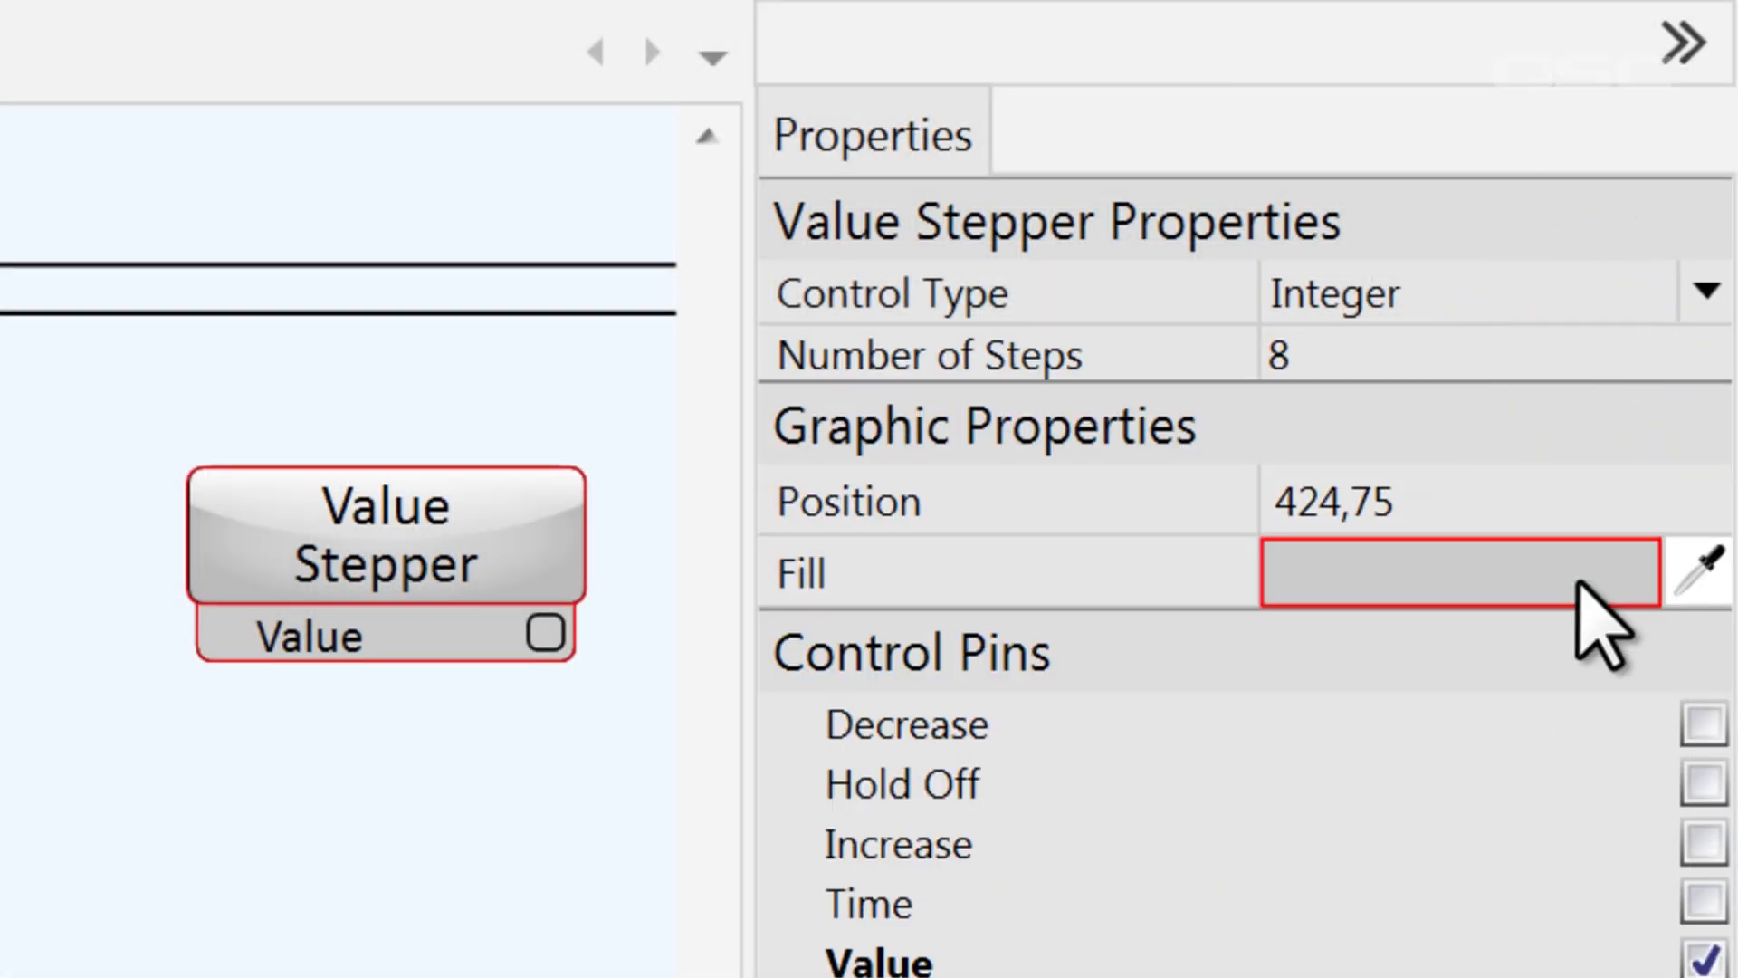
click(1471, 362)
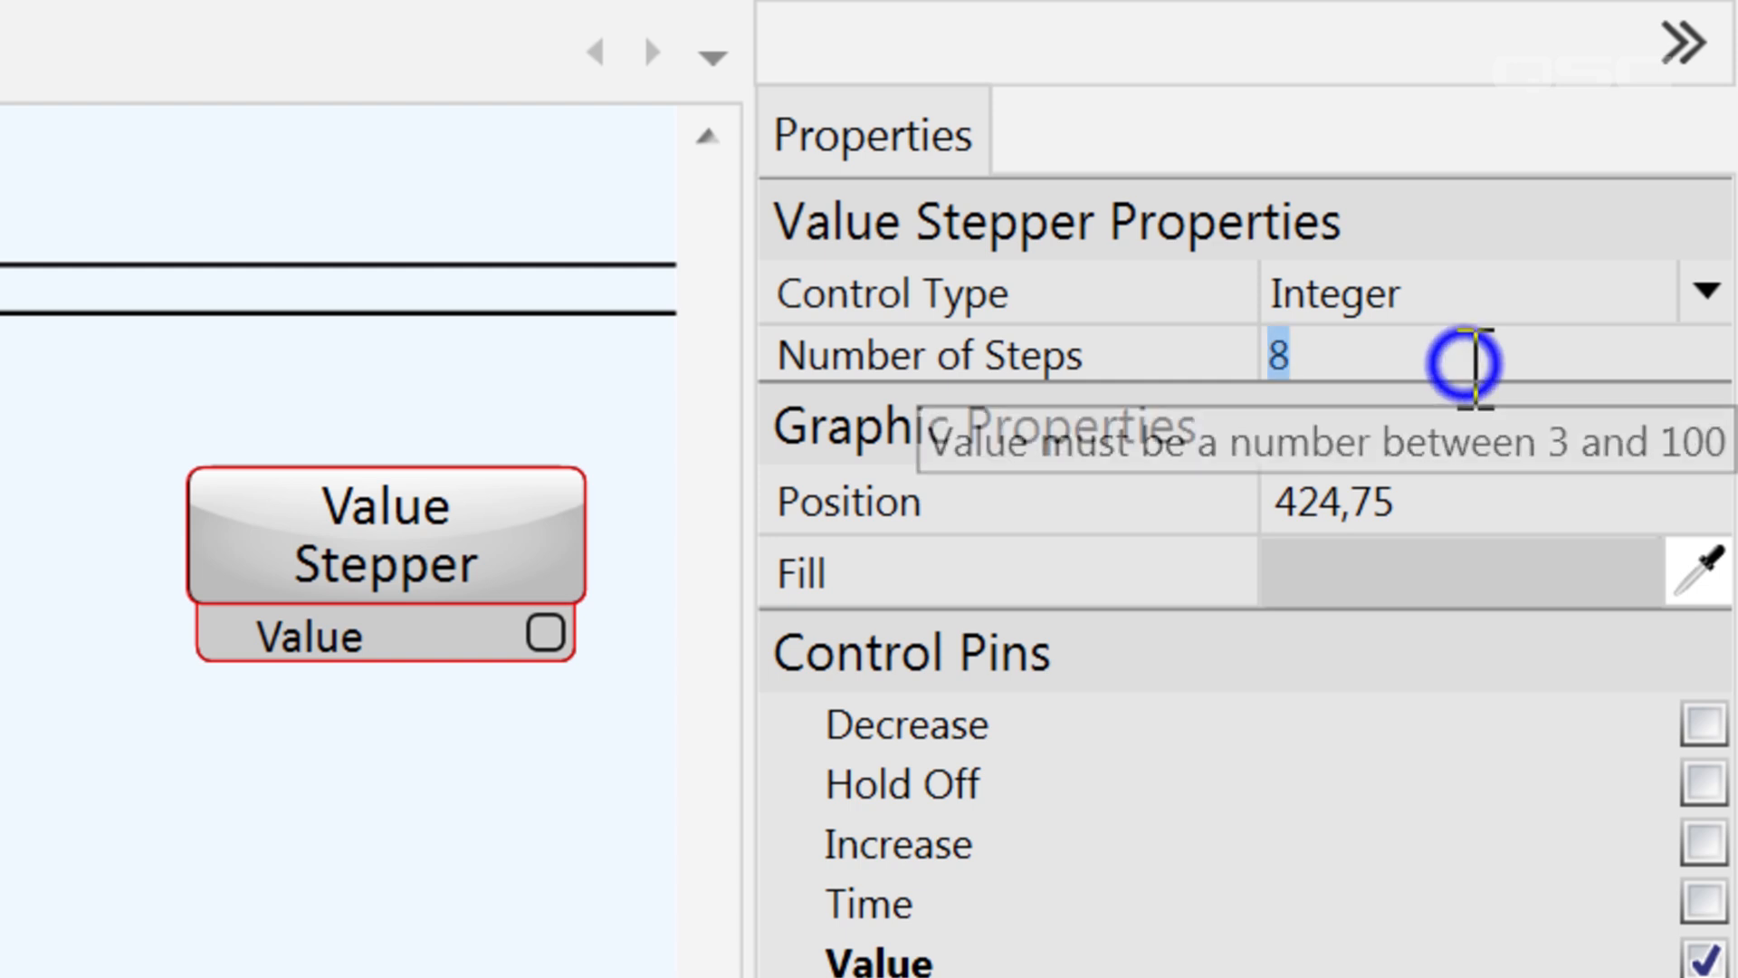
text(10)
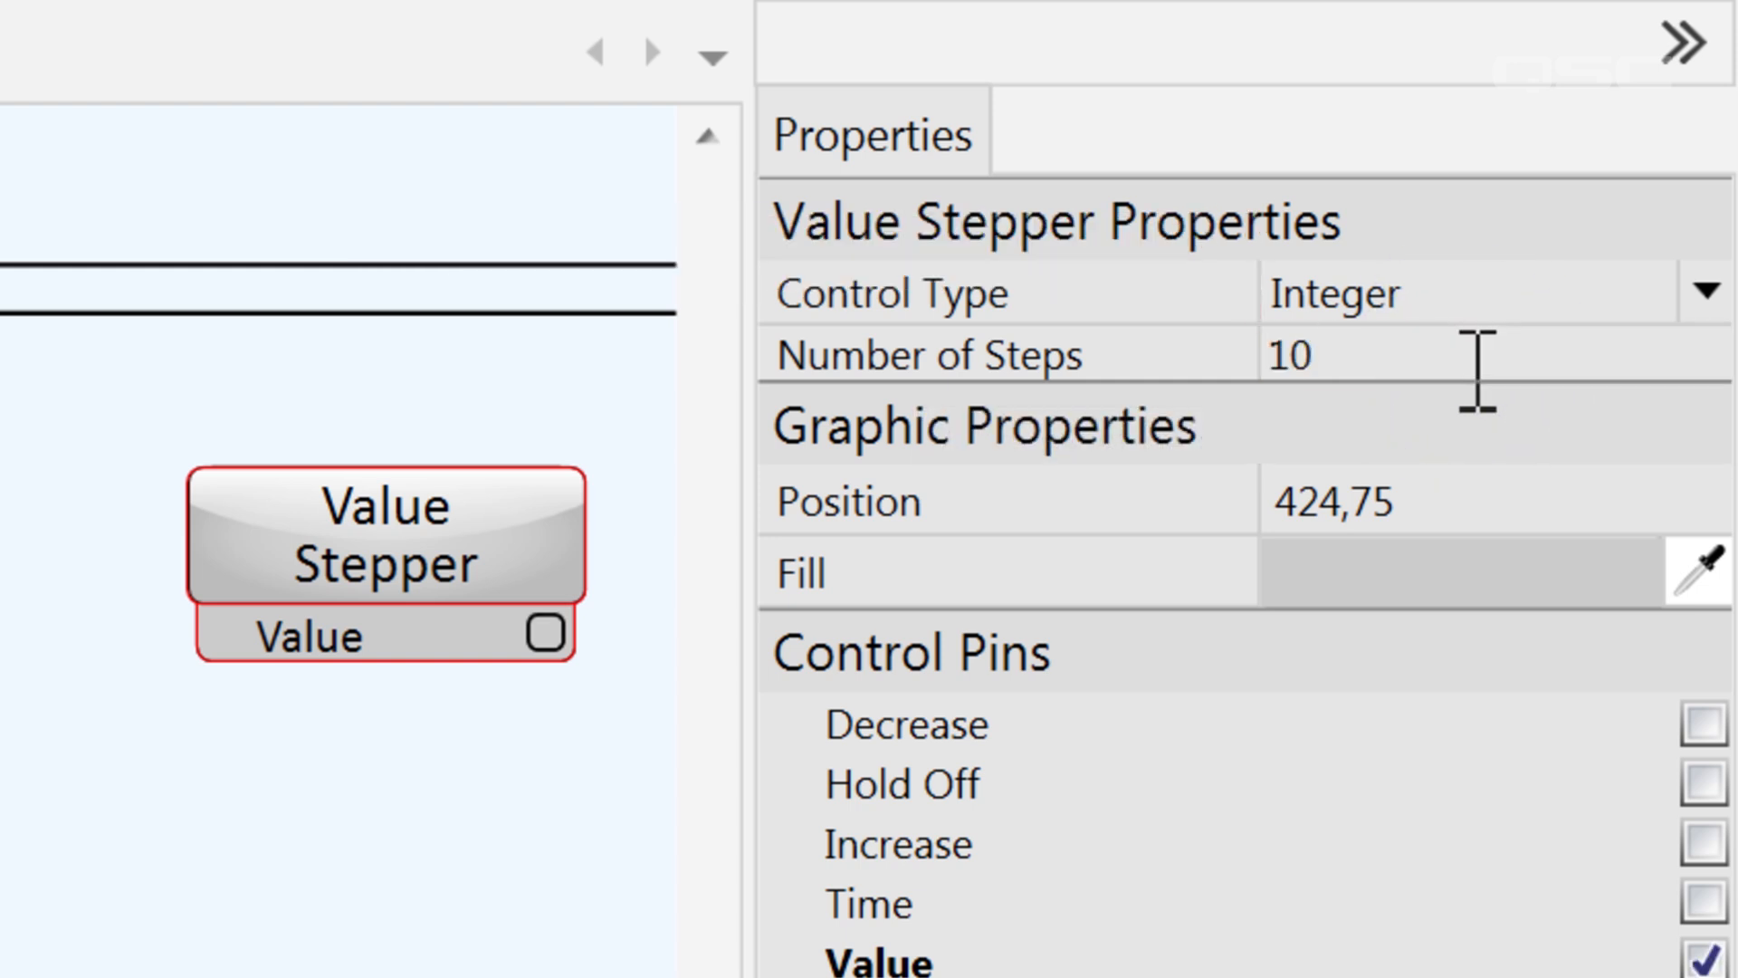
Set the Value Stepper's control type back to Gain and decrease its value to 19 dB
click(1474, 306)
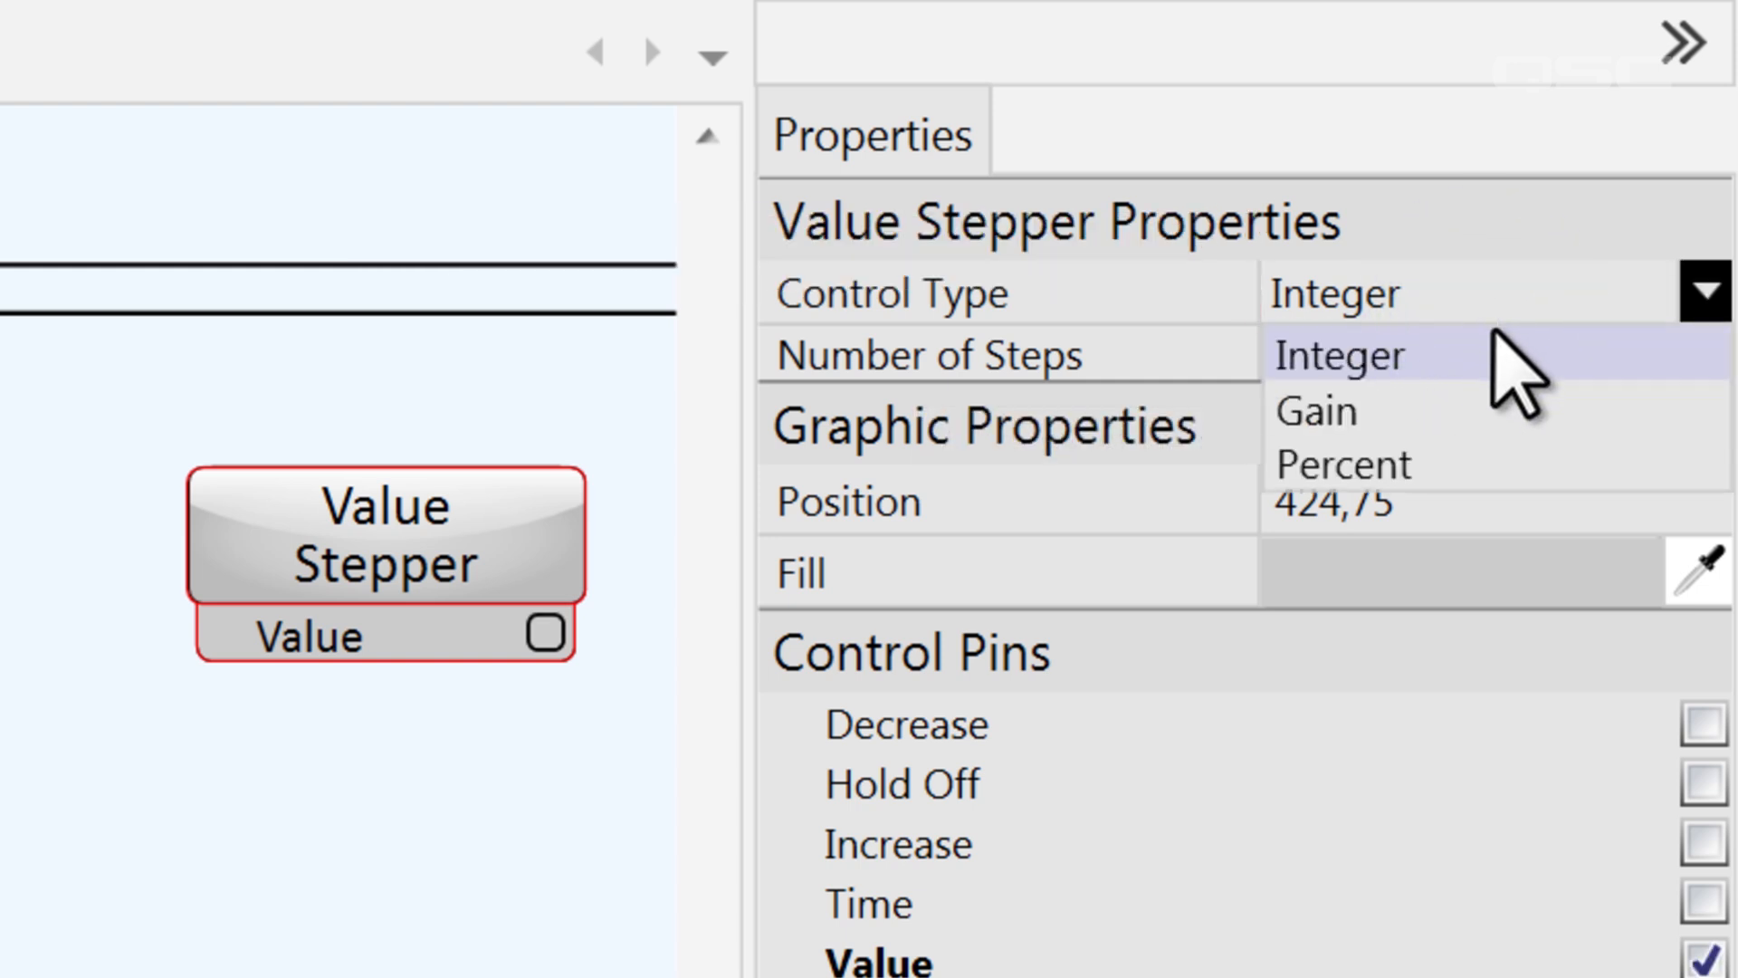
click(1546, 421)
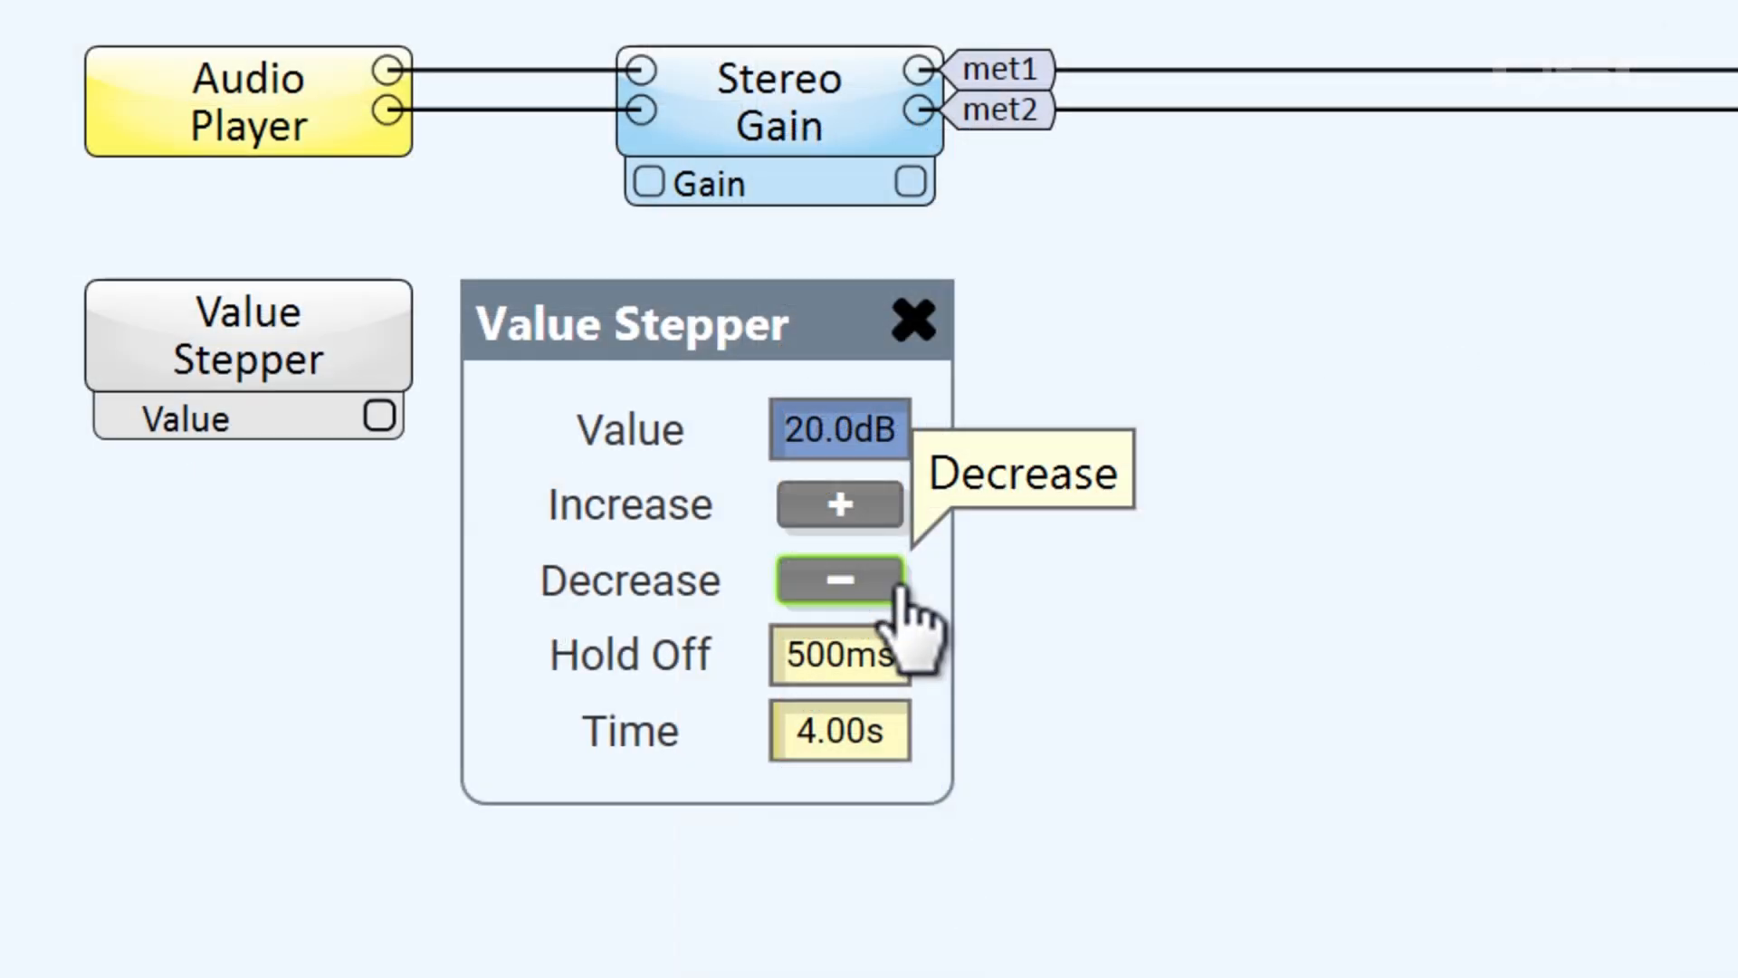
click(898, 591)
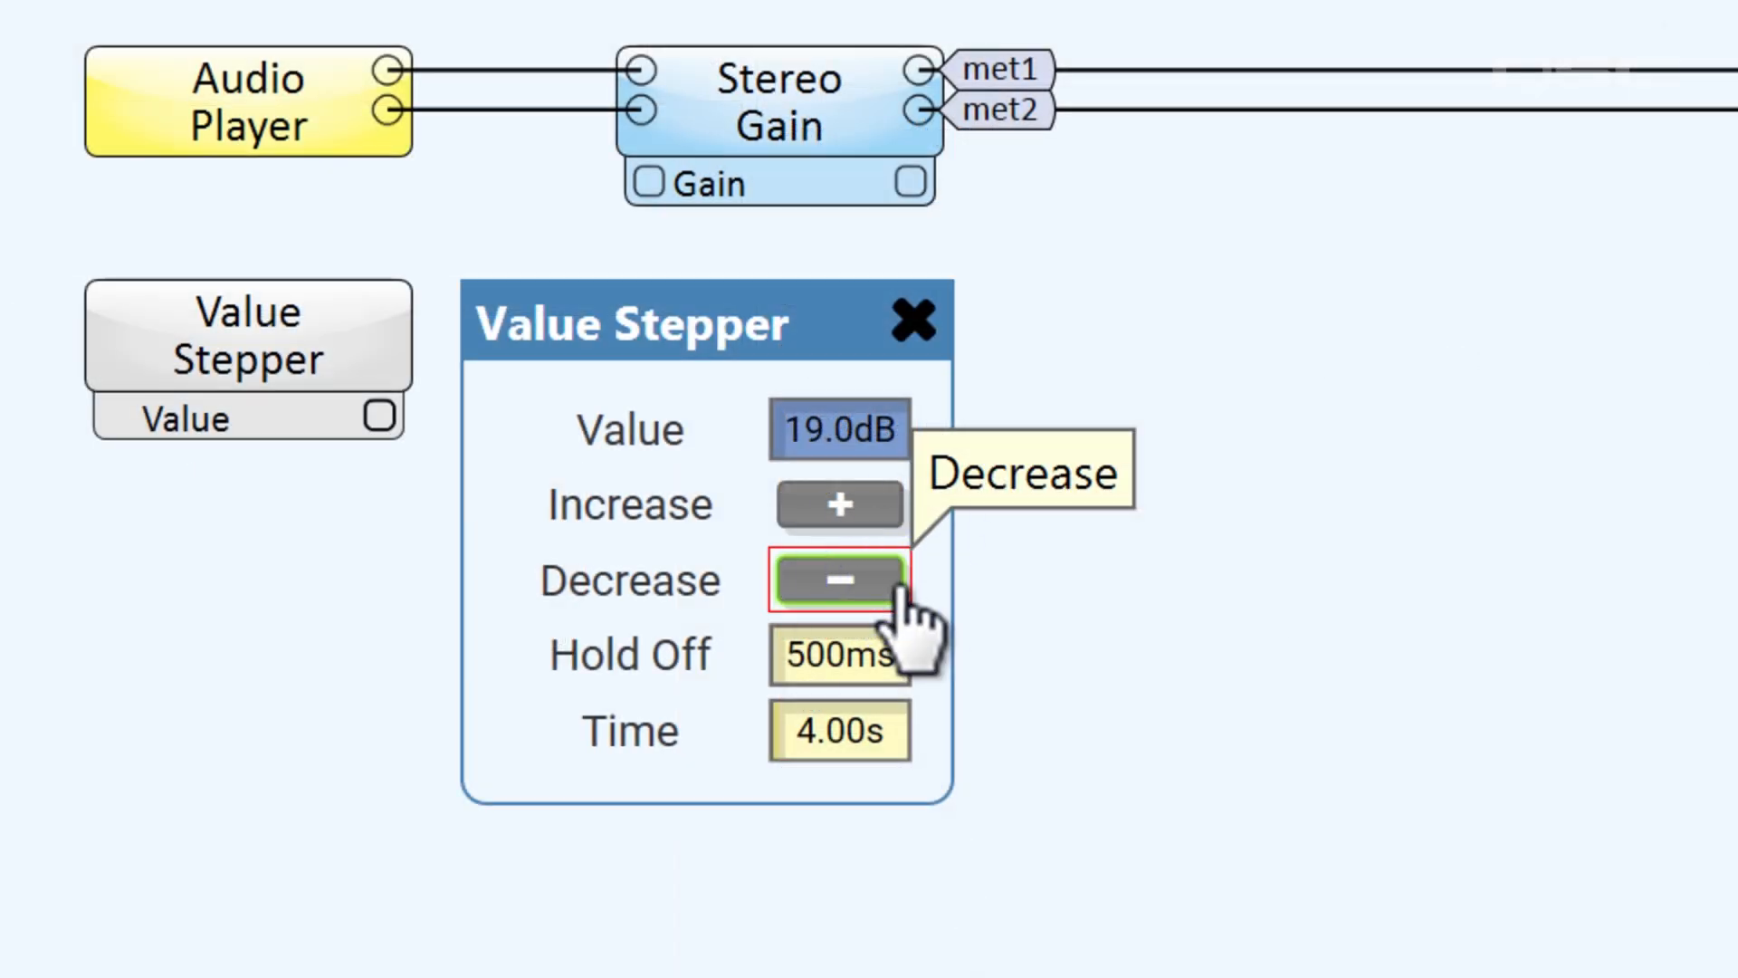
Ramp the Value Stepper's value down to its minimum of -100 dB
click(898, 590)
click(898, 590)
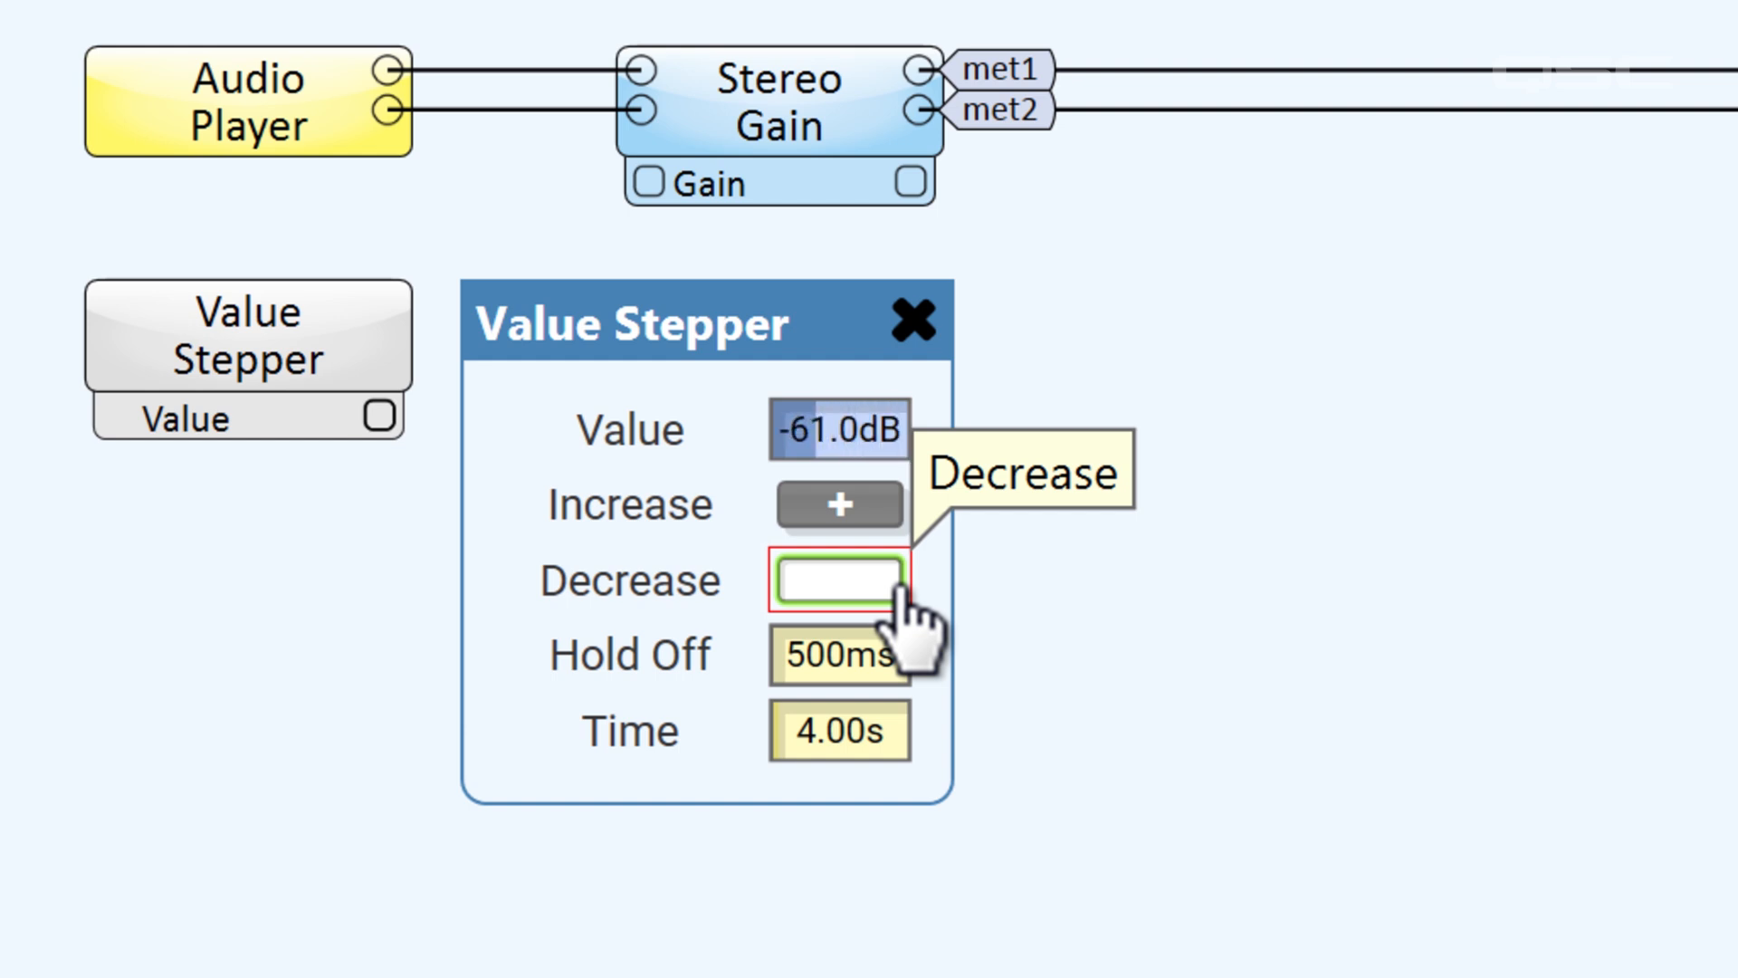
drag(899, 588, 902, 591)
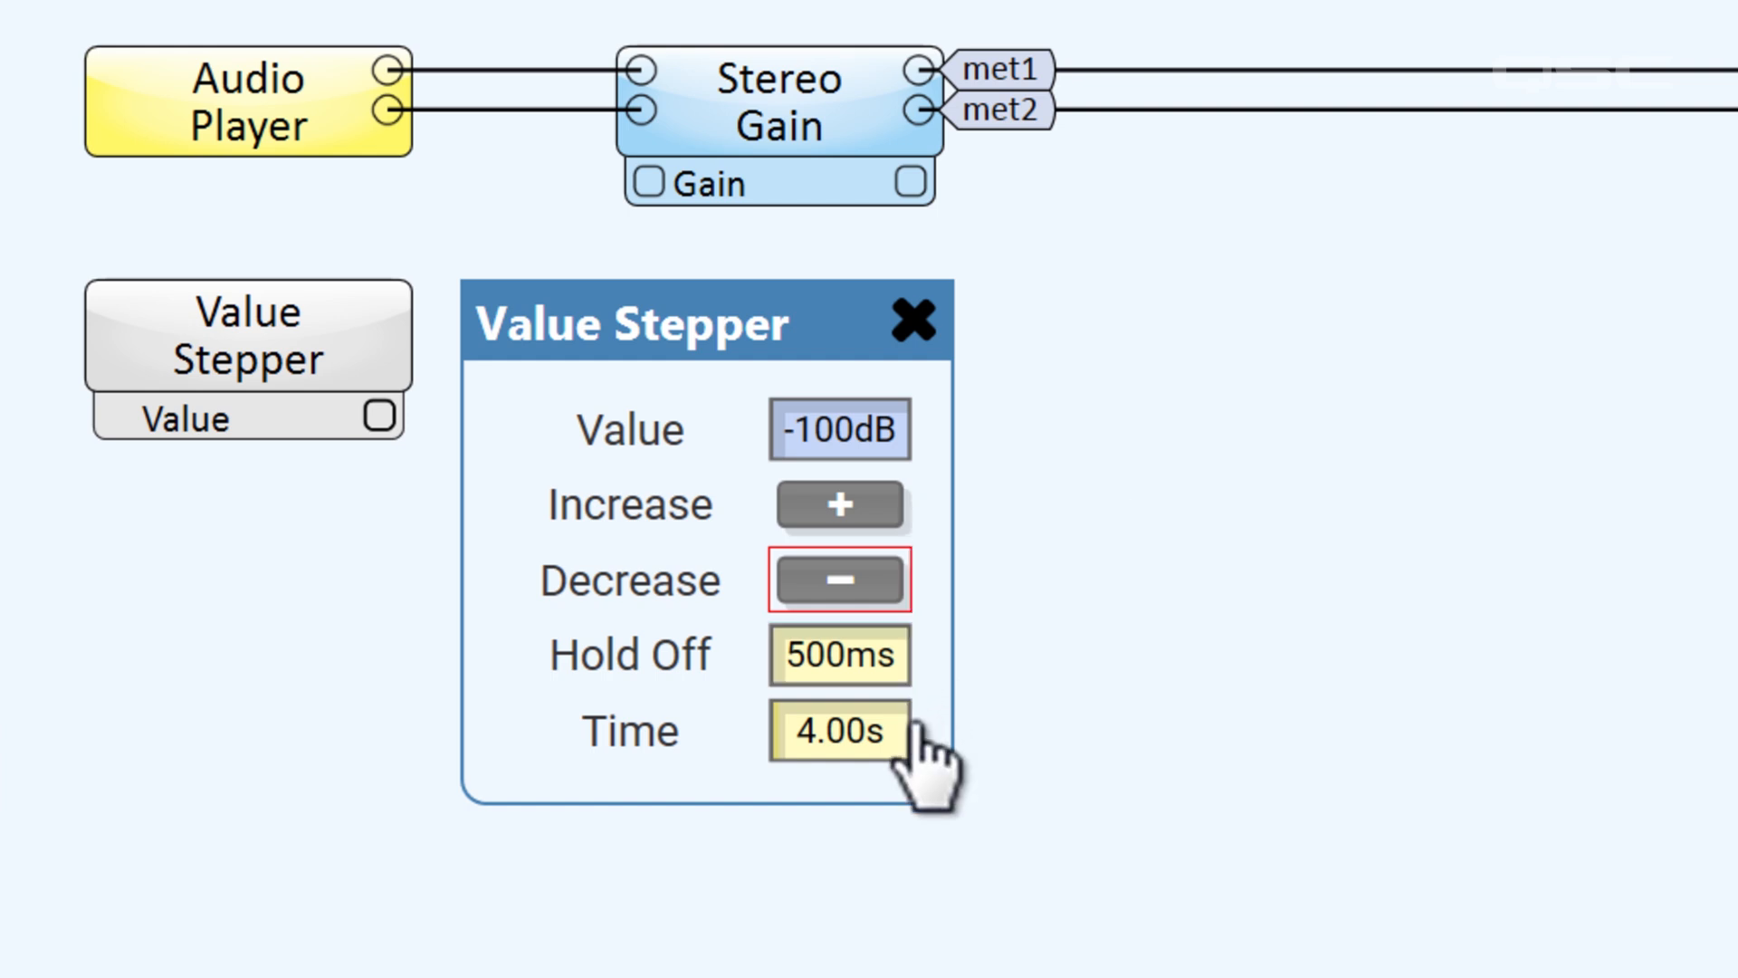
Set the Value Stepper's ramp time to 10 seconds and ramp its value upward
click(899, 745)
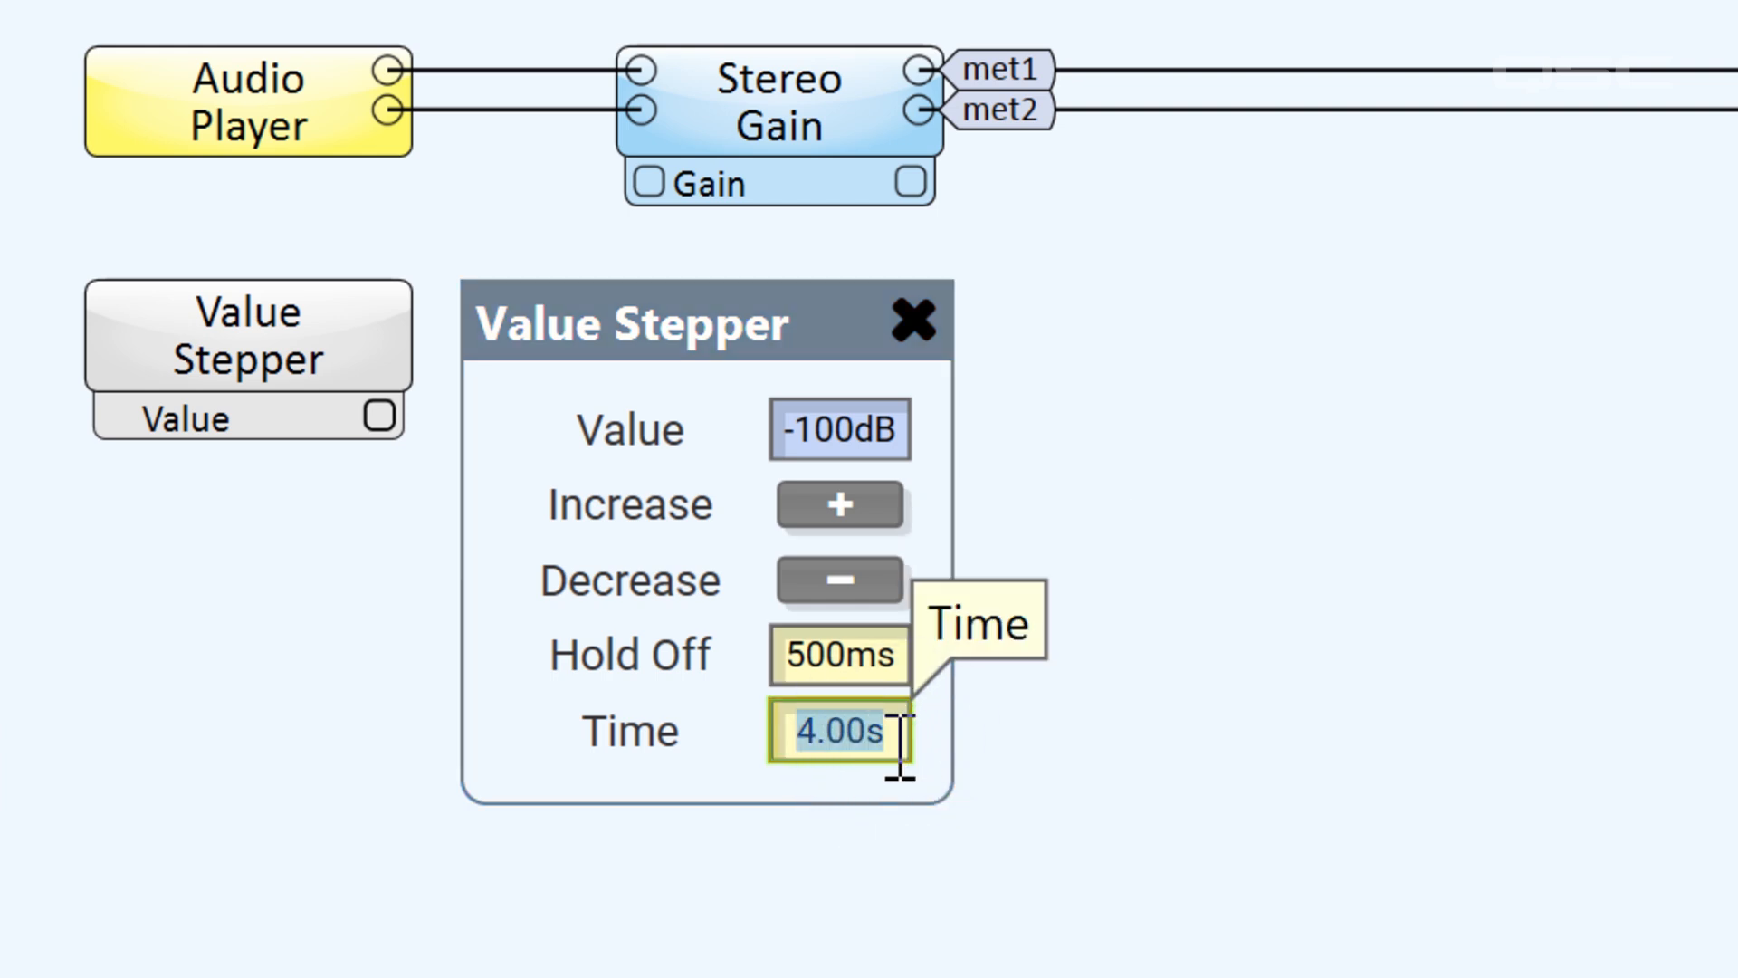
key(Return)
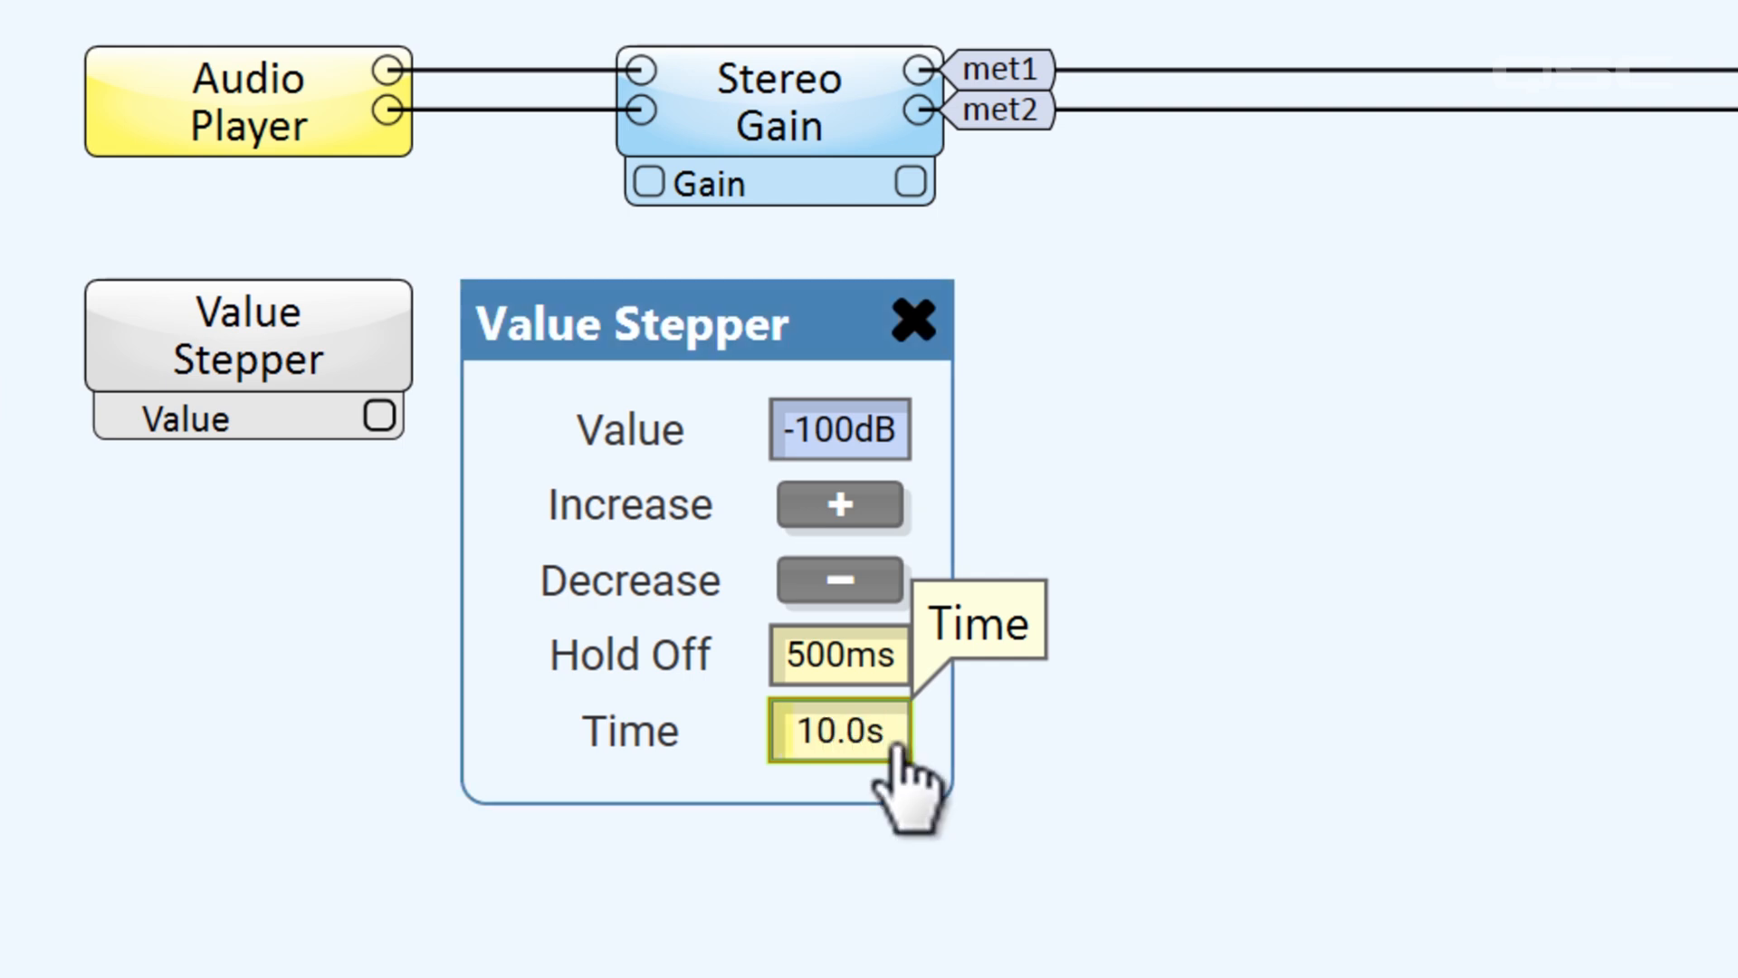
click(899, 521)
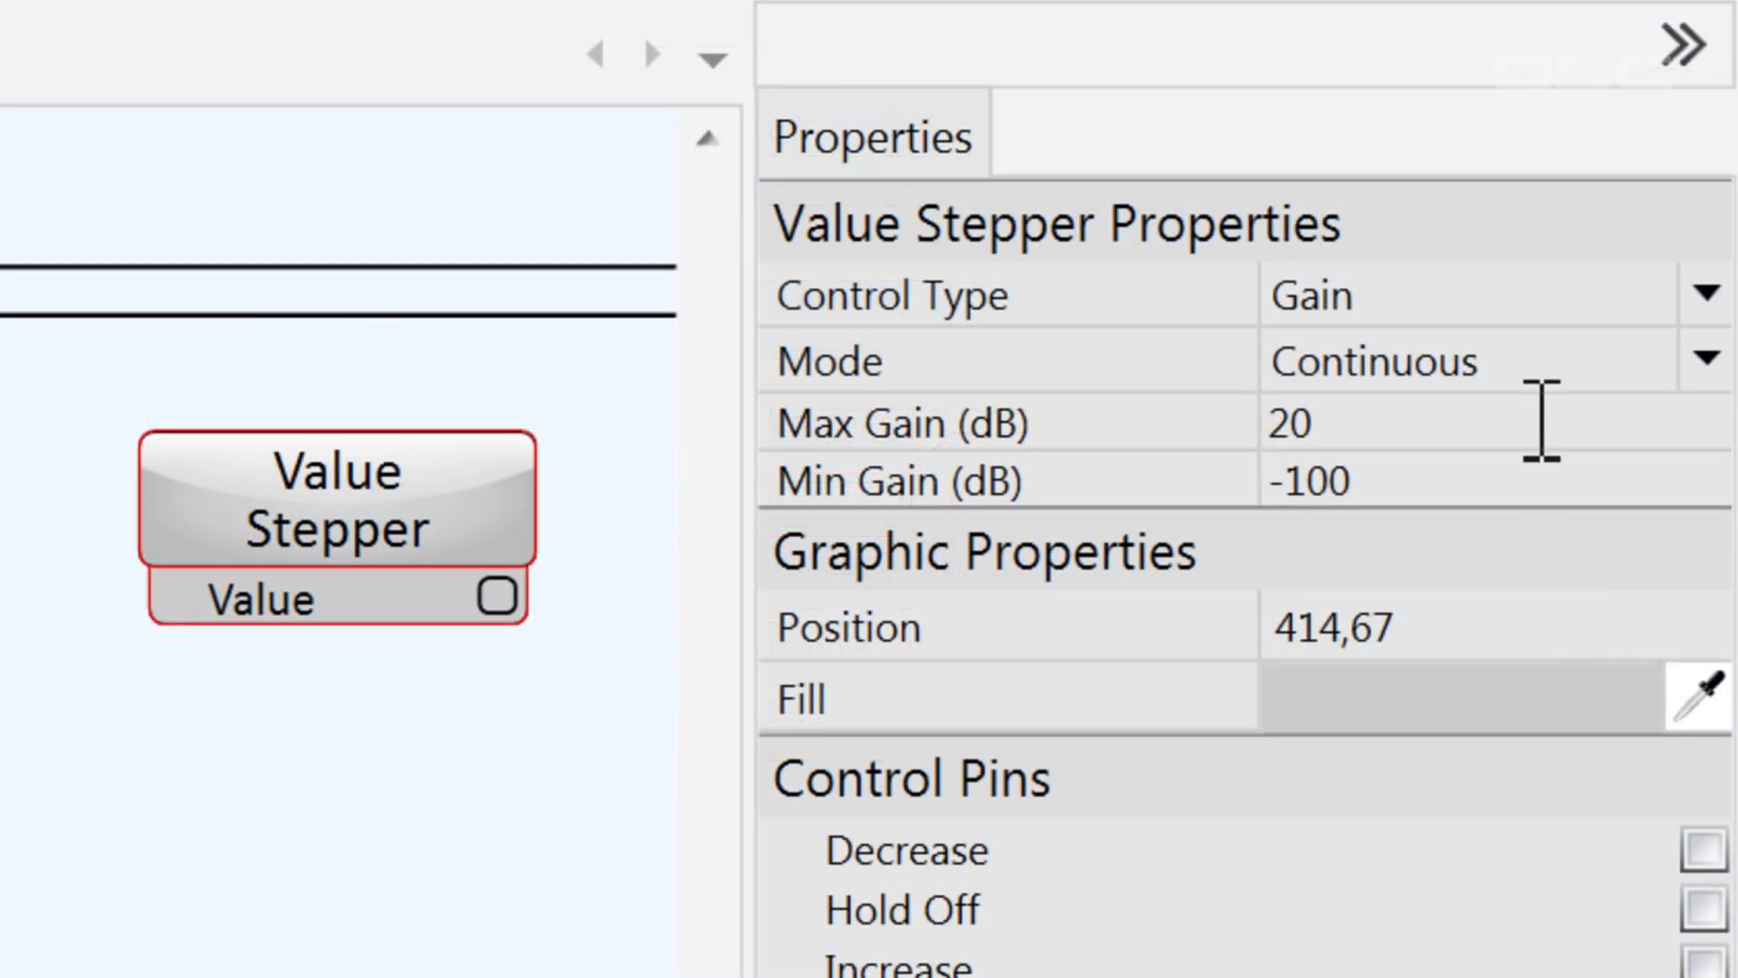
Change the Value Stepper's mode to Discrete and step its value up to -16 dB
click(1534, 362)
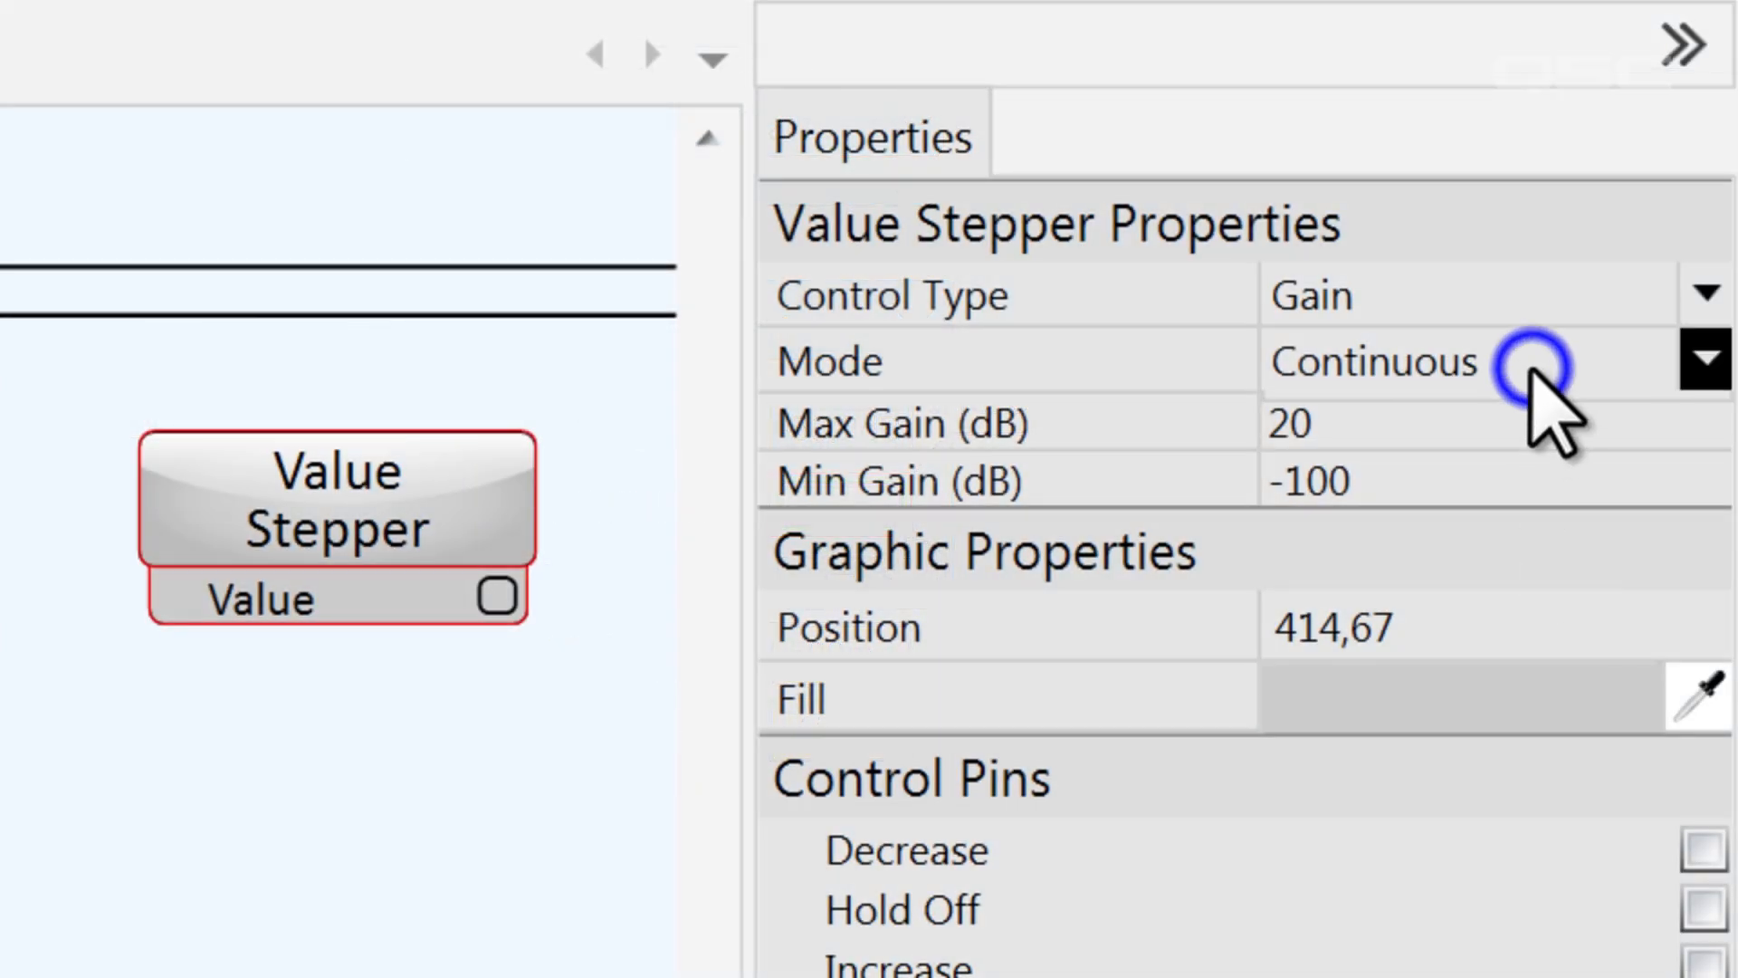
click(1572, 469)
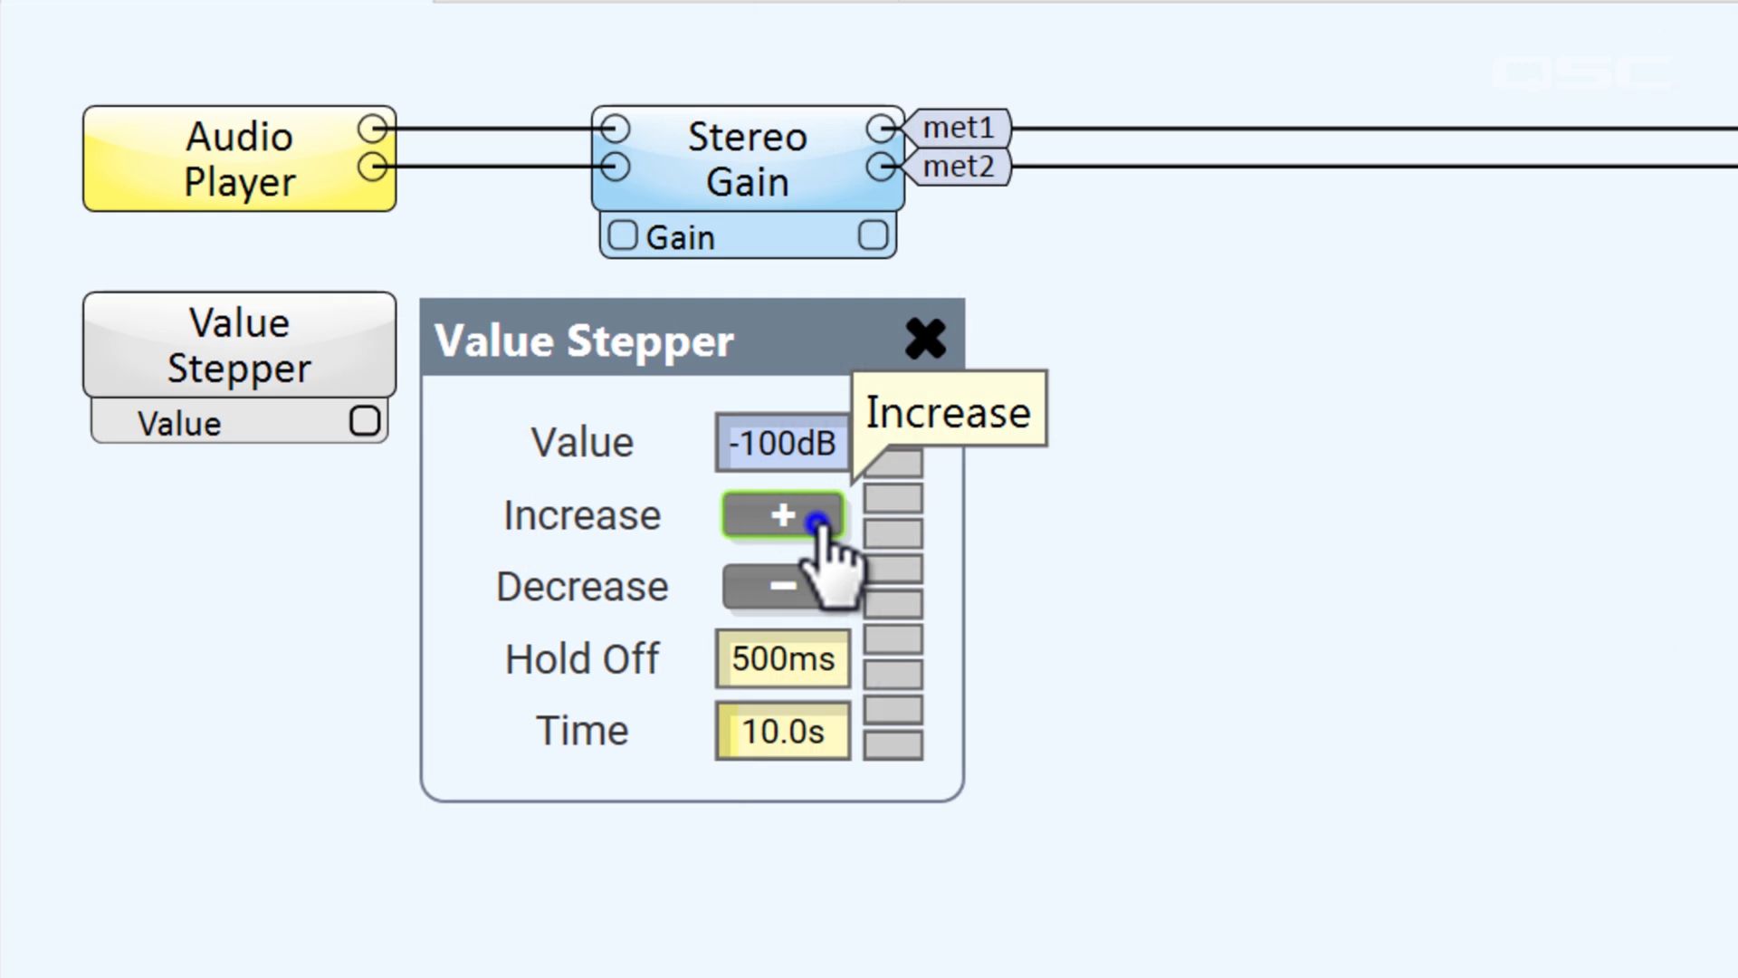
click(817, 522)
click(832, 543)
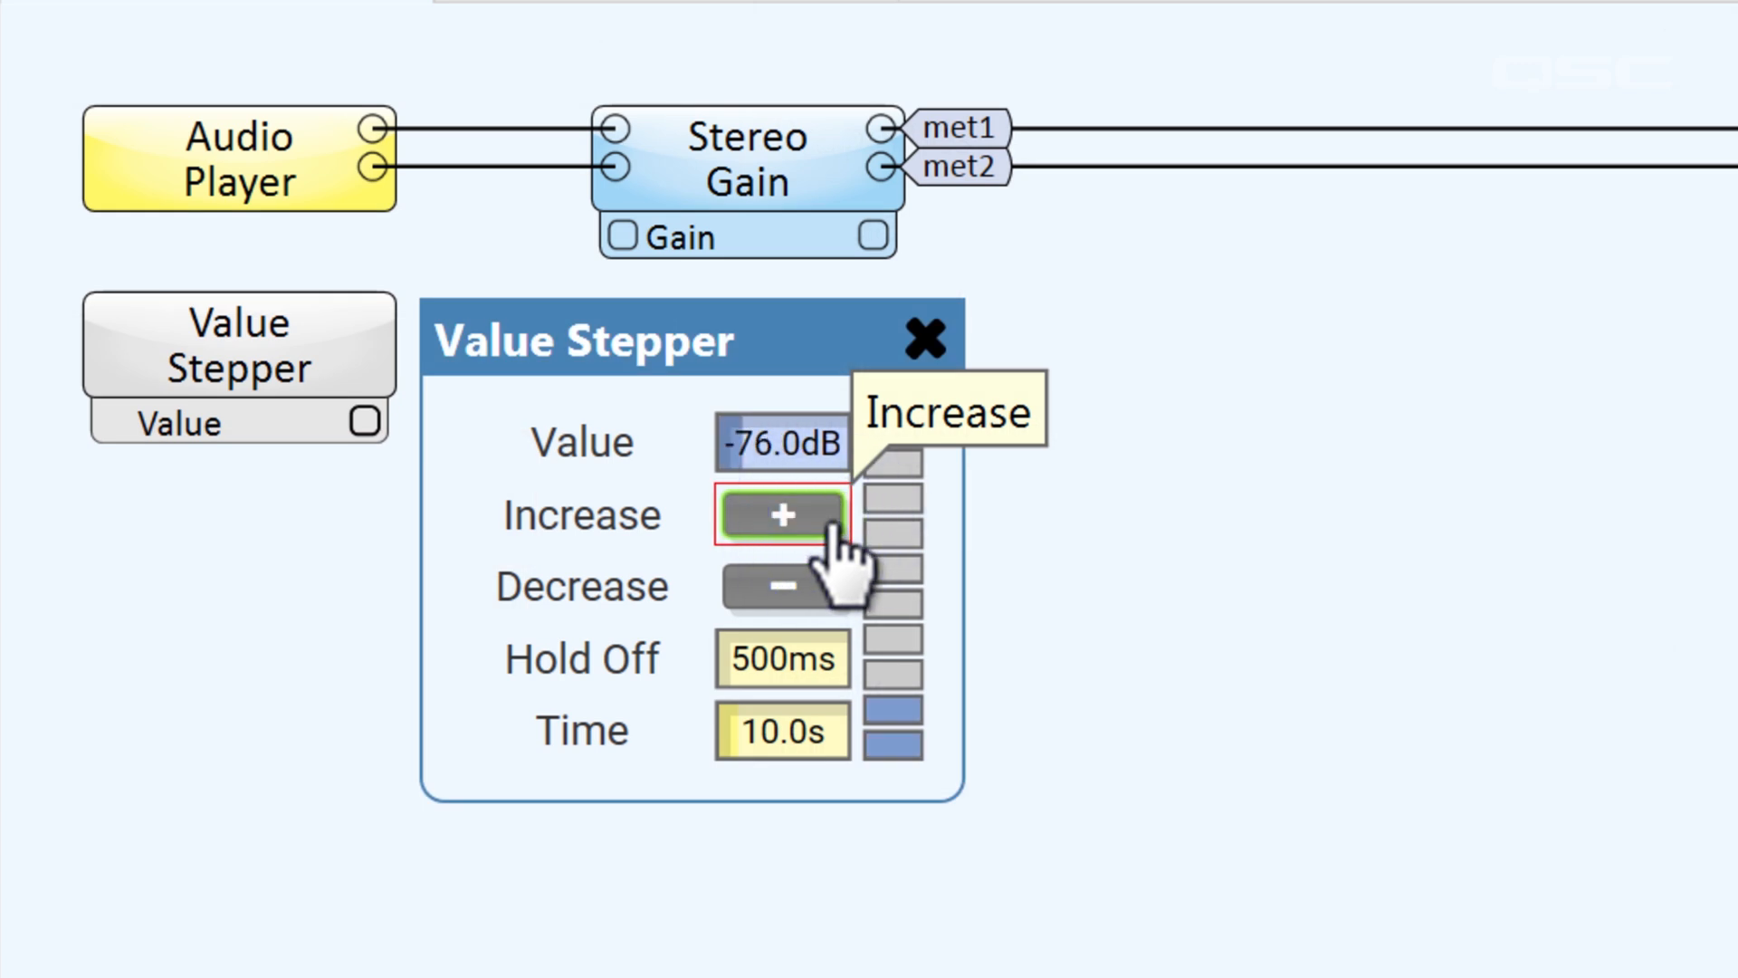
click(831, 543)
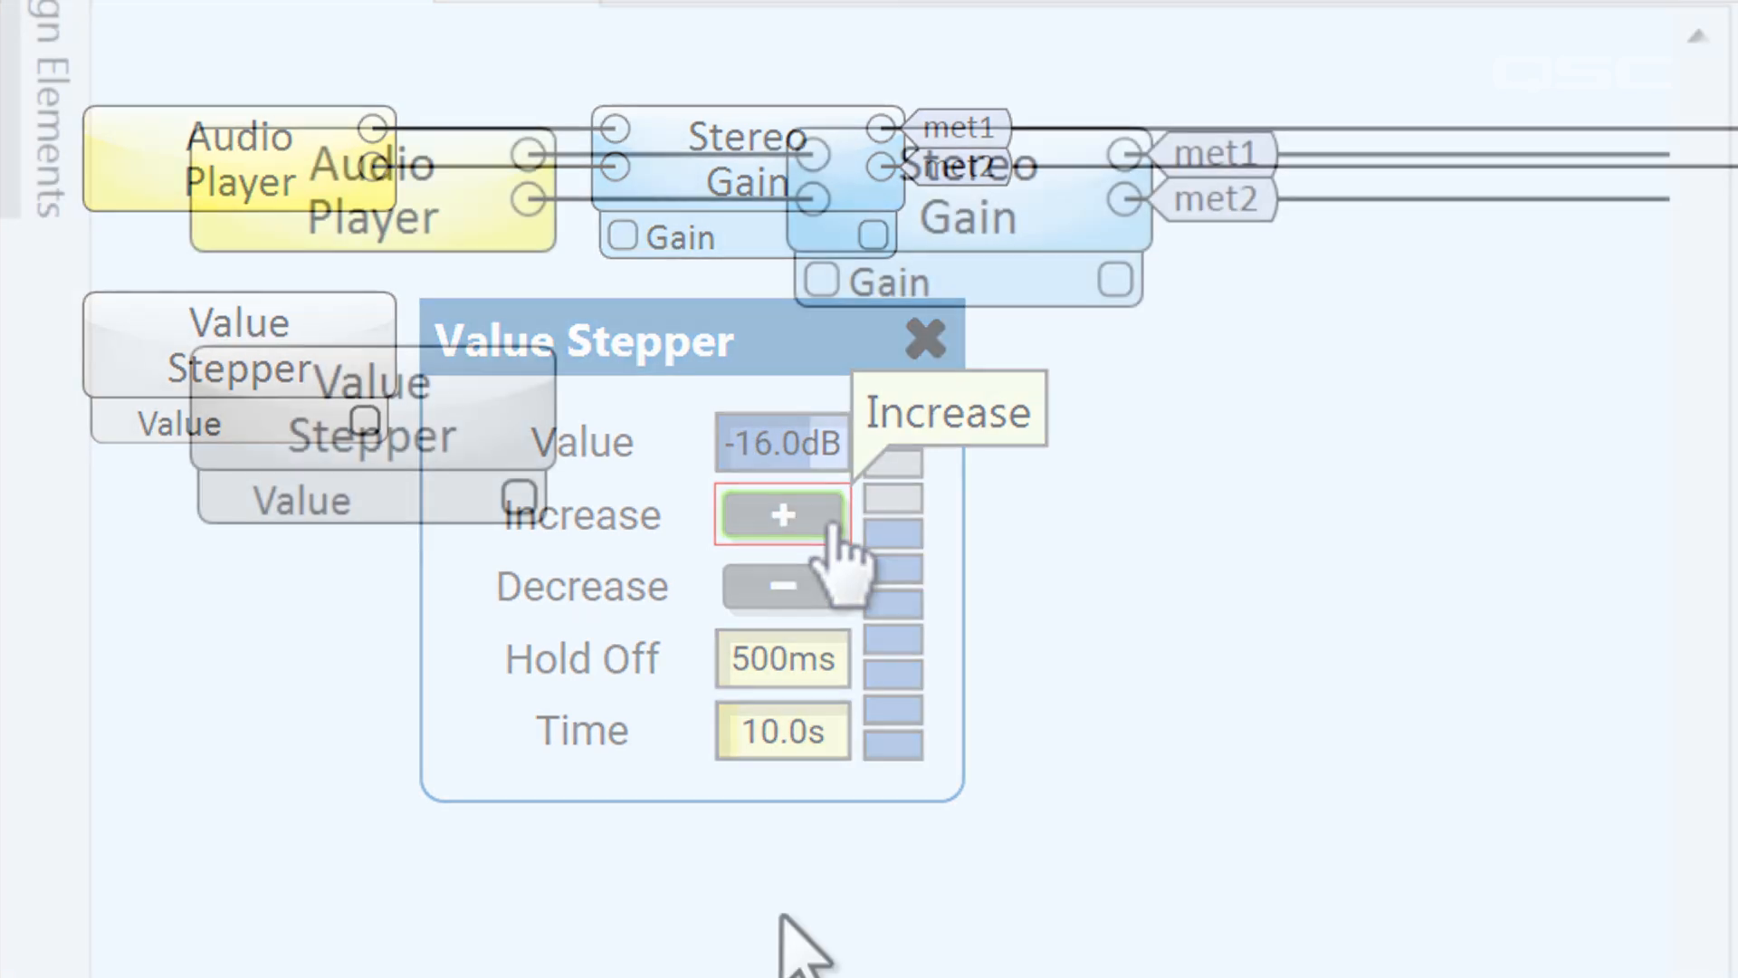
Wire the Value Stepper's Value output to the Stereo Gain's Gain input and open the stepper's controls
drag(534, 504, 810, 294)
click(493, 395)
double_click(473, 408)
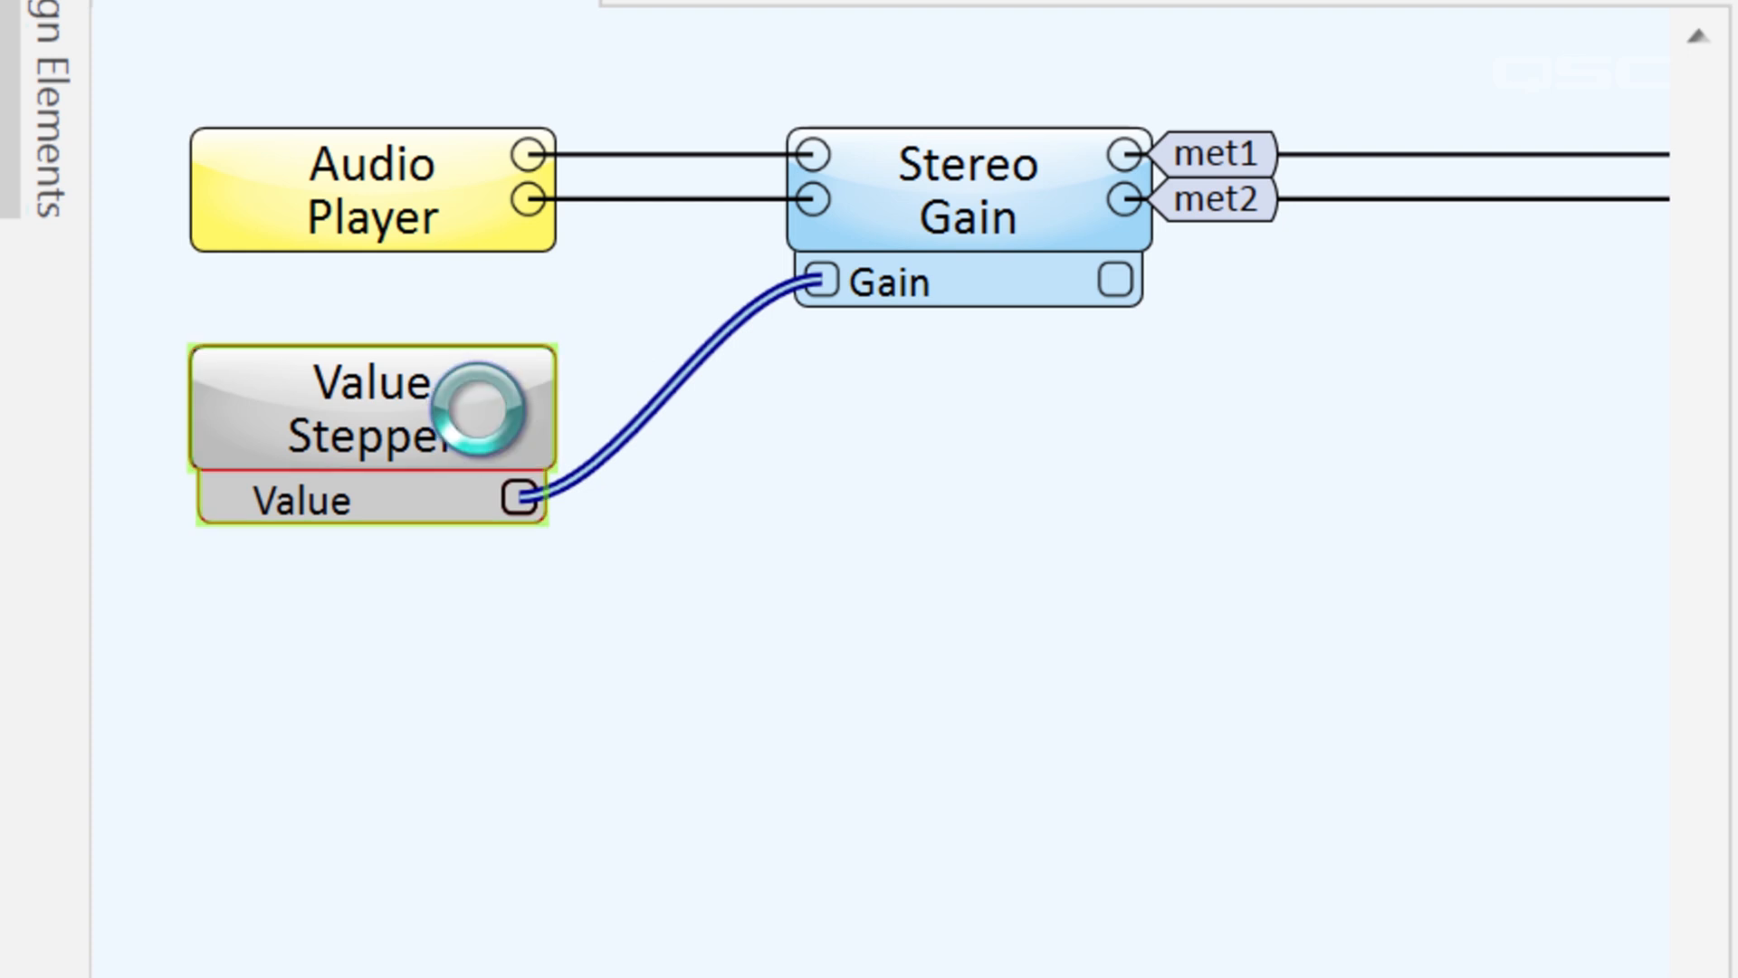
Place the Value Stepper's Increase and Decrease buttons in the interface's gain control area and test the plus button
click(676, 742)
ctrl+click(679, 815)
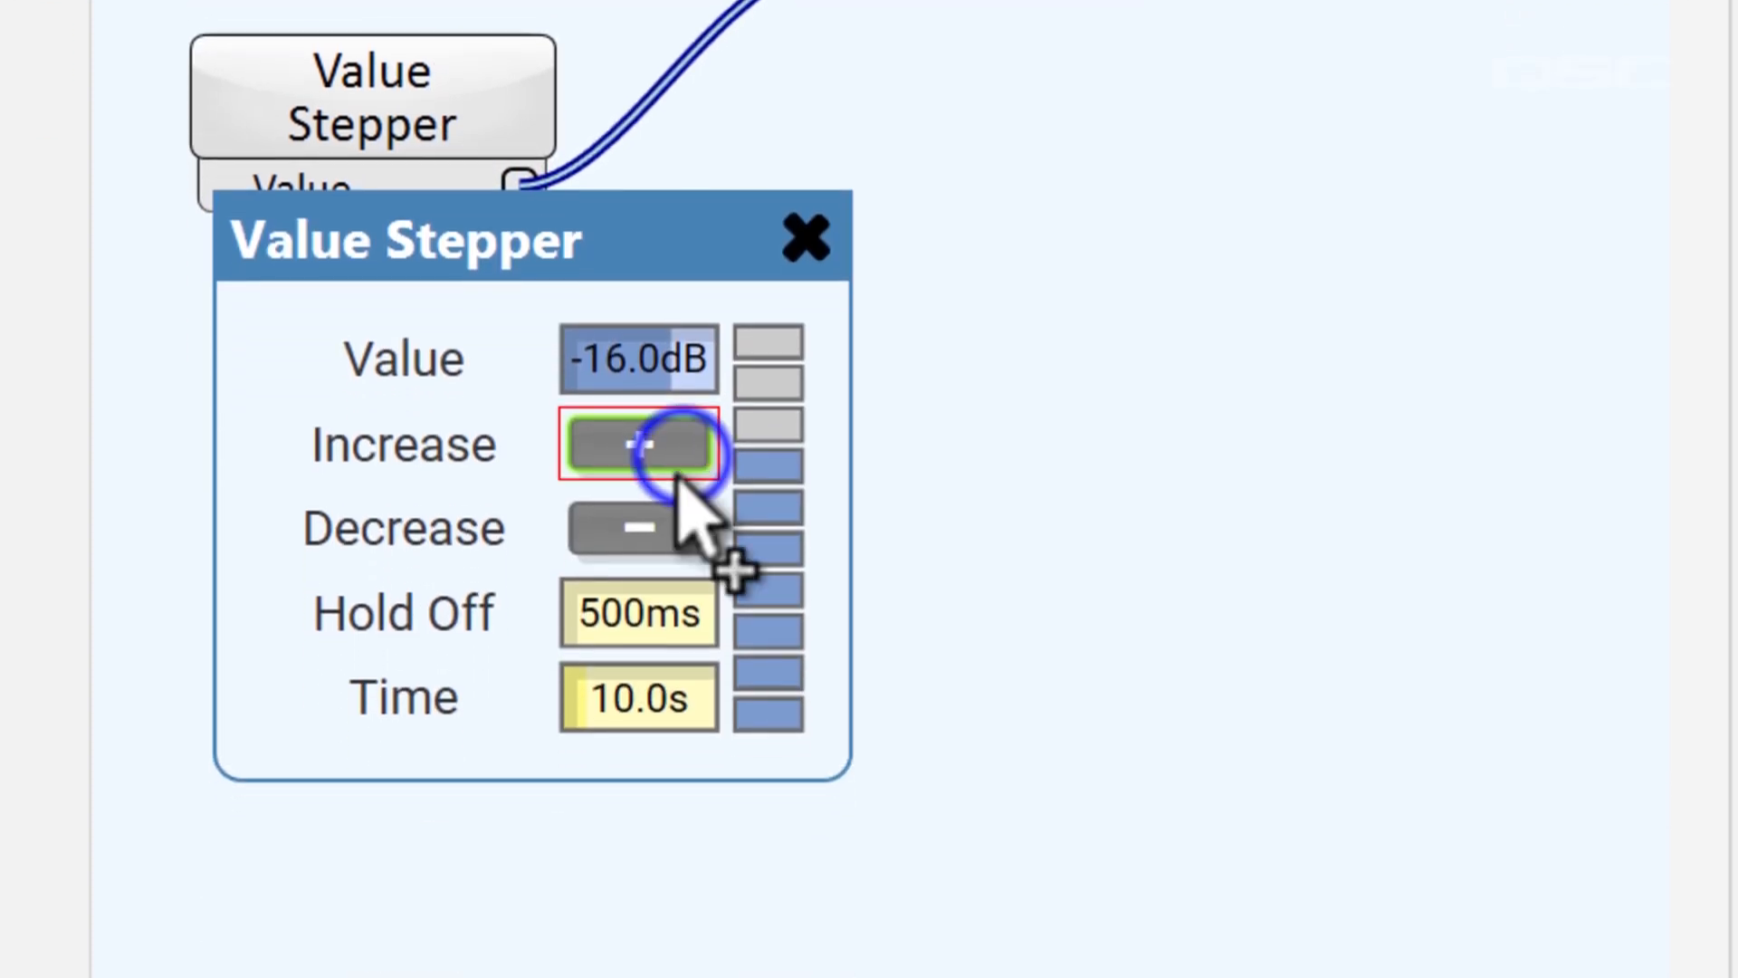
drag(683, 450, 369, 718)
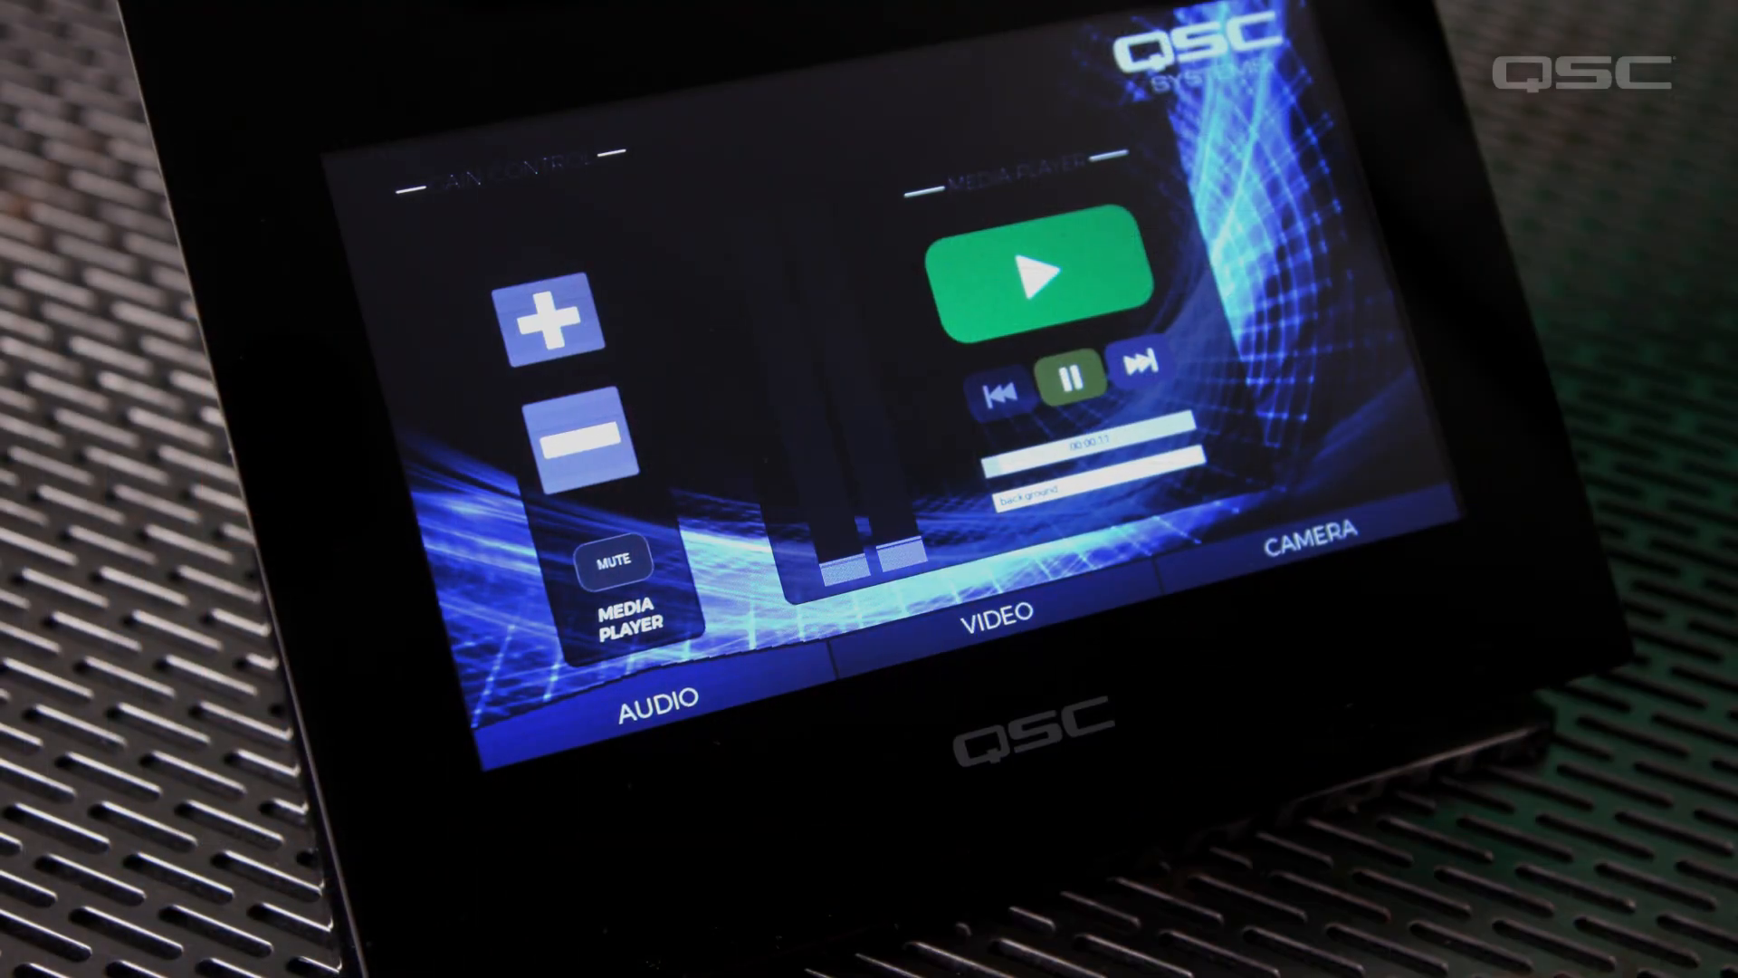
click(548, 319)
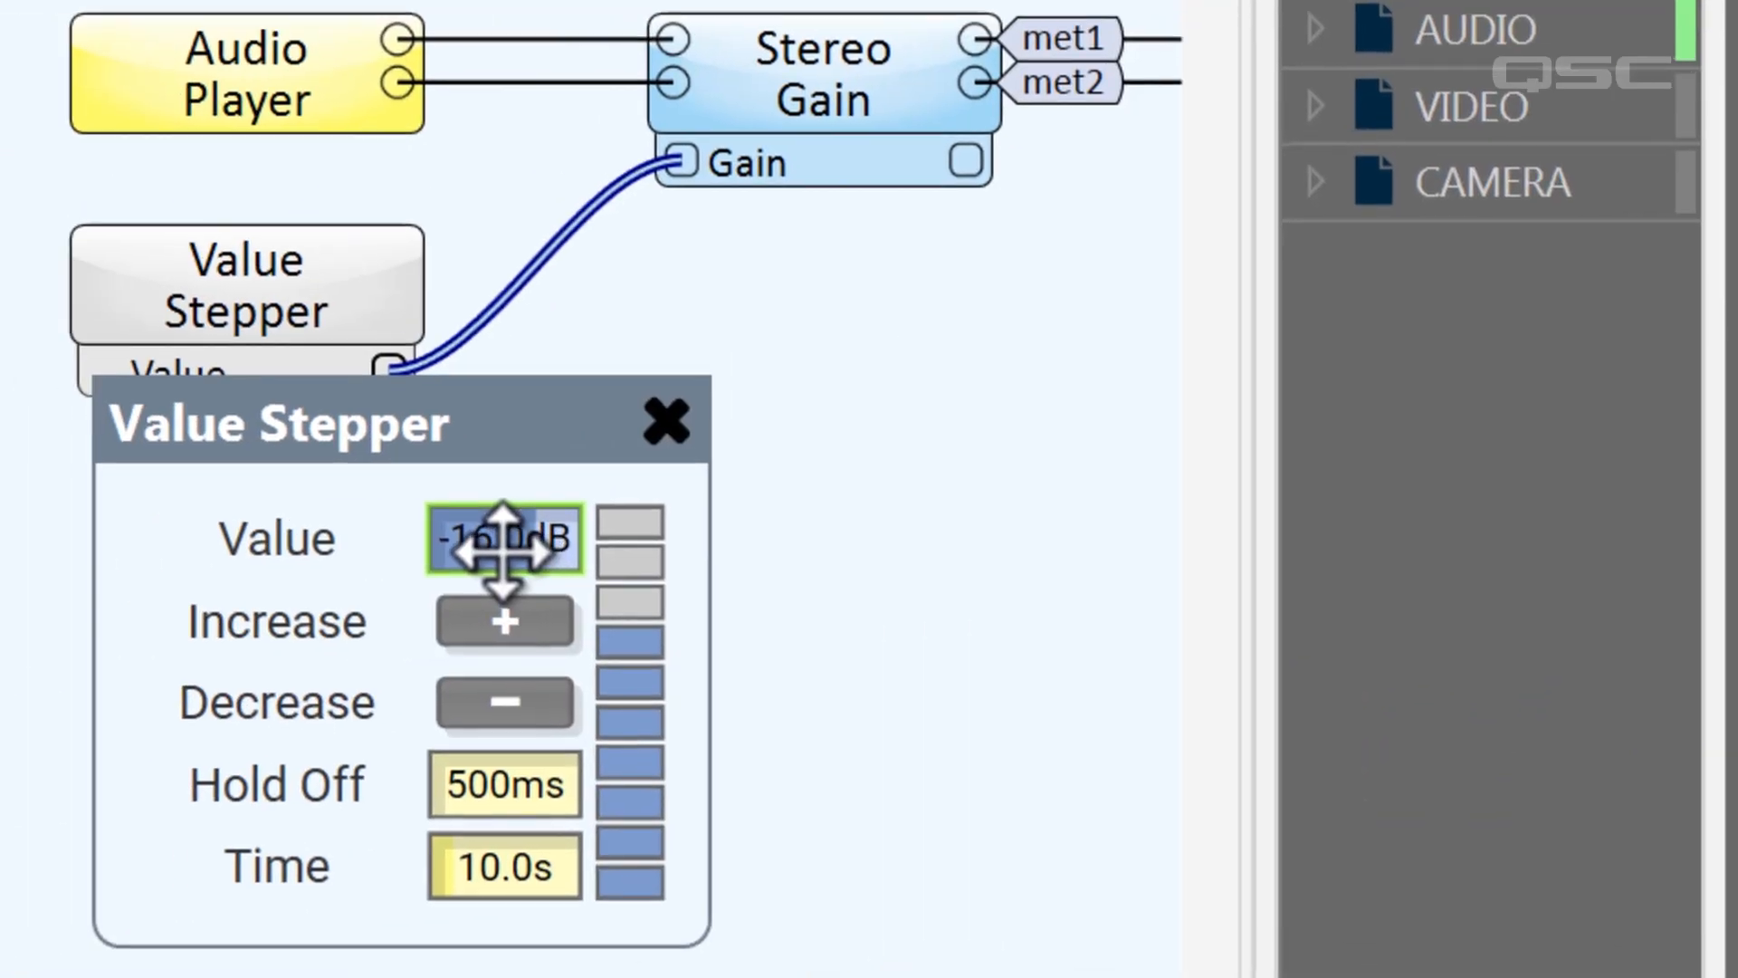
Add the Value Stepper's Value control beside the plus and minus buttons as a fader about 36 by 211 in size
drag(502, 548, 466, 431)
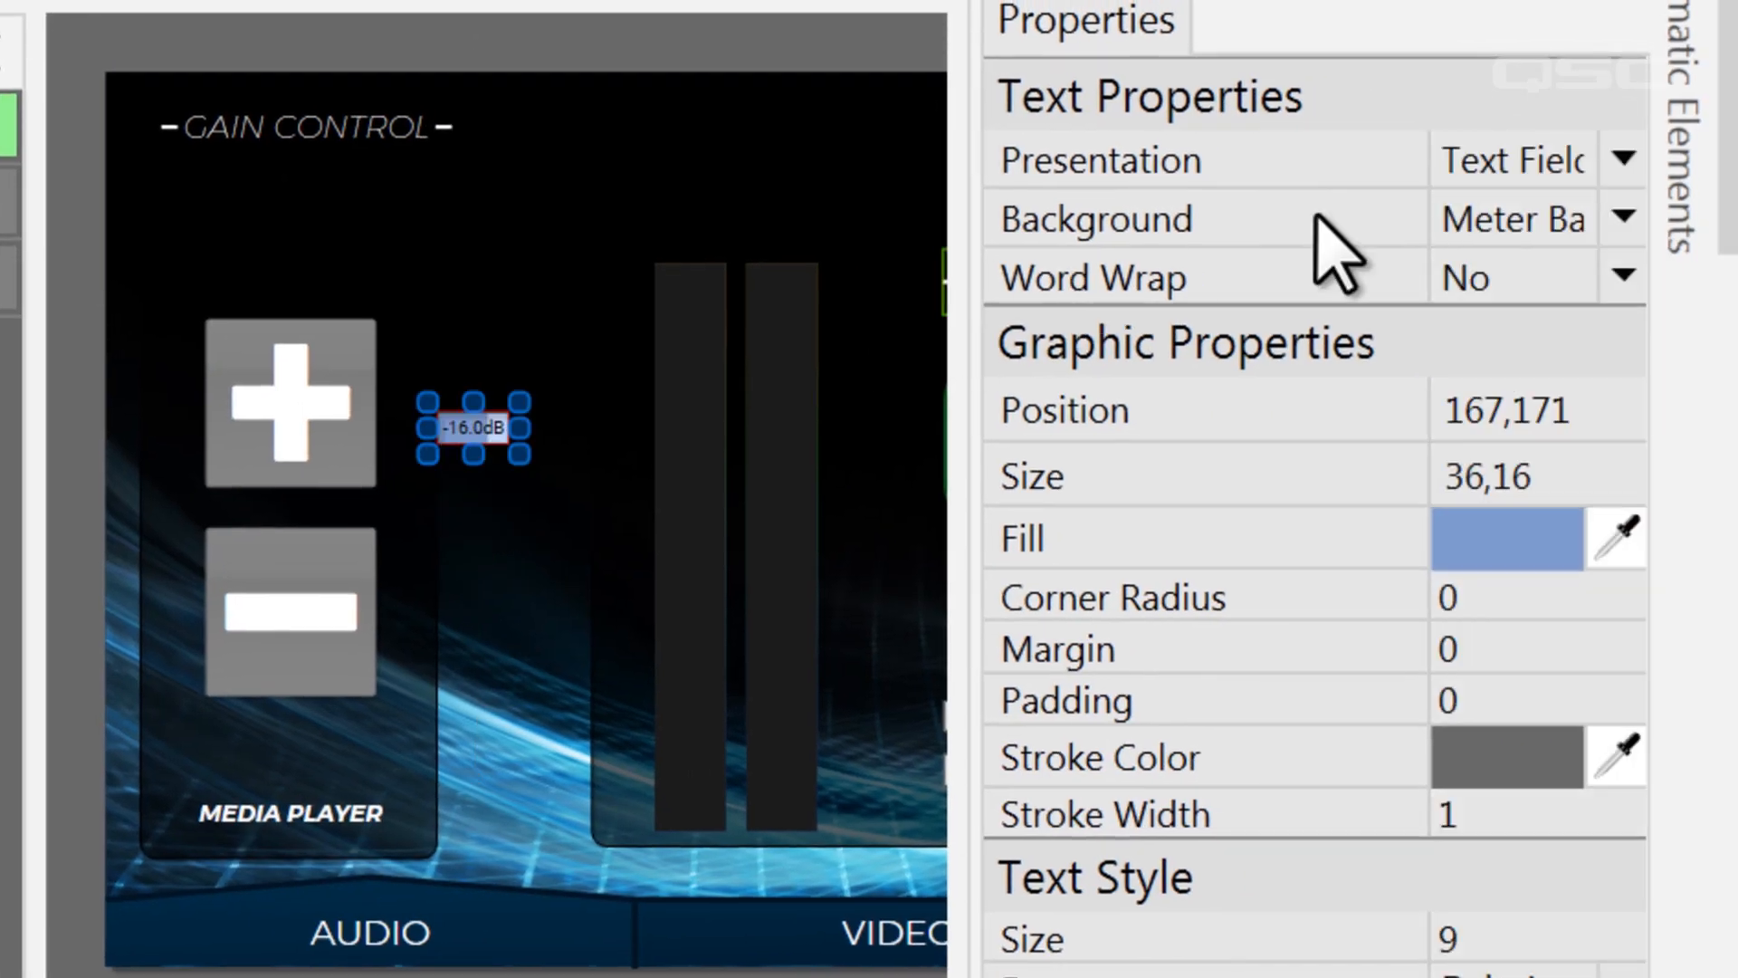
click(1471, 159)
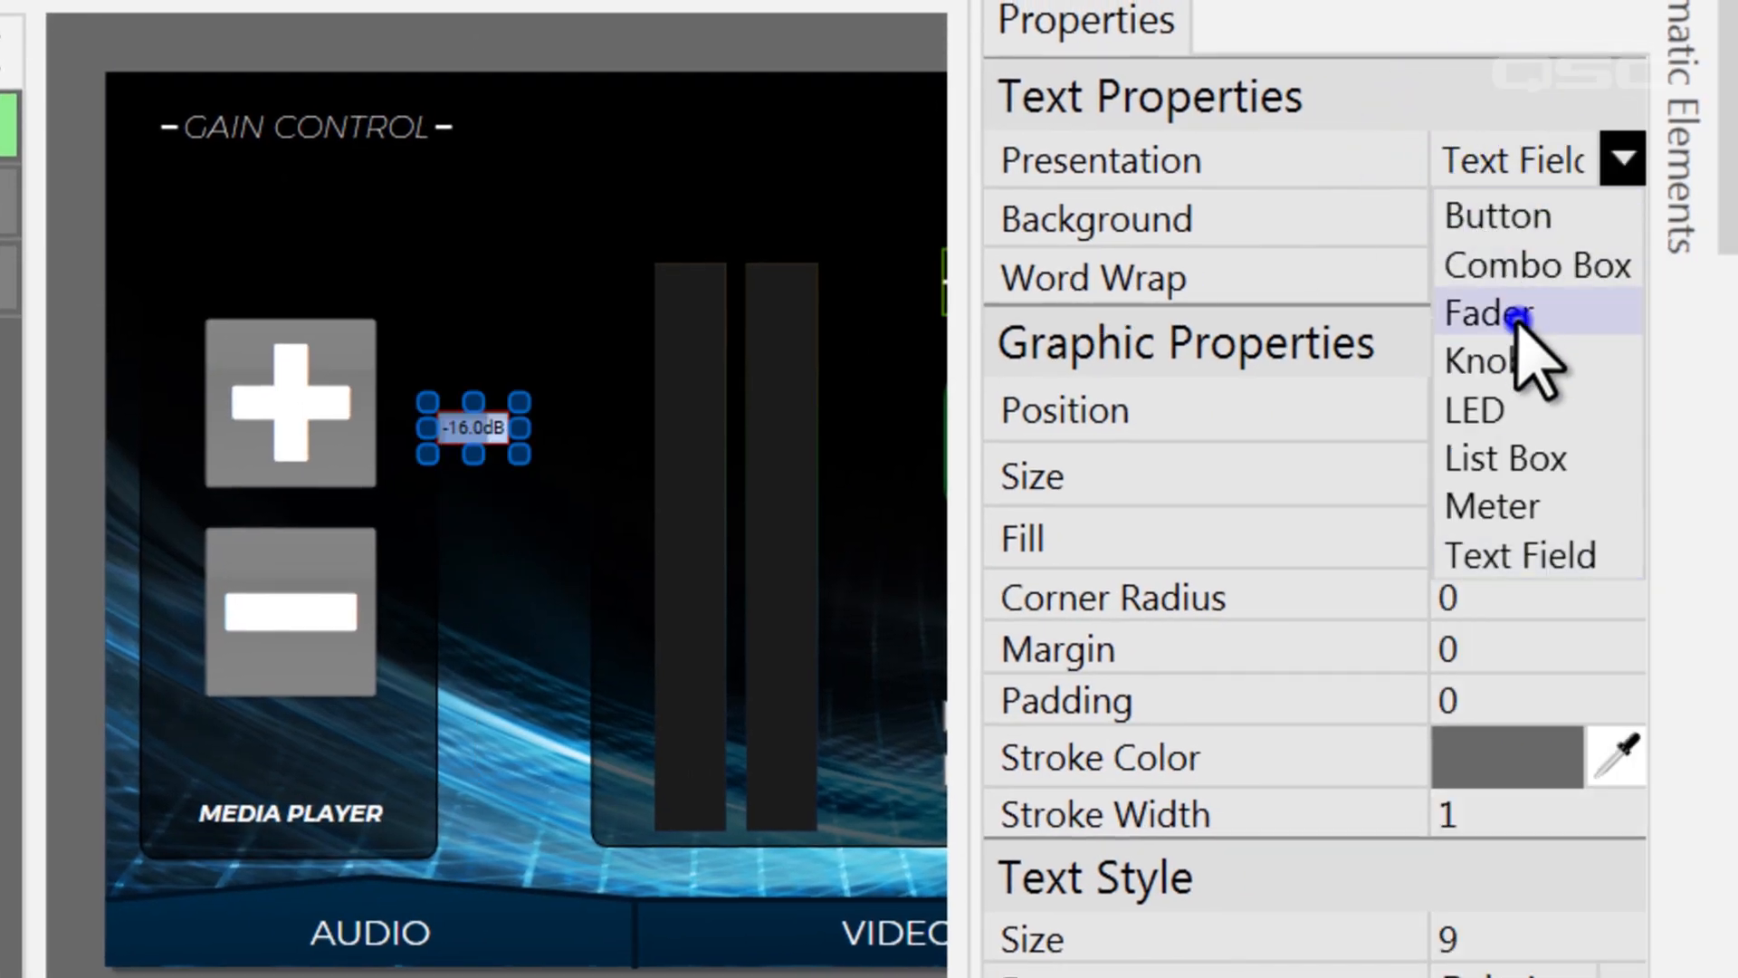
click(1509, 311)
drag(473, 676, 477, 718)
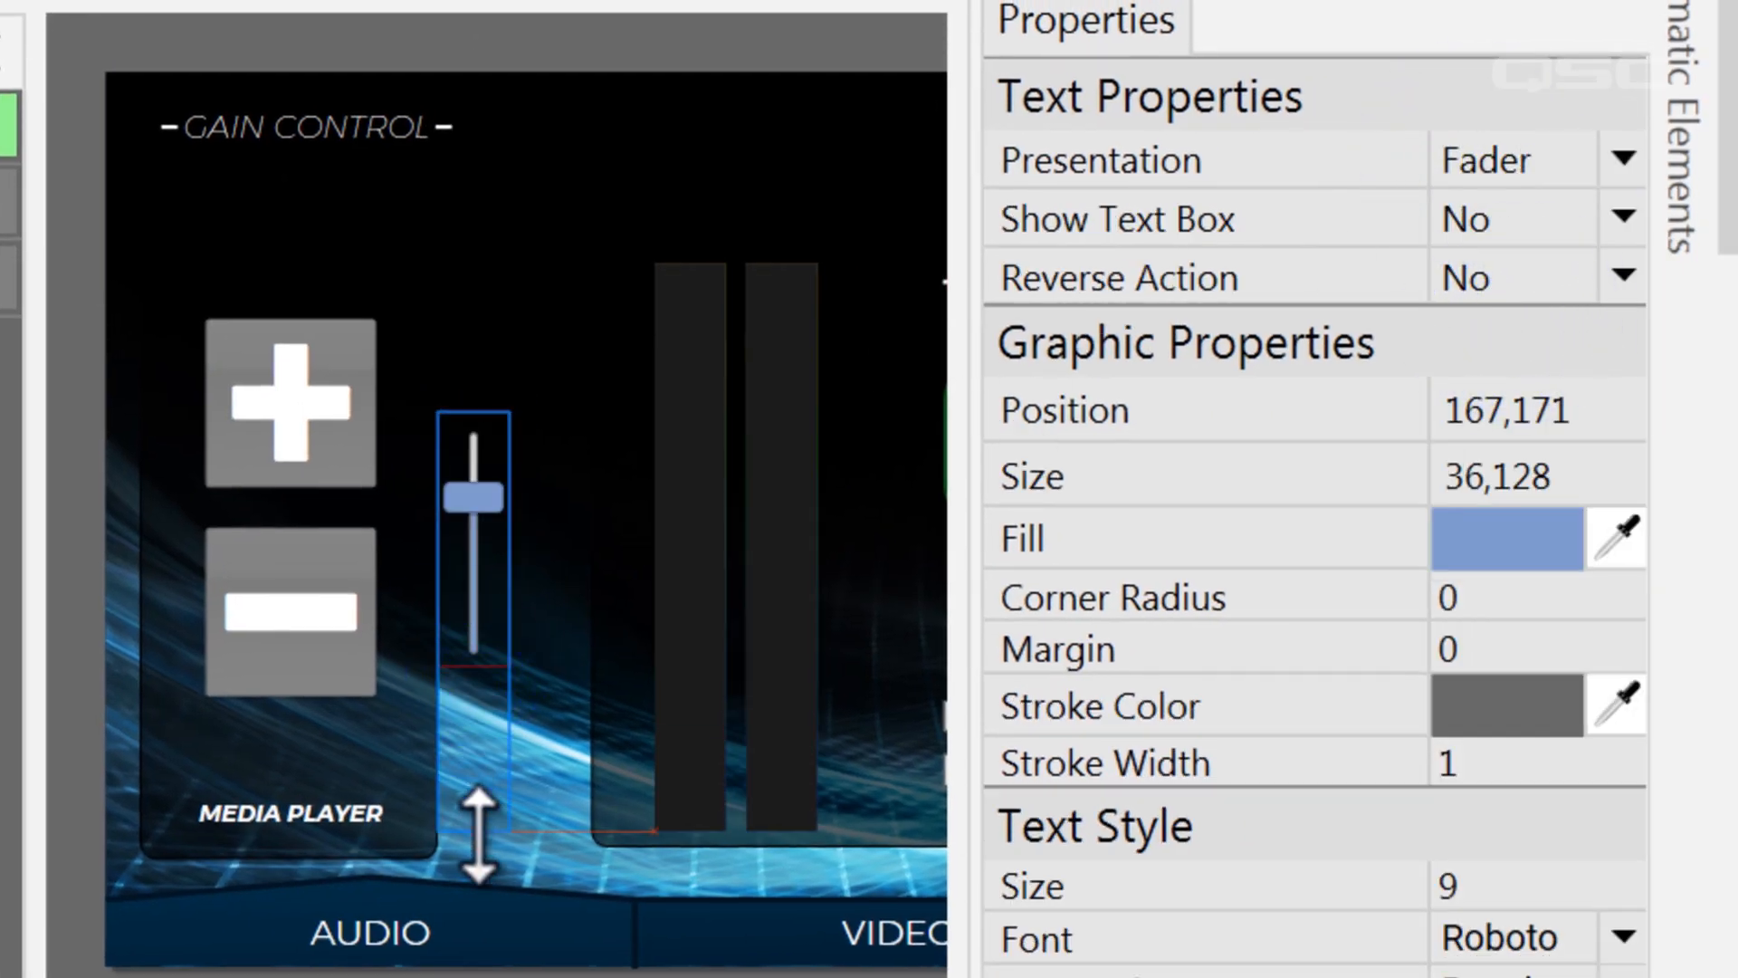
drag(478, 833, 475, 841)
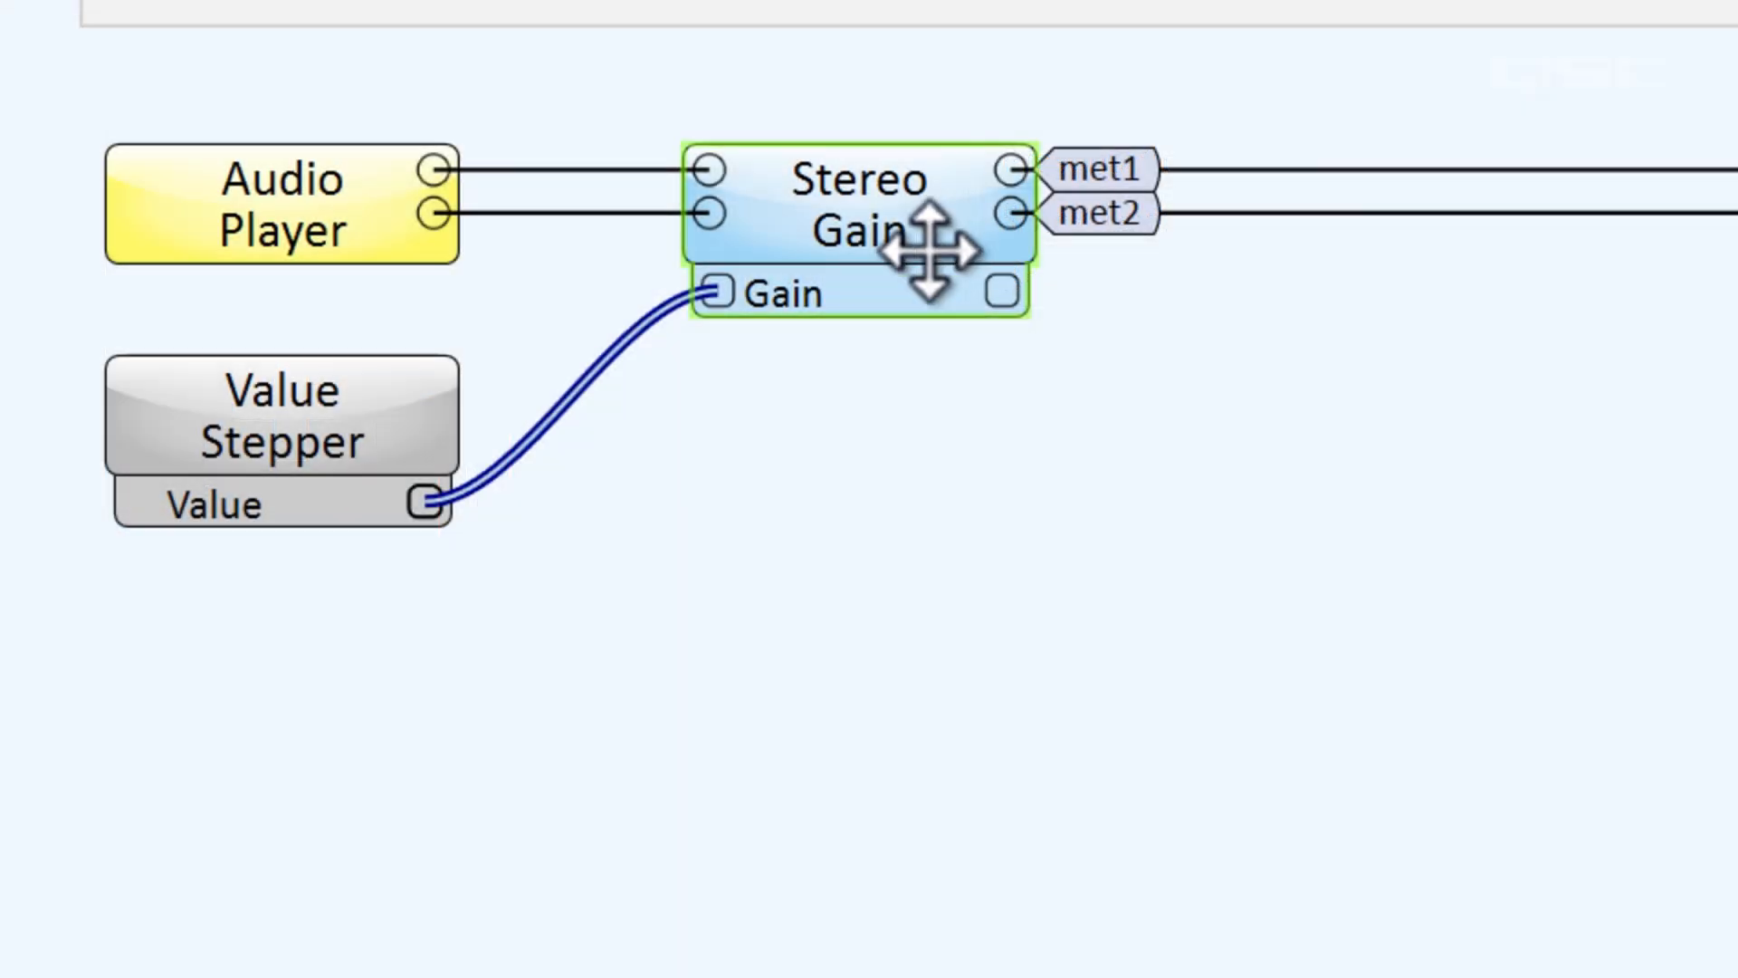
Open the Stereo Gain component's controls and enable its ramp controls
click(931, 252)
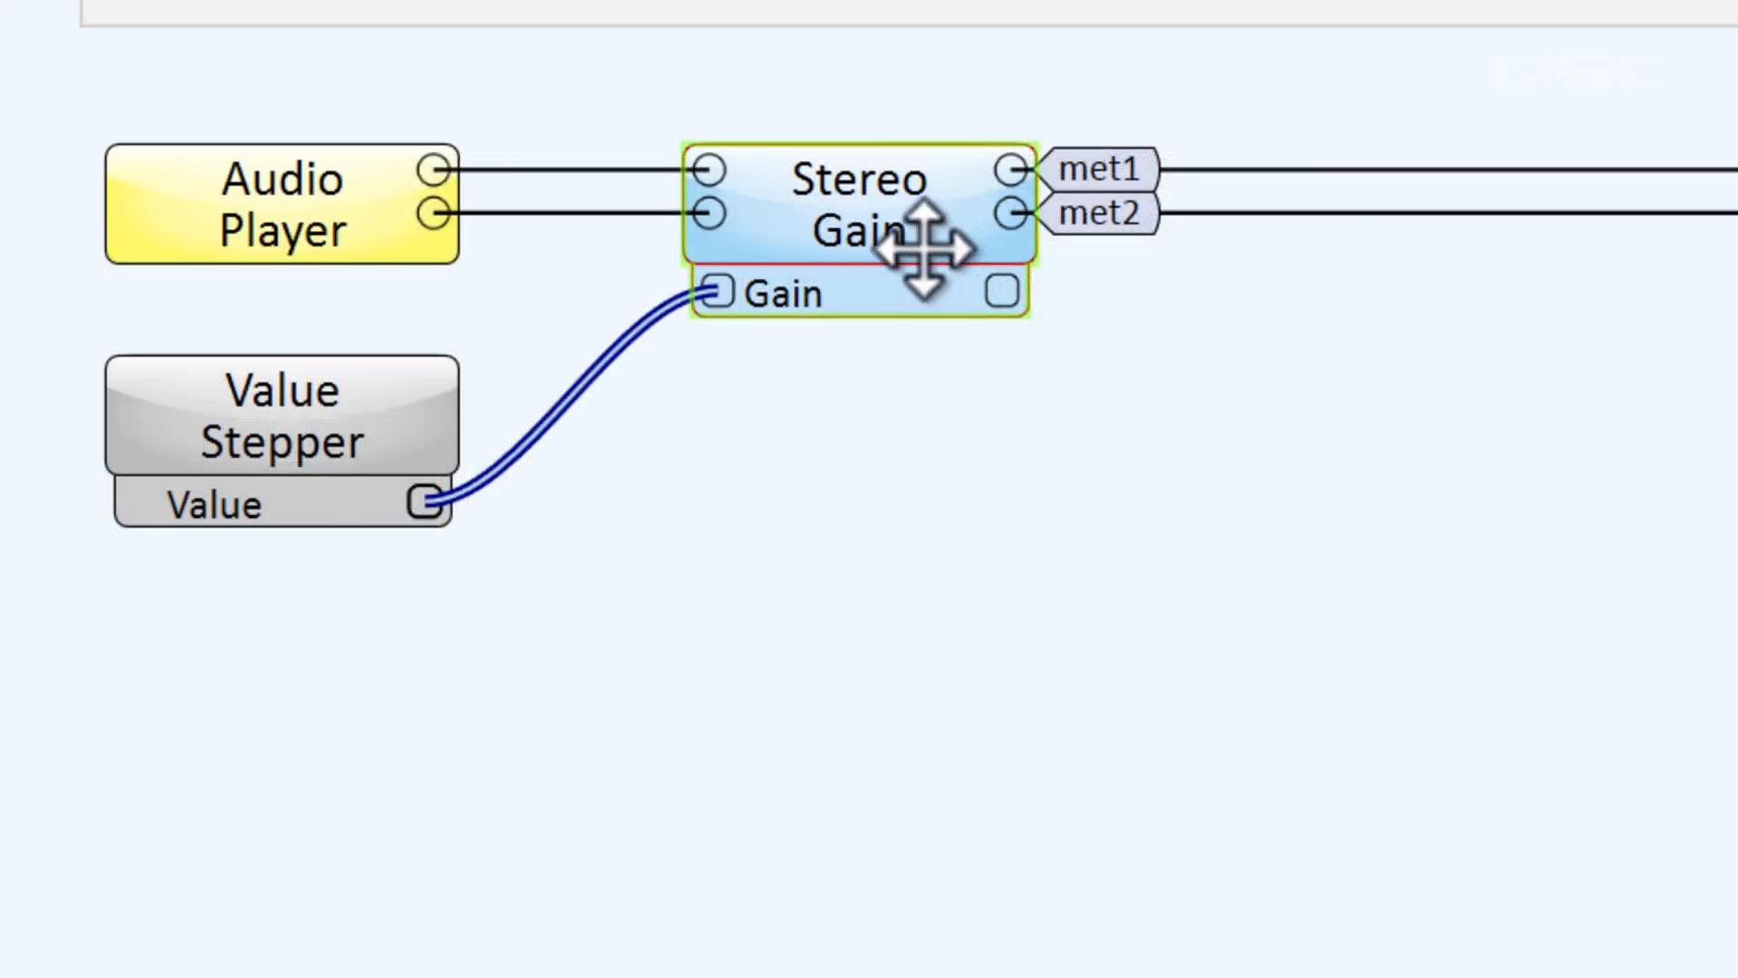
double_click(905, 243)
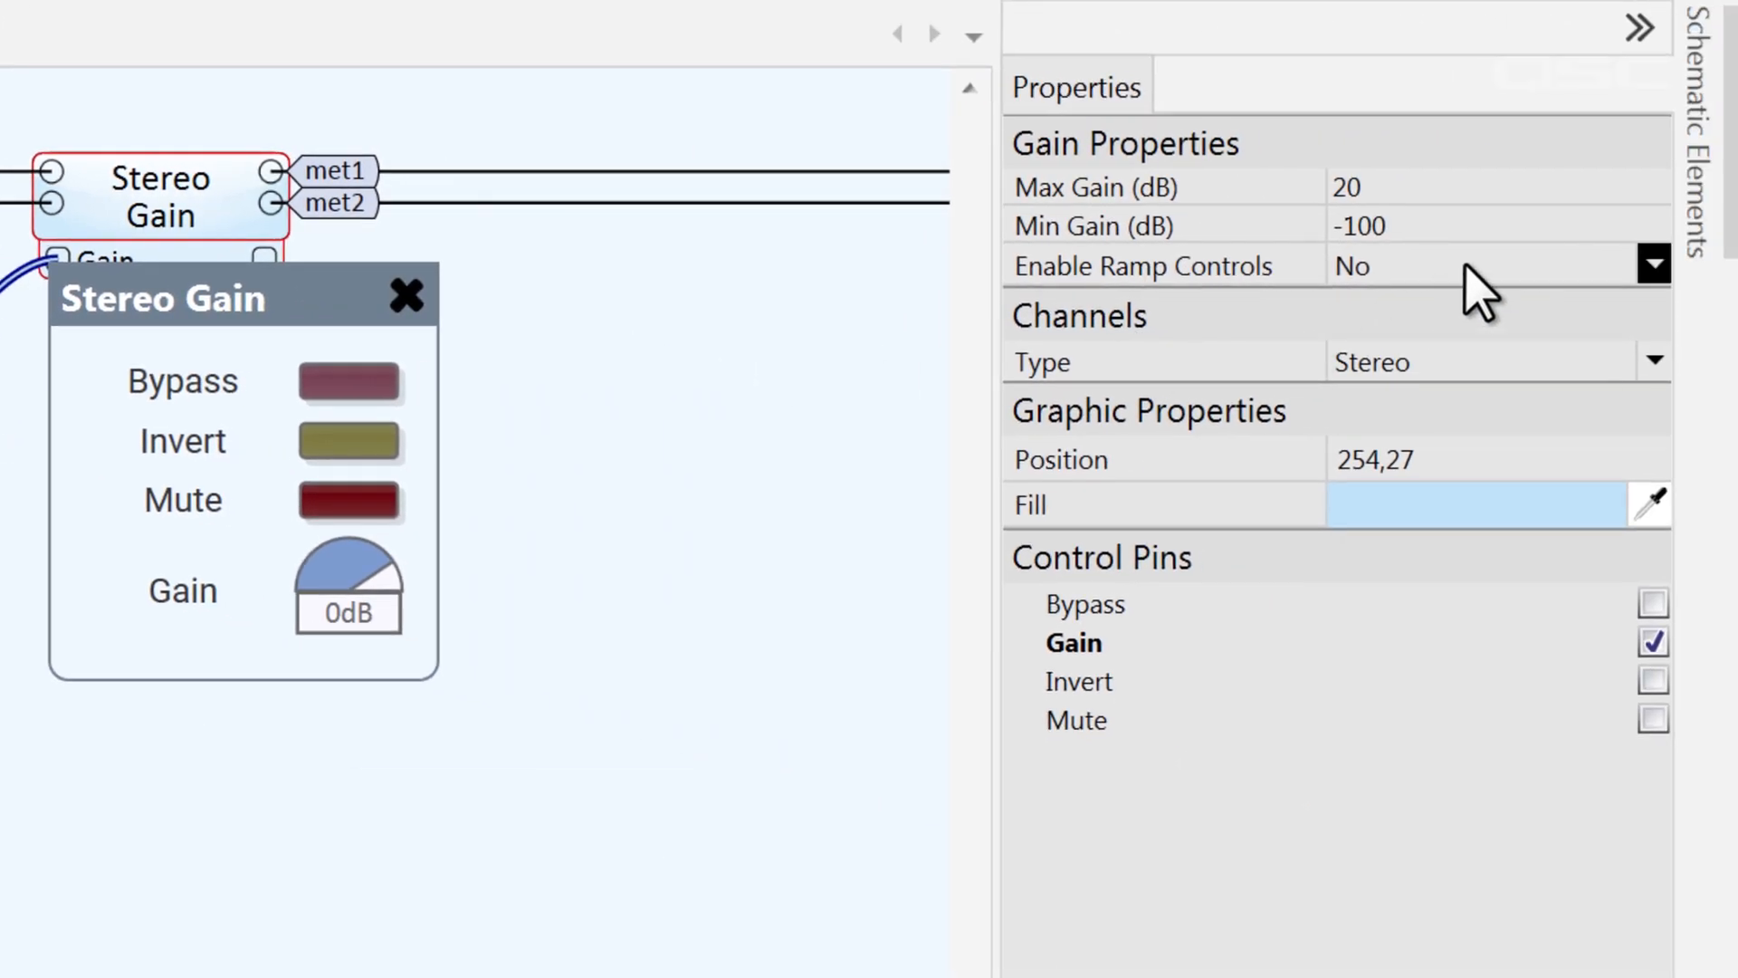
click(1464, 265)
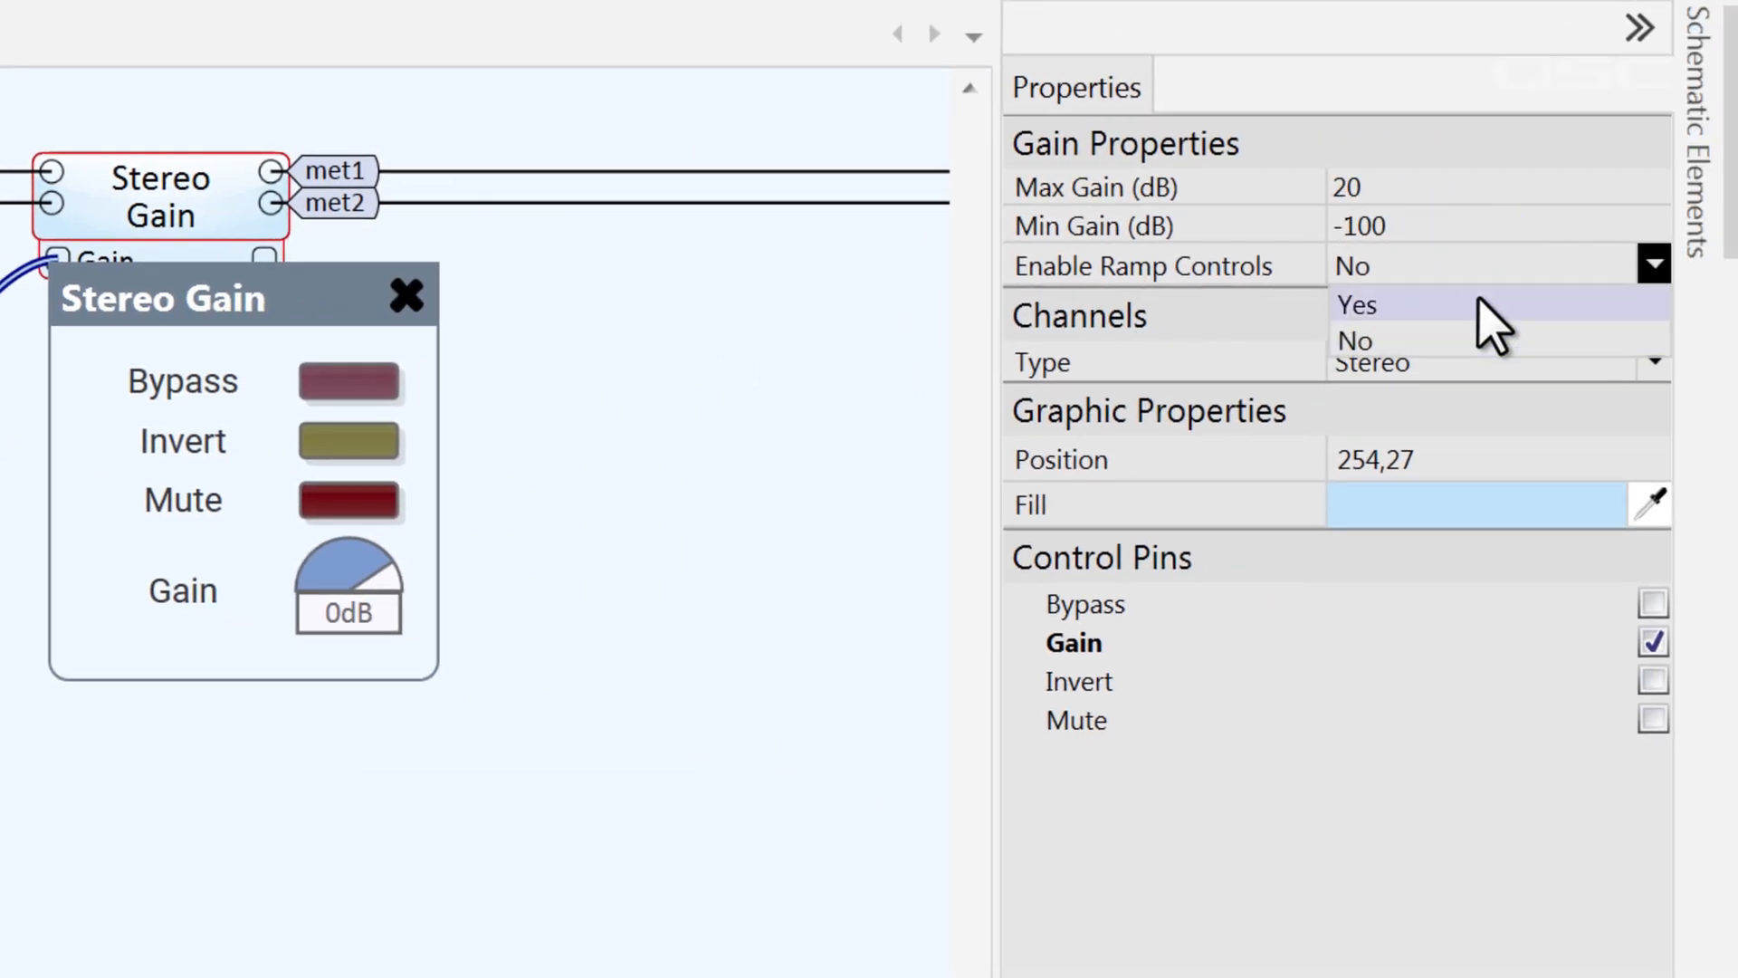
click(1481, 302)
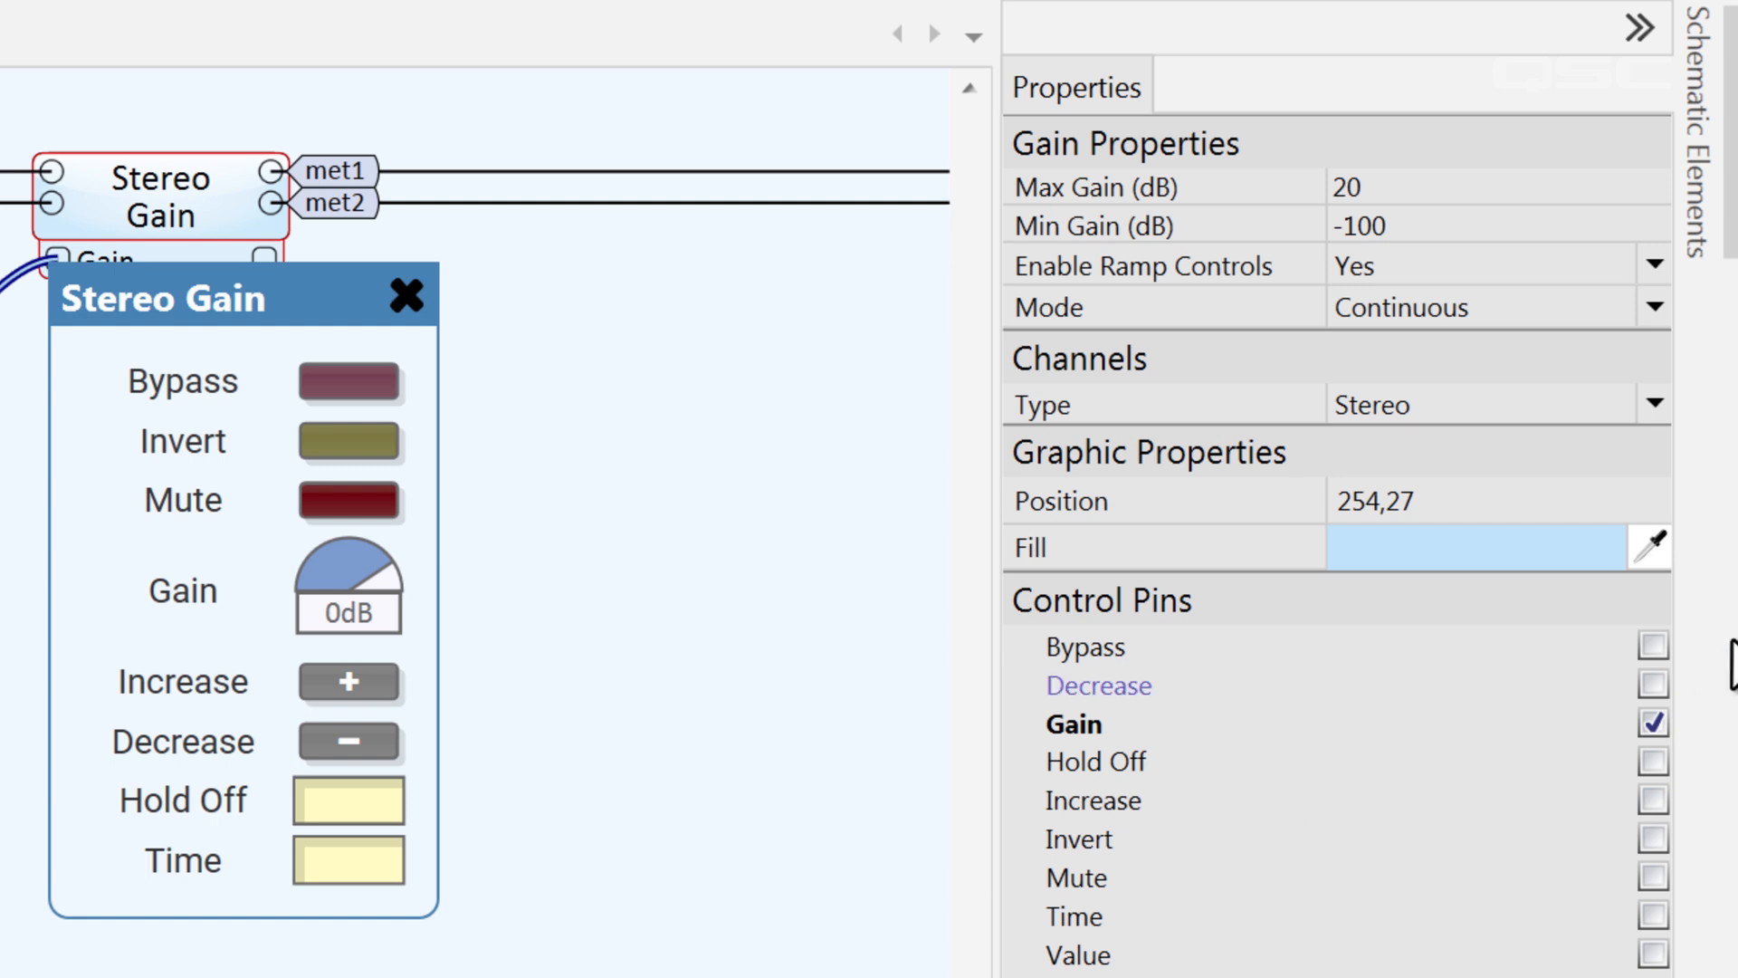
Set the Stereo Gain's ramp mode to Discrete with 20 steps
click(1531, 313)
click(1534, 384)
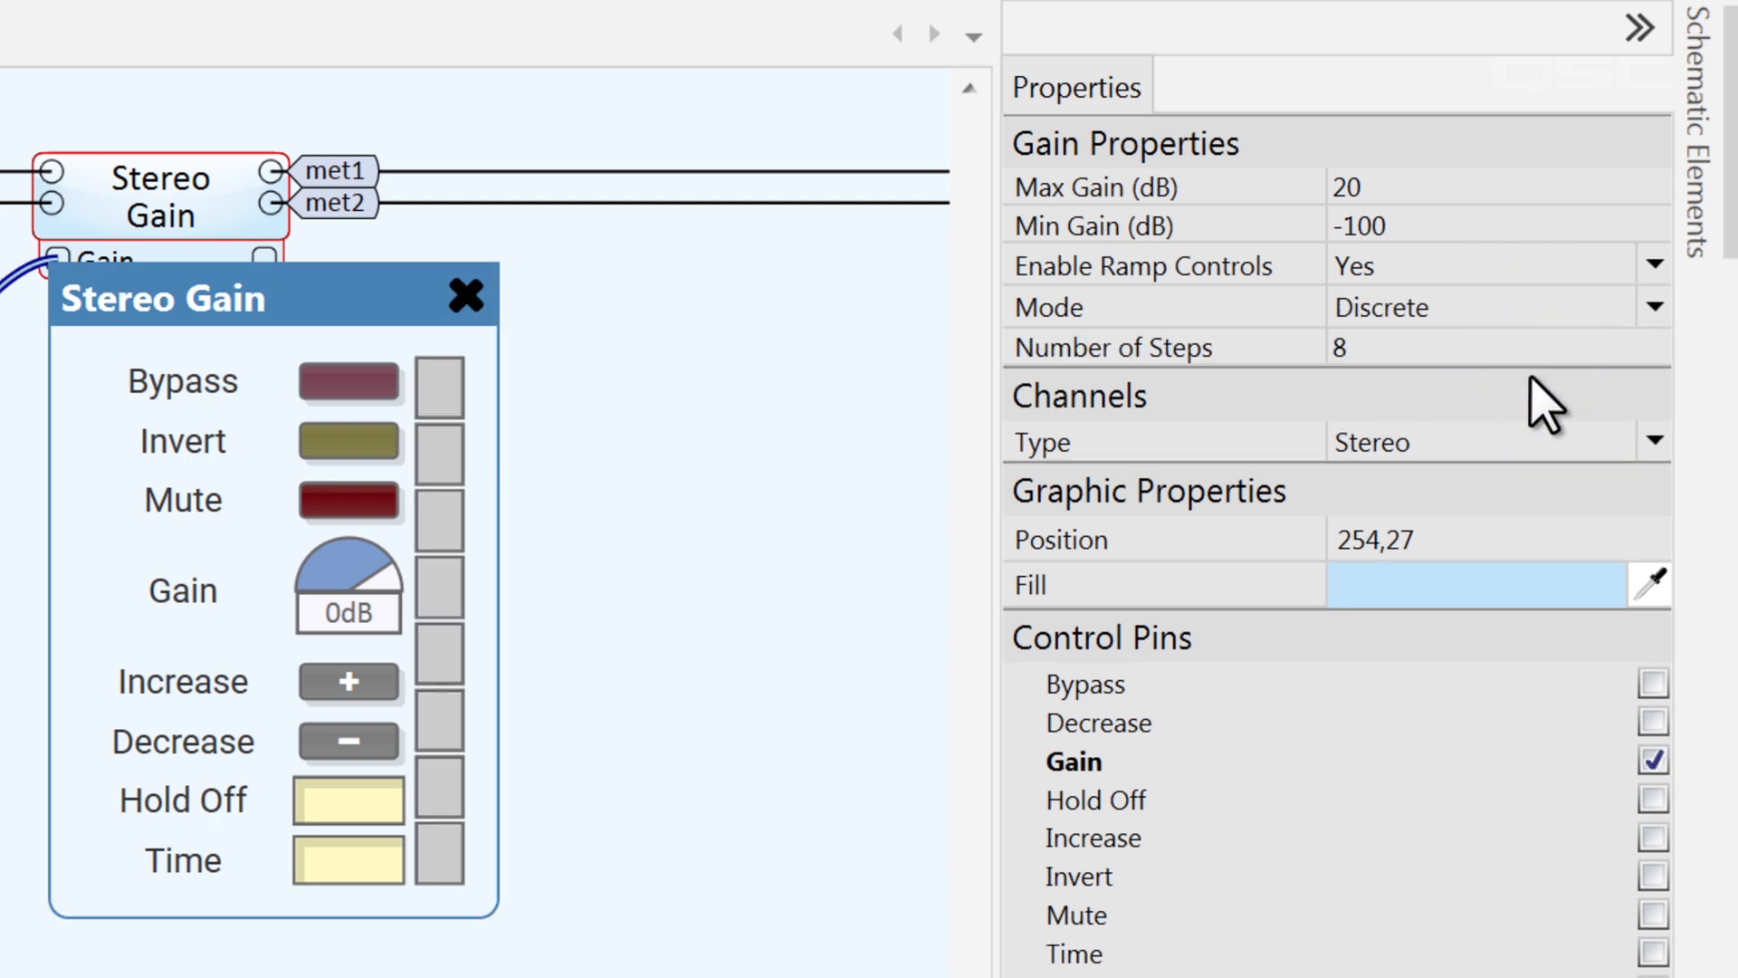
click(1475, 355)
text(20)
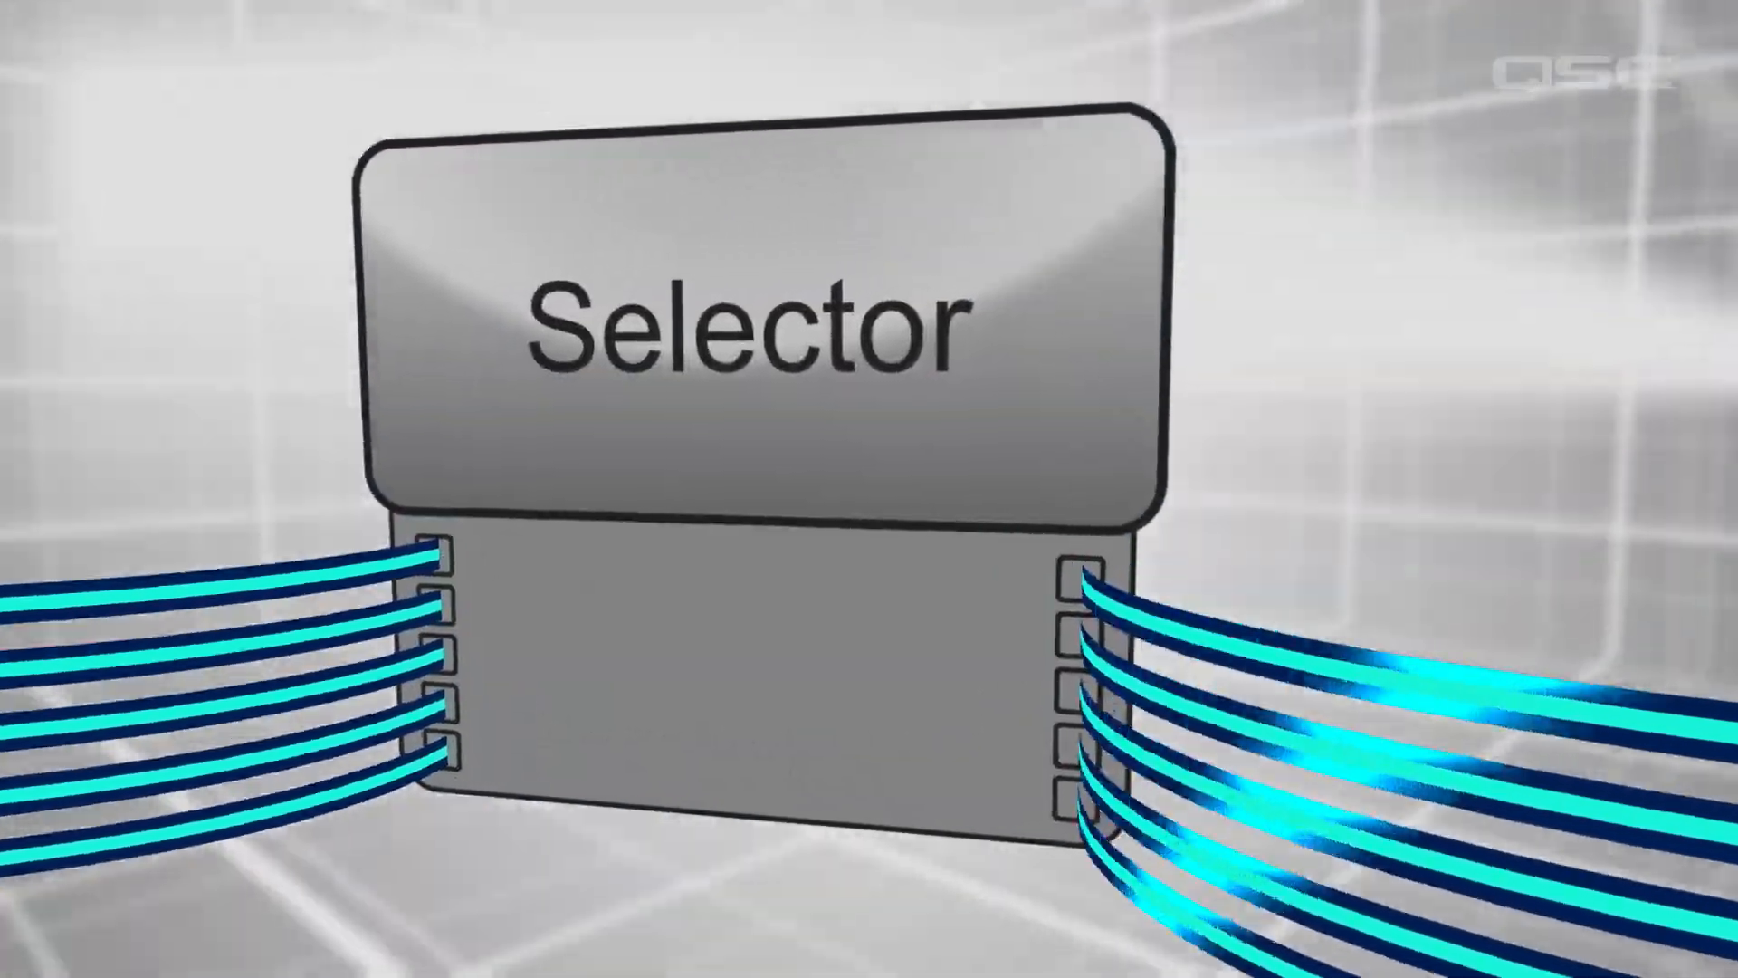
Add a Selector component to the schematic below the Value Stepper and open its control panel
drag(976, 404, 95, 161)
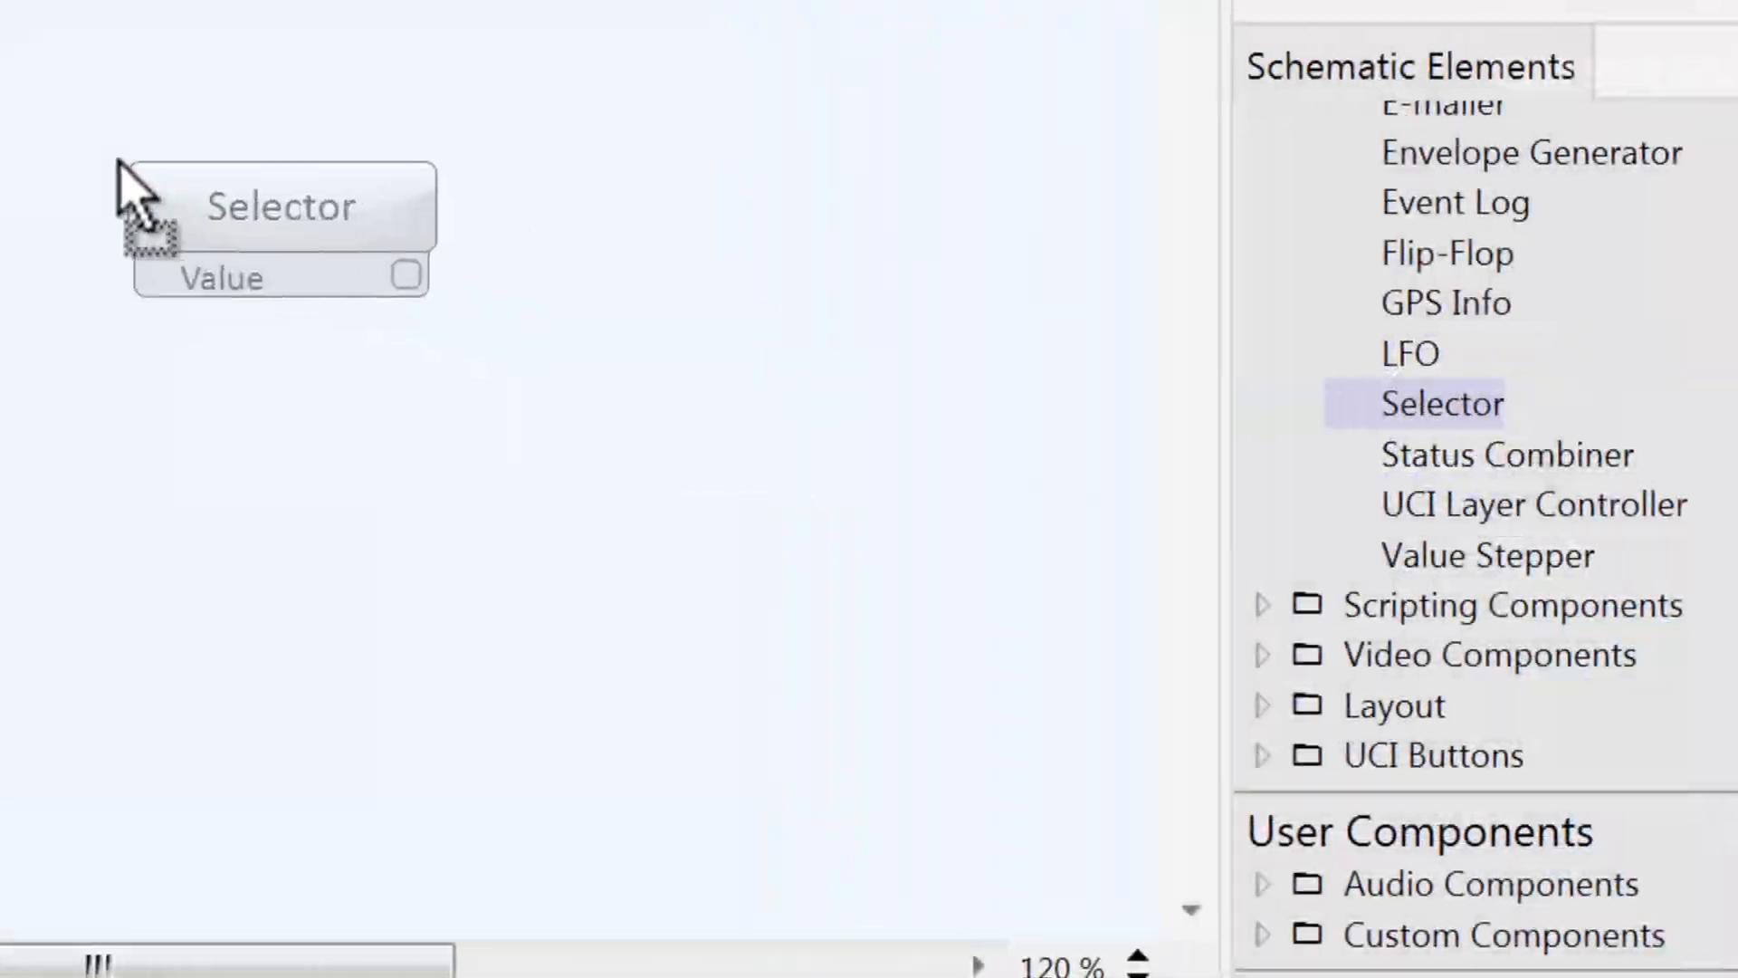
click(335, 234)
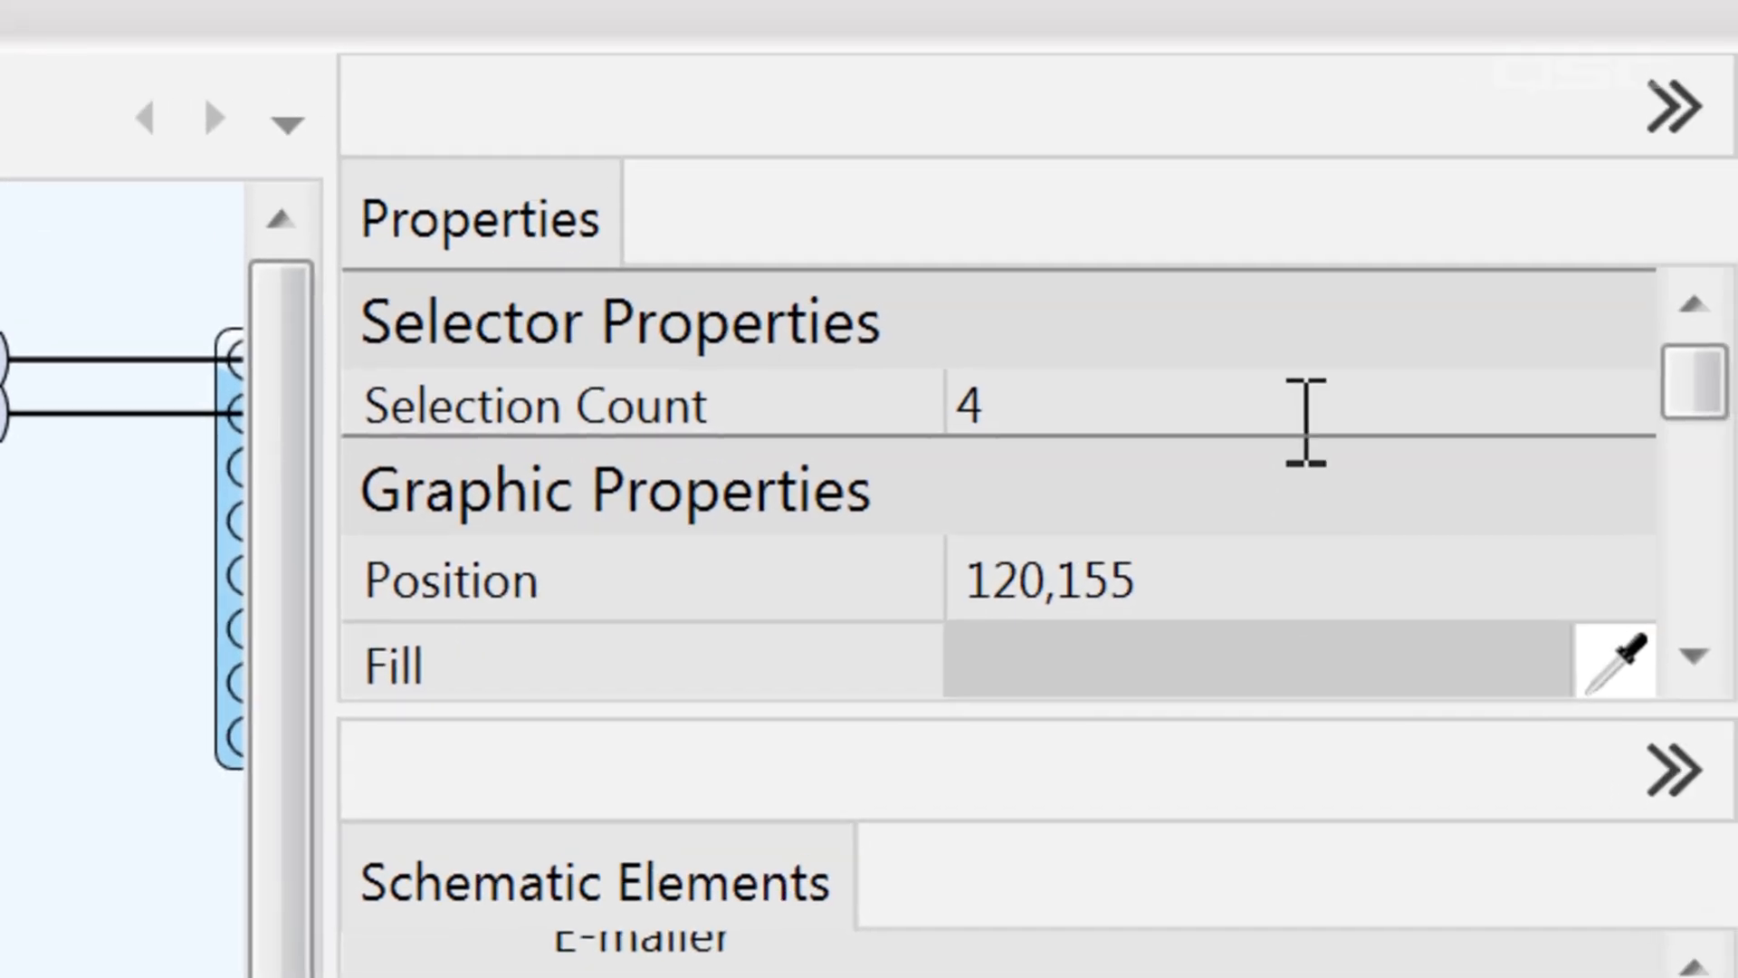
click(1304, 419)
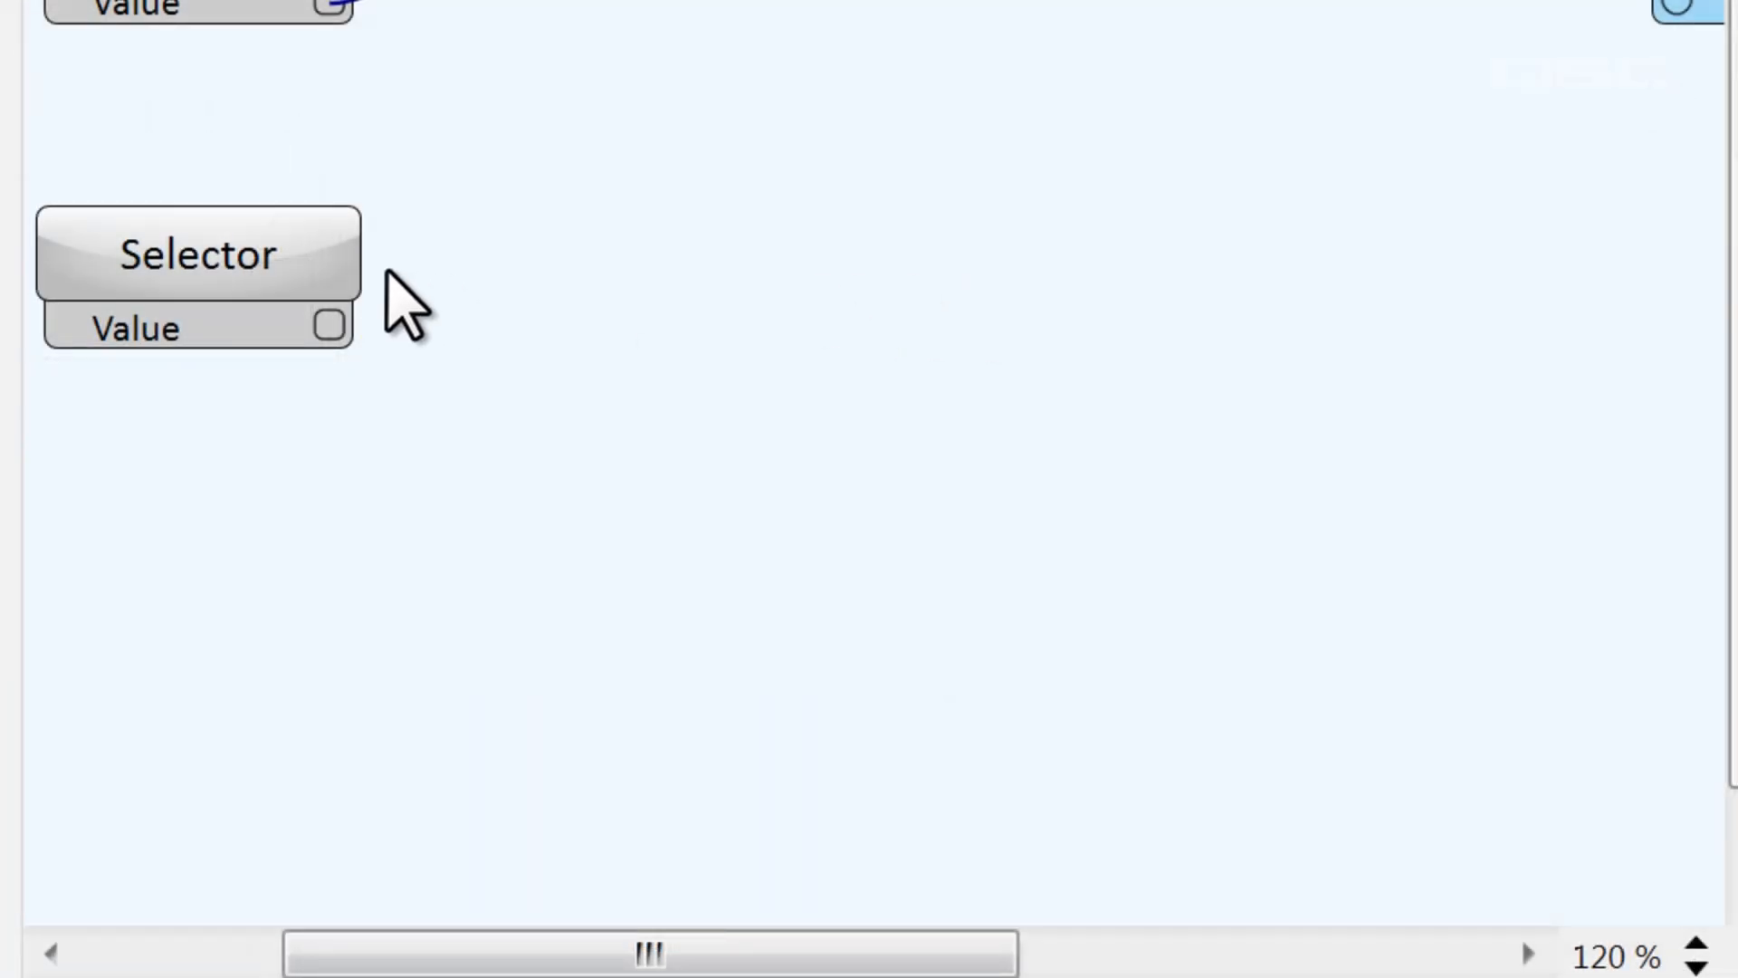
double_click(322, 263)
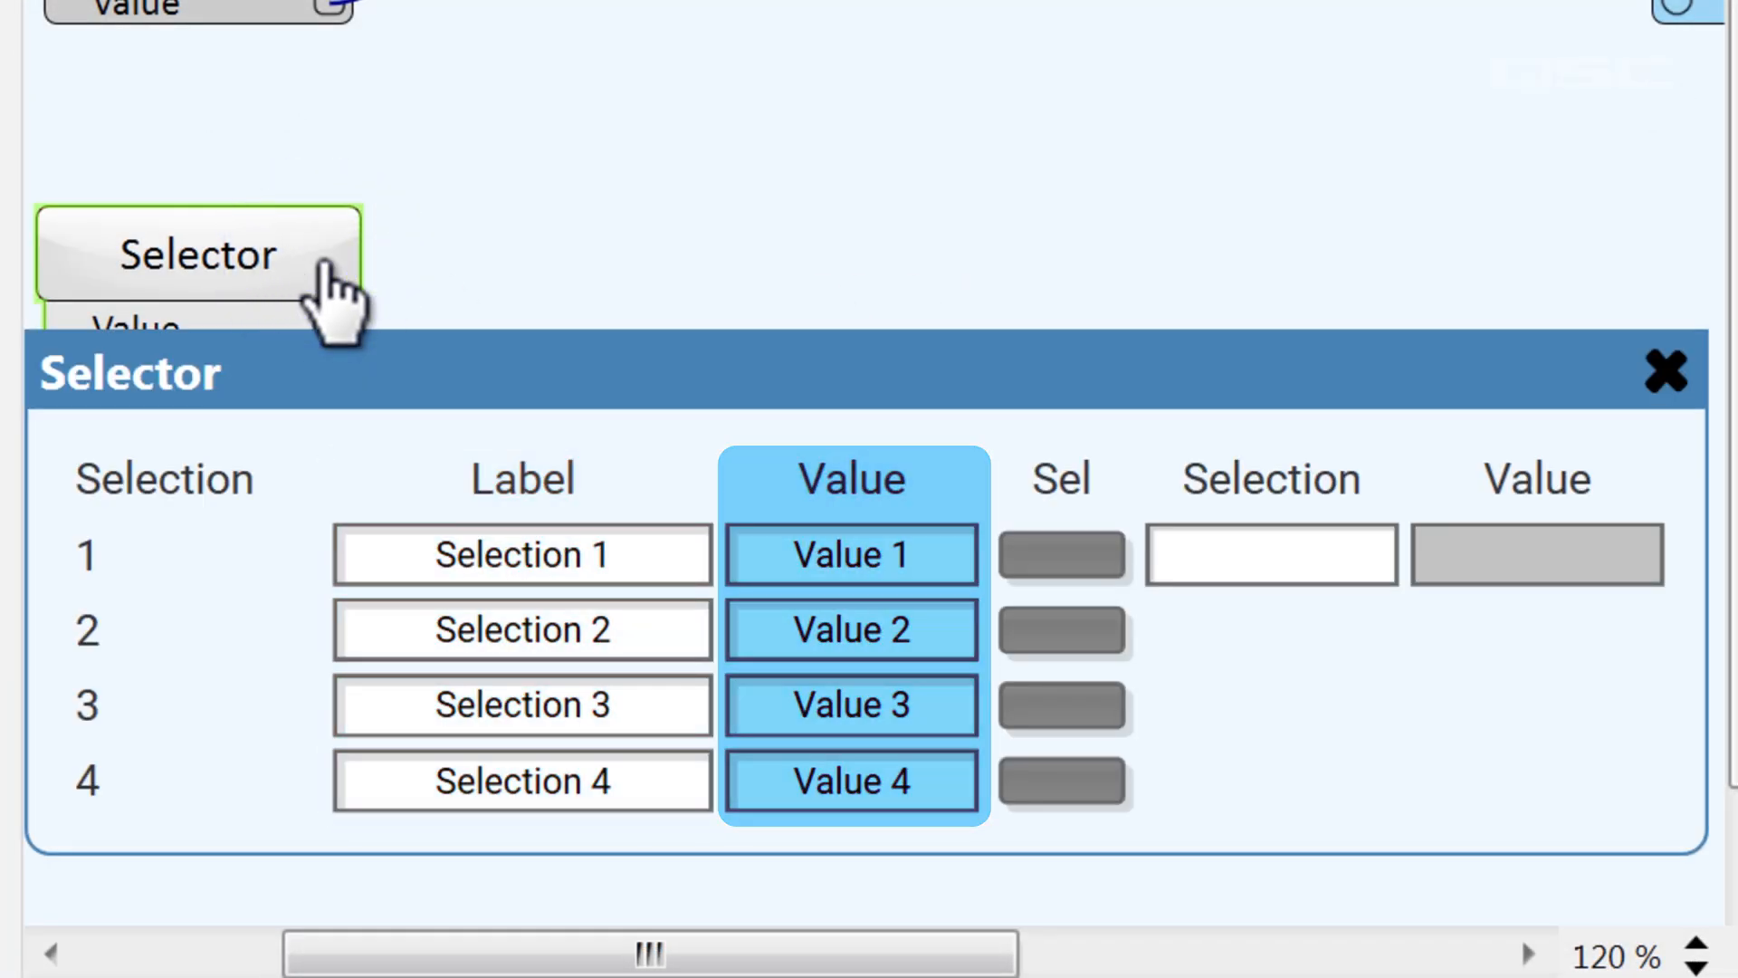
Label the Selector's first selection Anything and set its value to 10
click(668, 556)
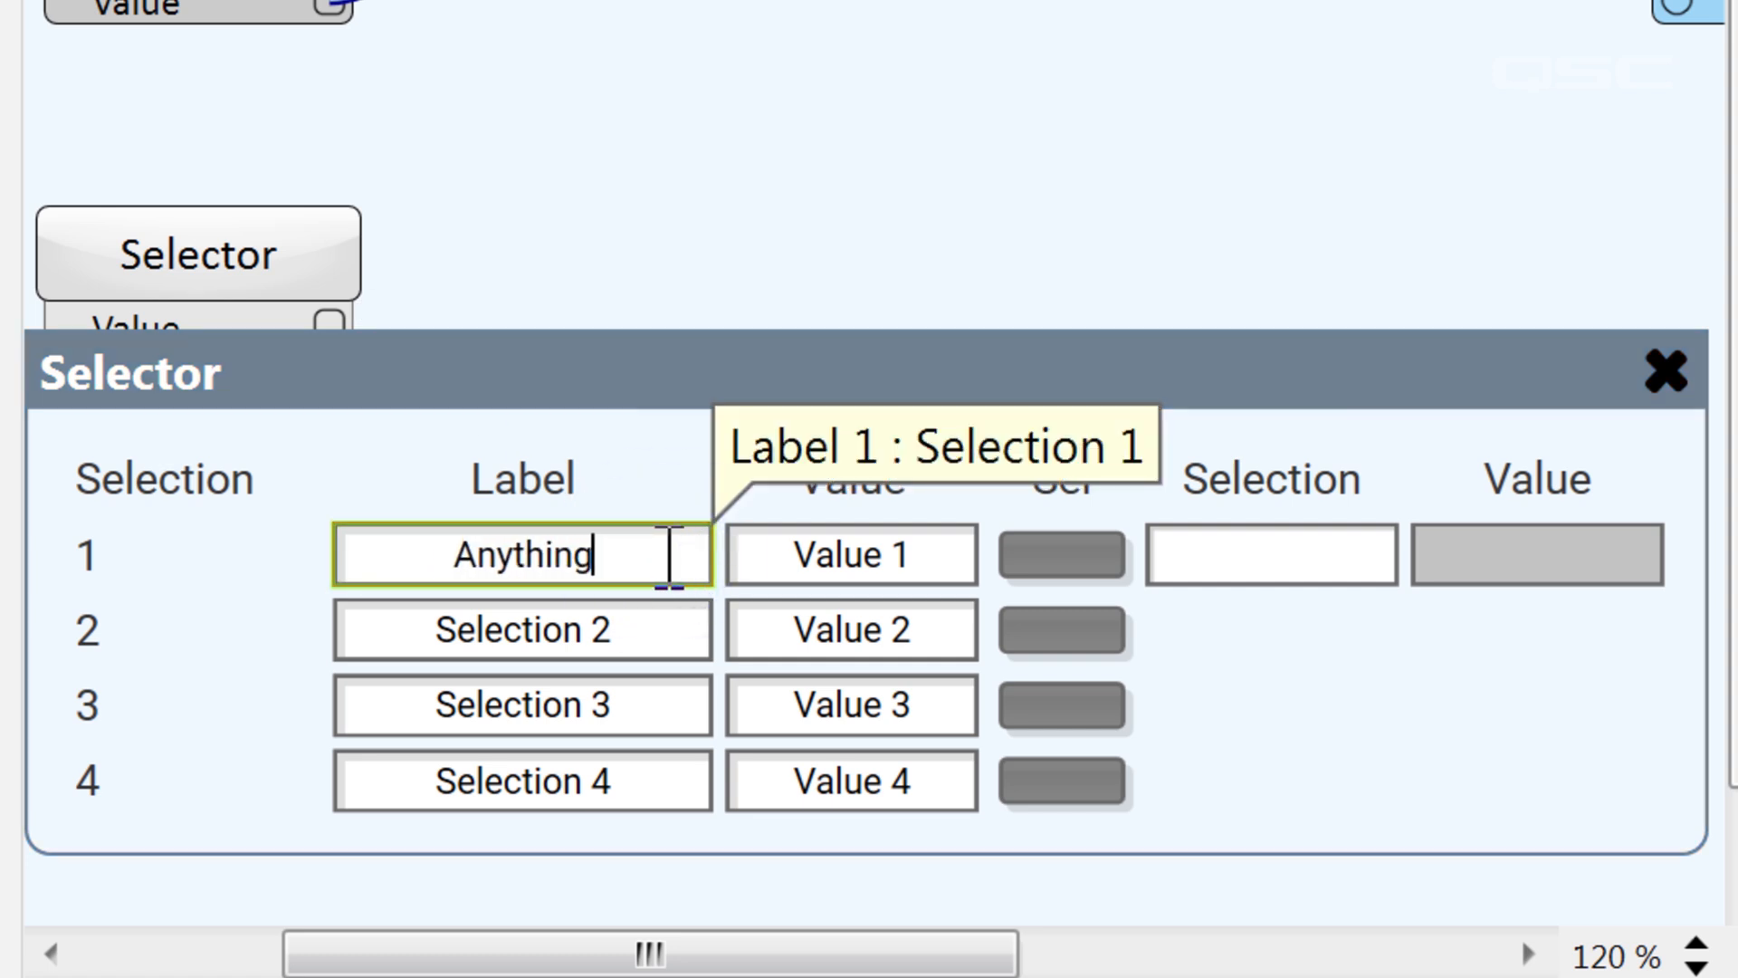
key(Return)
click(943, 555)
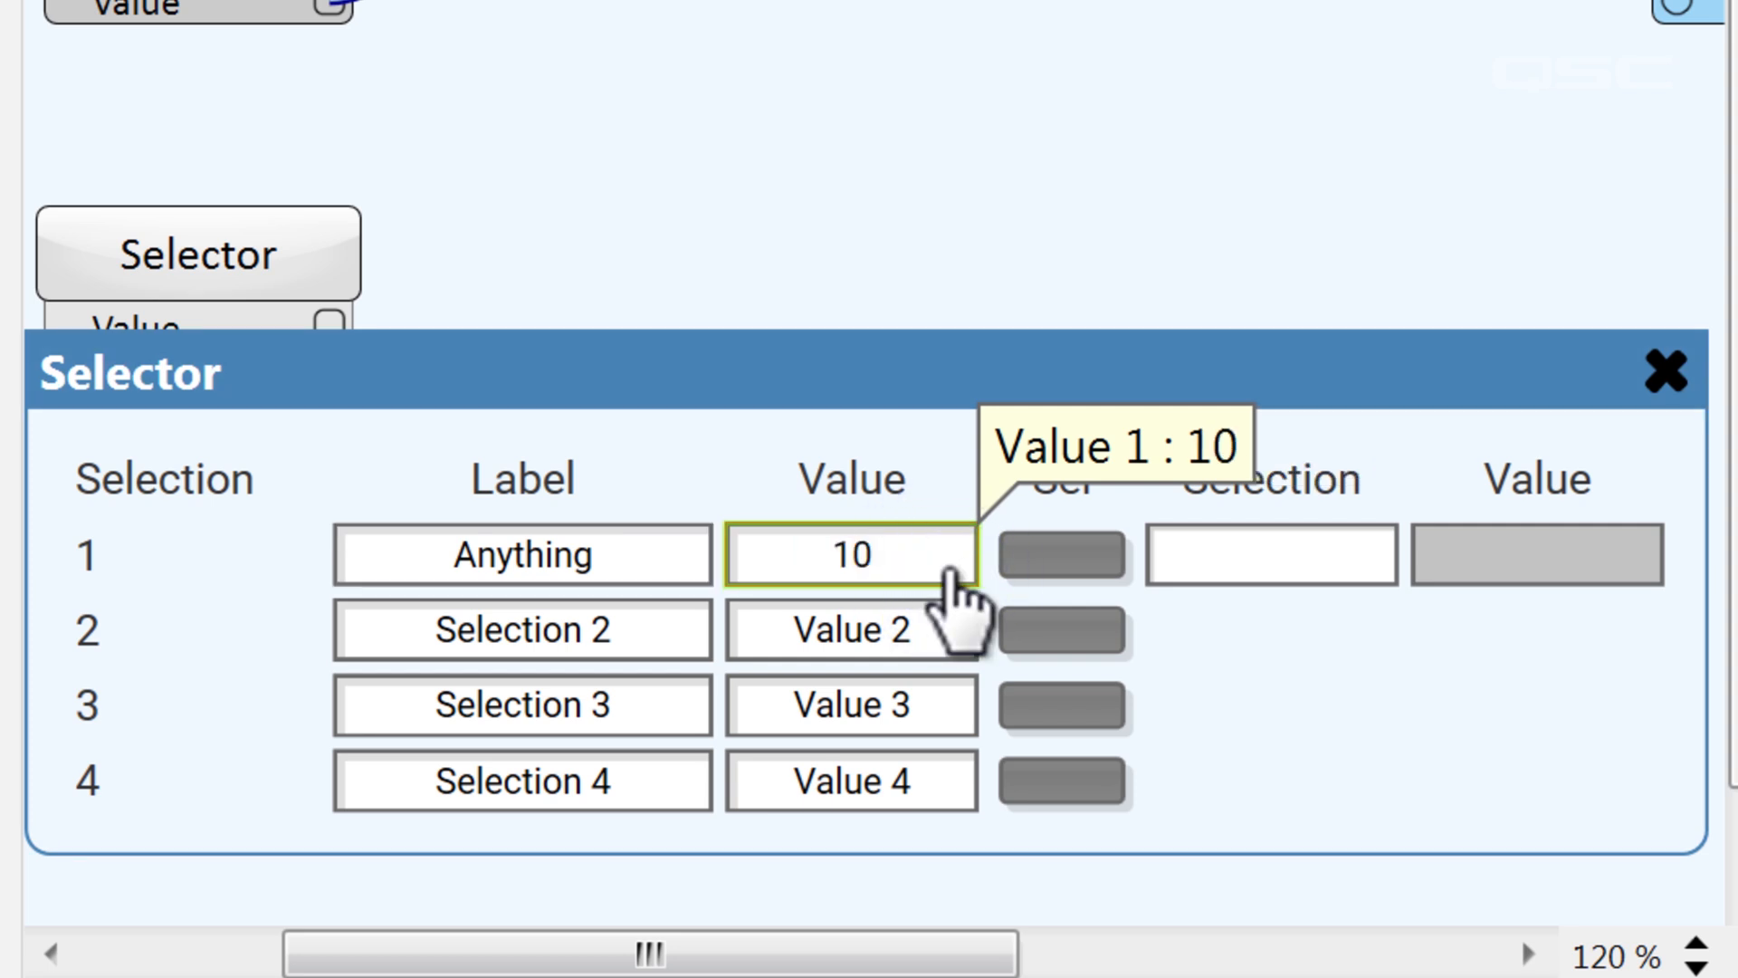
Label the Selector's four selections Soft, Normal, Loud and Really Loud in Run Mode
key(F7)
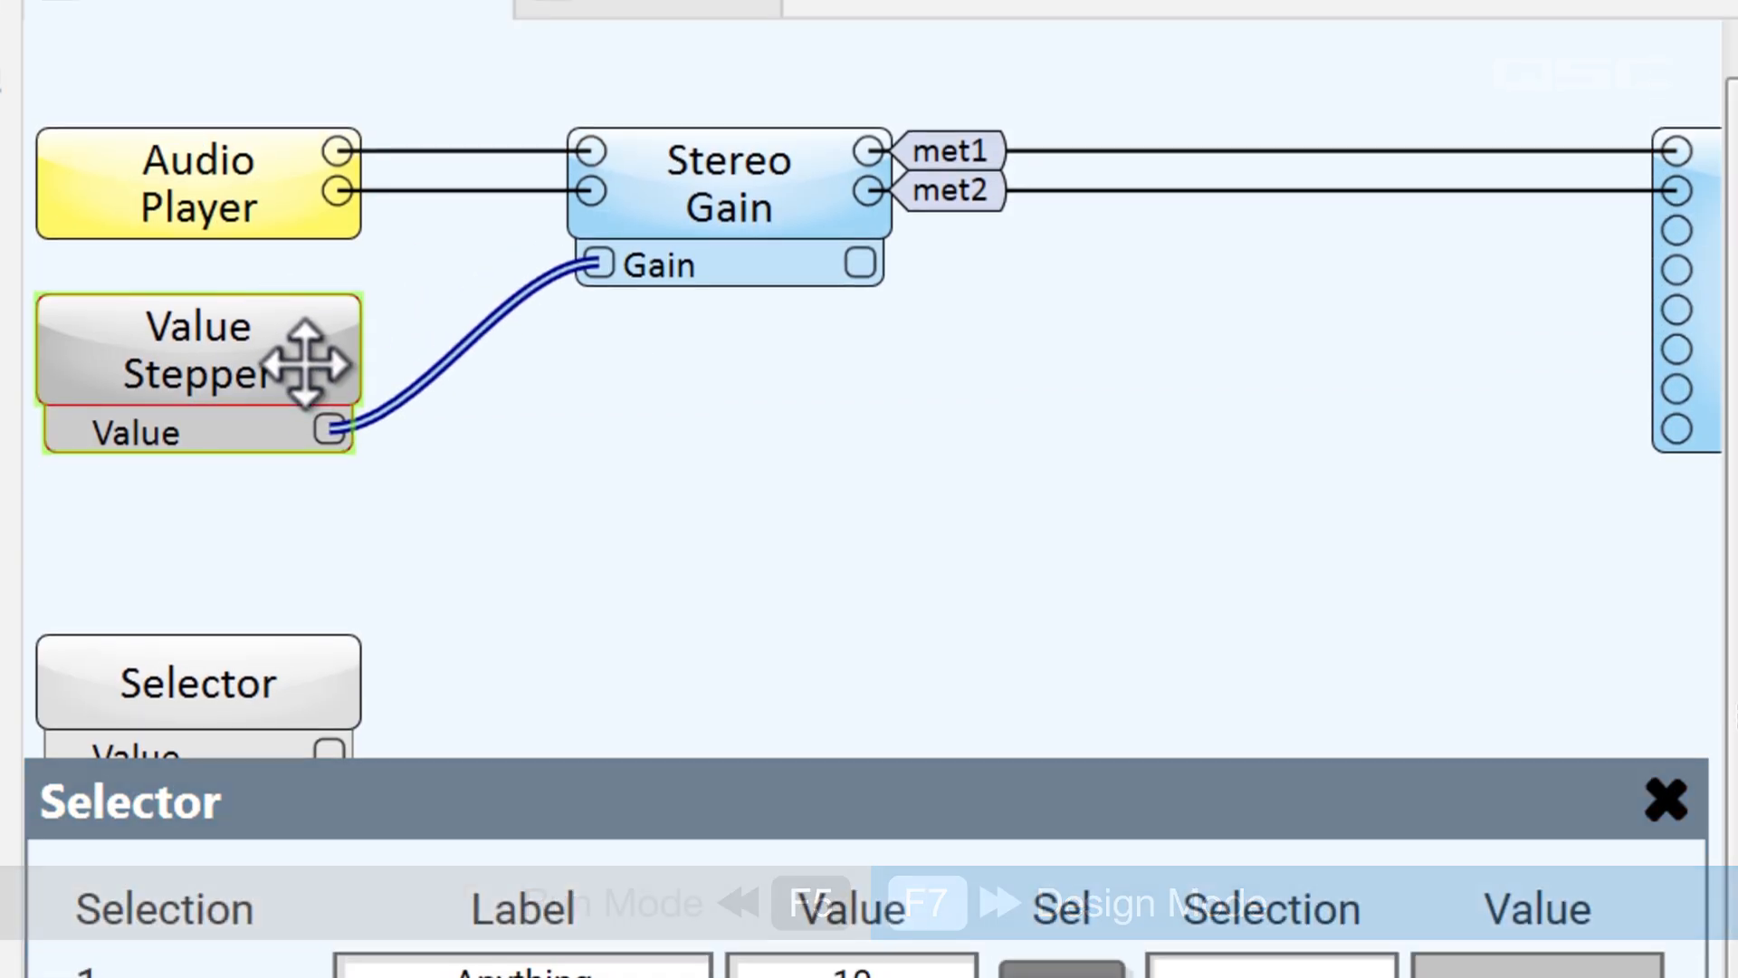
key(F5)
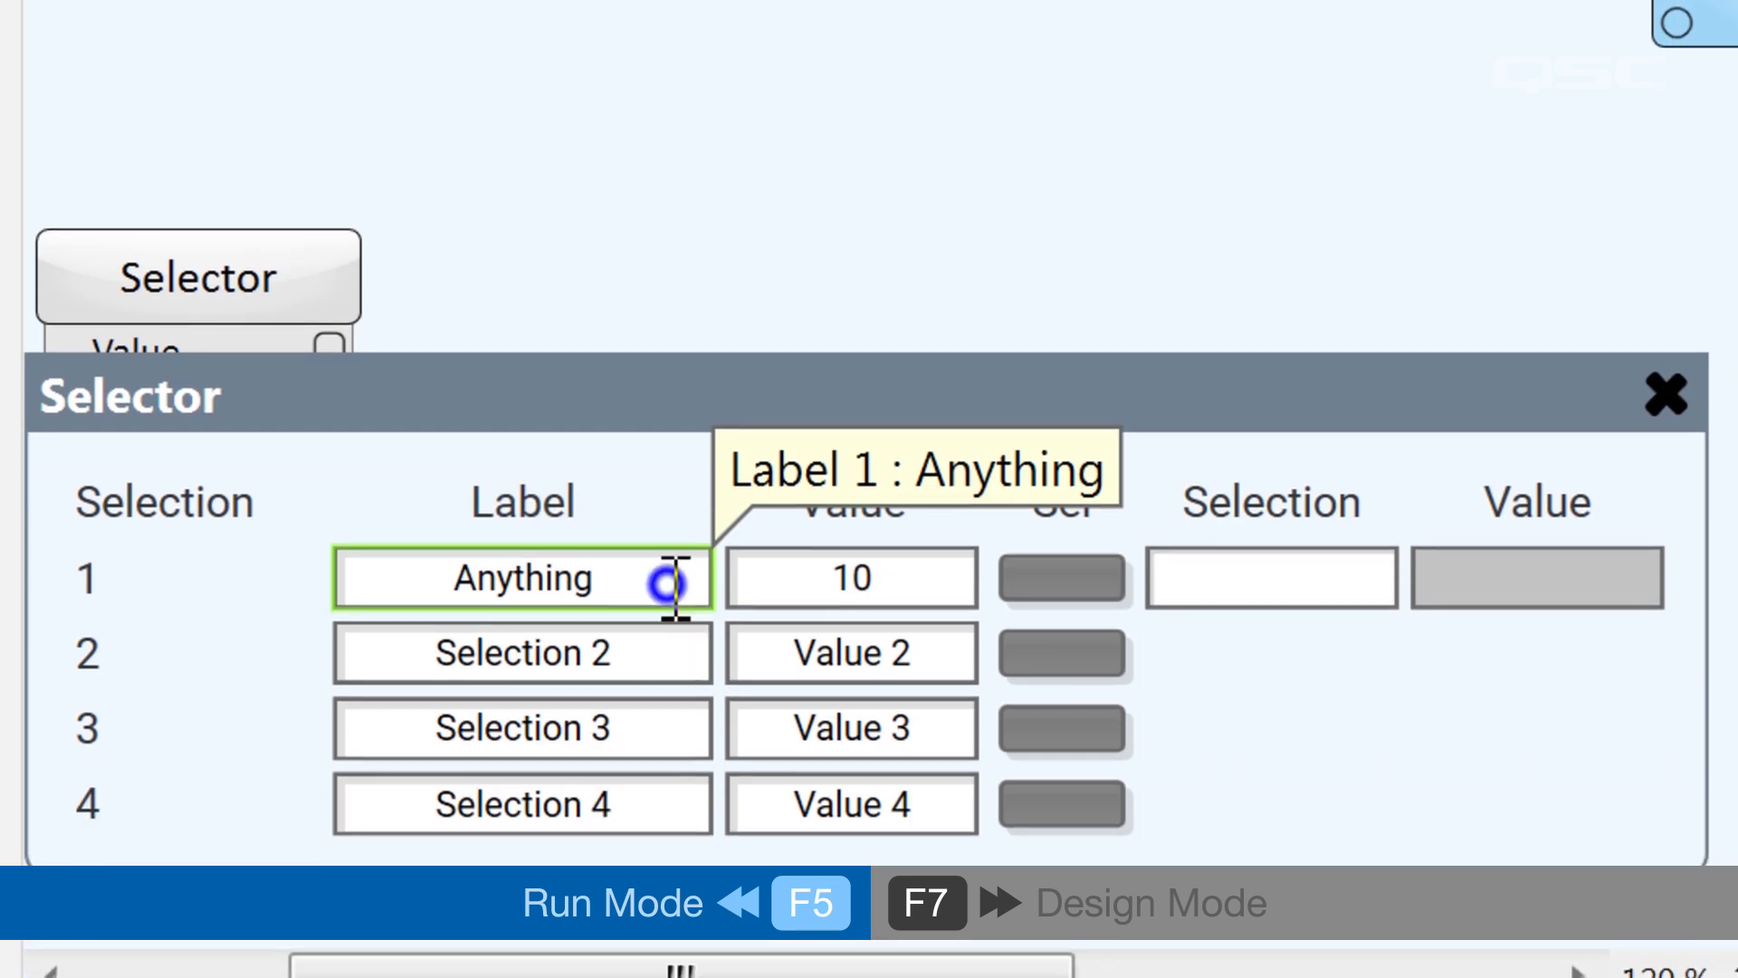
double_click(672, 548)
text(Soft)
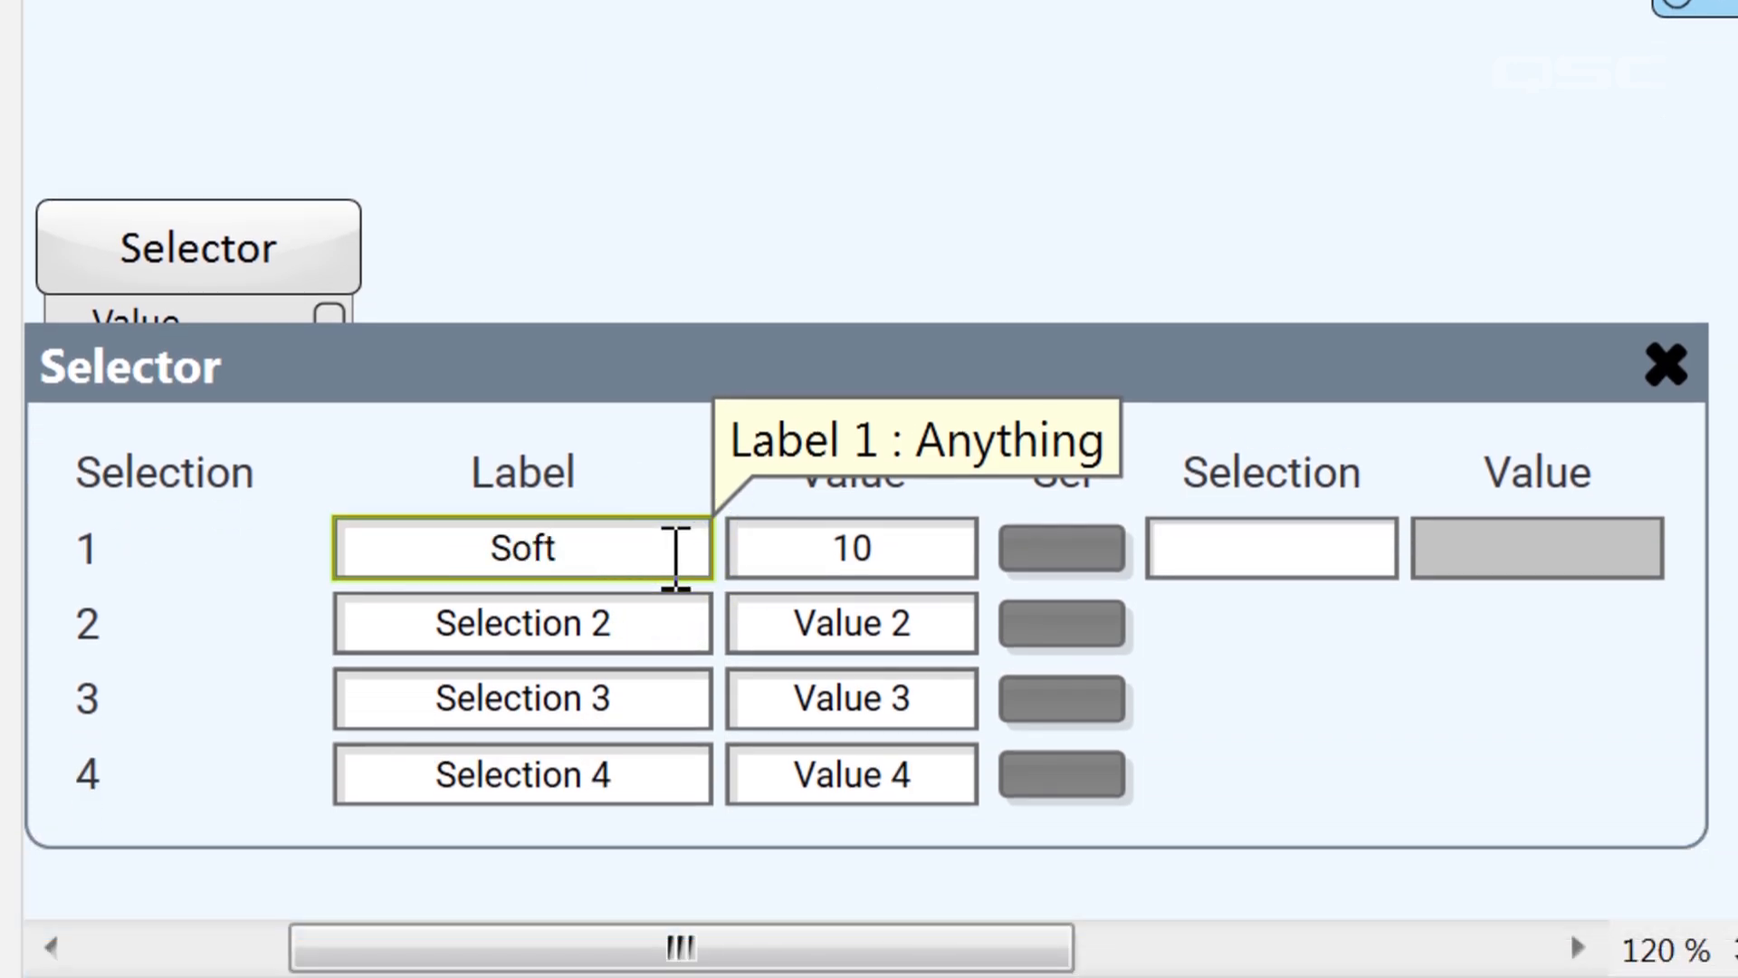
double_click(700, 625)
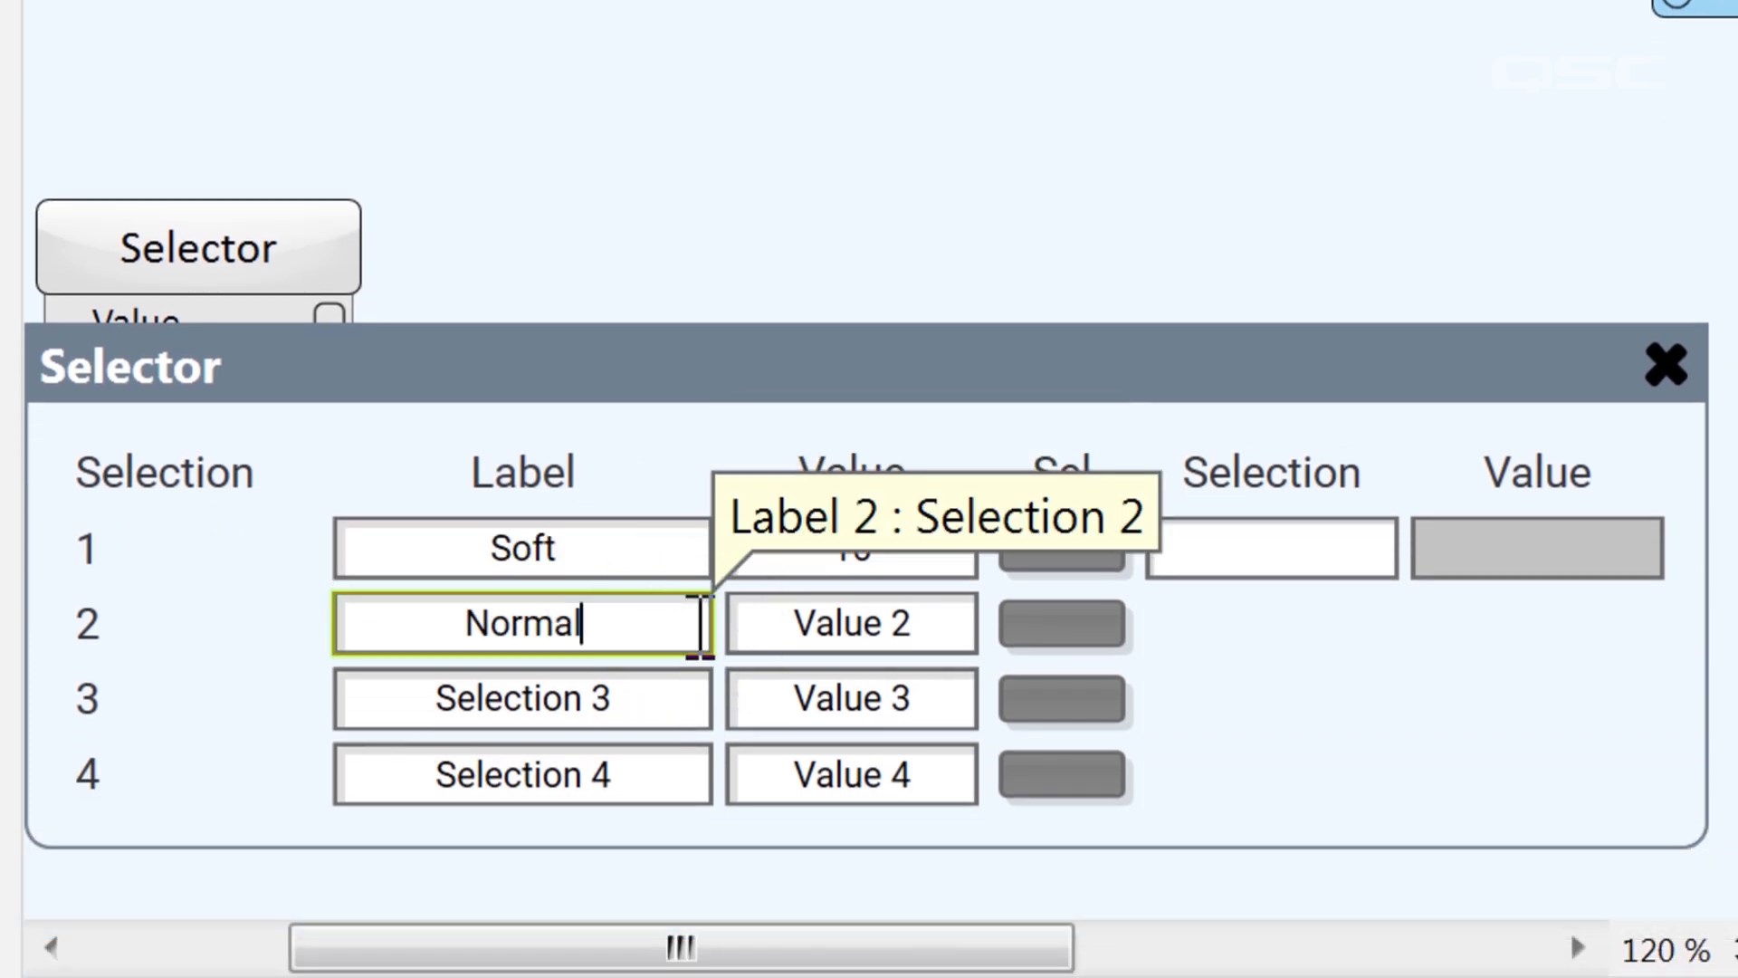
double_click(681, 699)
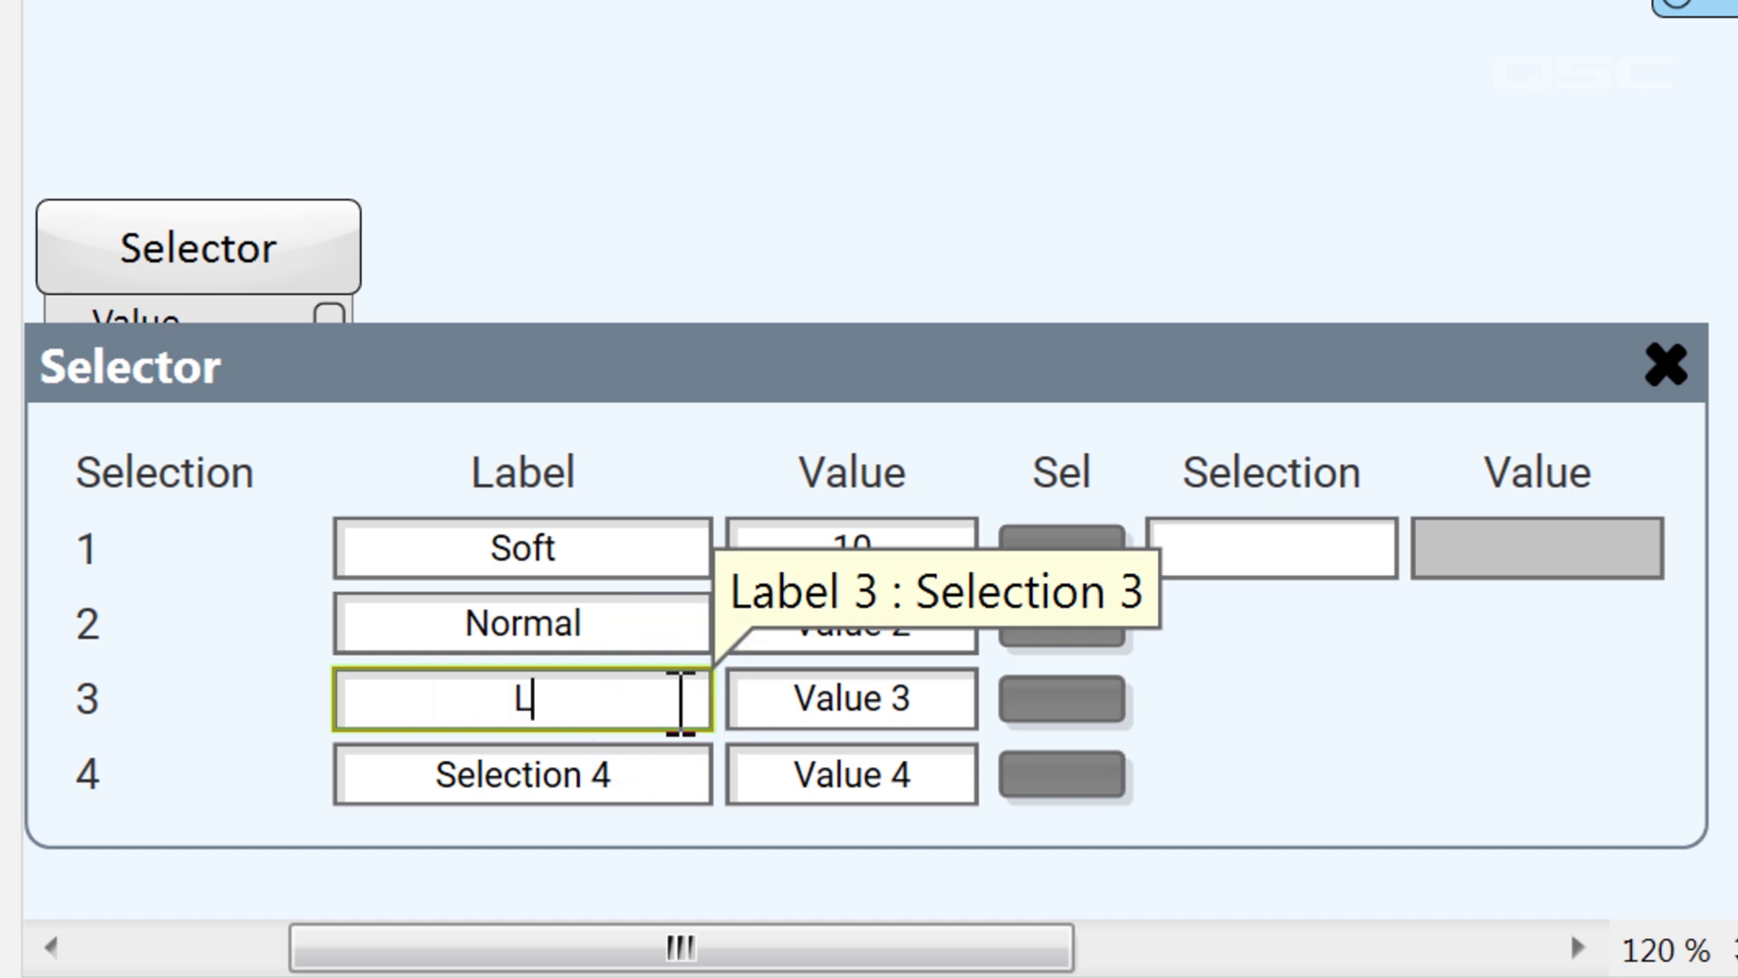
double_click(665, 765)
text(Really Loud)
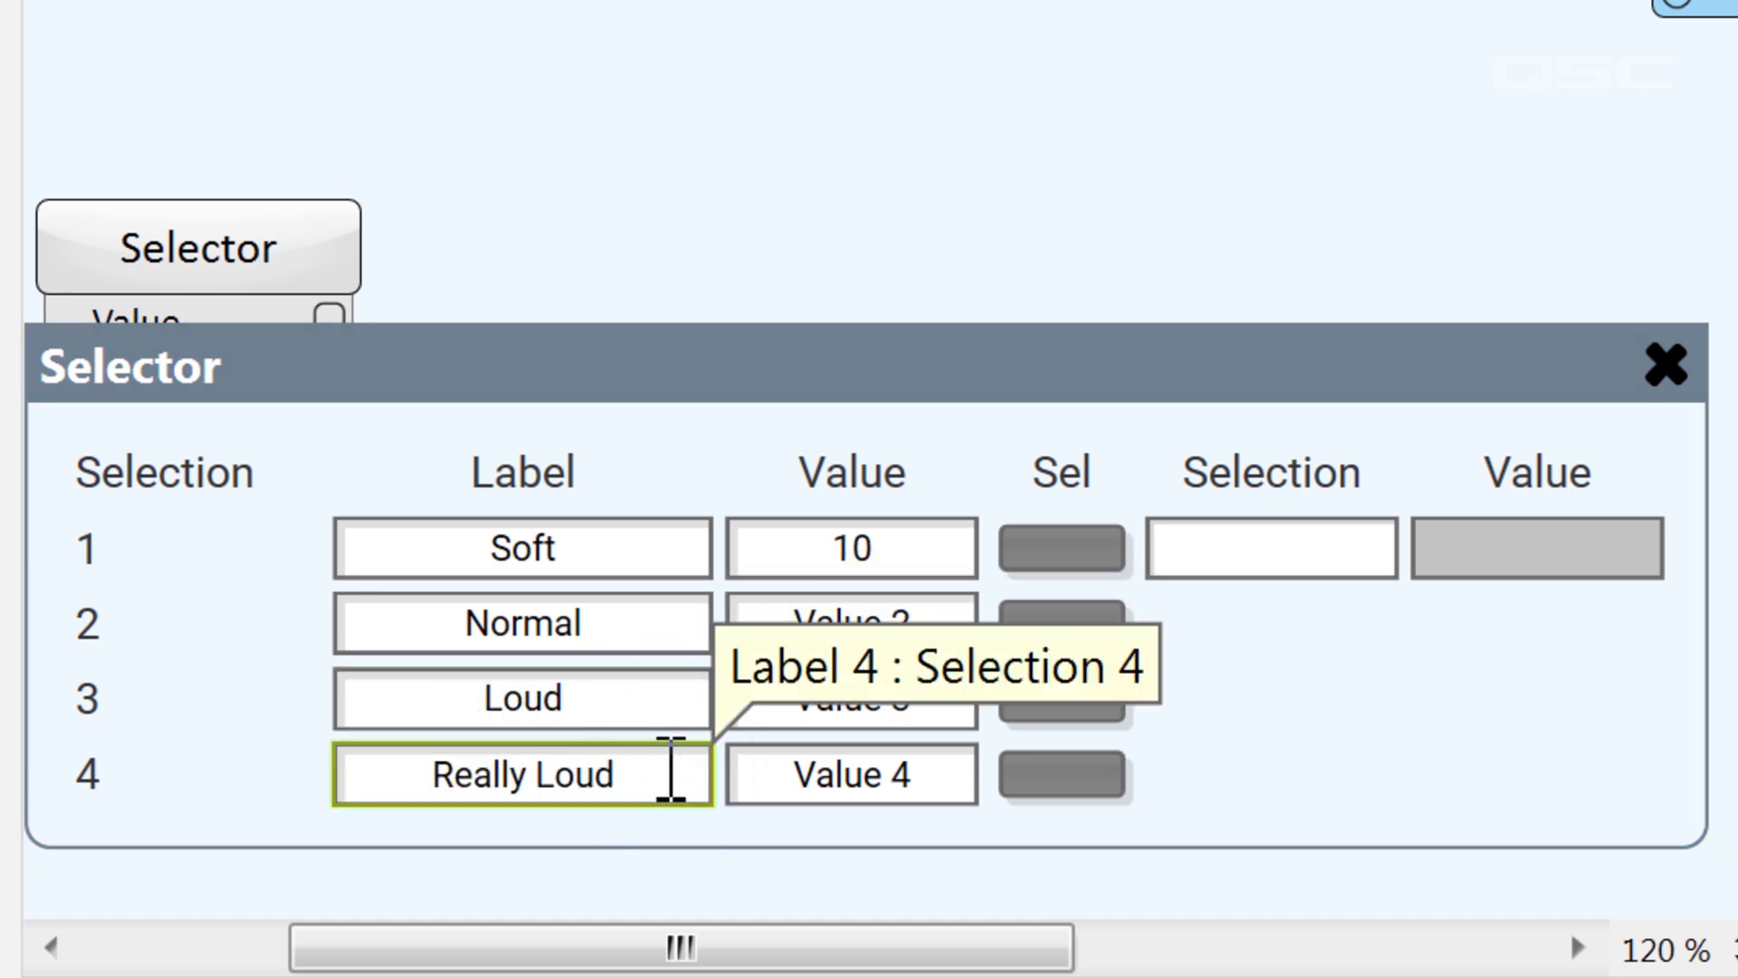
Set the Selector's values to -50 for Soft, -20 for Normal, 0 for Loud and 20 for Really Loud
double_click(916, 559)
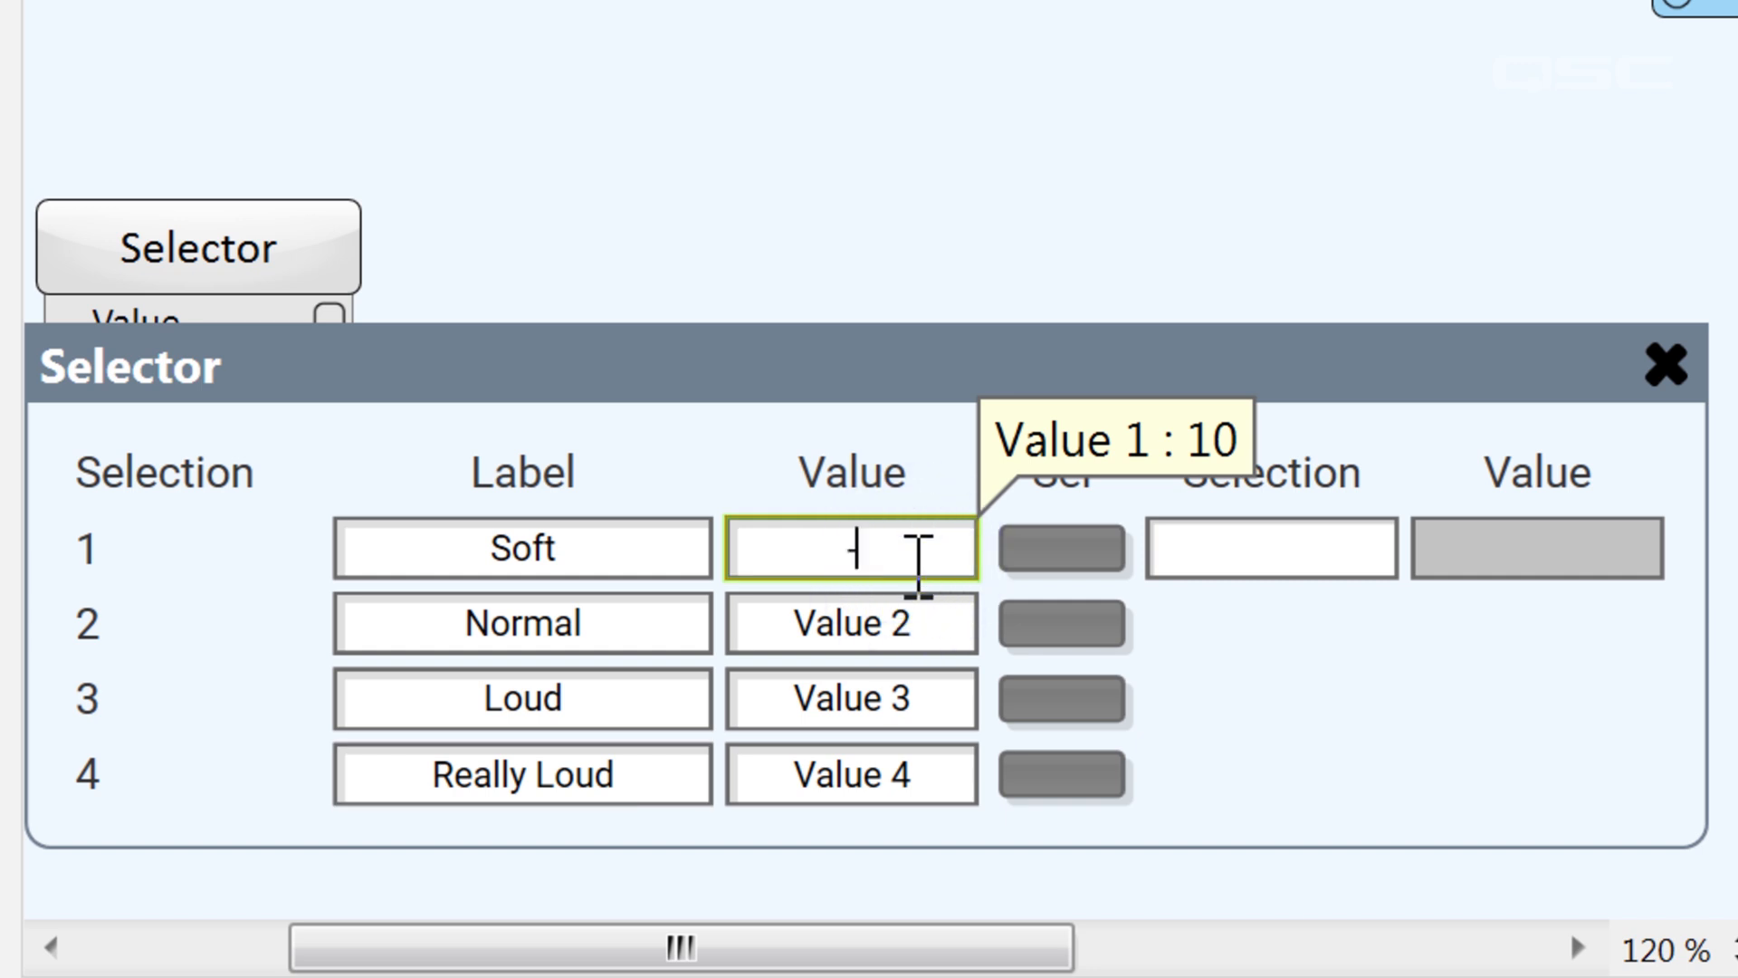
text(-50)
double_click(921, 616)
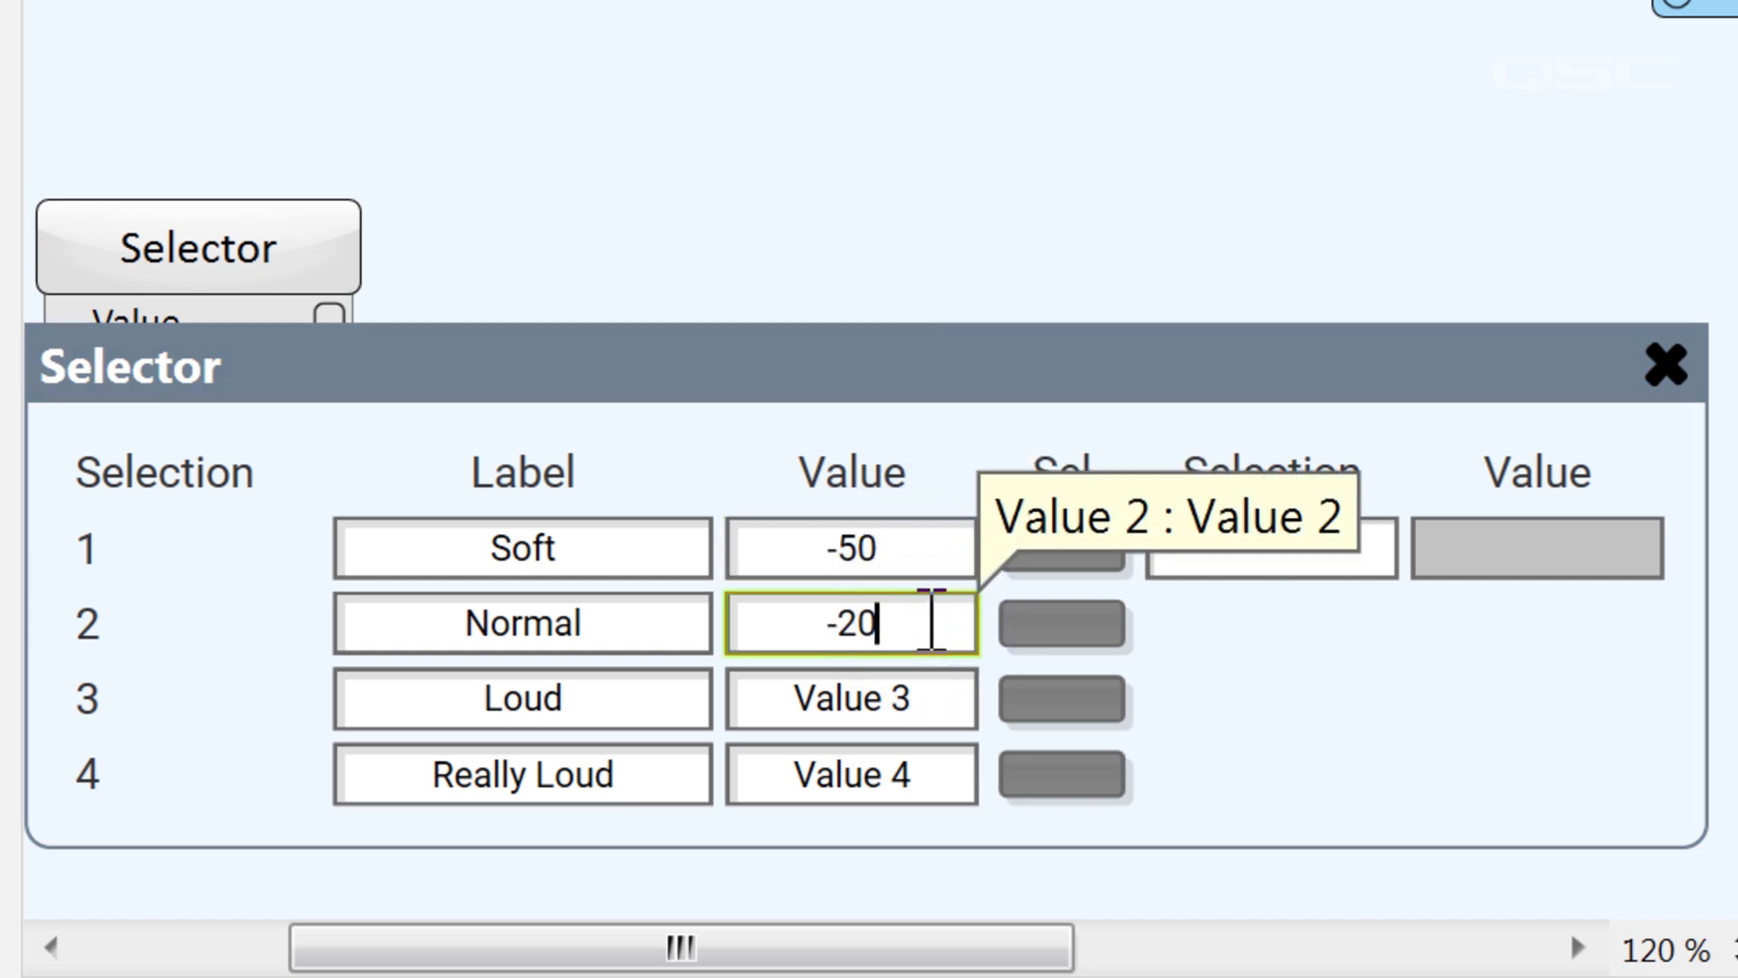
double_click(930, 697)
text(0)
double_click(920, 773)
text(20)
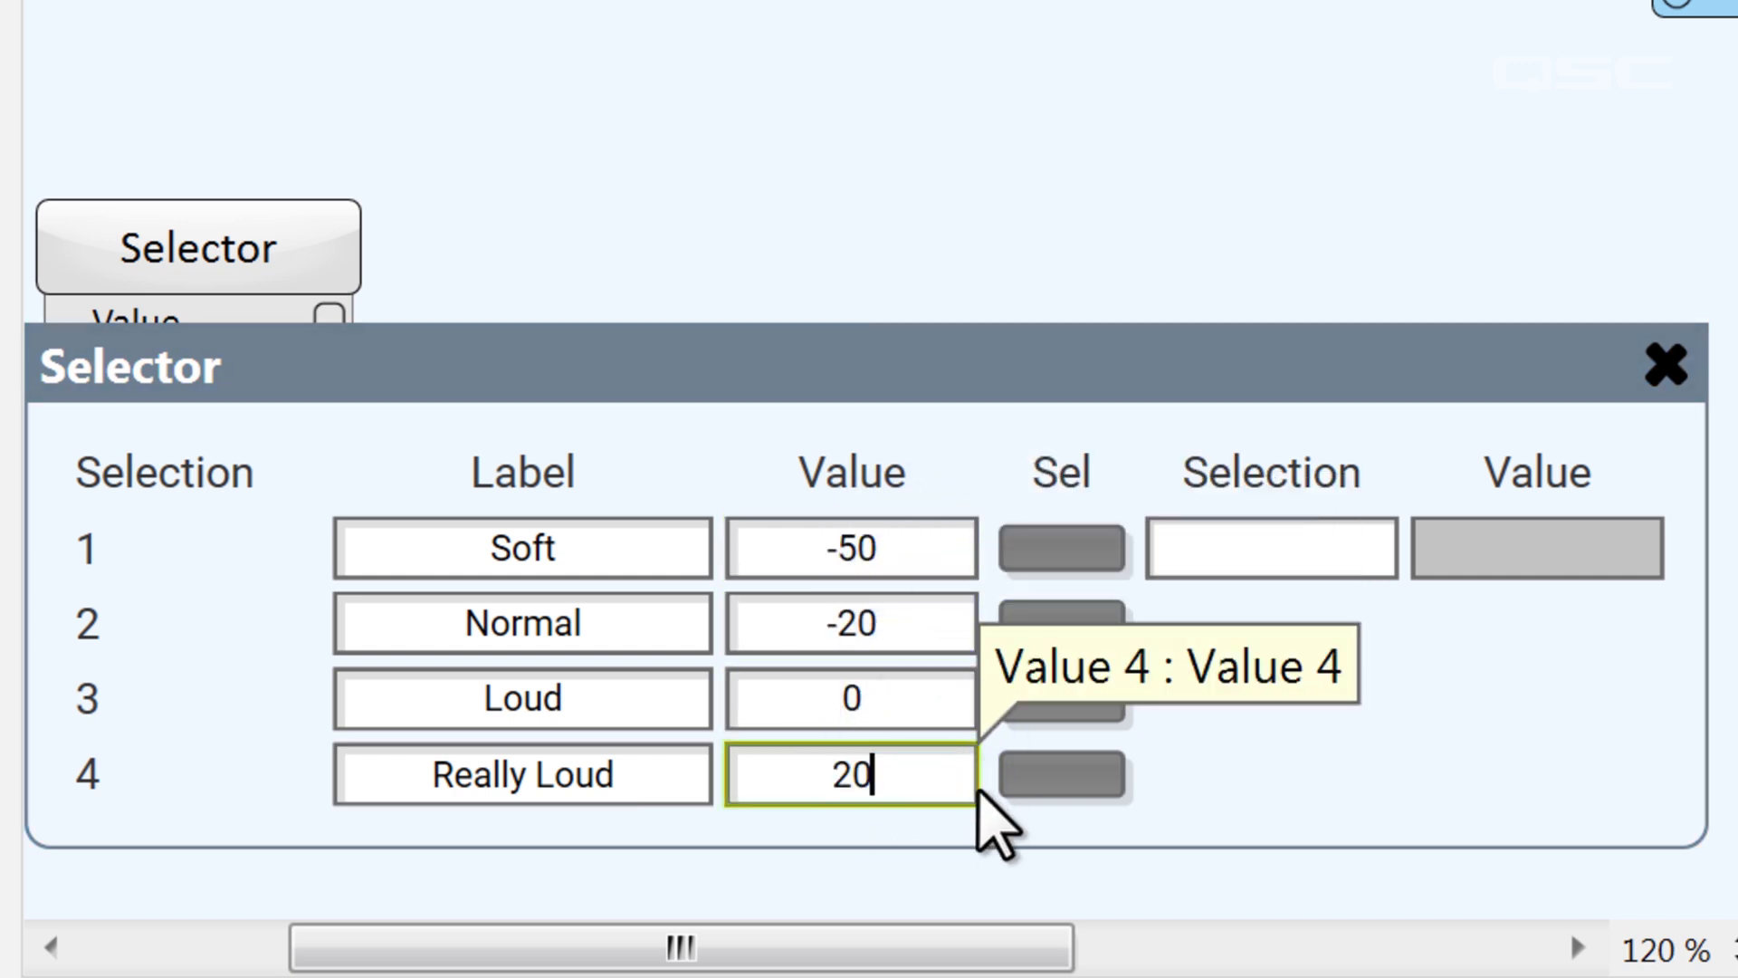
click(992, 834)
Move the Selector directly below the Audio Player and wire its Value pin to the Stereo Gain's Gain pin
drag(202, 687, 202, 357)
drag(329, 435, 593, 270)
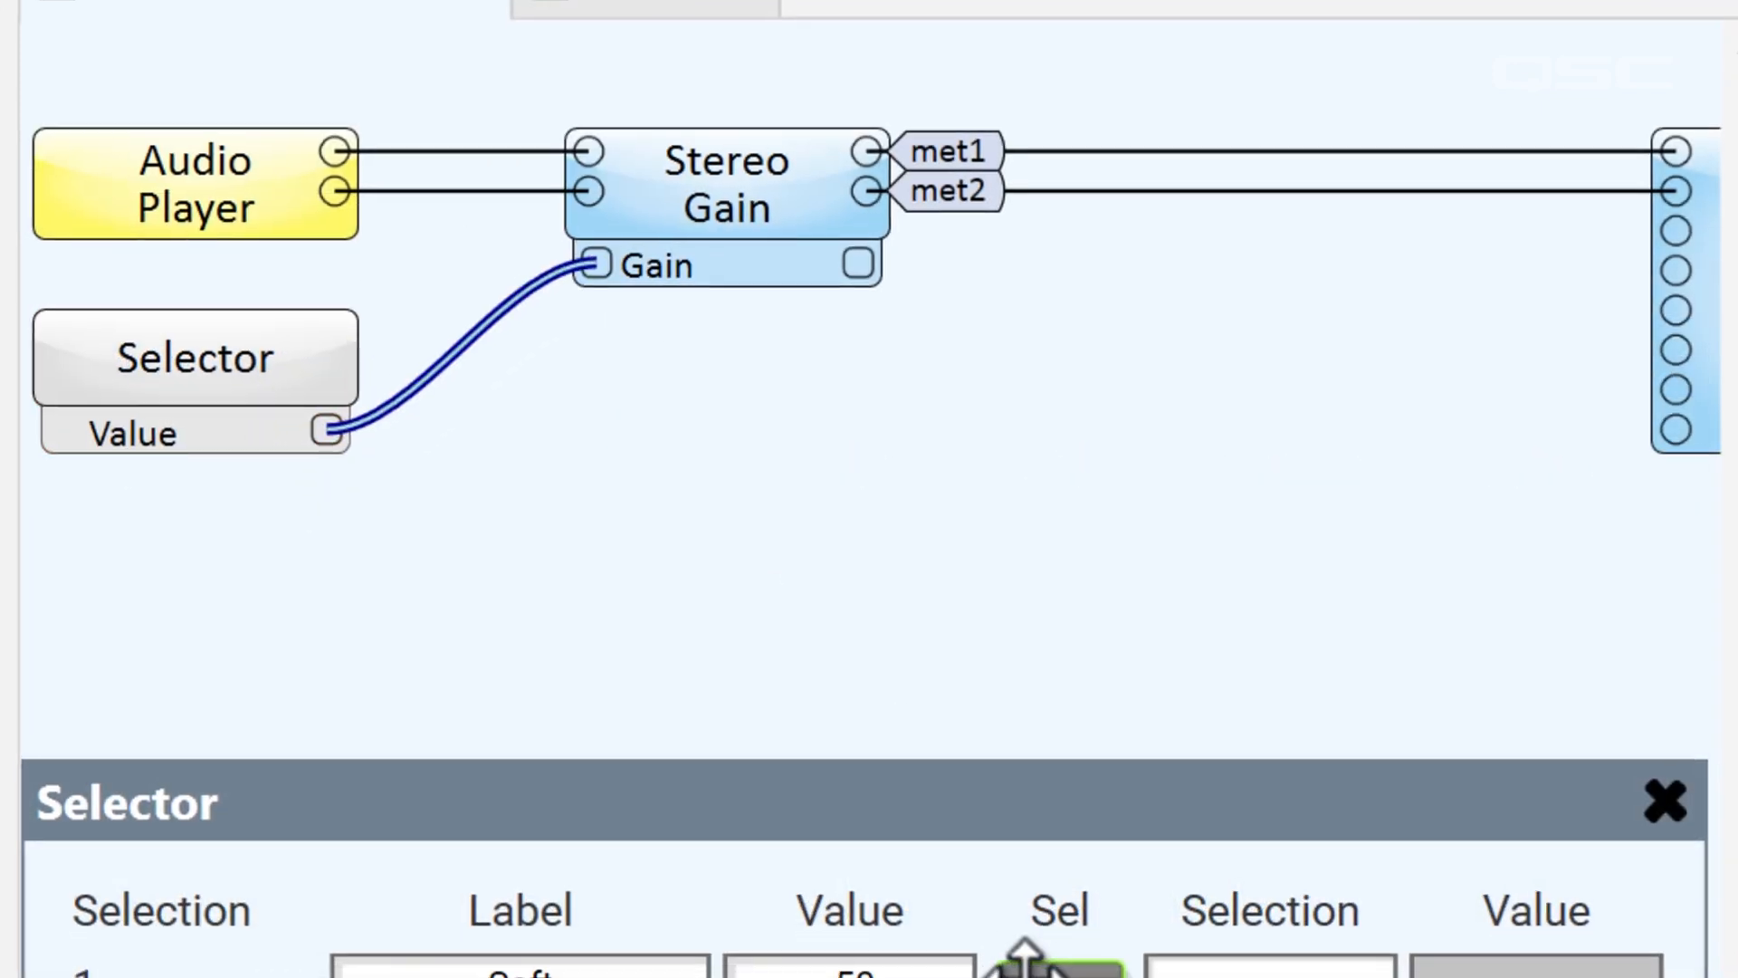
Copy the Selector's four Sel buttons into the Gain Control area of the user interface
ctrl+click(1041, 970)
ctrl+click(951, 757)
ctrl+click(951, 838)
ctrl+click(951, 924)
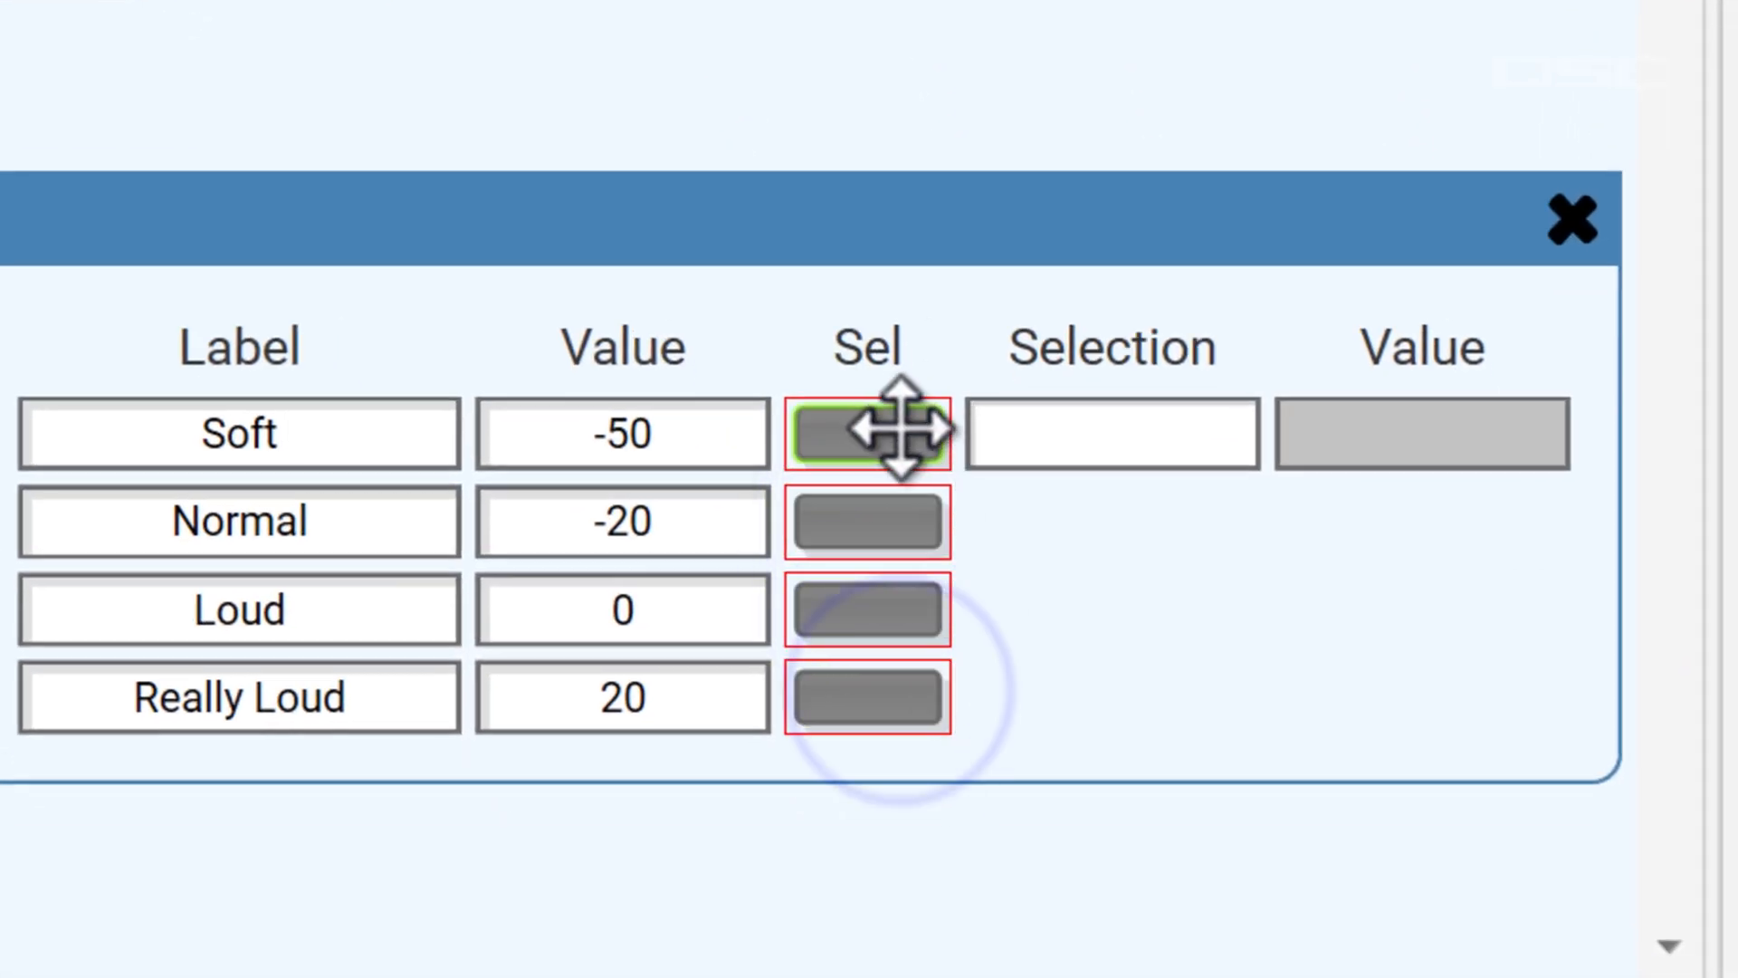
drag(901, 429, 1101, 189)
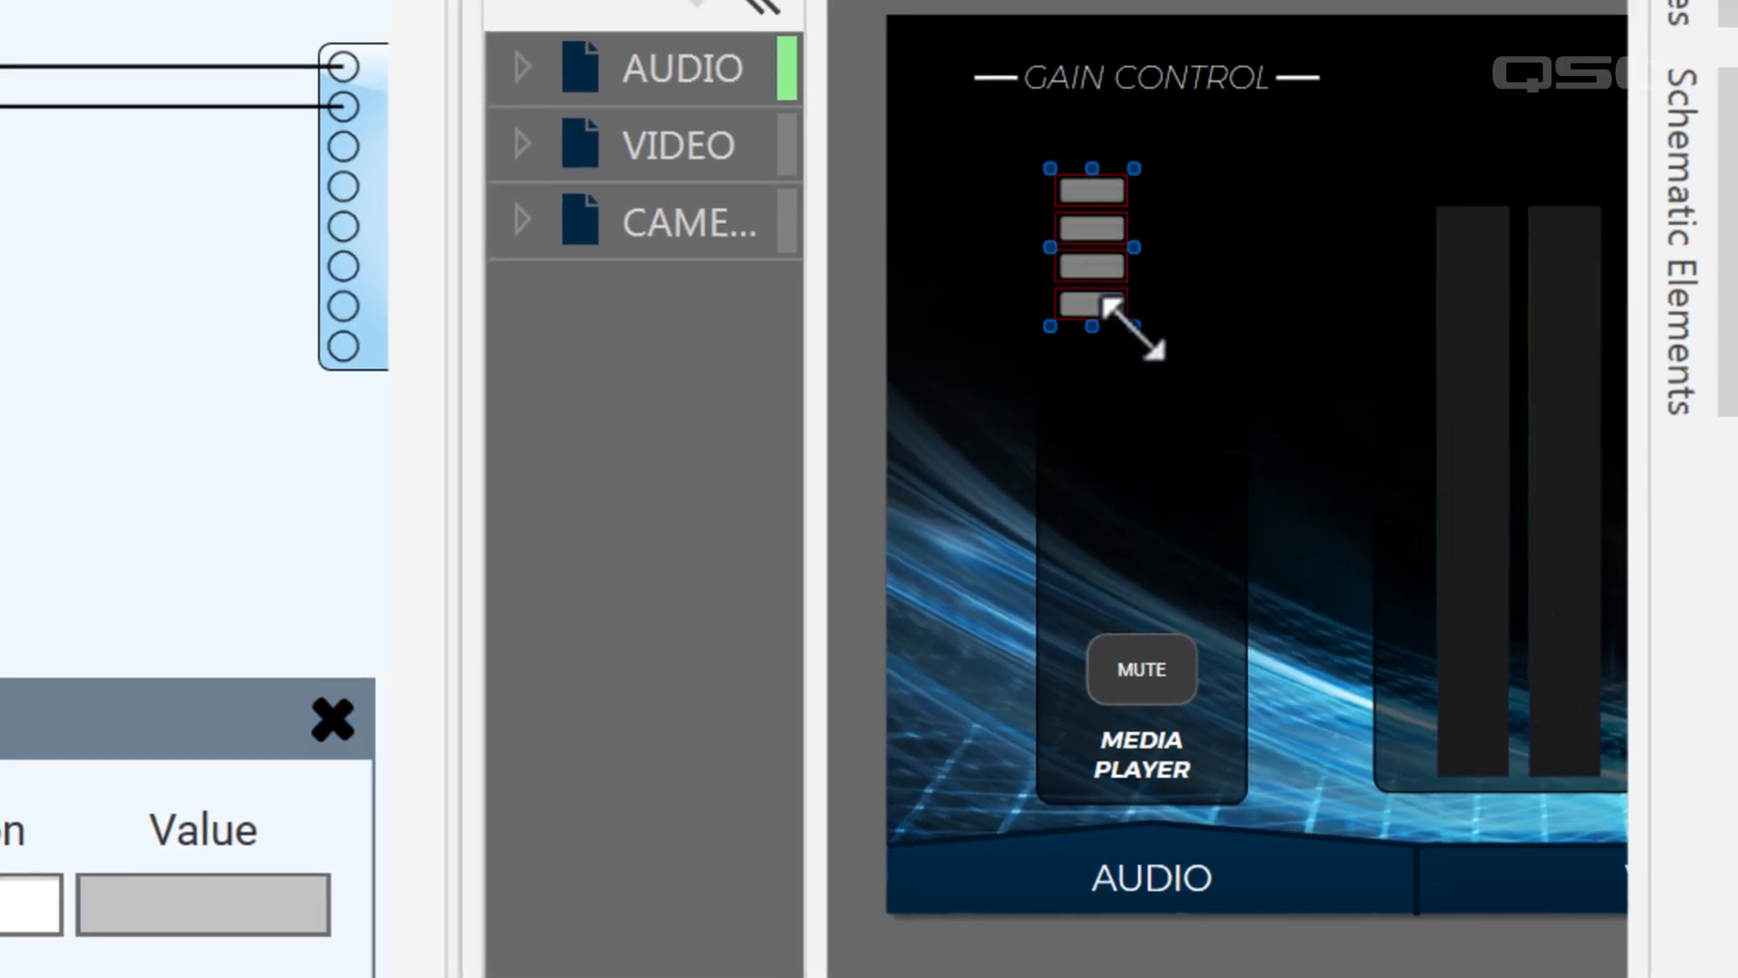
drag(1134, 326, 1233, 621)
click(1264, 648)
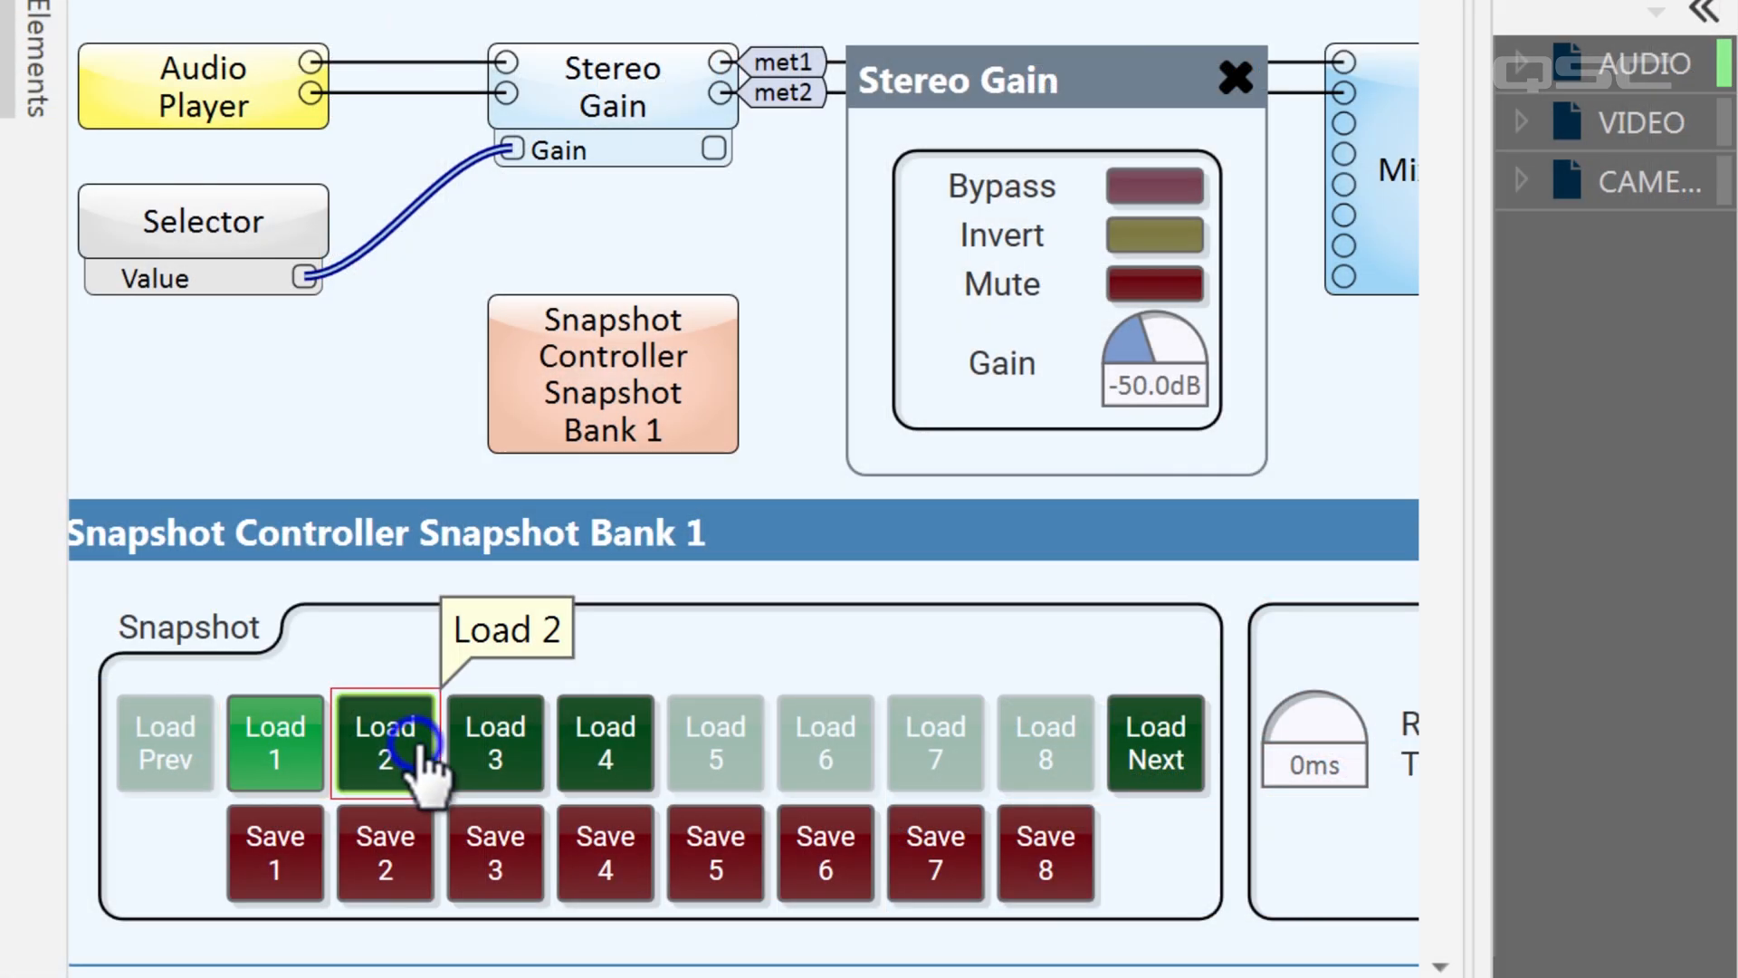
Load snapshots 2, 3 and 4 of Snapshot Bank 1 to compare their Stereo Gain levels
click(415, 759)
click(504, 752)
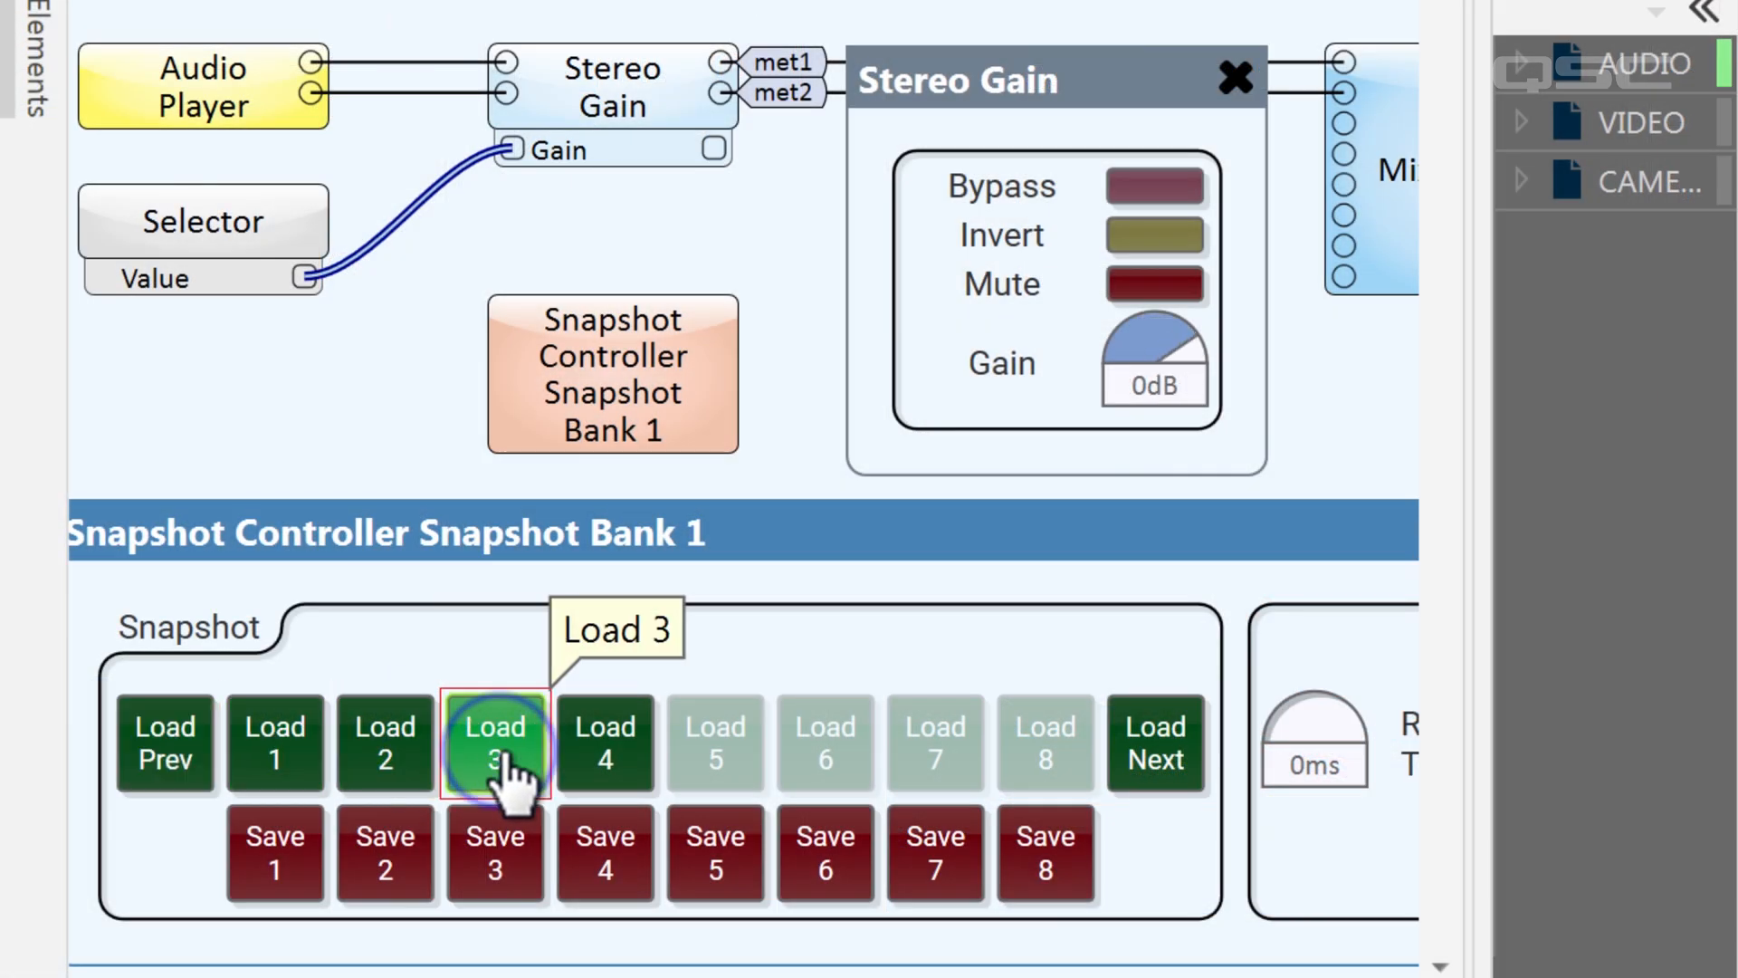
click(609, 759)
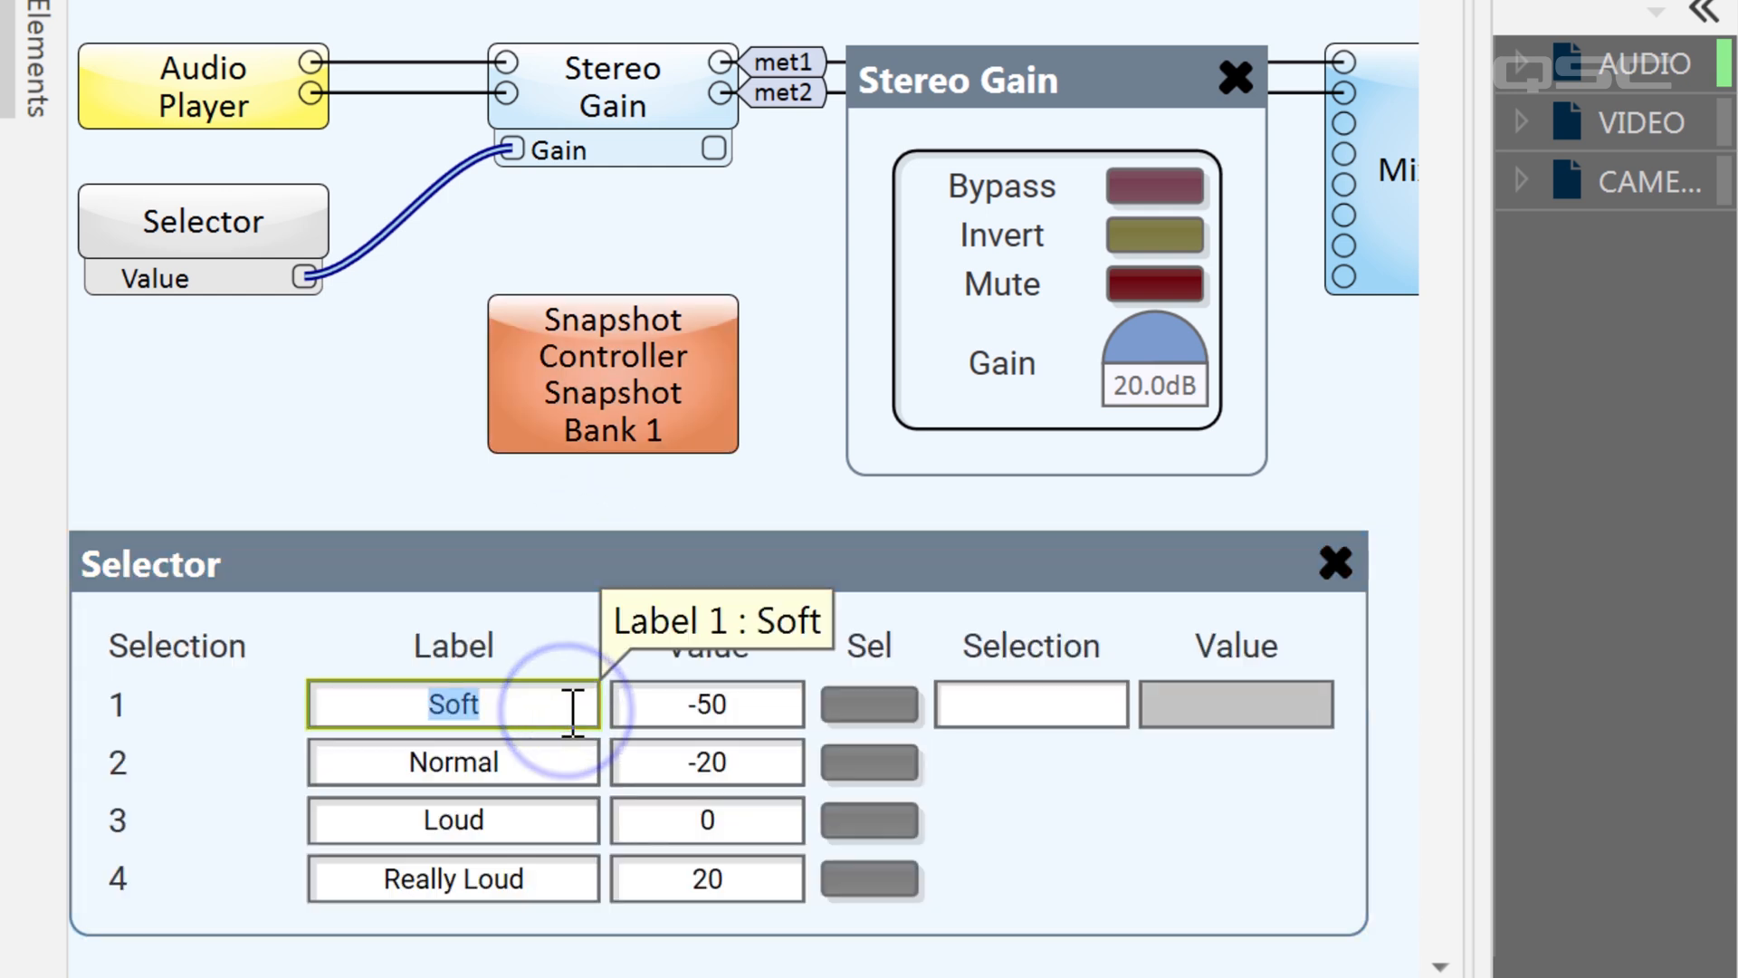
Change the Selector's first selection to Mute with value -100 and place its enlarged Selection field above the interface's Media Player label
click(753, 709)
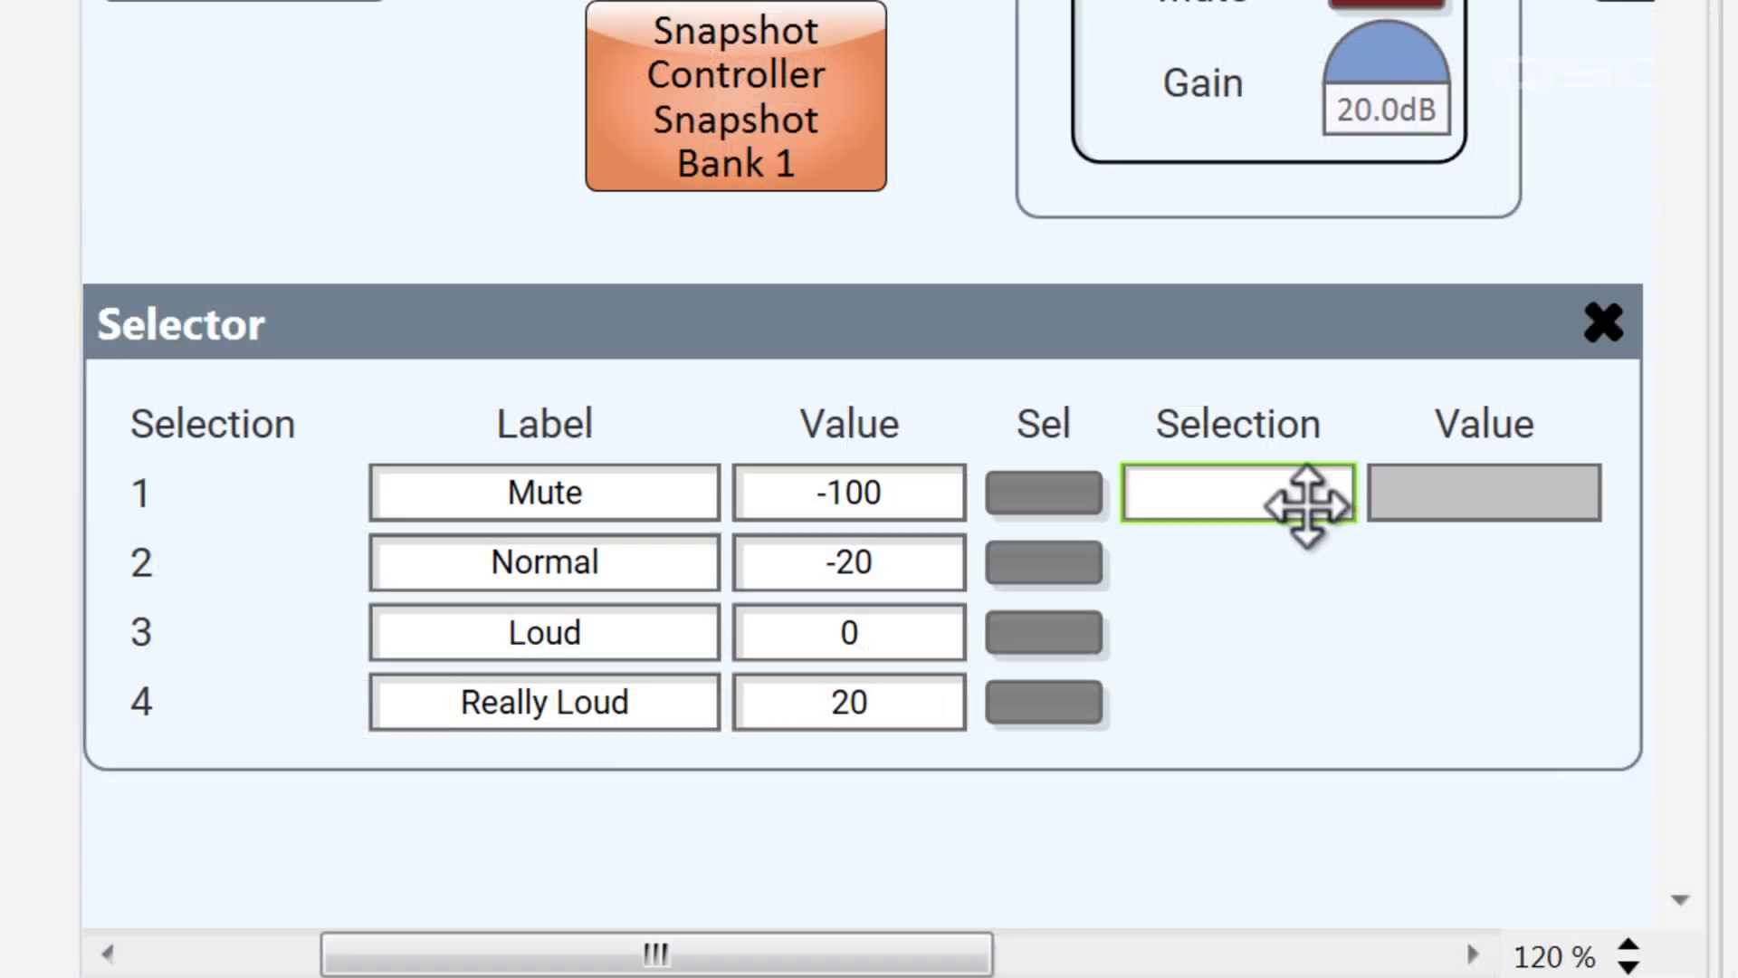
drag(1308, 505, 1222, 638)
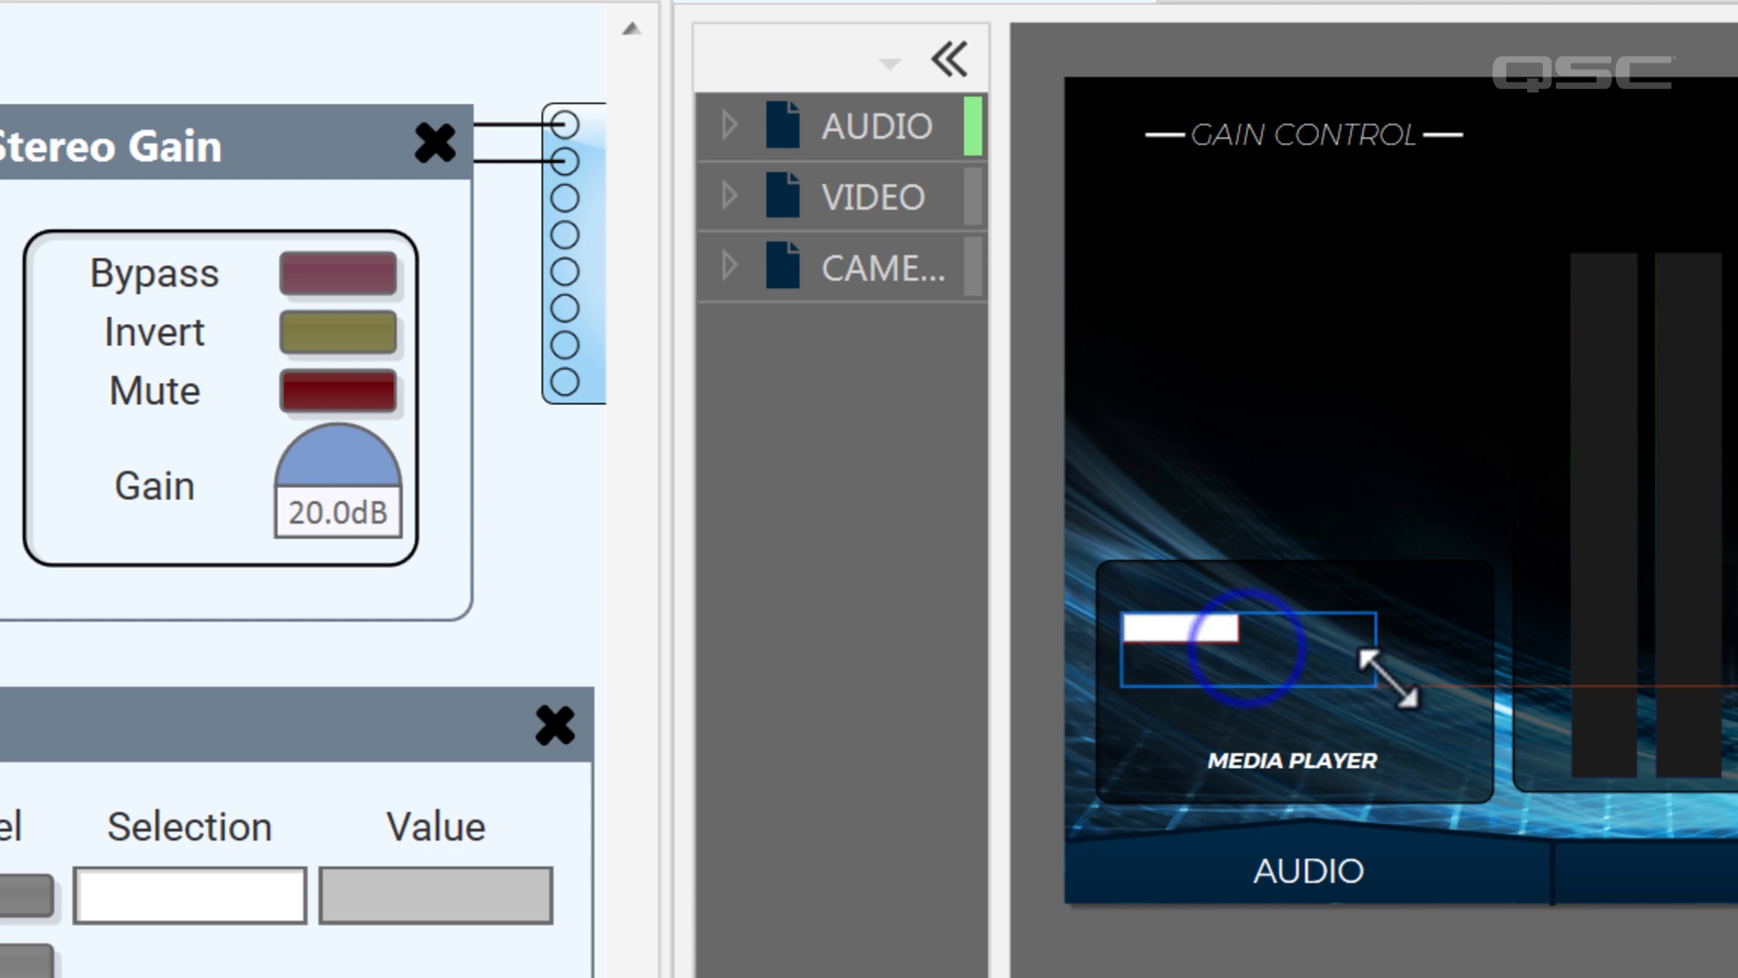
drag(1450, 699, 1452, 705)
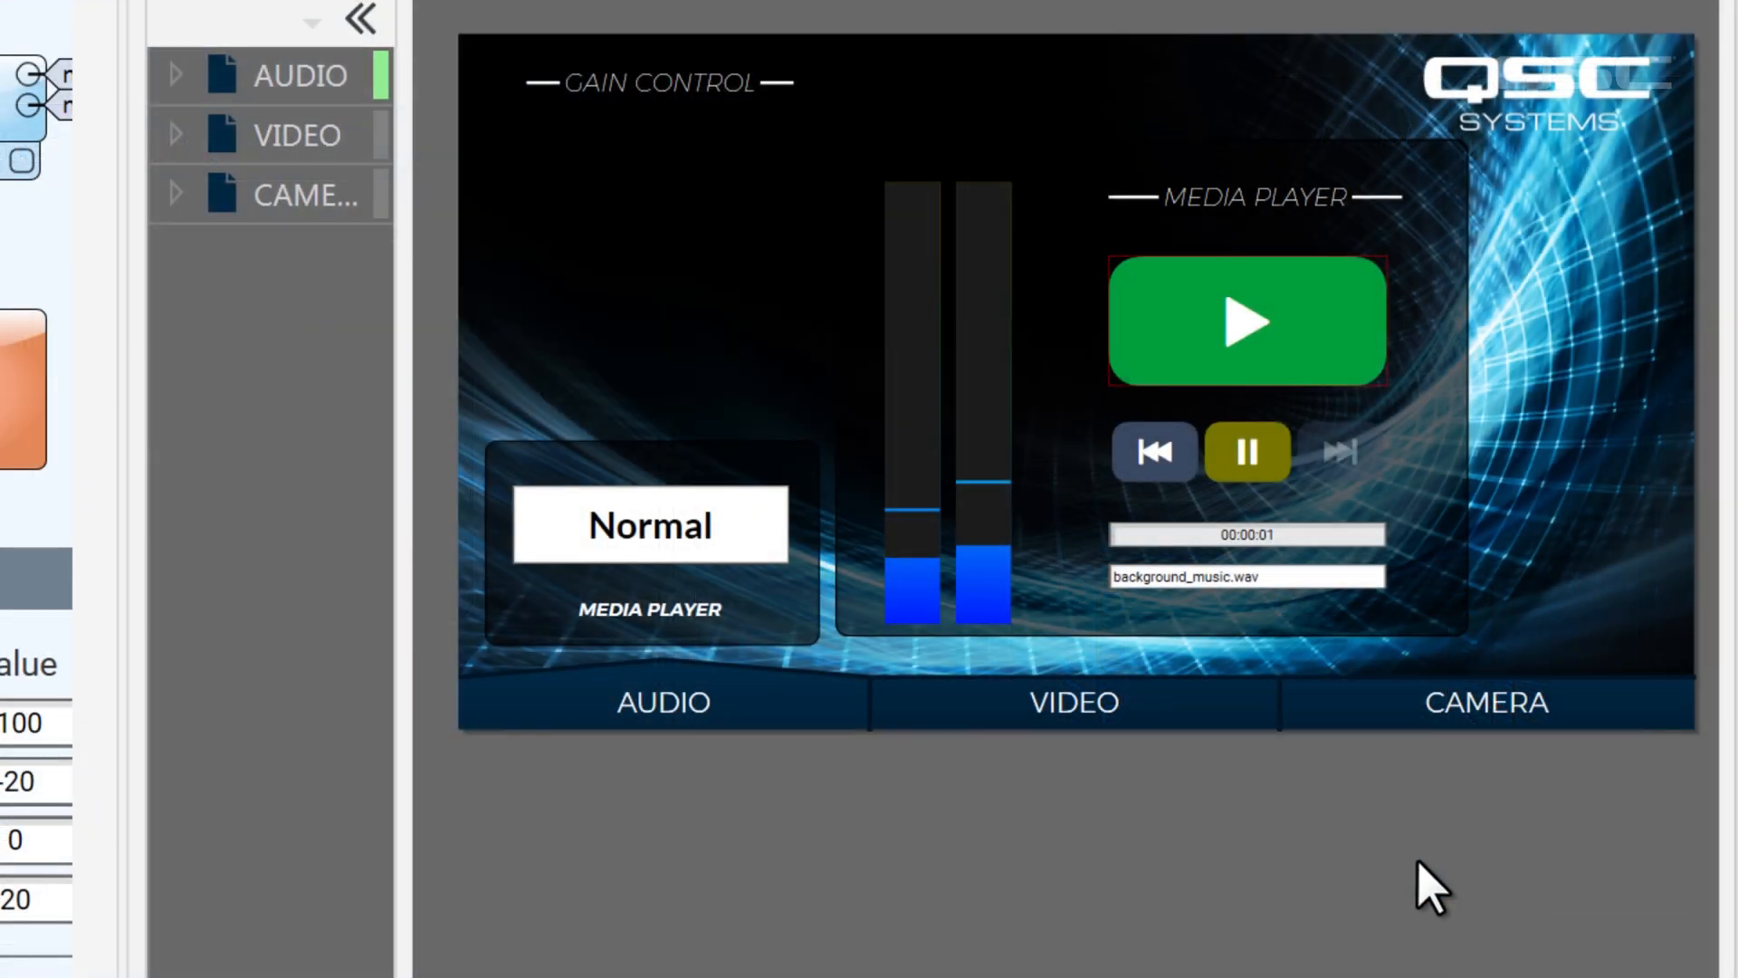
Test the interface's gain selection list by choosing Loud, Really Loud, Mute and Normal in turn
click(766, 563)
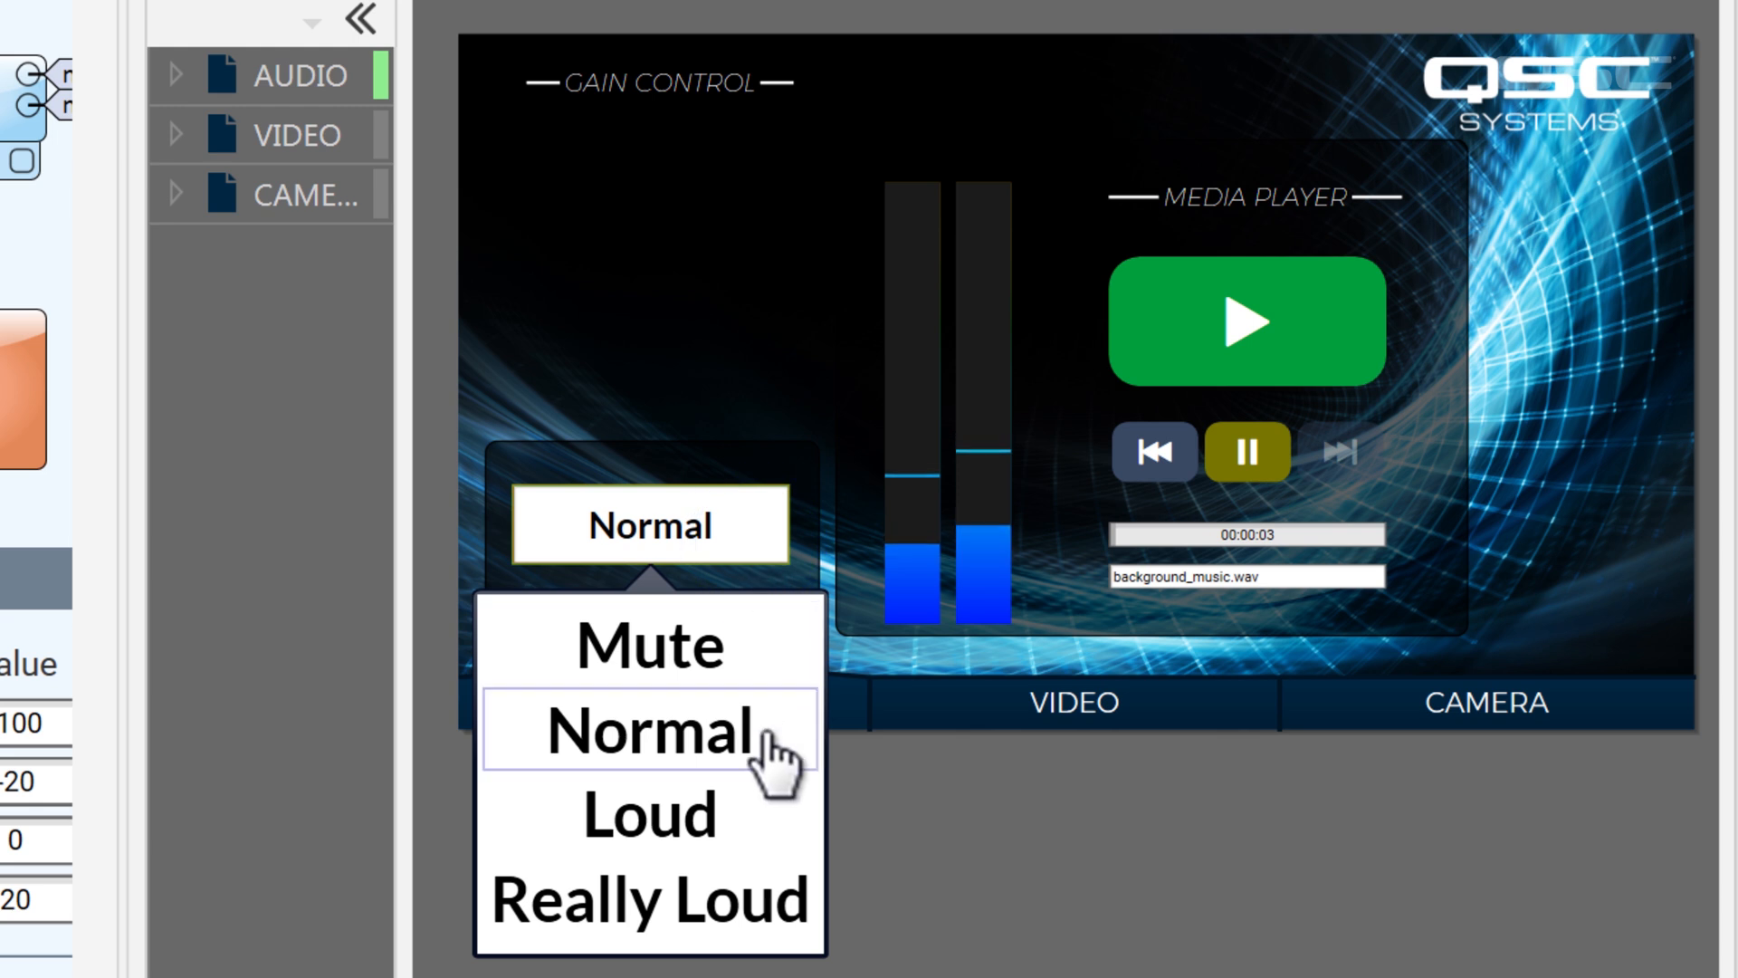
click(790, 837)
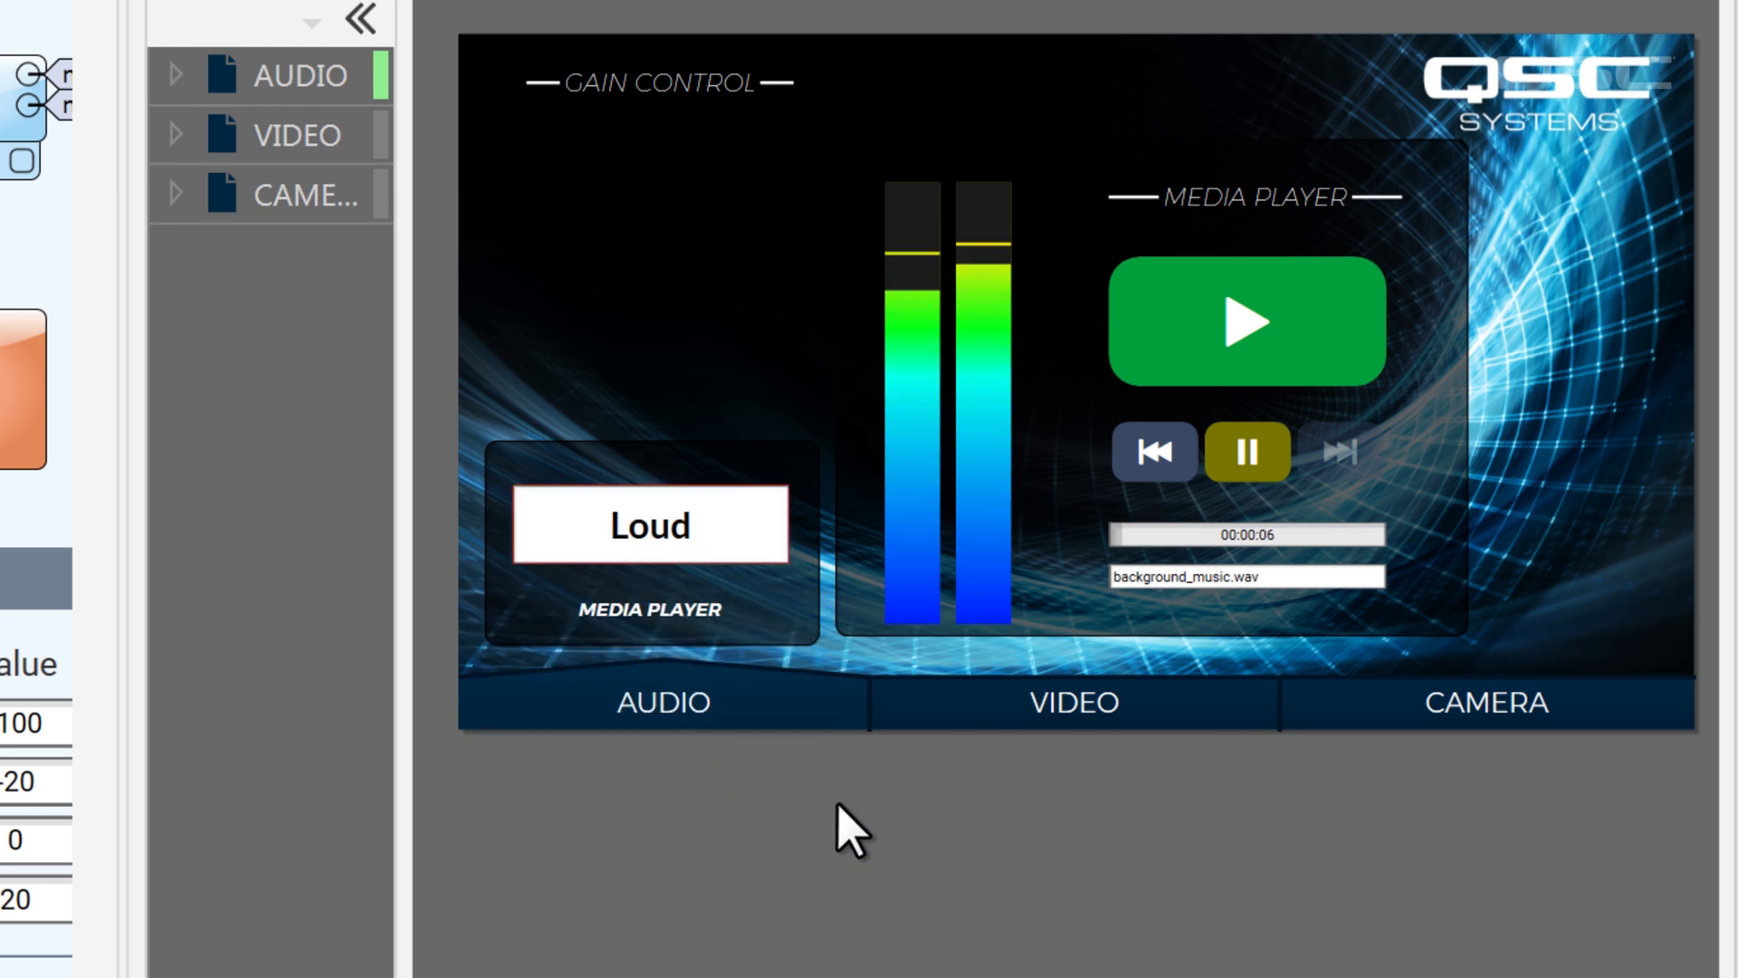
click(745, 539)
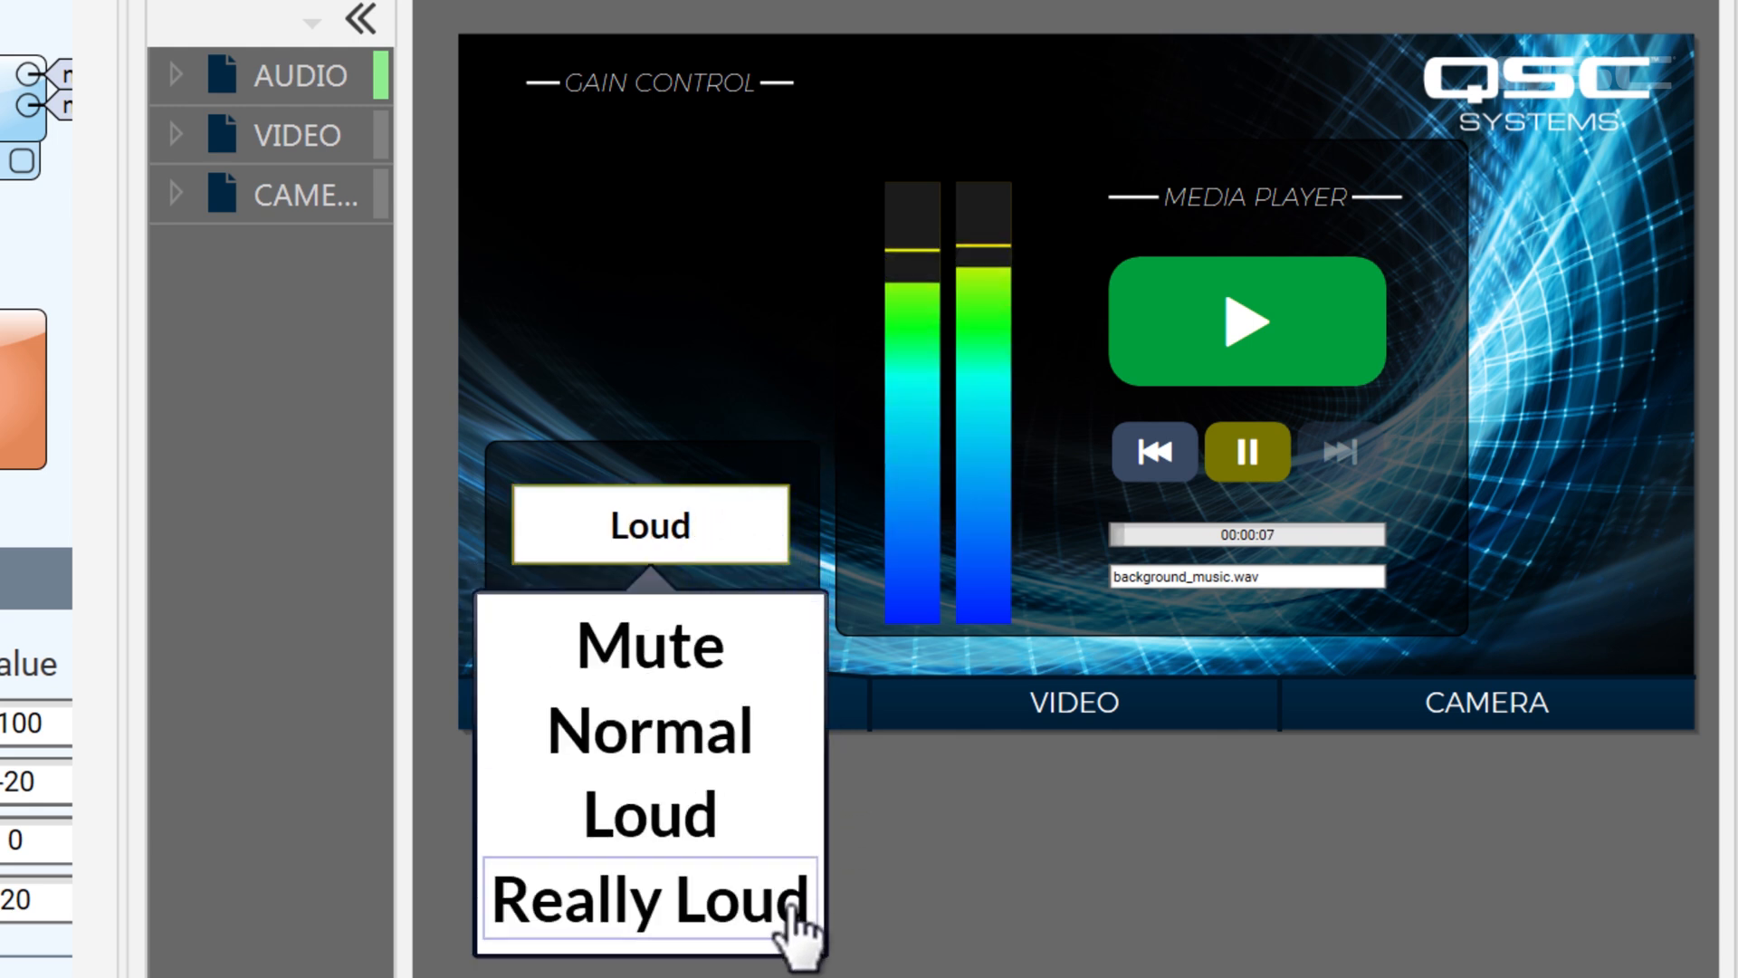
click(786, 903)
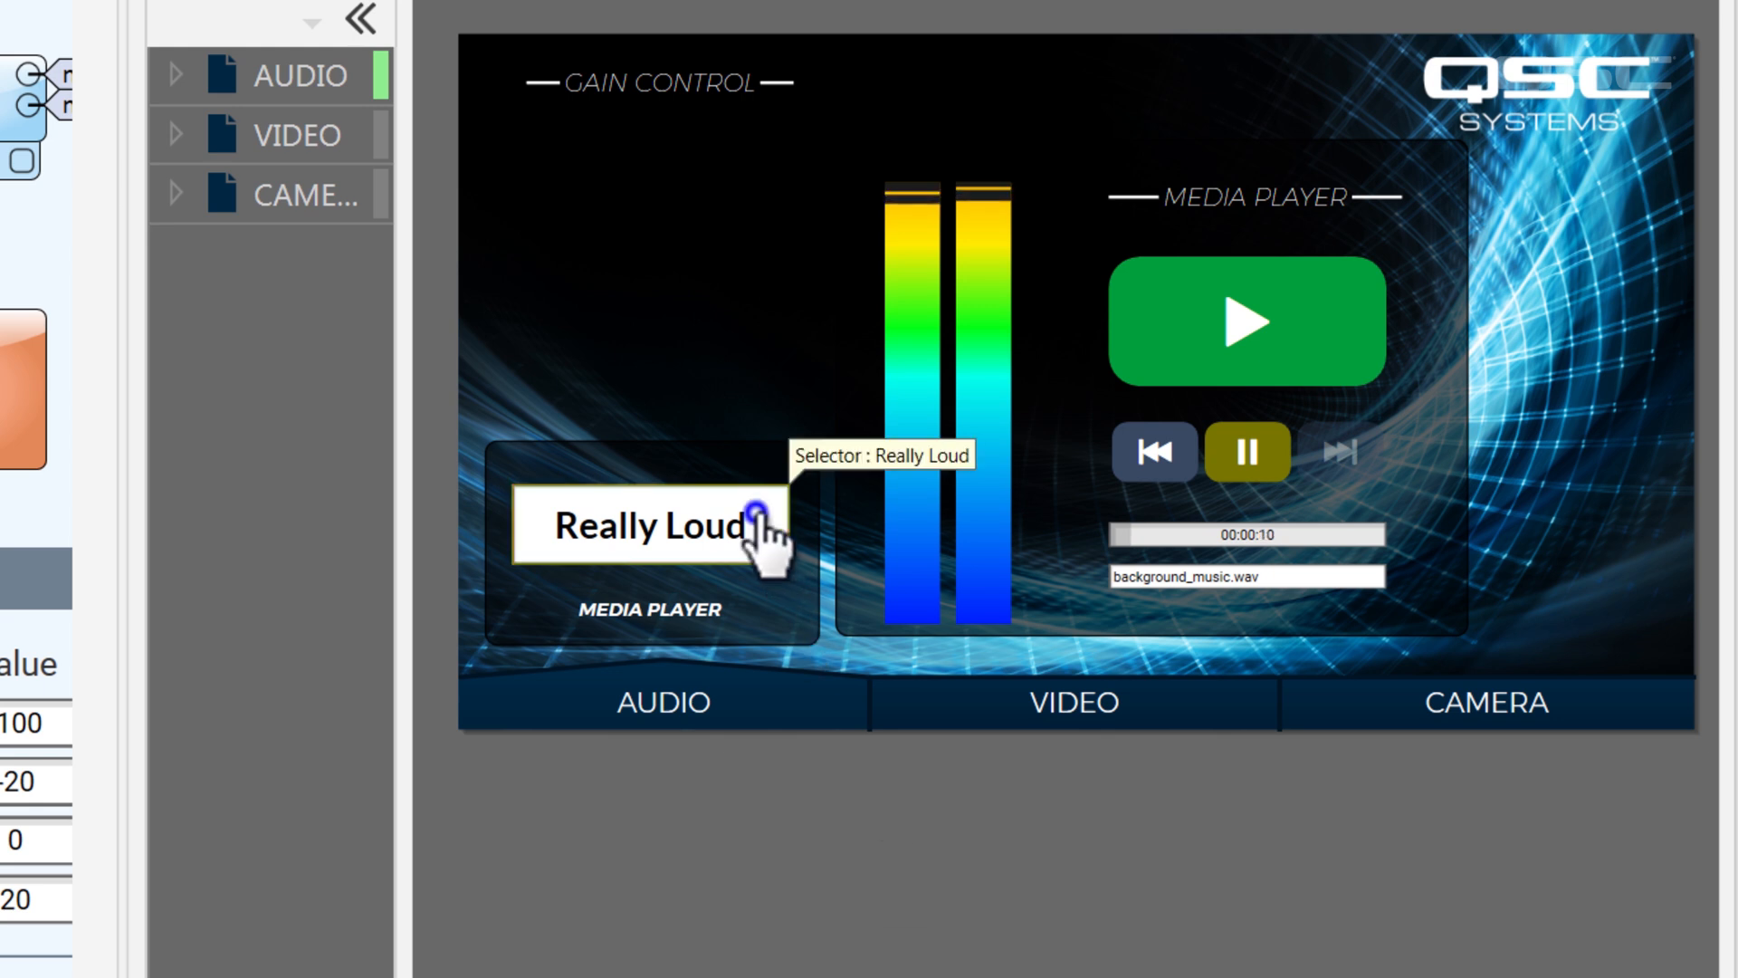
click(756, 516)
click(784, 675)
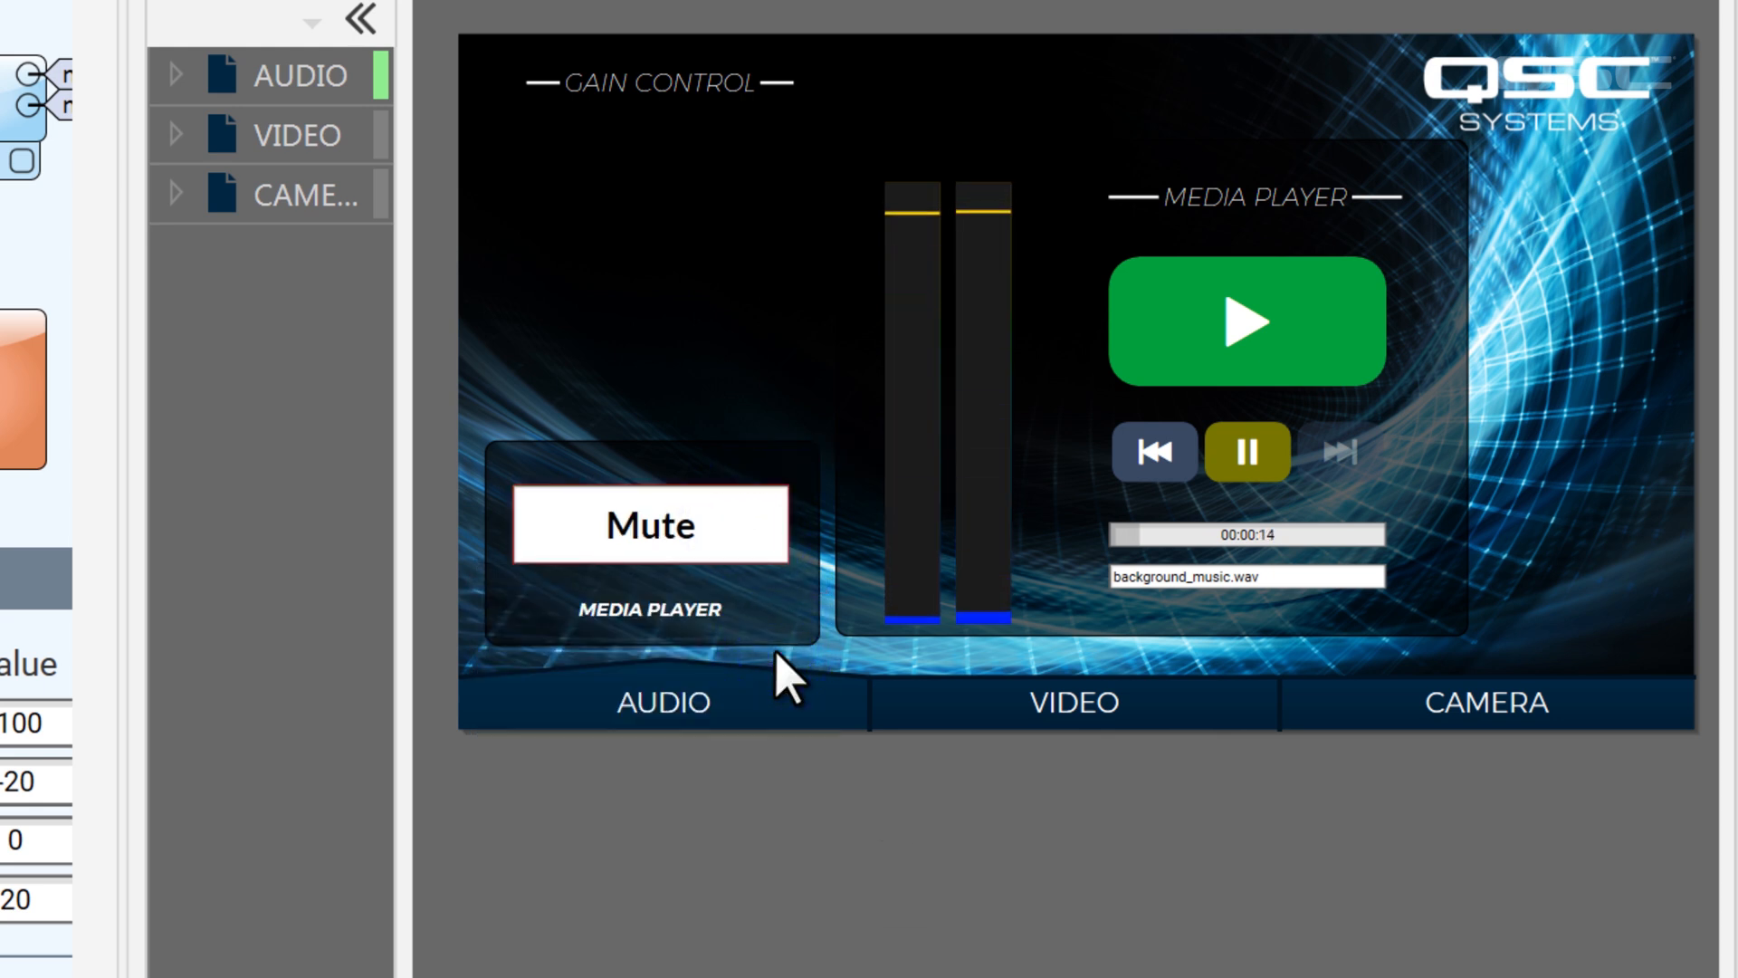
click(765, 543)
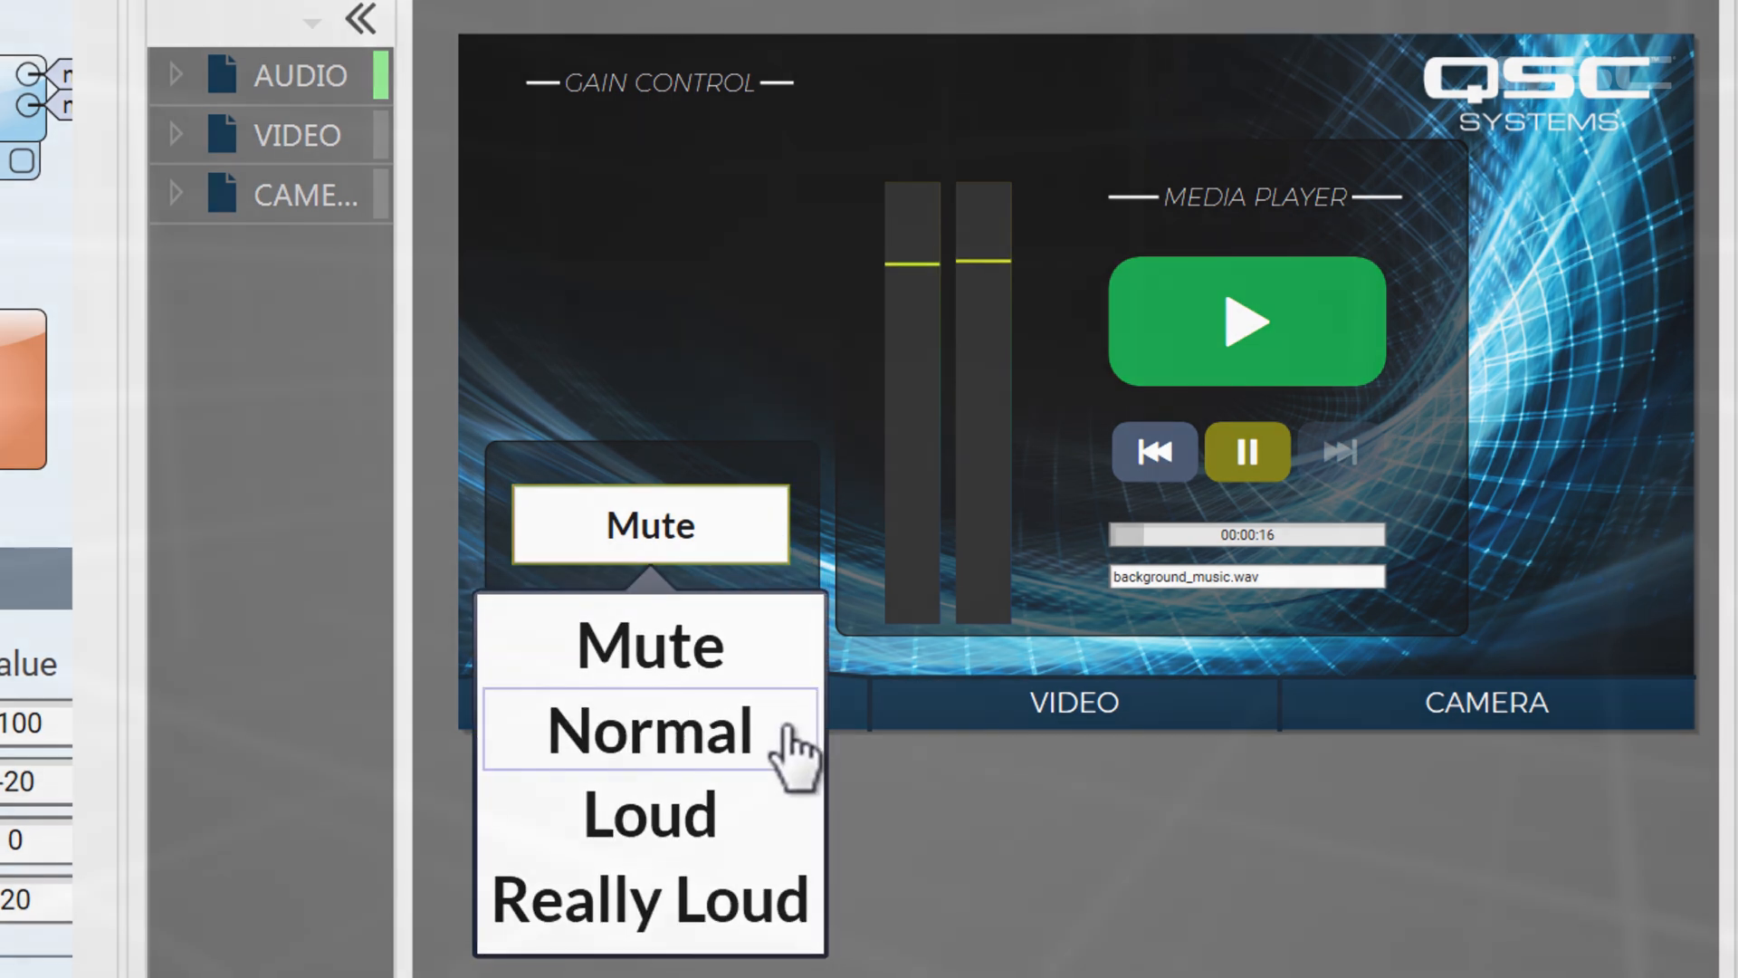
click(795, 749)
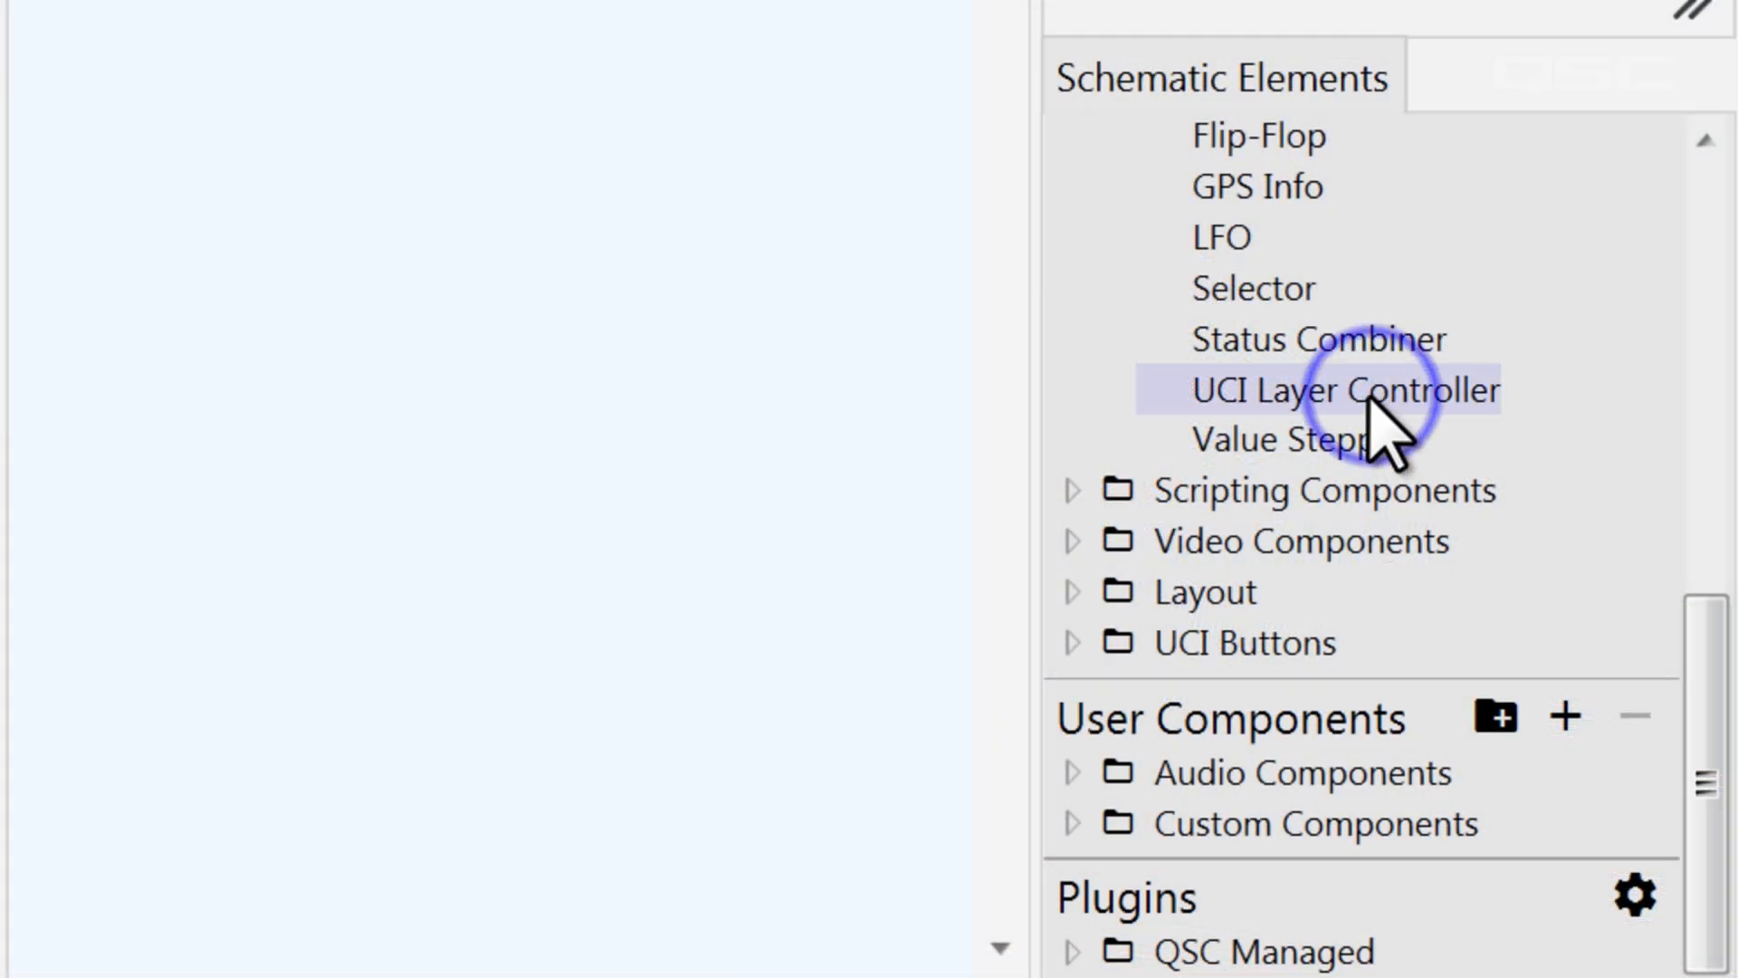
Add a UCI Layer Controller to the schematic below the Selector, and toggle the Volume layer's visibility off and on
drag(1369, 397, 50, 532)
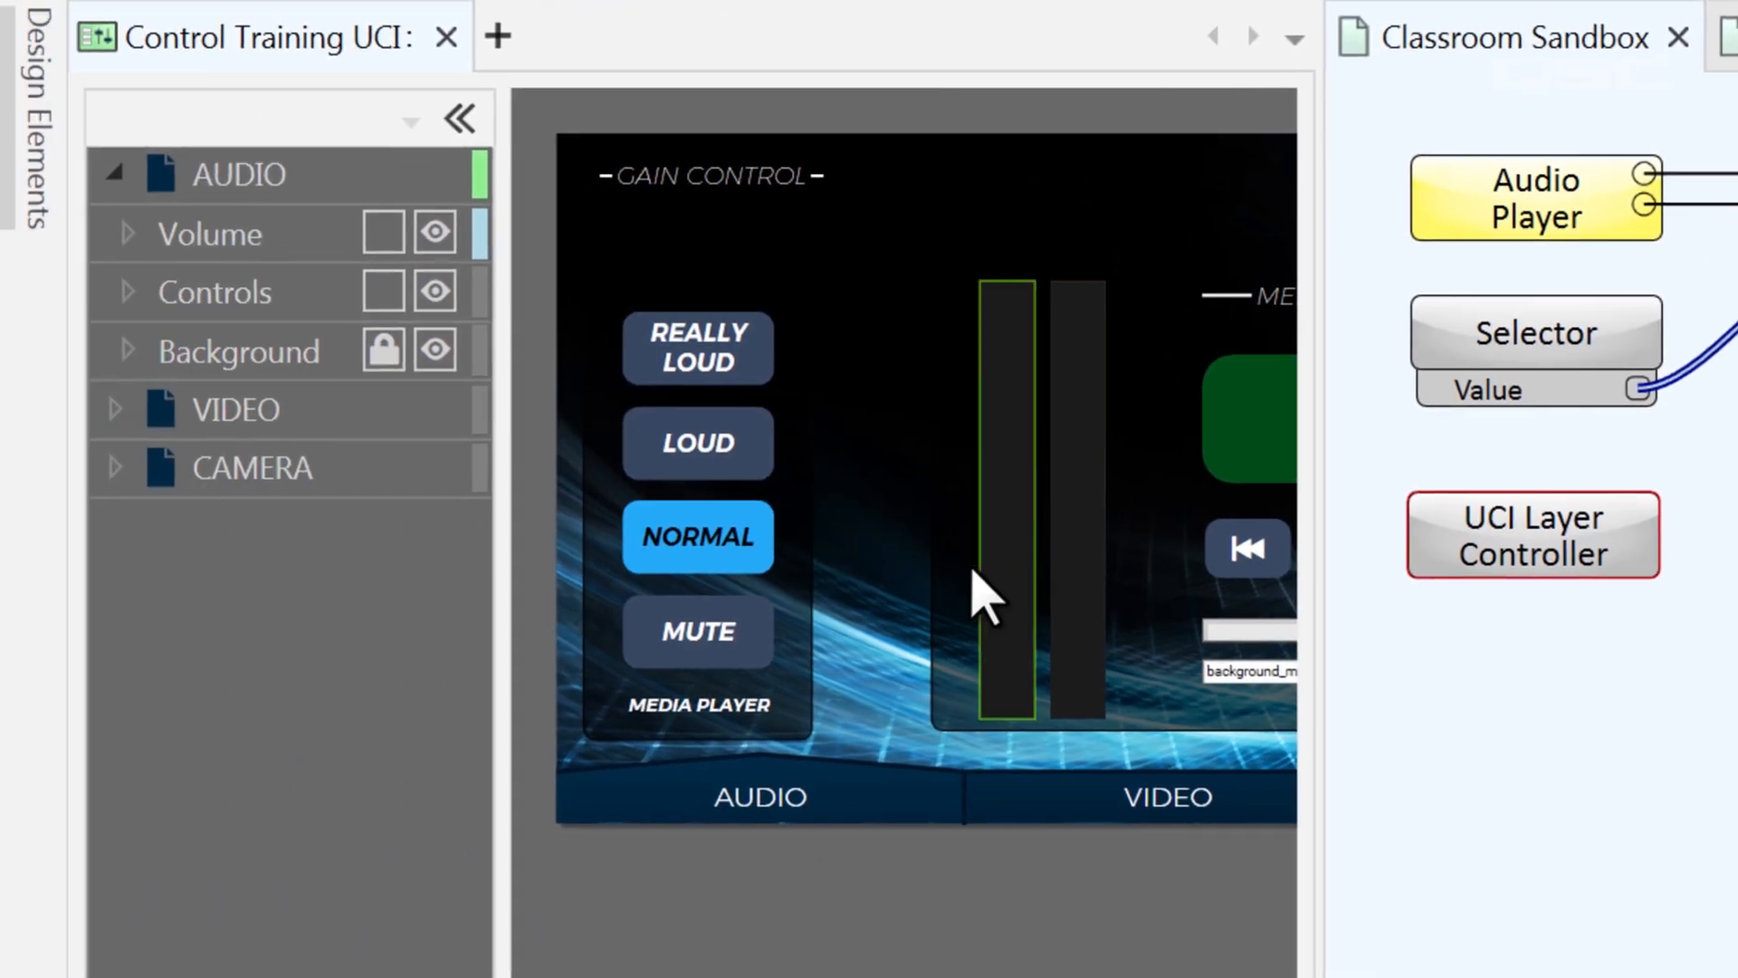
click(434, 233)
click(434, 234)
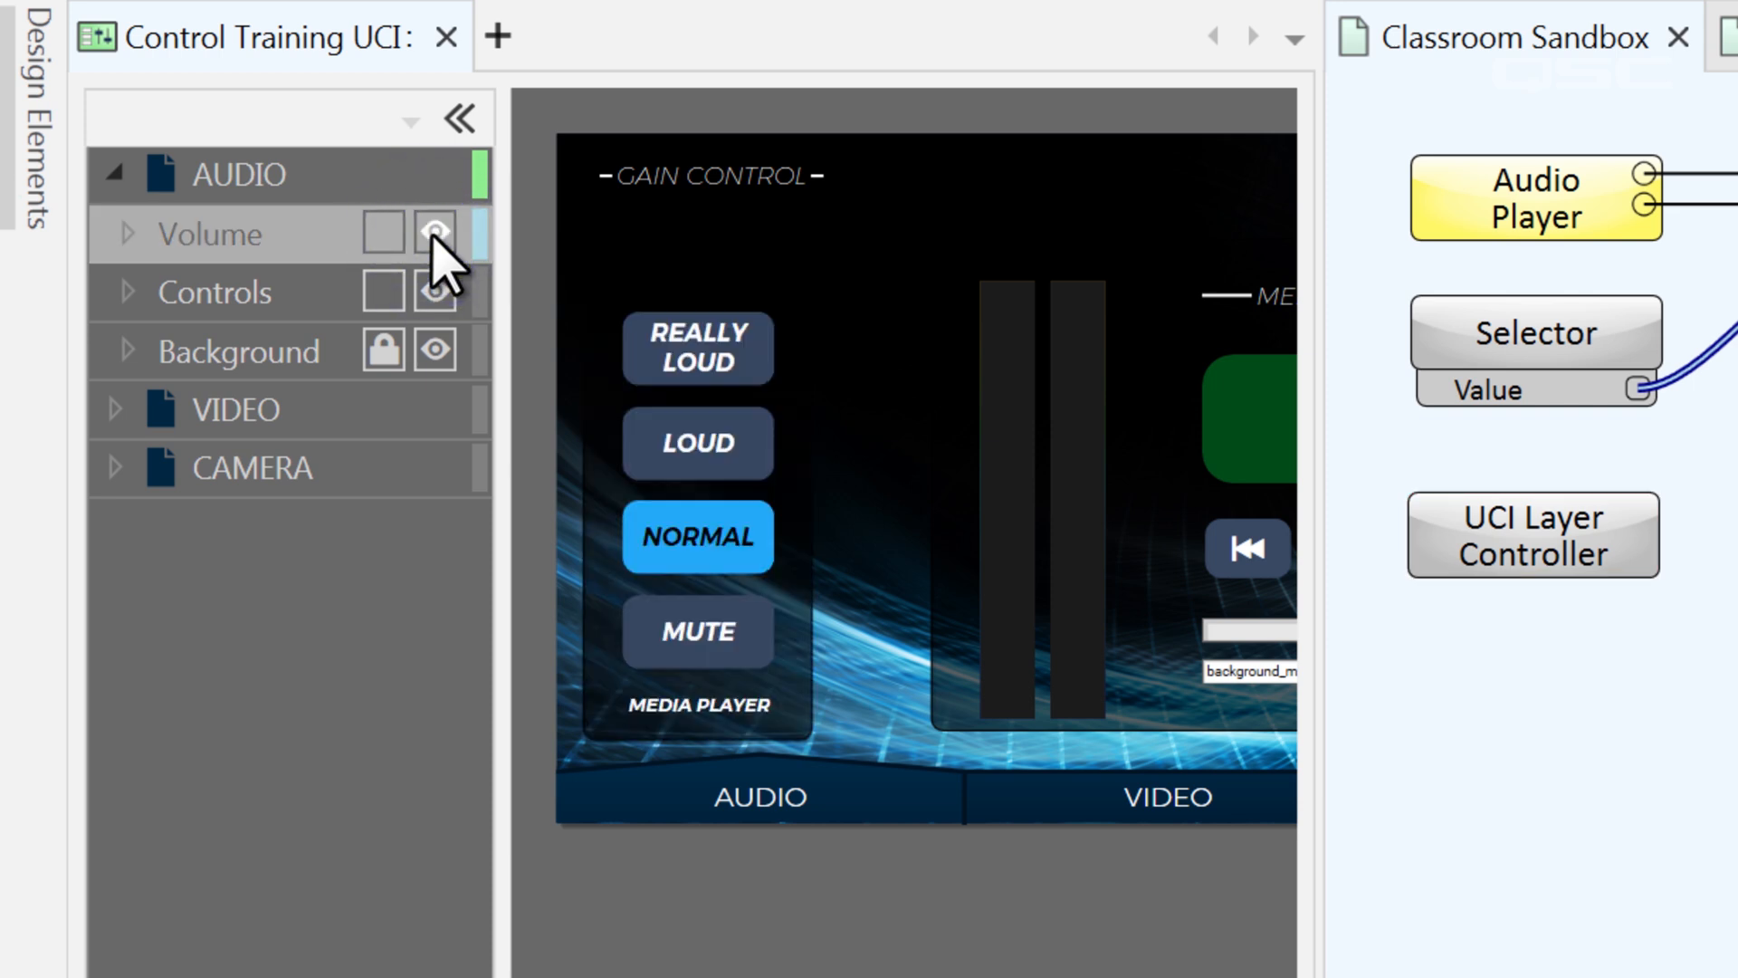
Set the UCI Layer Controller's UCI property to Control Training UCI and its page to AUDIO
click(1575, 544)
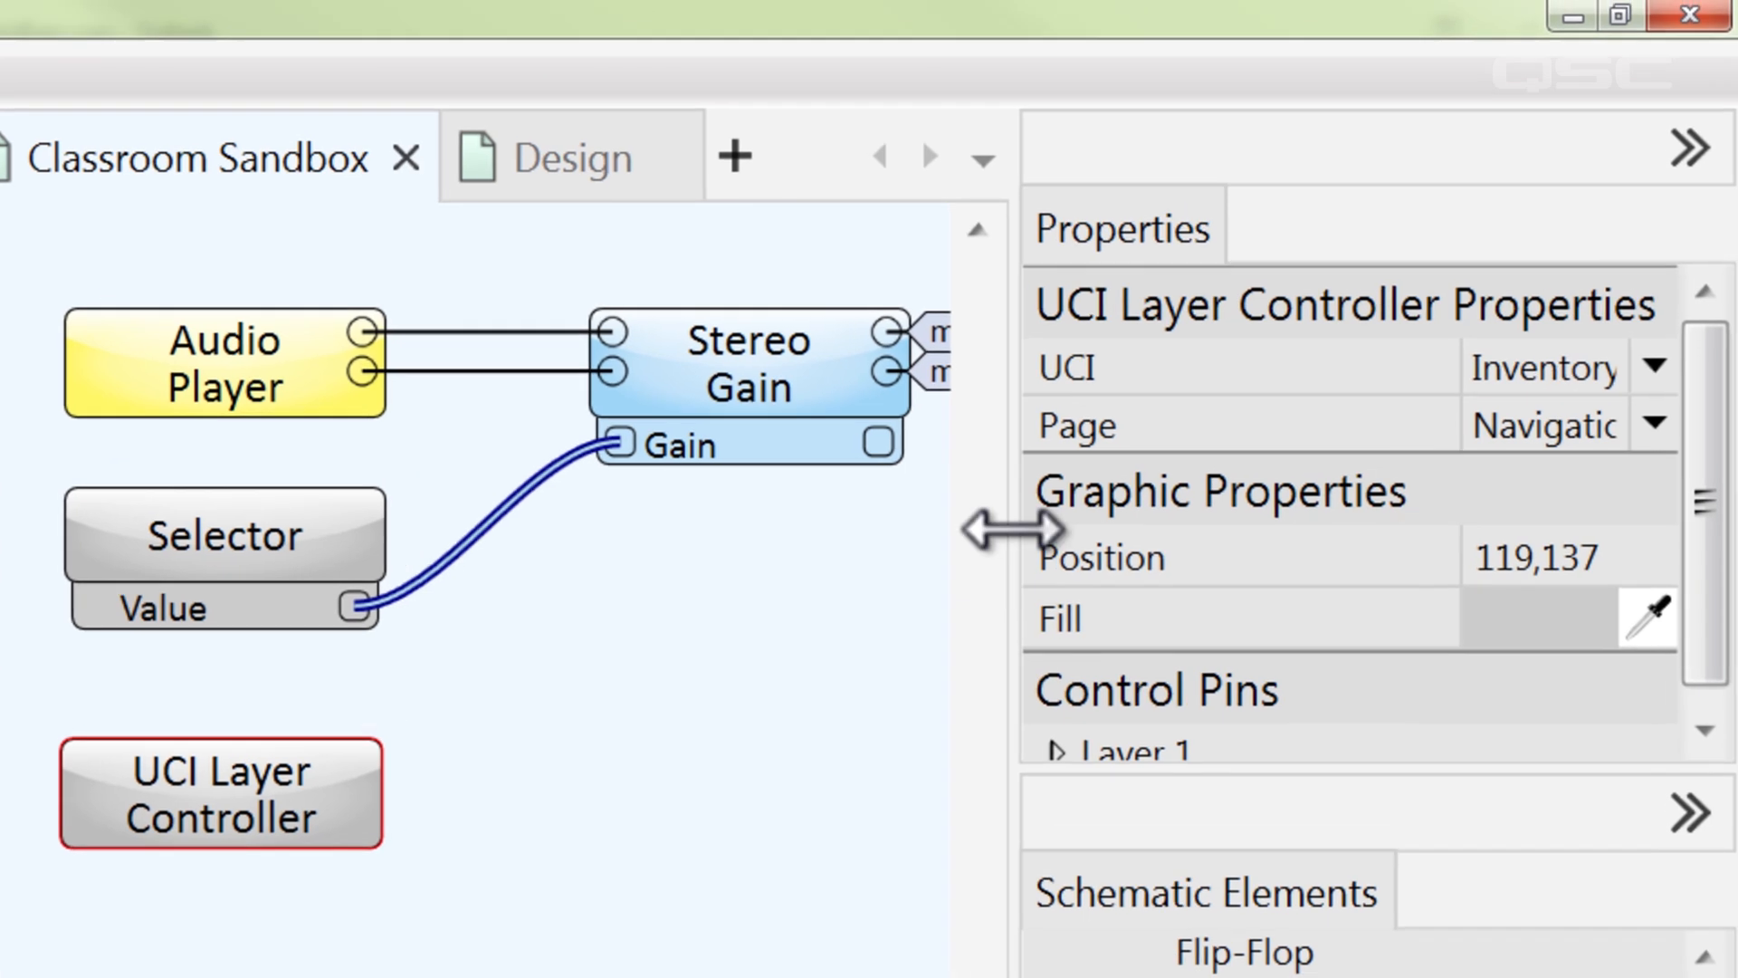
drag(1169, 344, 1107, 330)
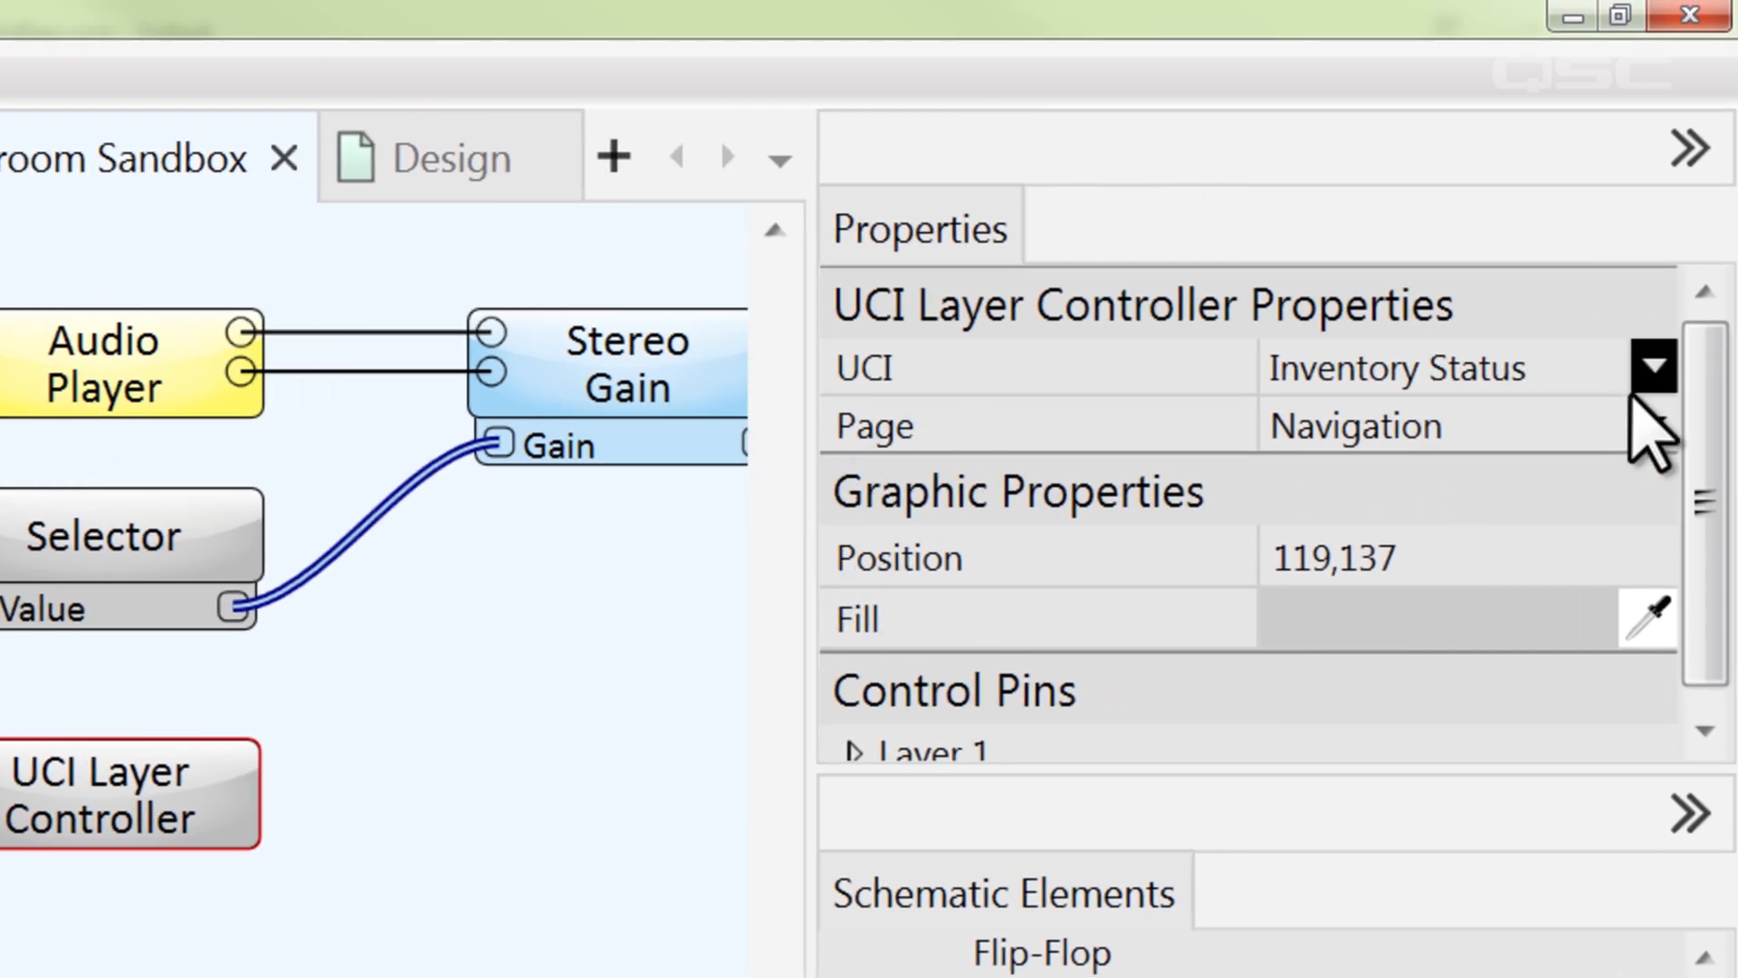
click(1654, 369)
click(1629, 422)
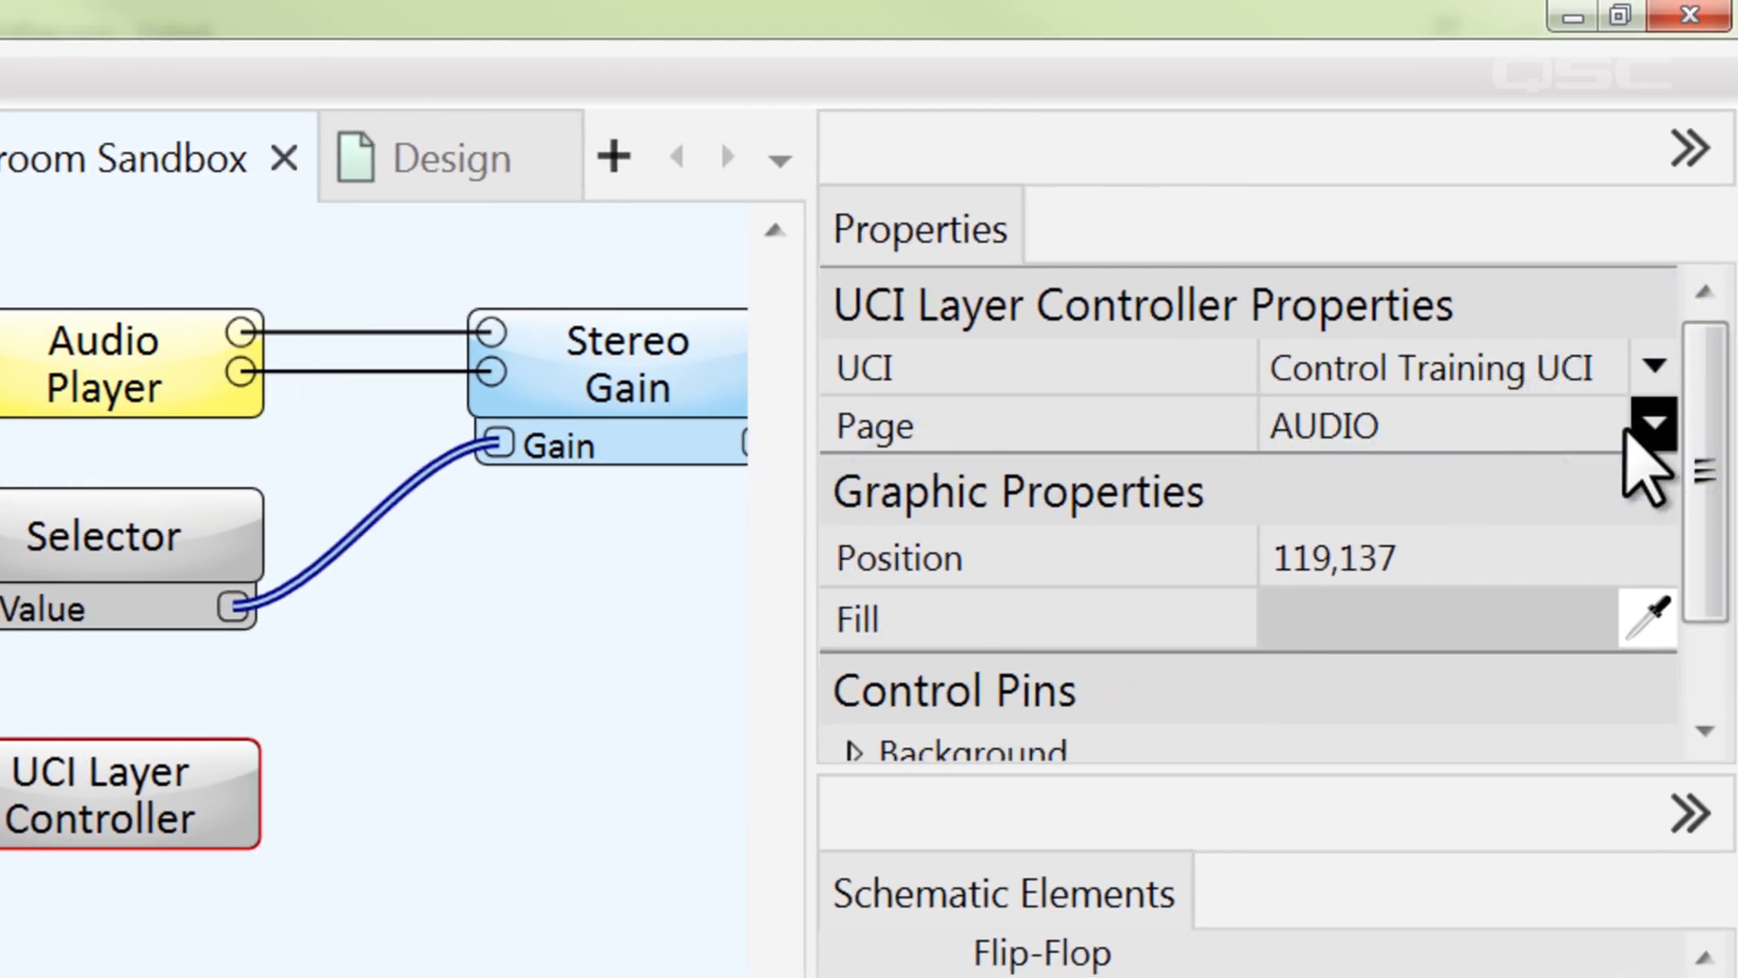
click(1654, 425)
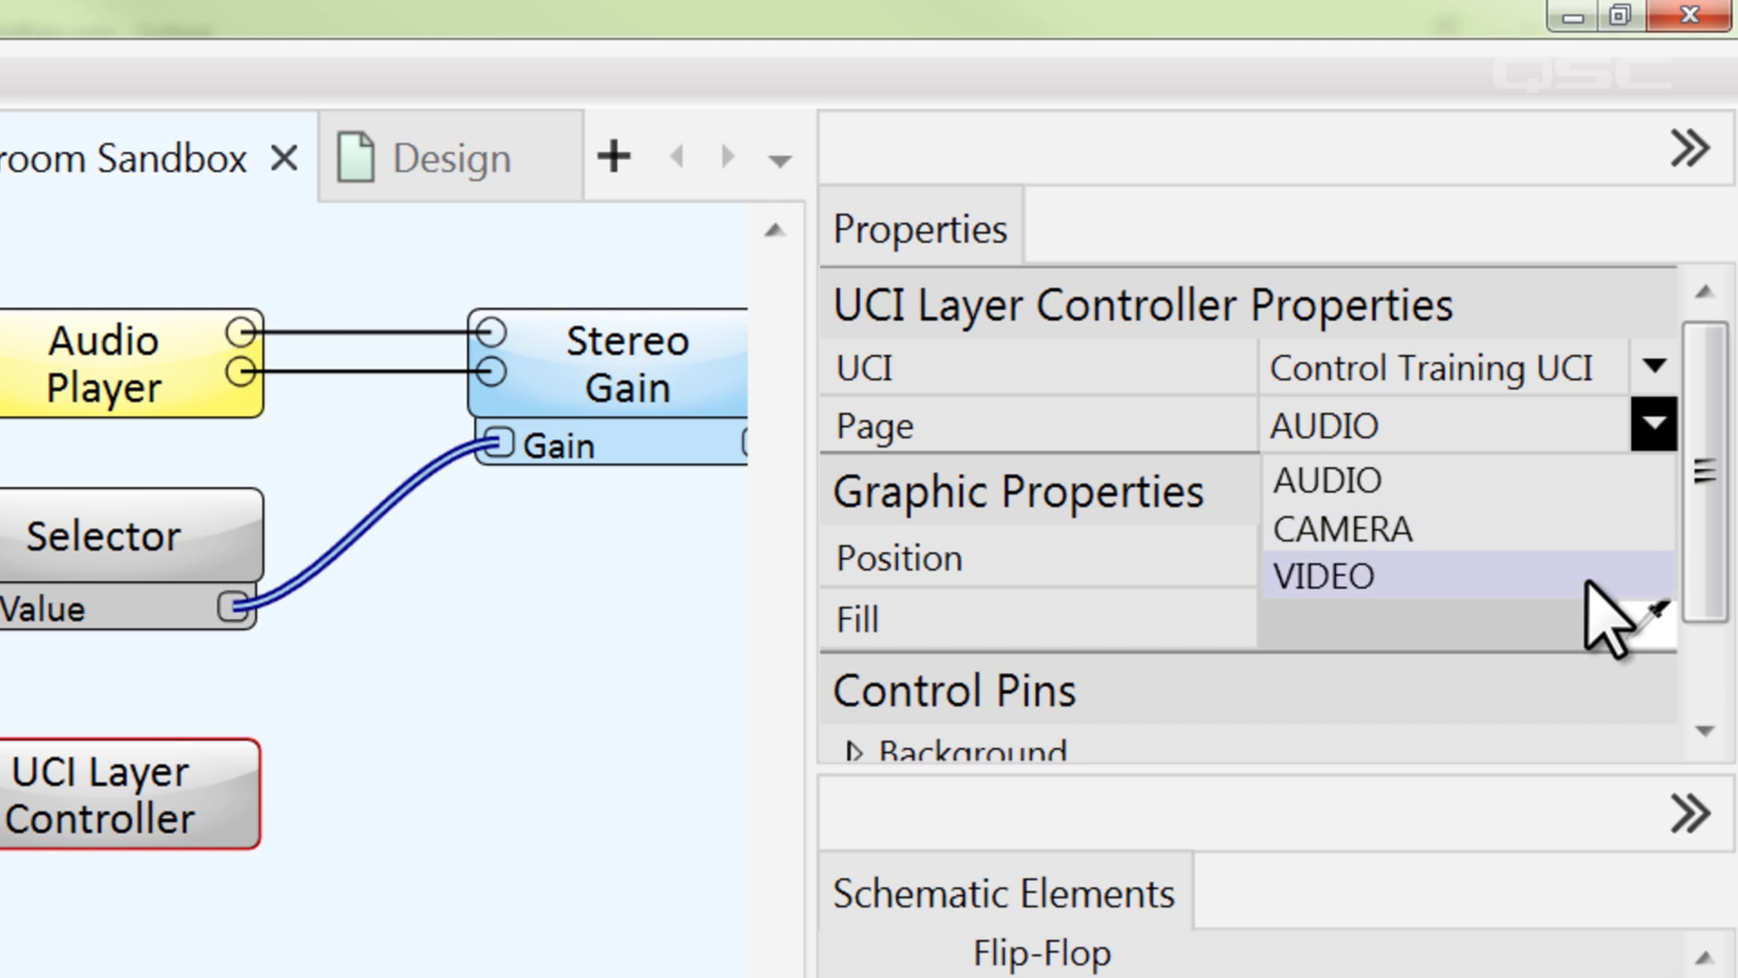
click(1580, 493)
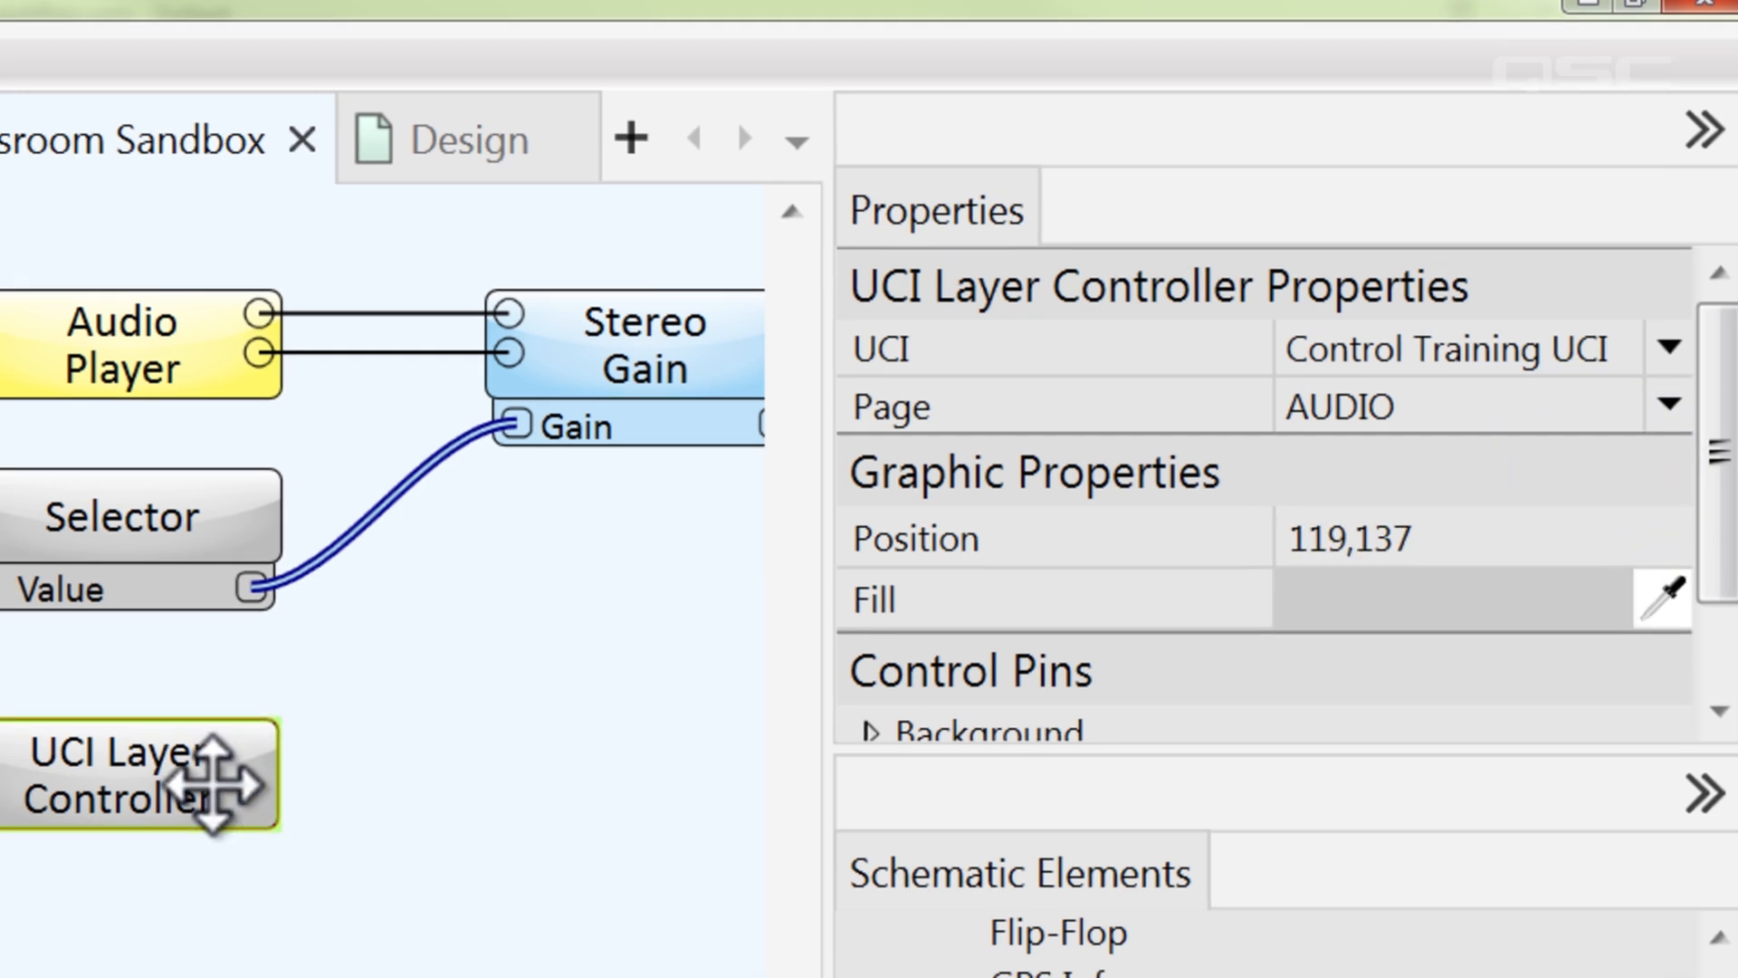
Open the UCI Layer Controller's control panel and add a new layer to the AUDIO page
double_click(204, 810)
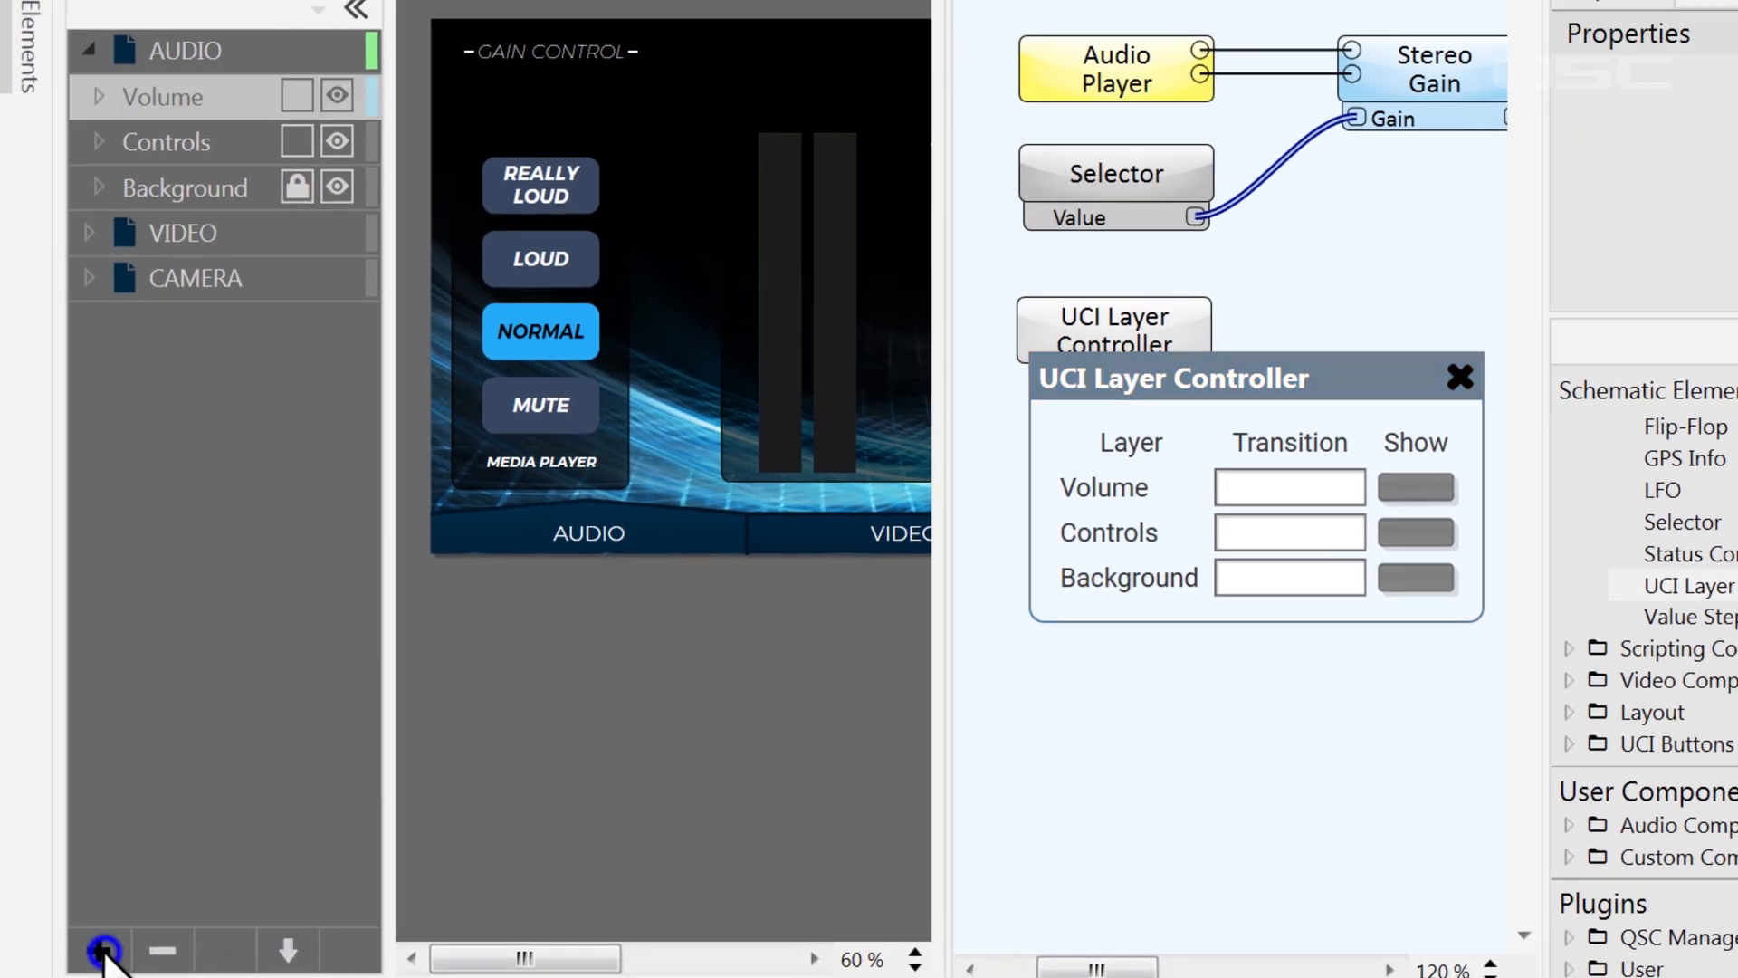
click(102, 951)
click(179, 900)
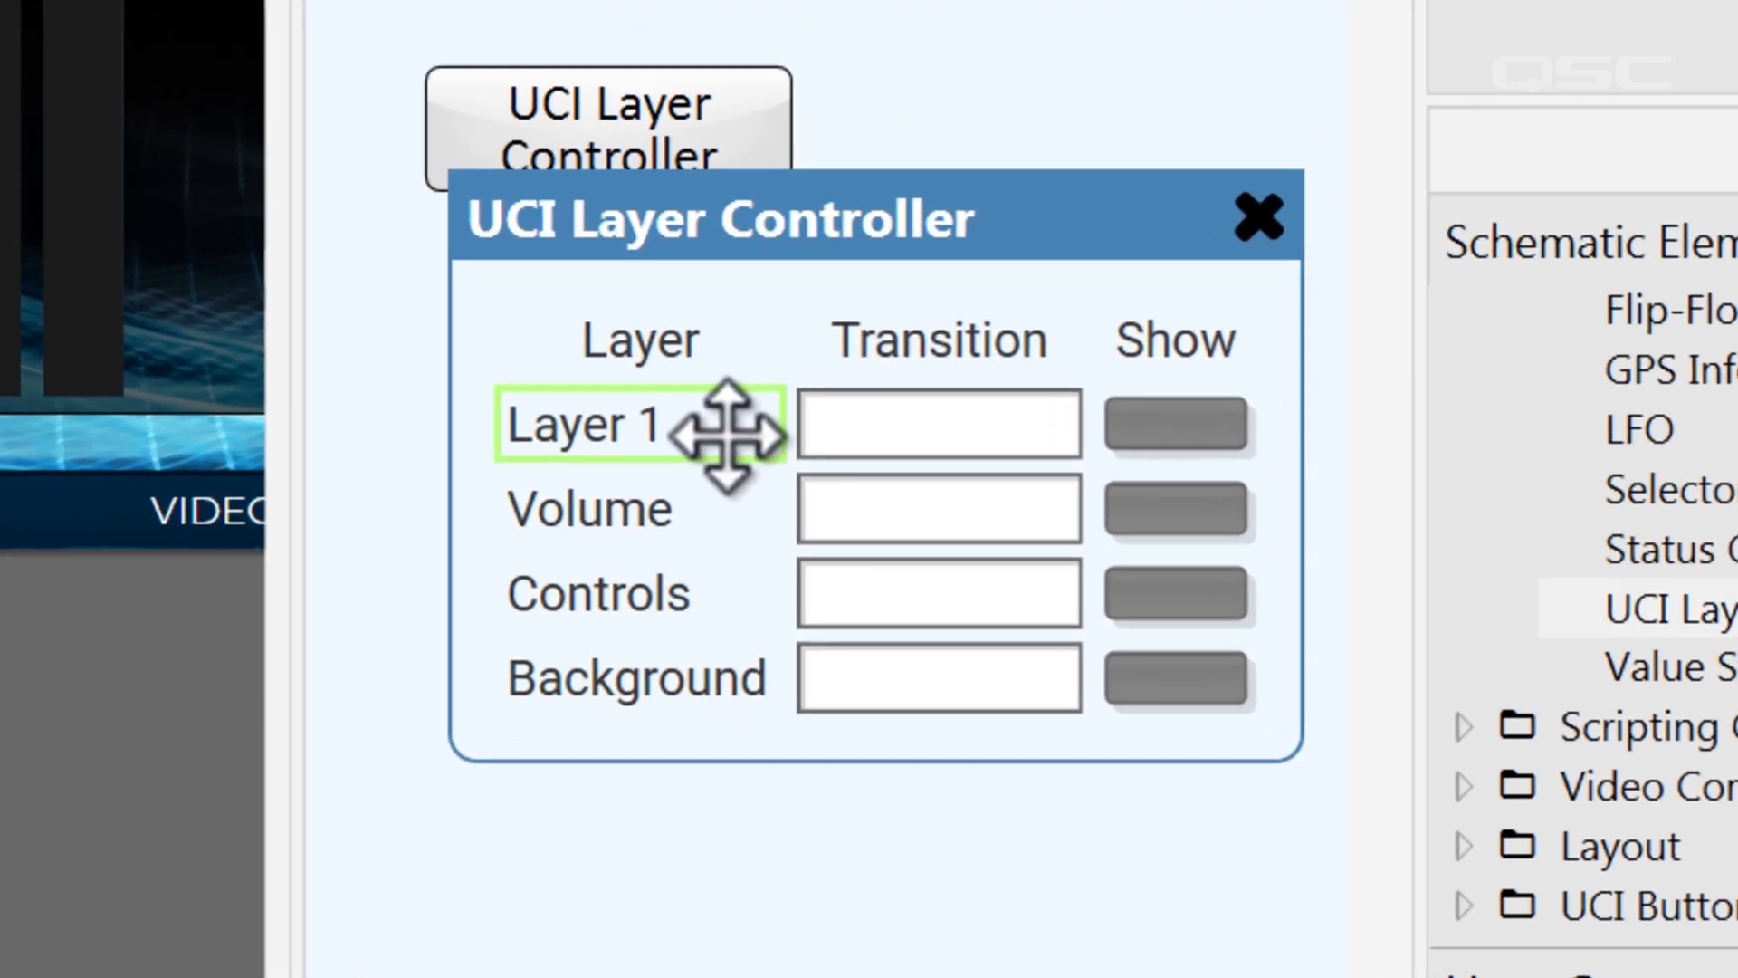
Switch to Run Mode and set the Volume layer's transition to left in the UCI Layer Controller
key(F5)
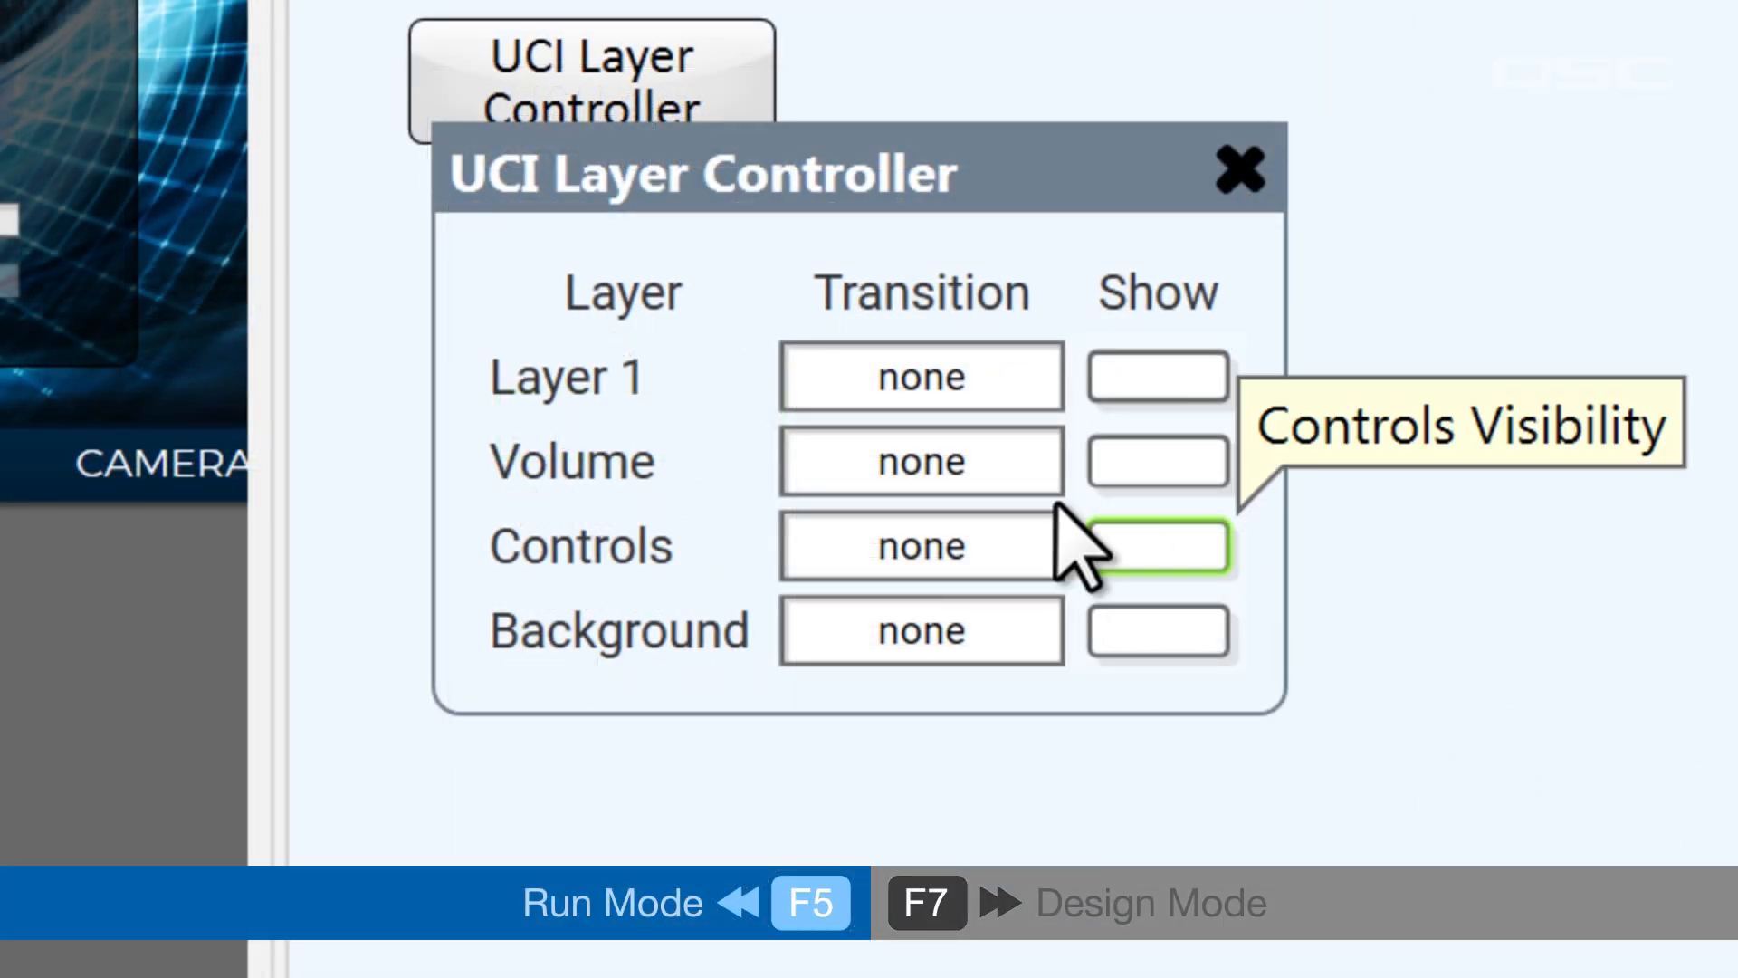
click(996, 476)
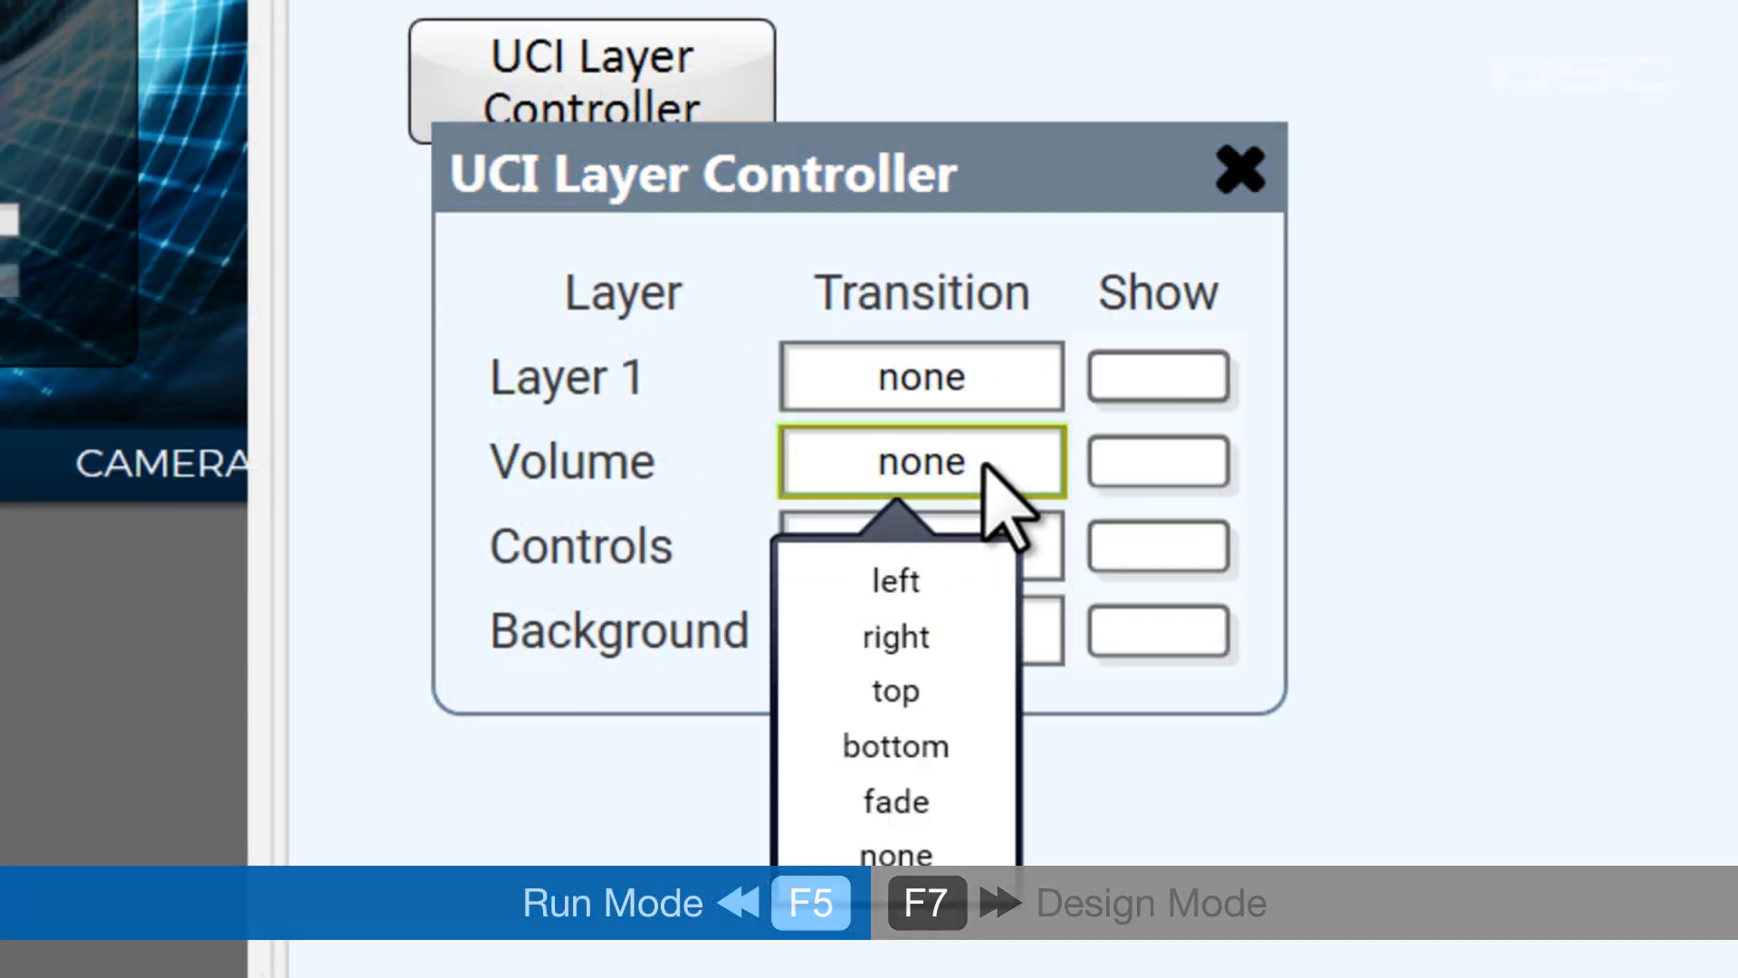
click(980, 590)
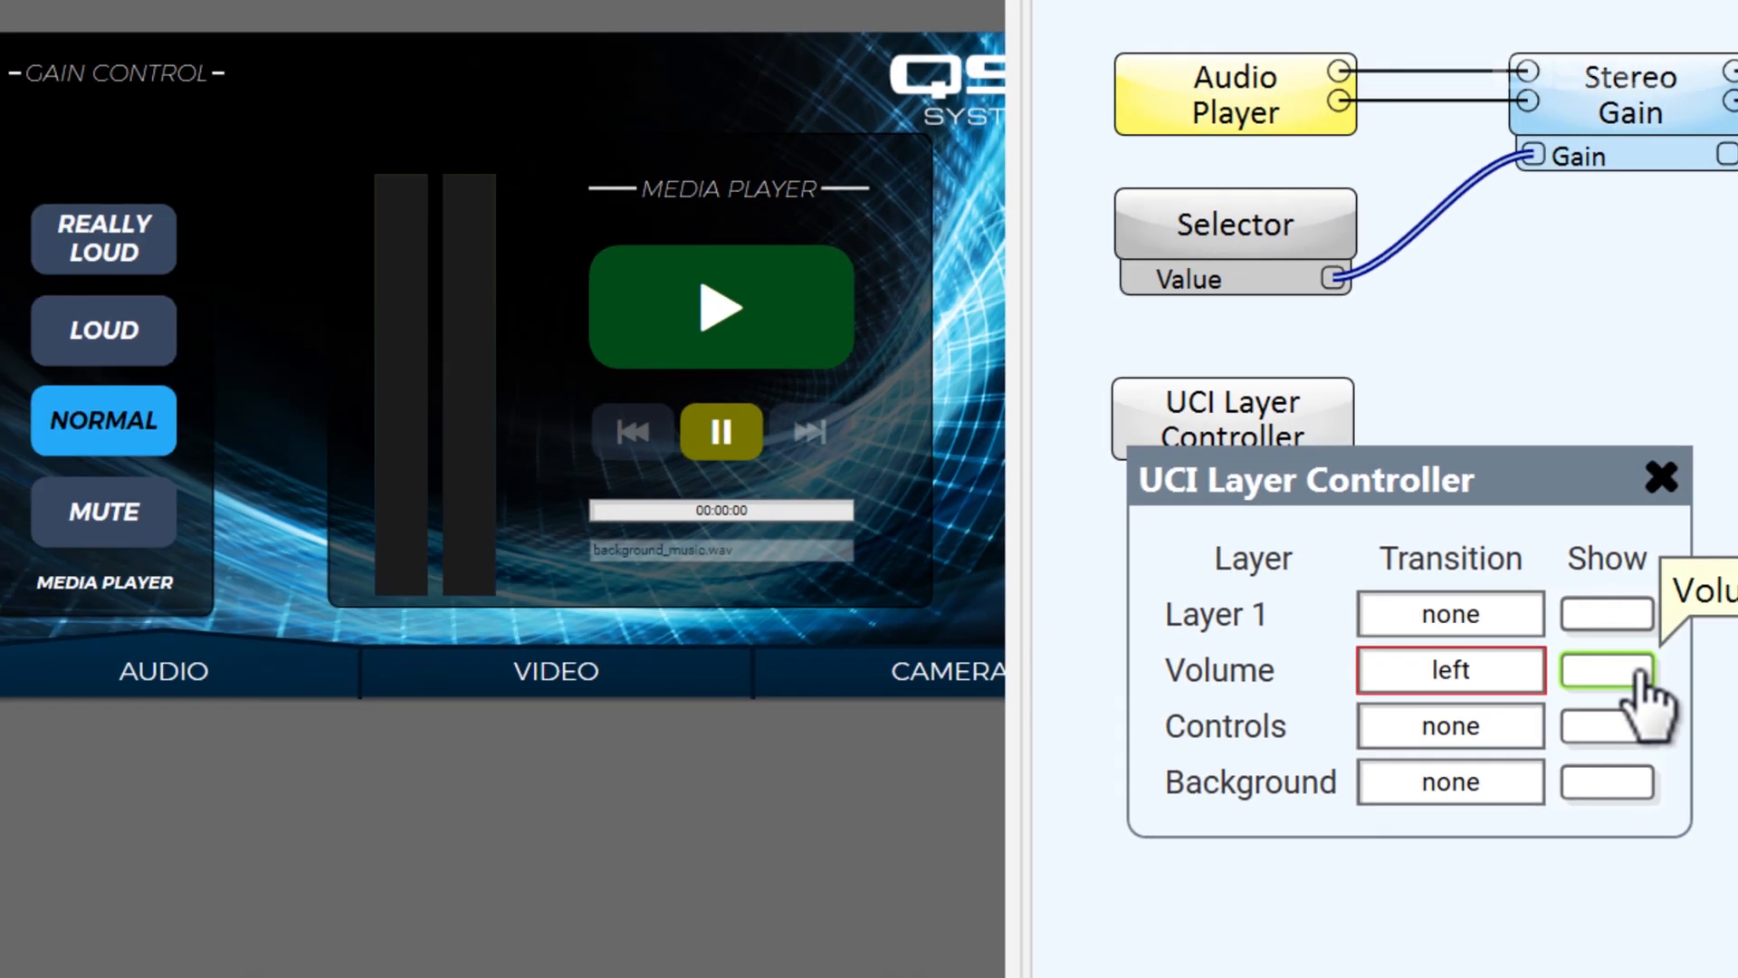
Hide, show and hide the Volume layer again with the UCI Layer Controller to test its transition
click(1195, 463)
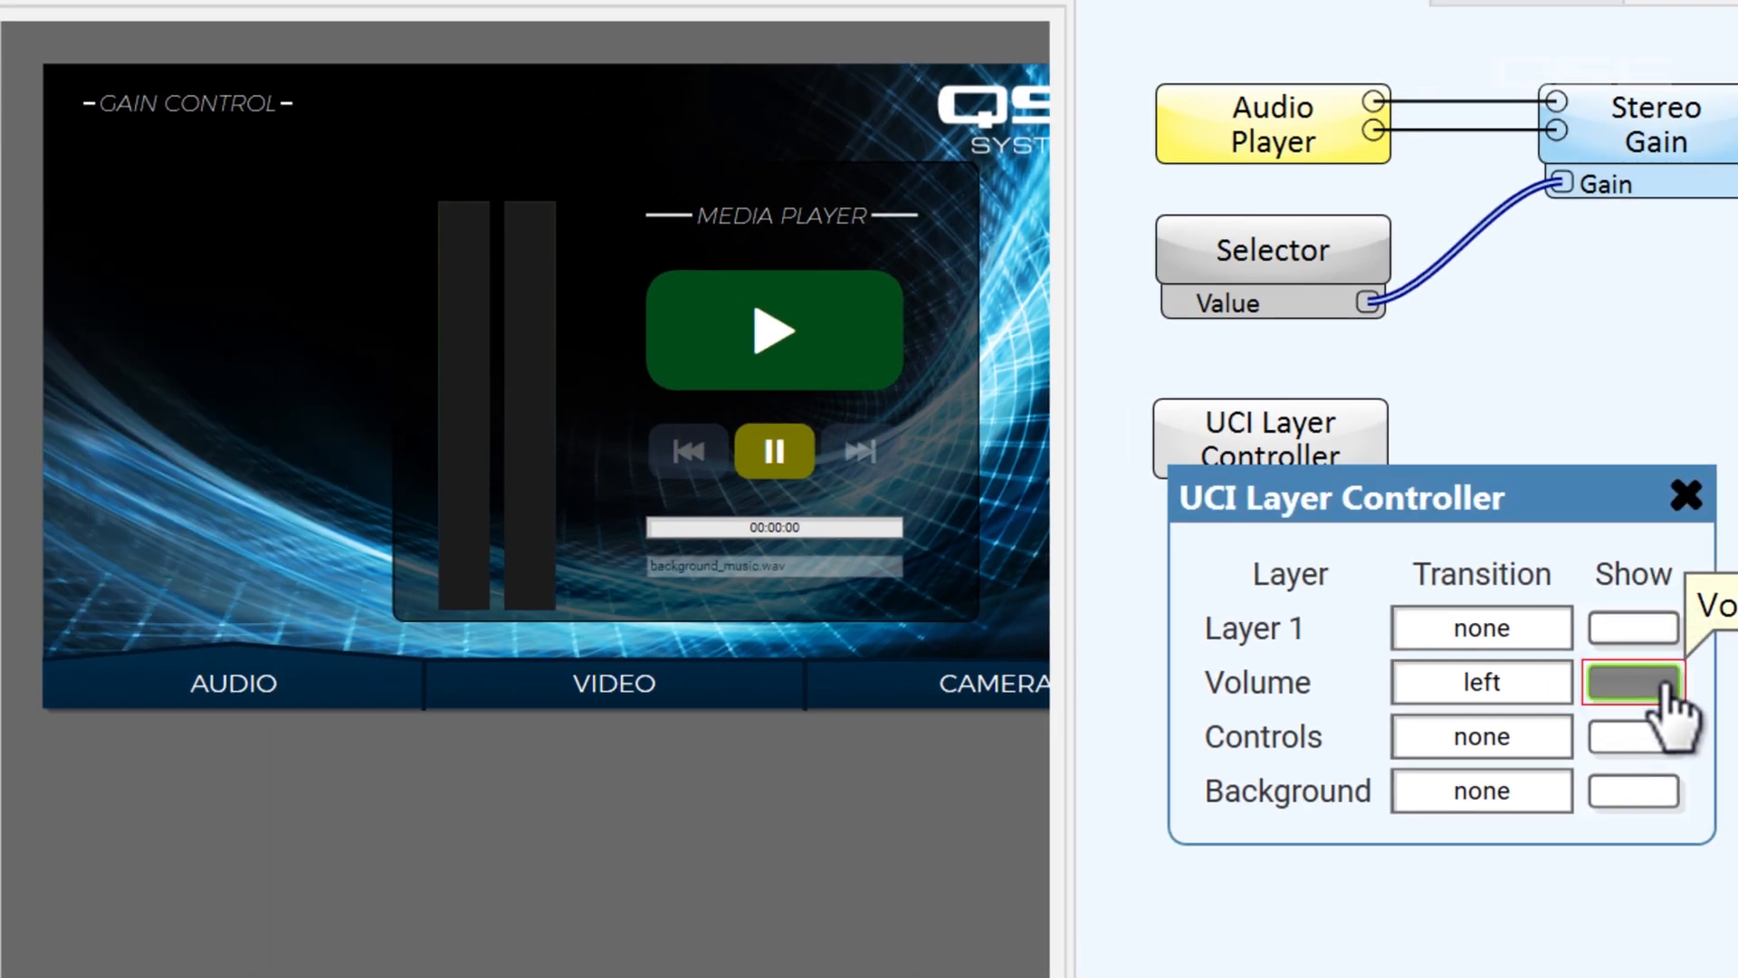
click(1664, 686)
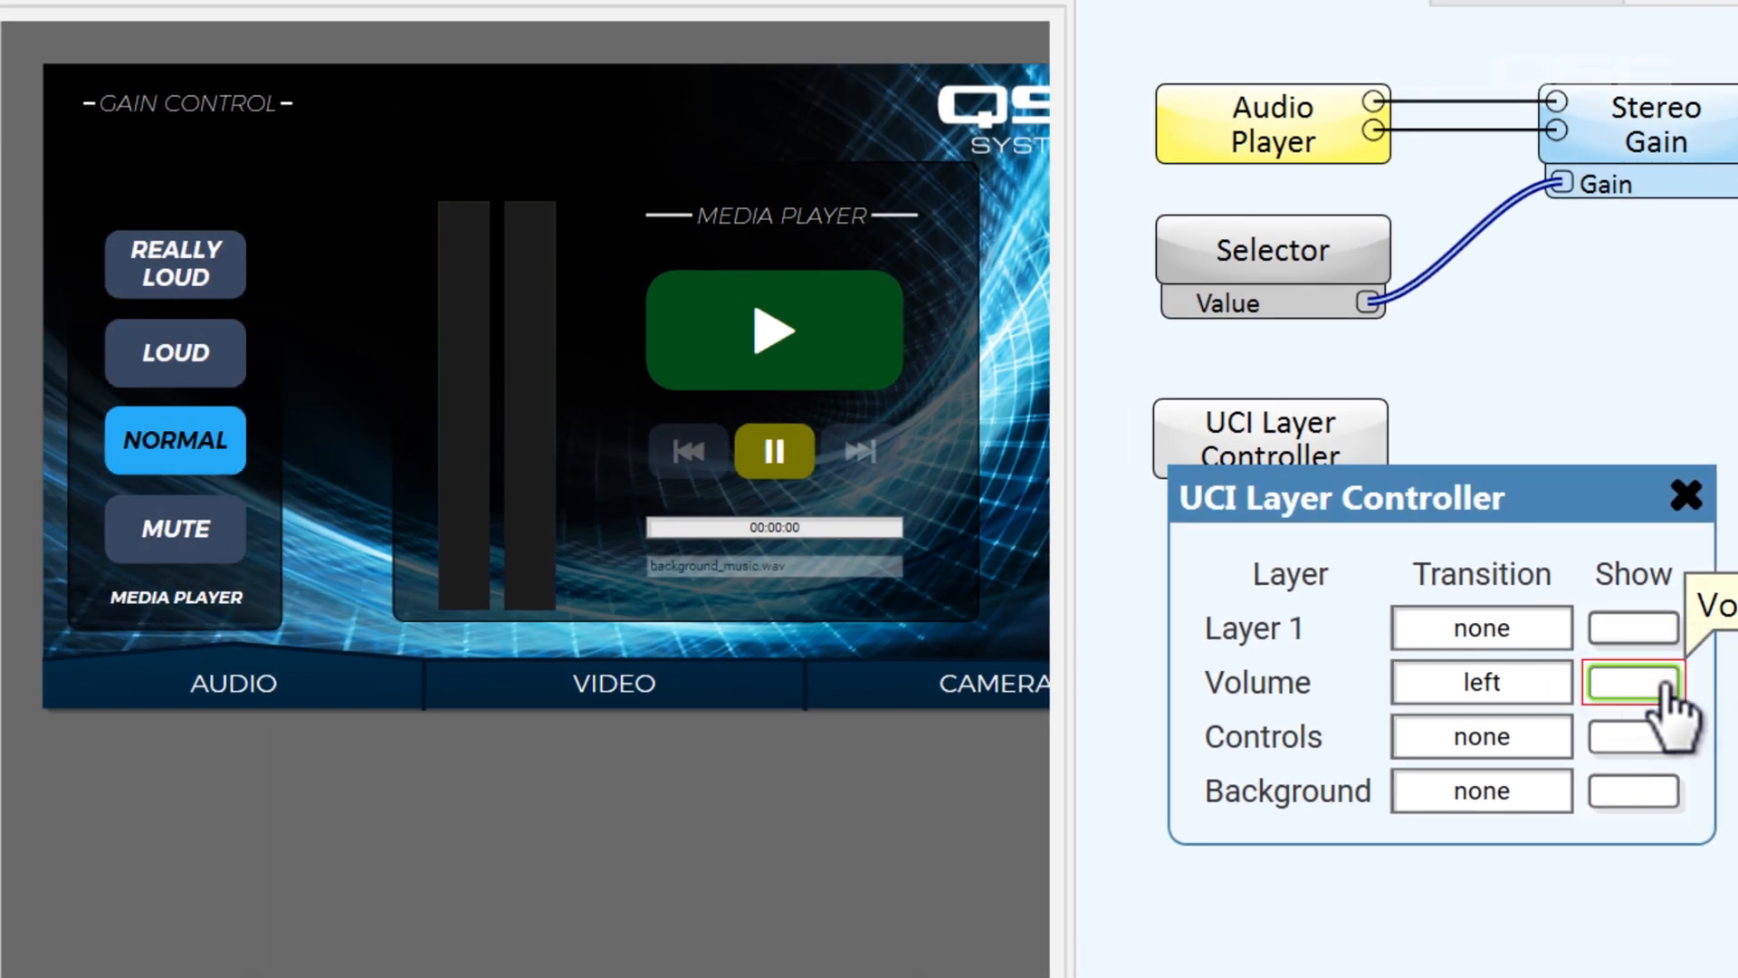
click(1664, 688)
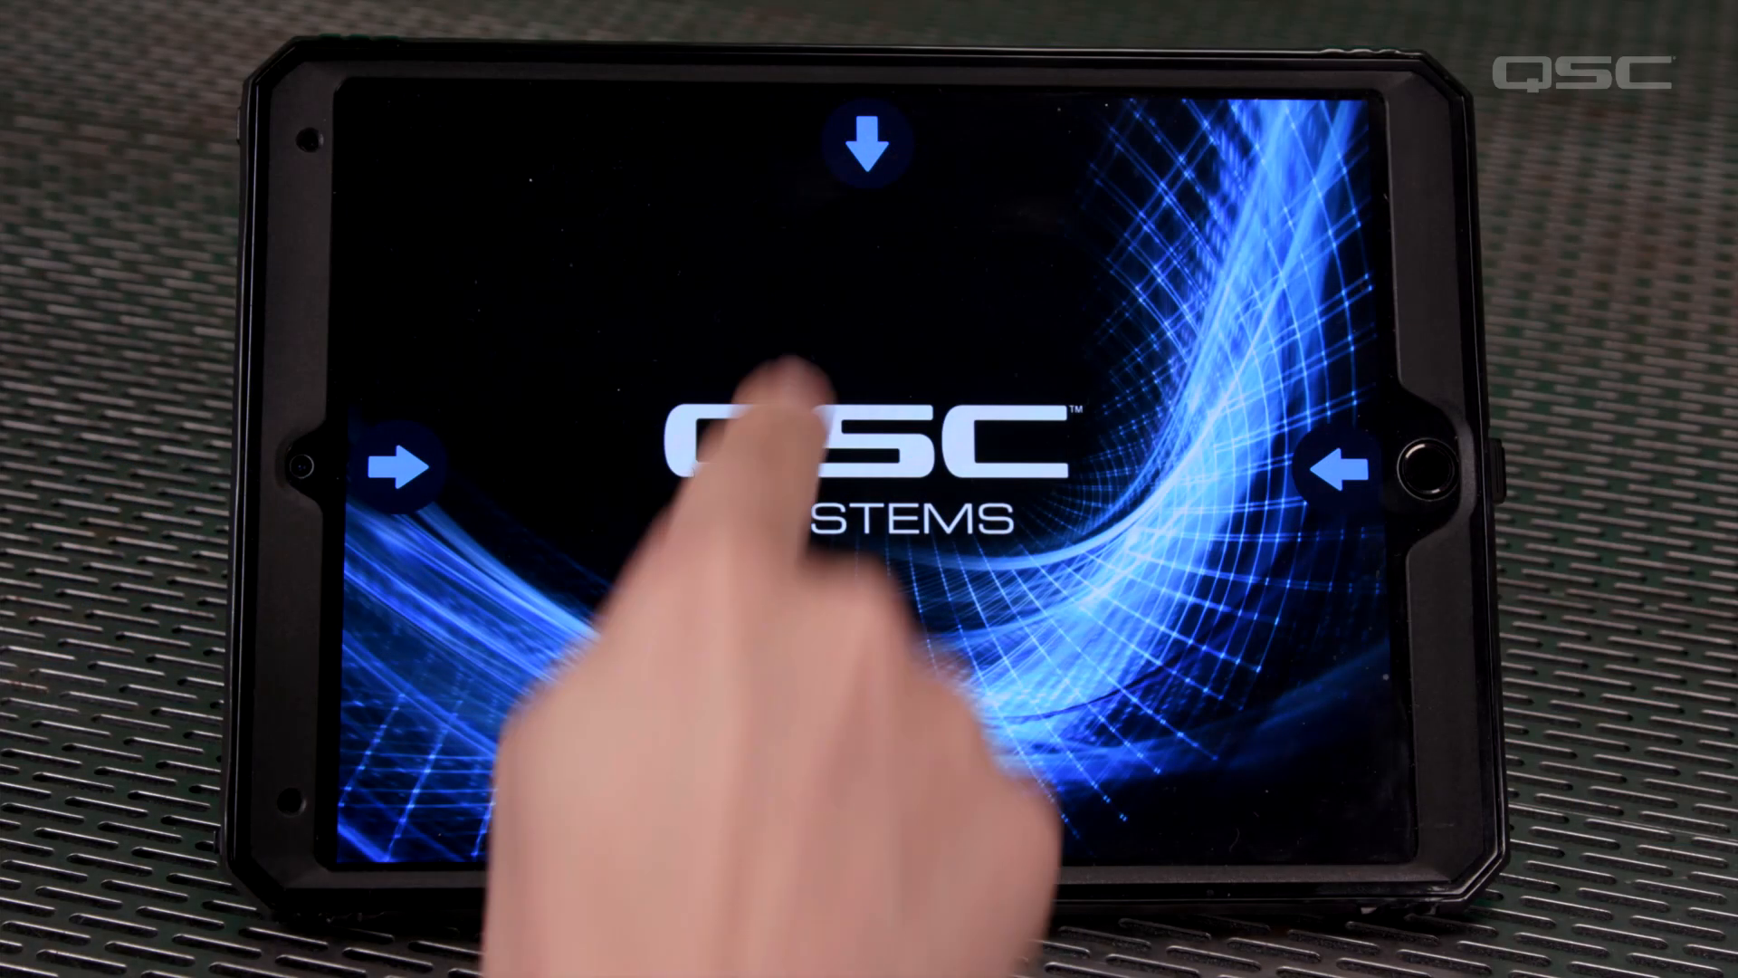
click(867, 145)
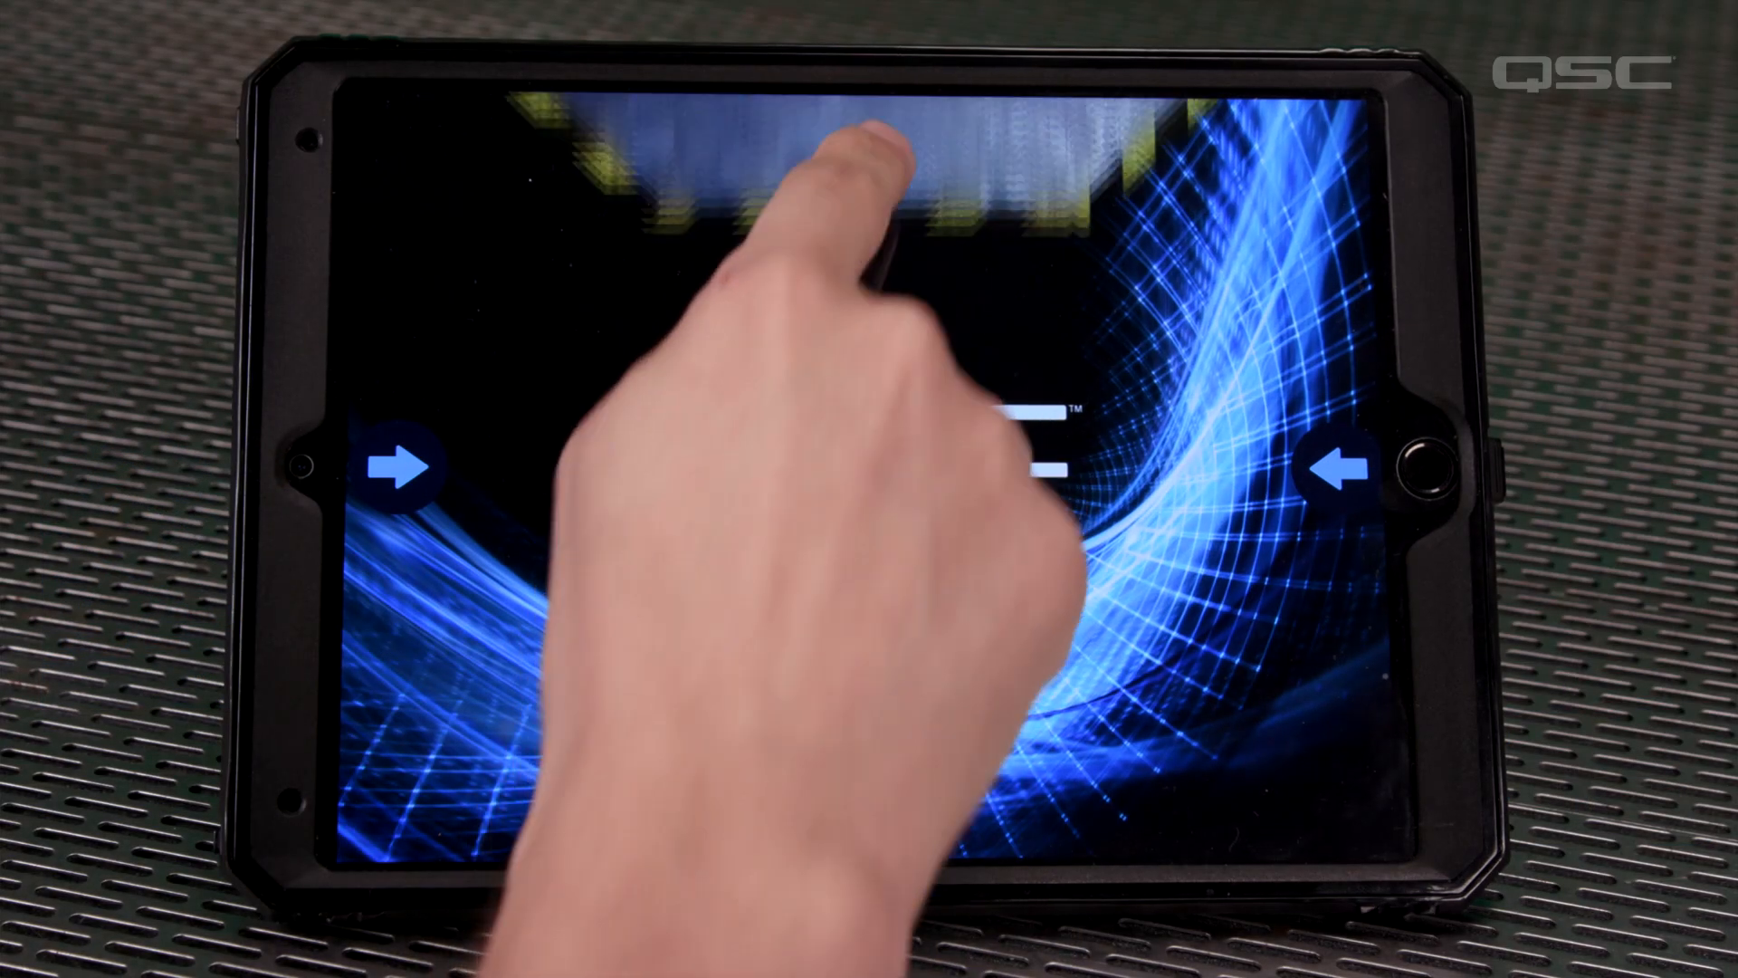
click(871, 796)
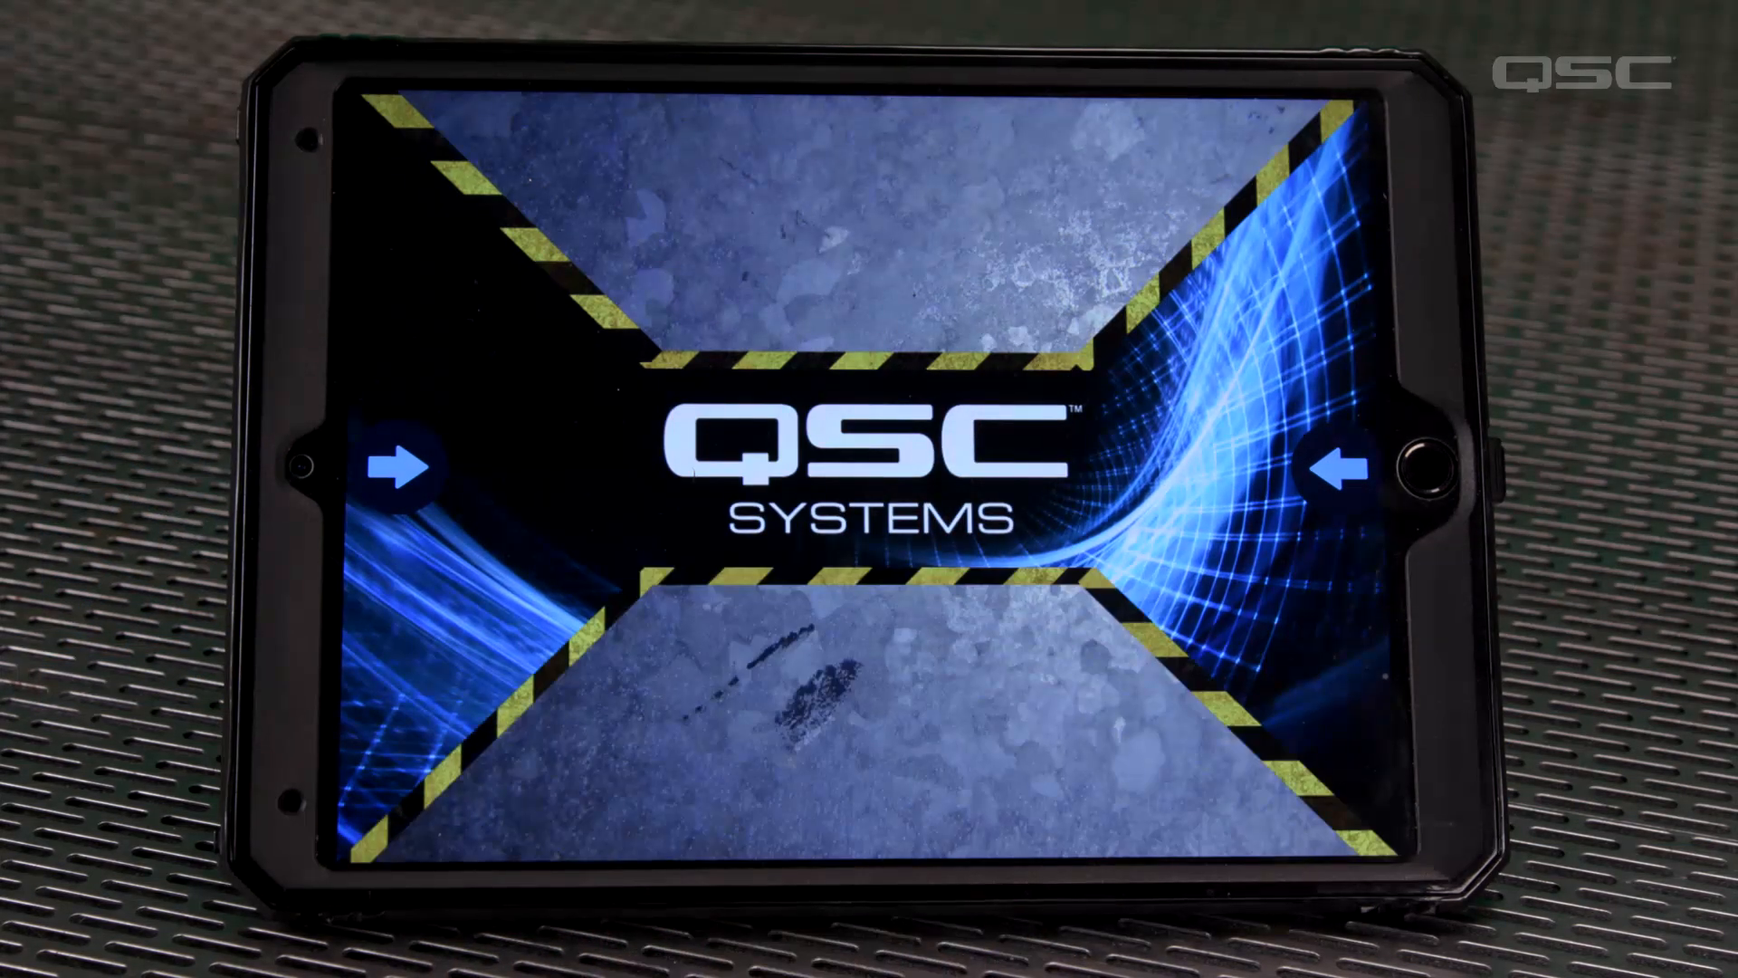
click(399, 467)
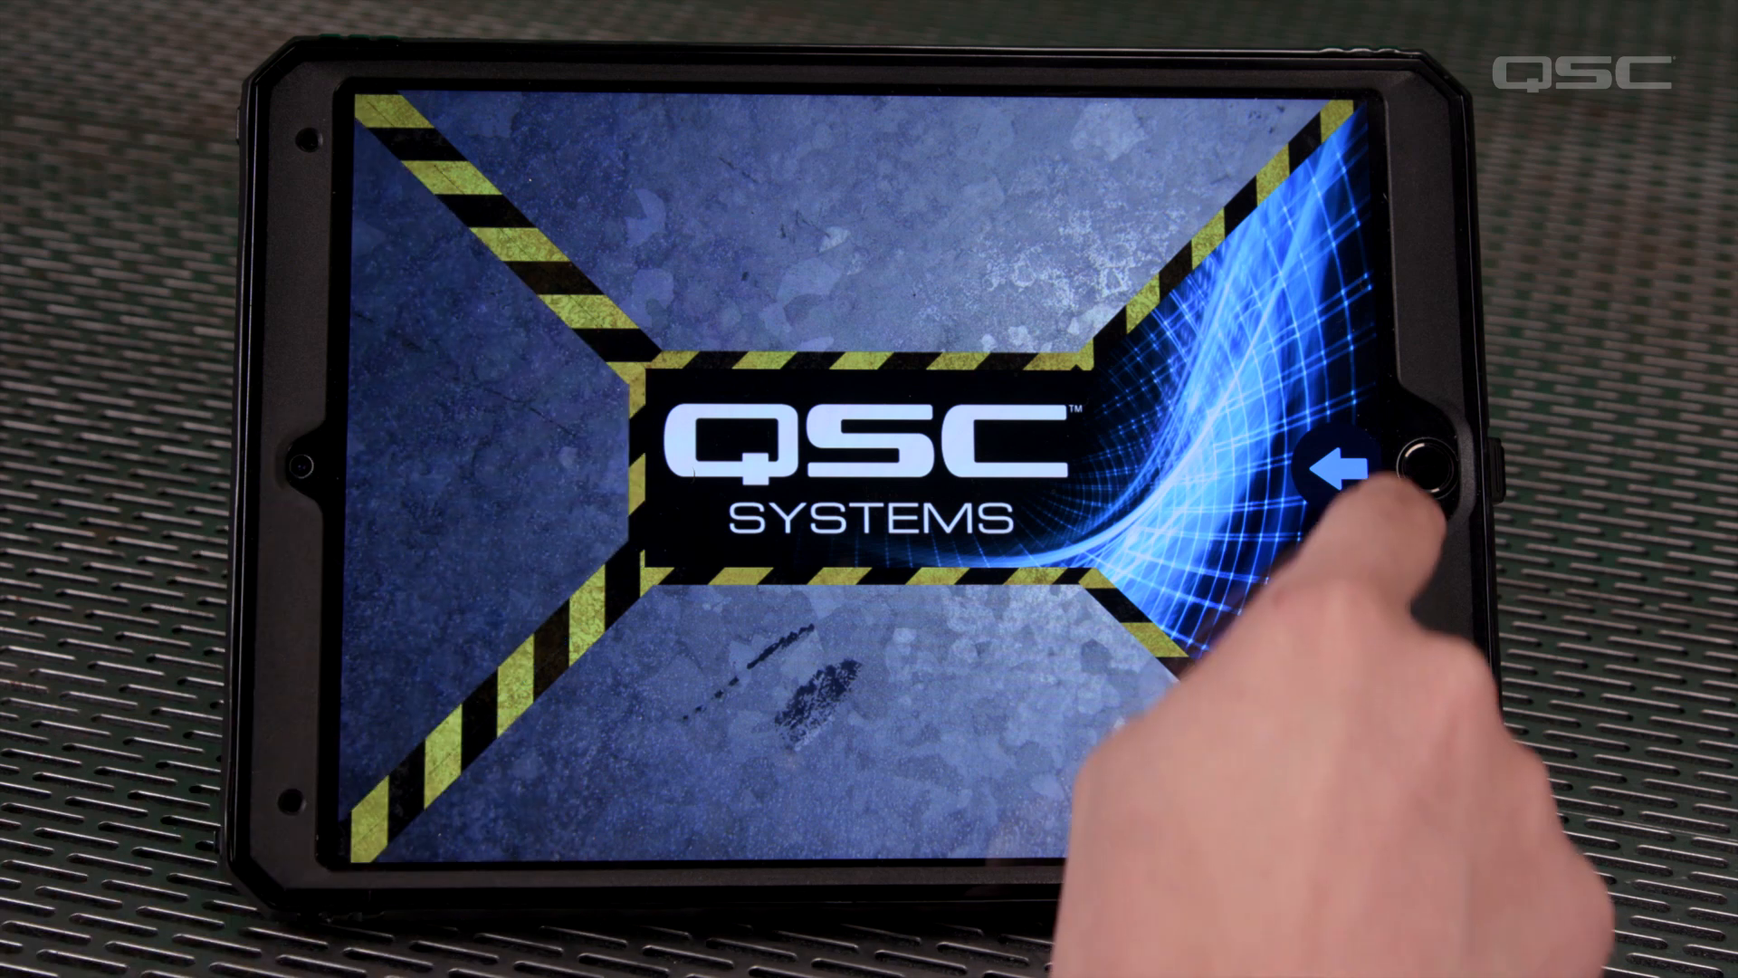
Test the layer transitions on the QSC Systems tablet interface using the blue panel's arrow, the centre logo and the CLEAR control
click(1339, 467)
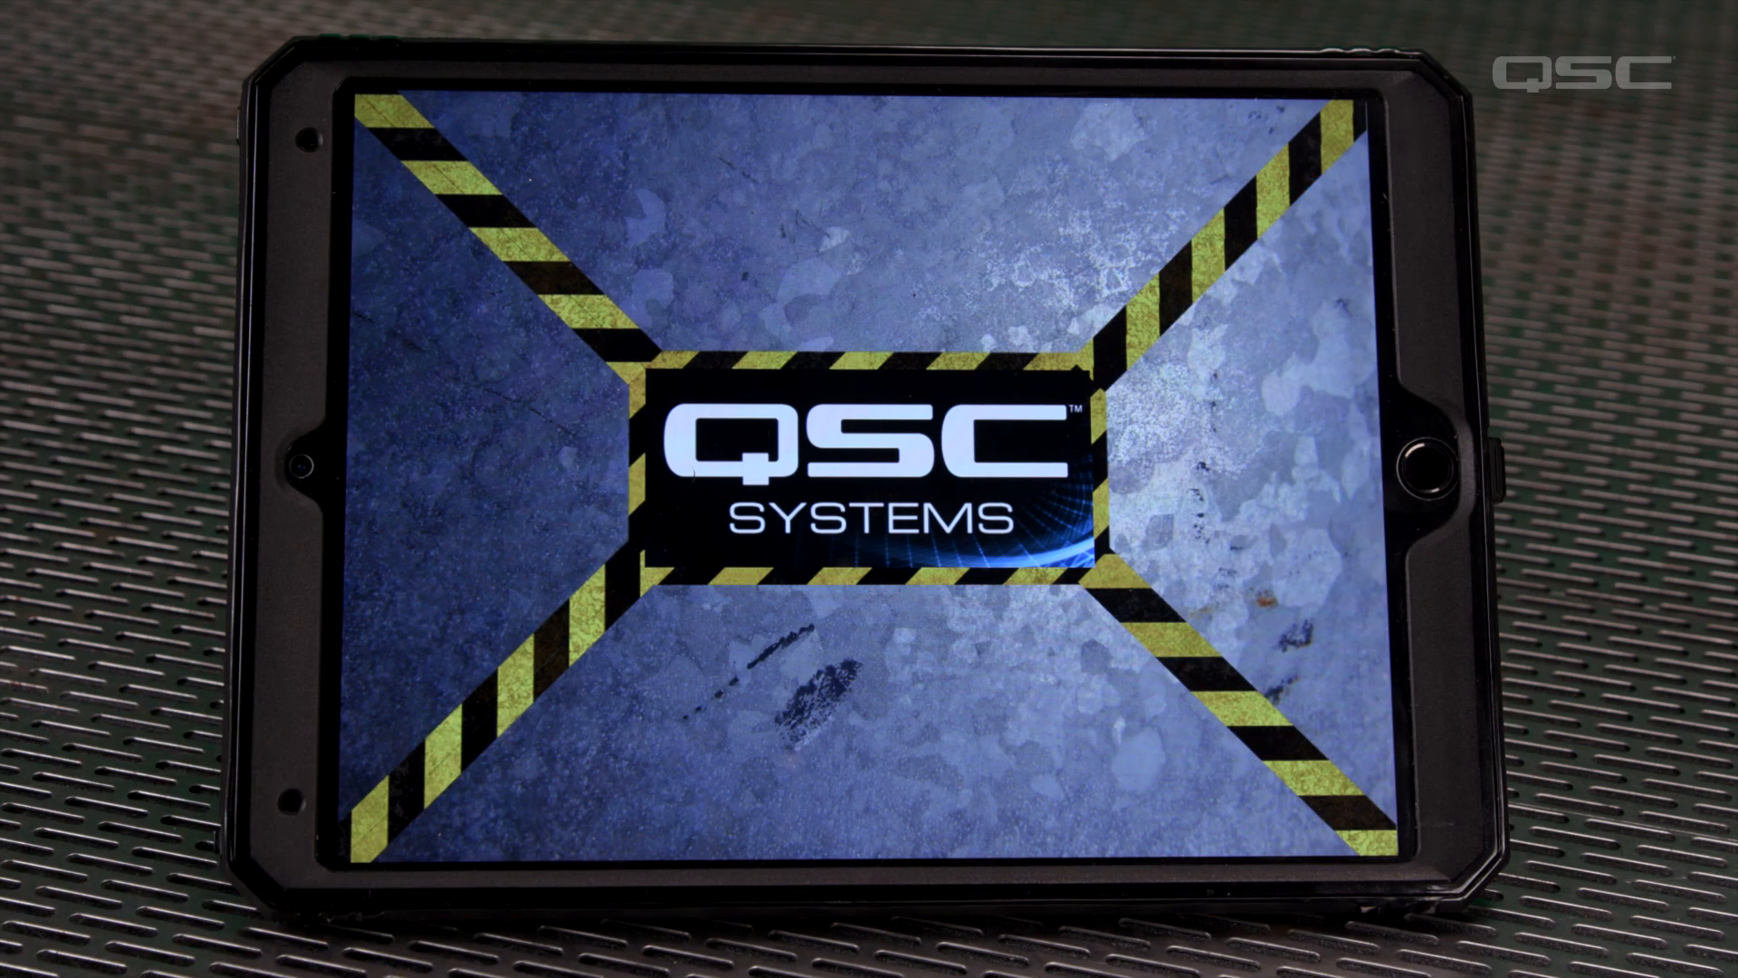
click(847, 463)
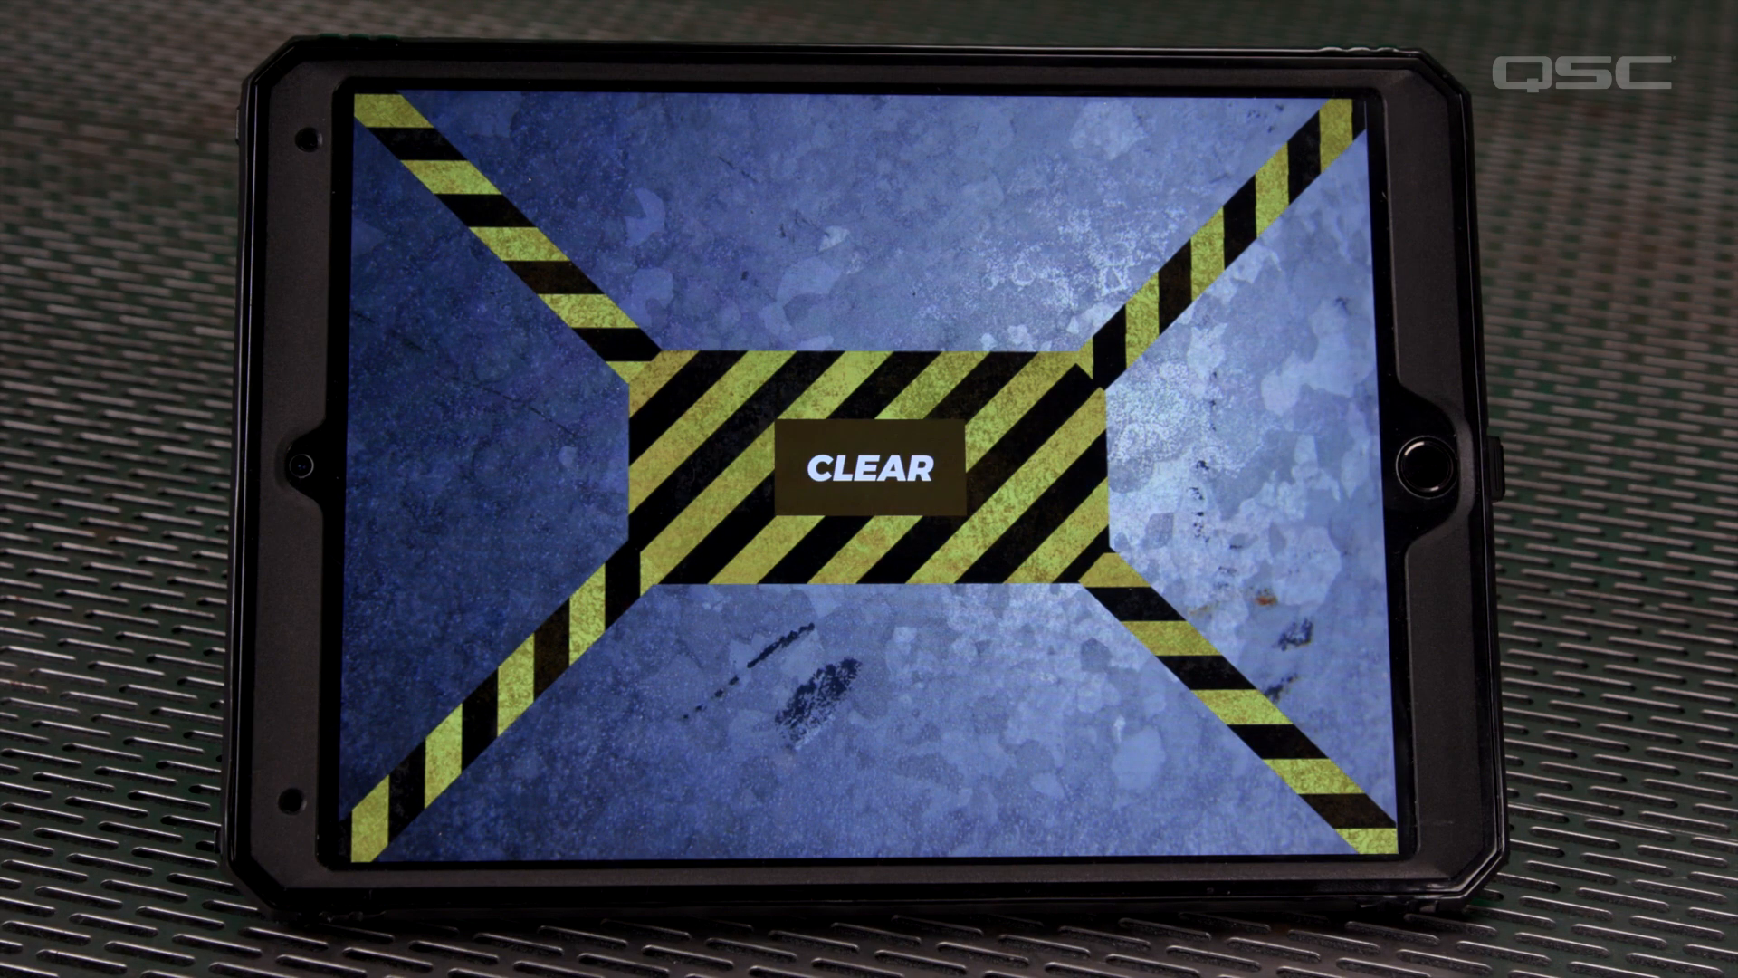
click(870, 467)
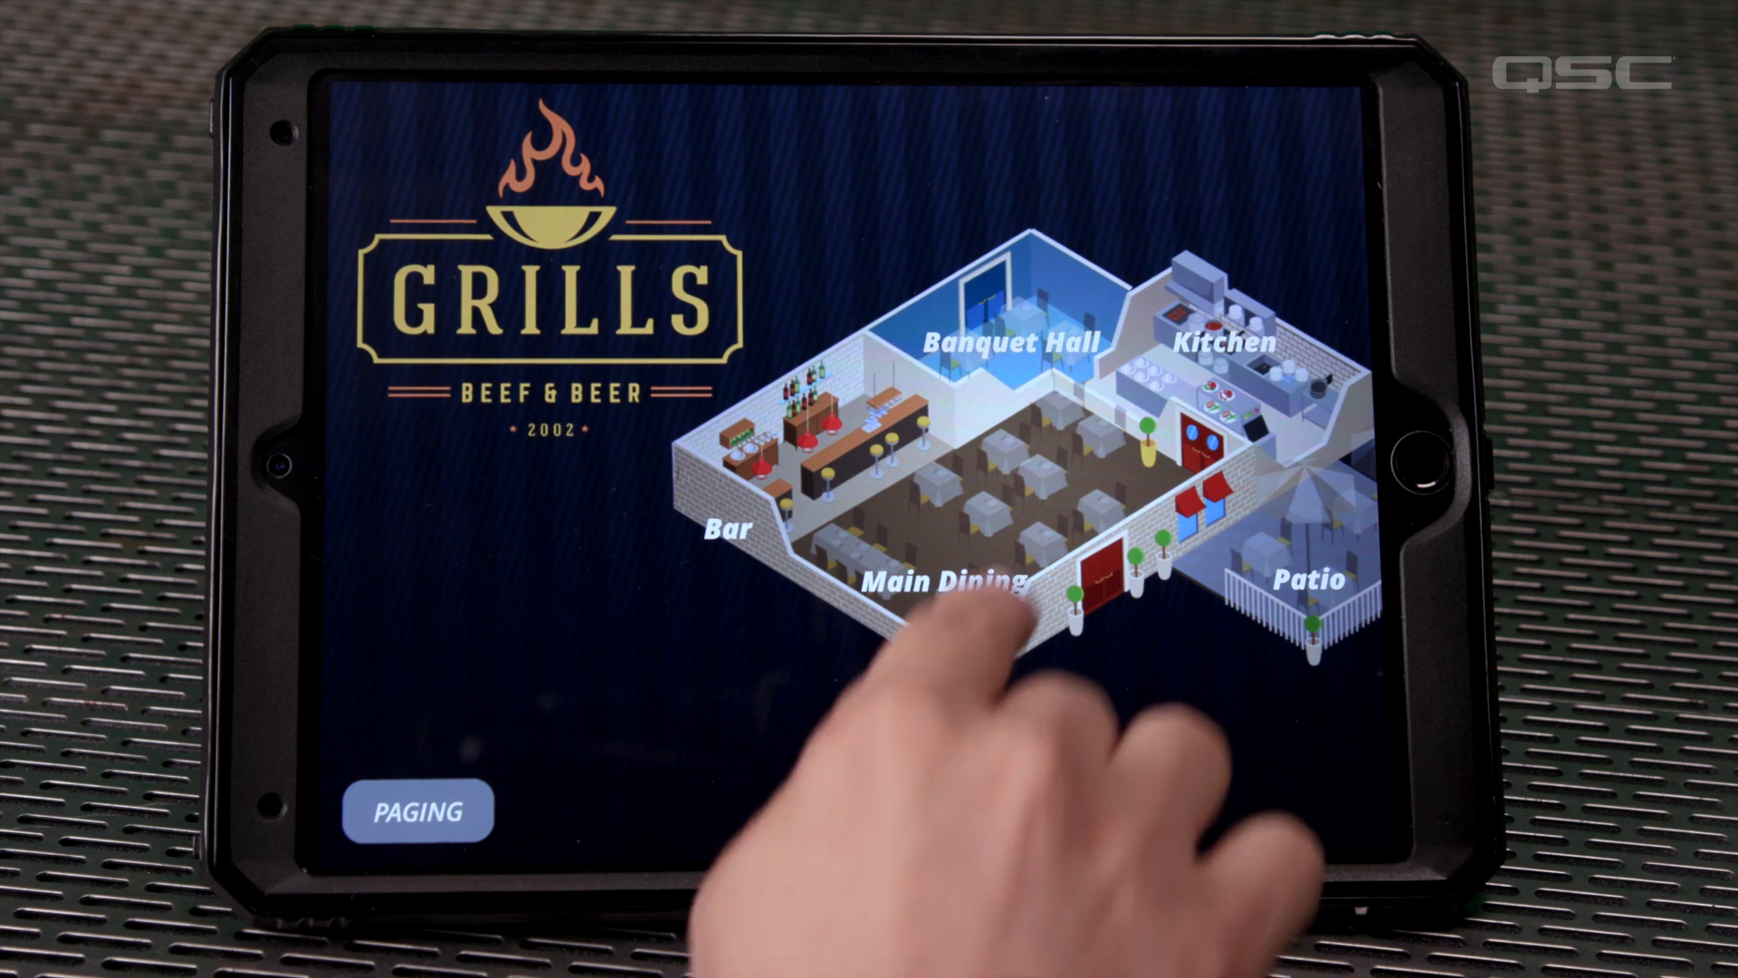
View the Main Dining, Patio and Banquet Hall control pages from the restaurant floor plan
click(996, 598)
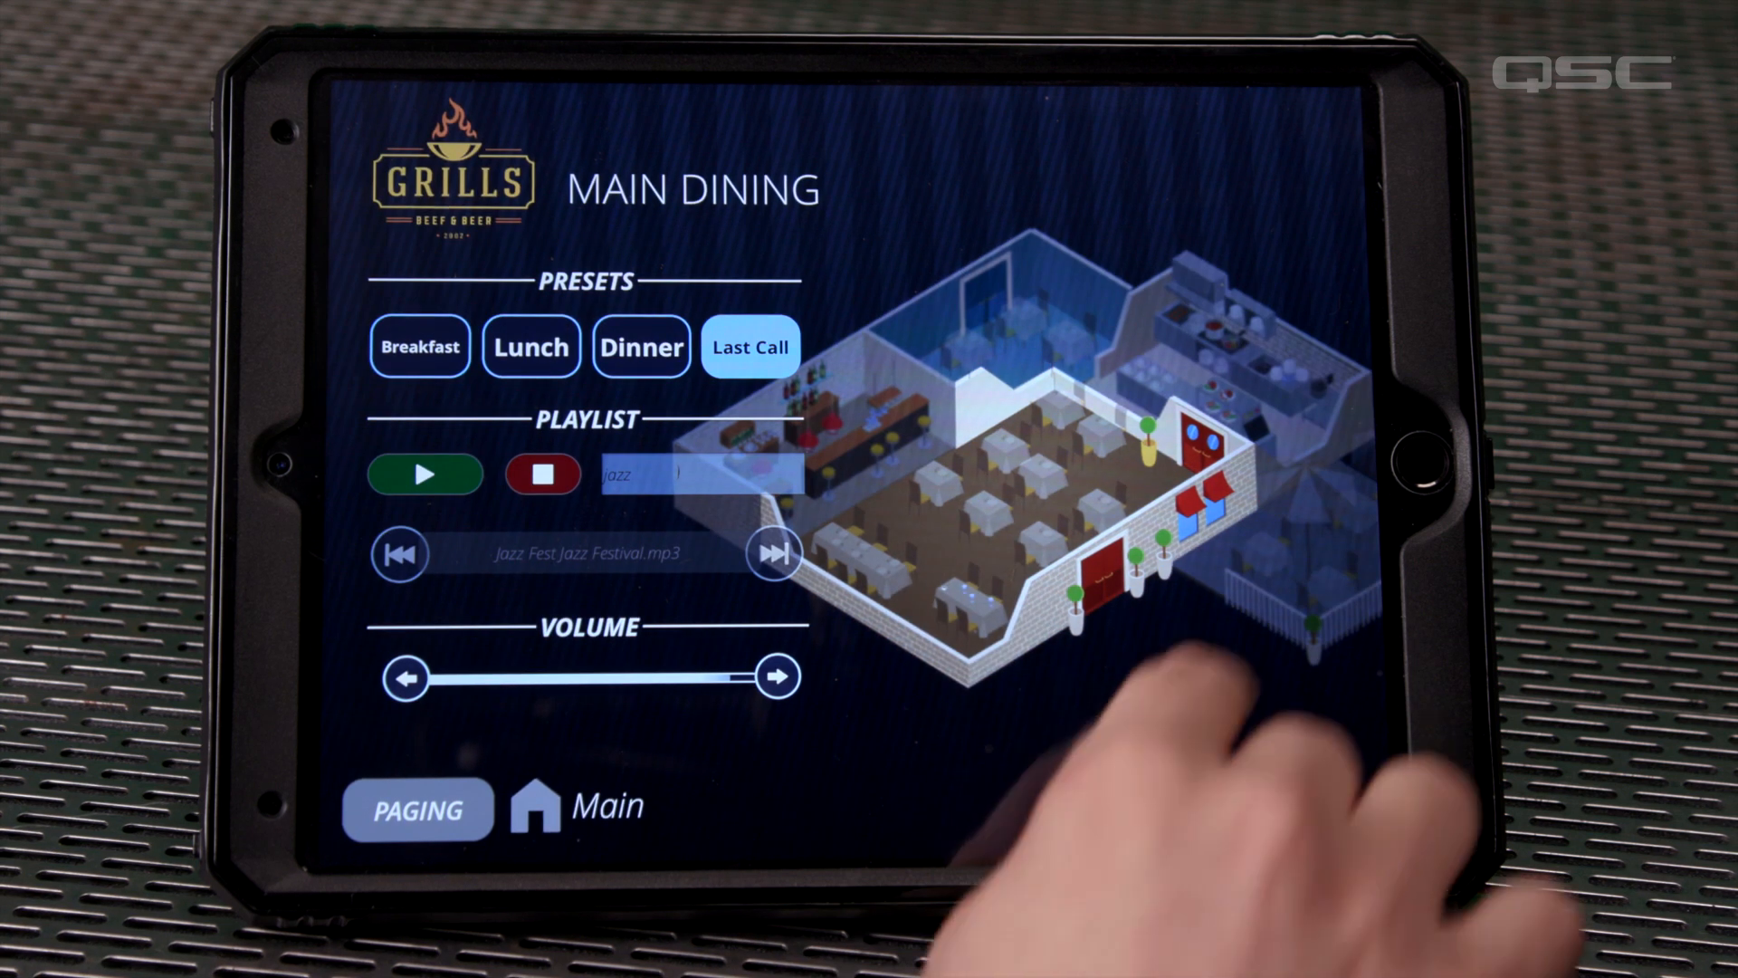
click(1295, 575)
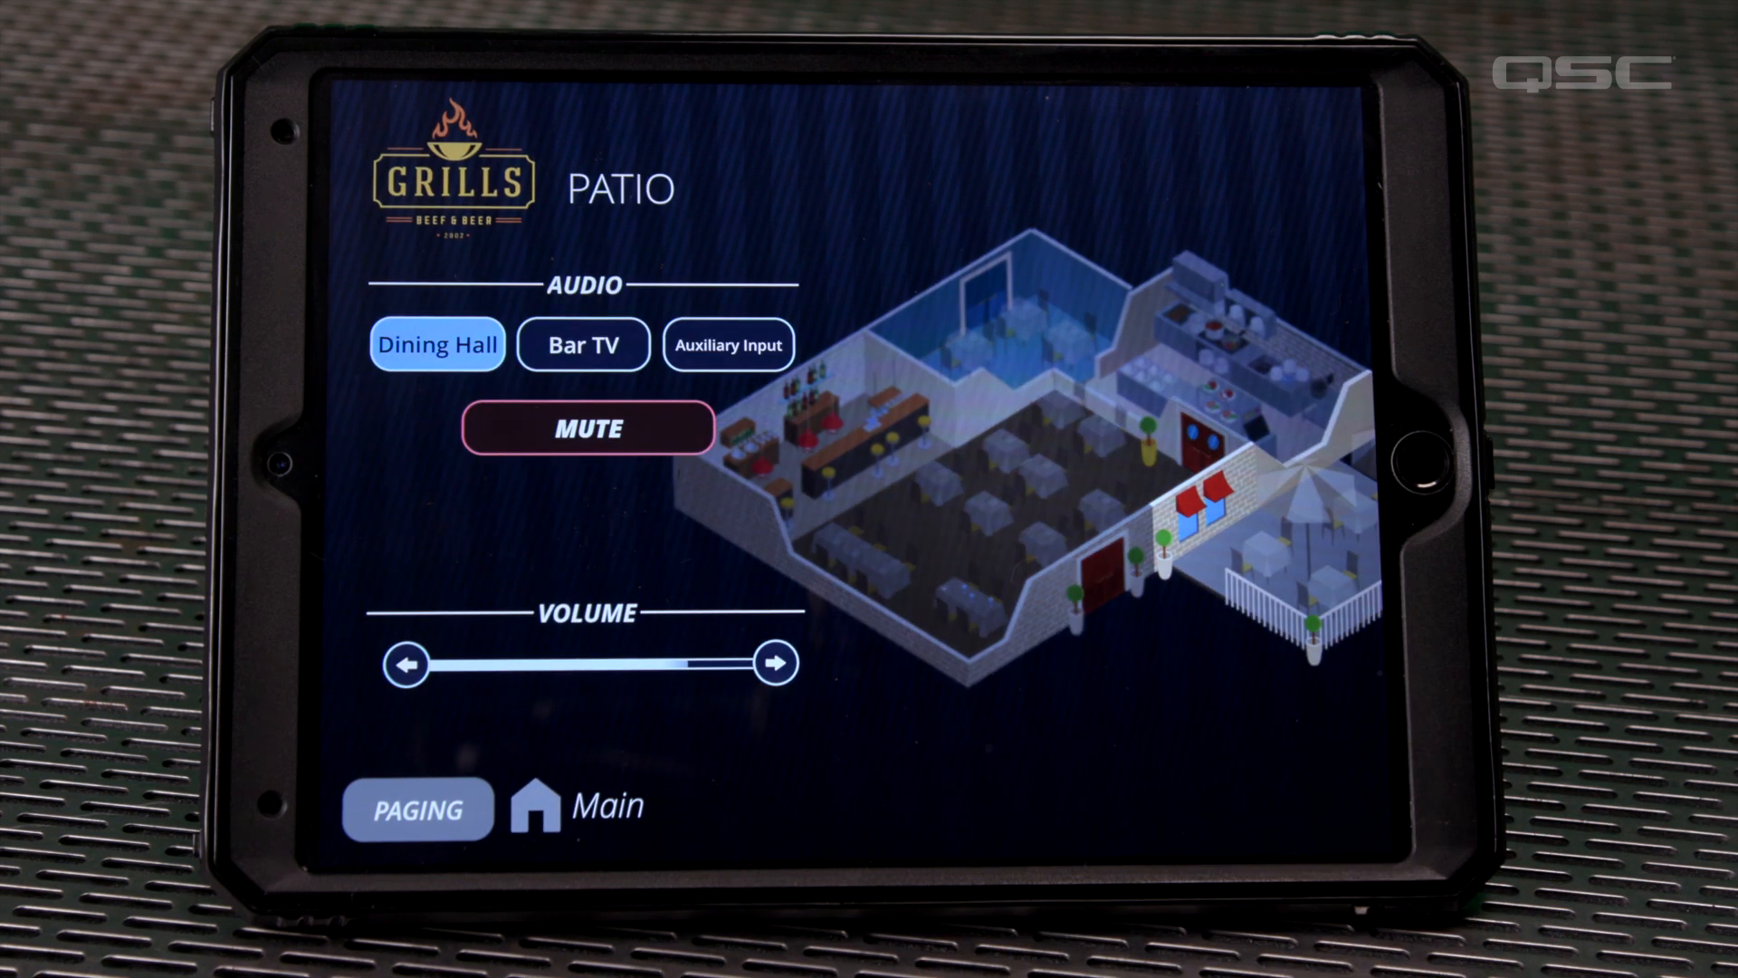
click(1023, 344)
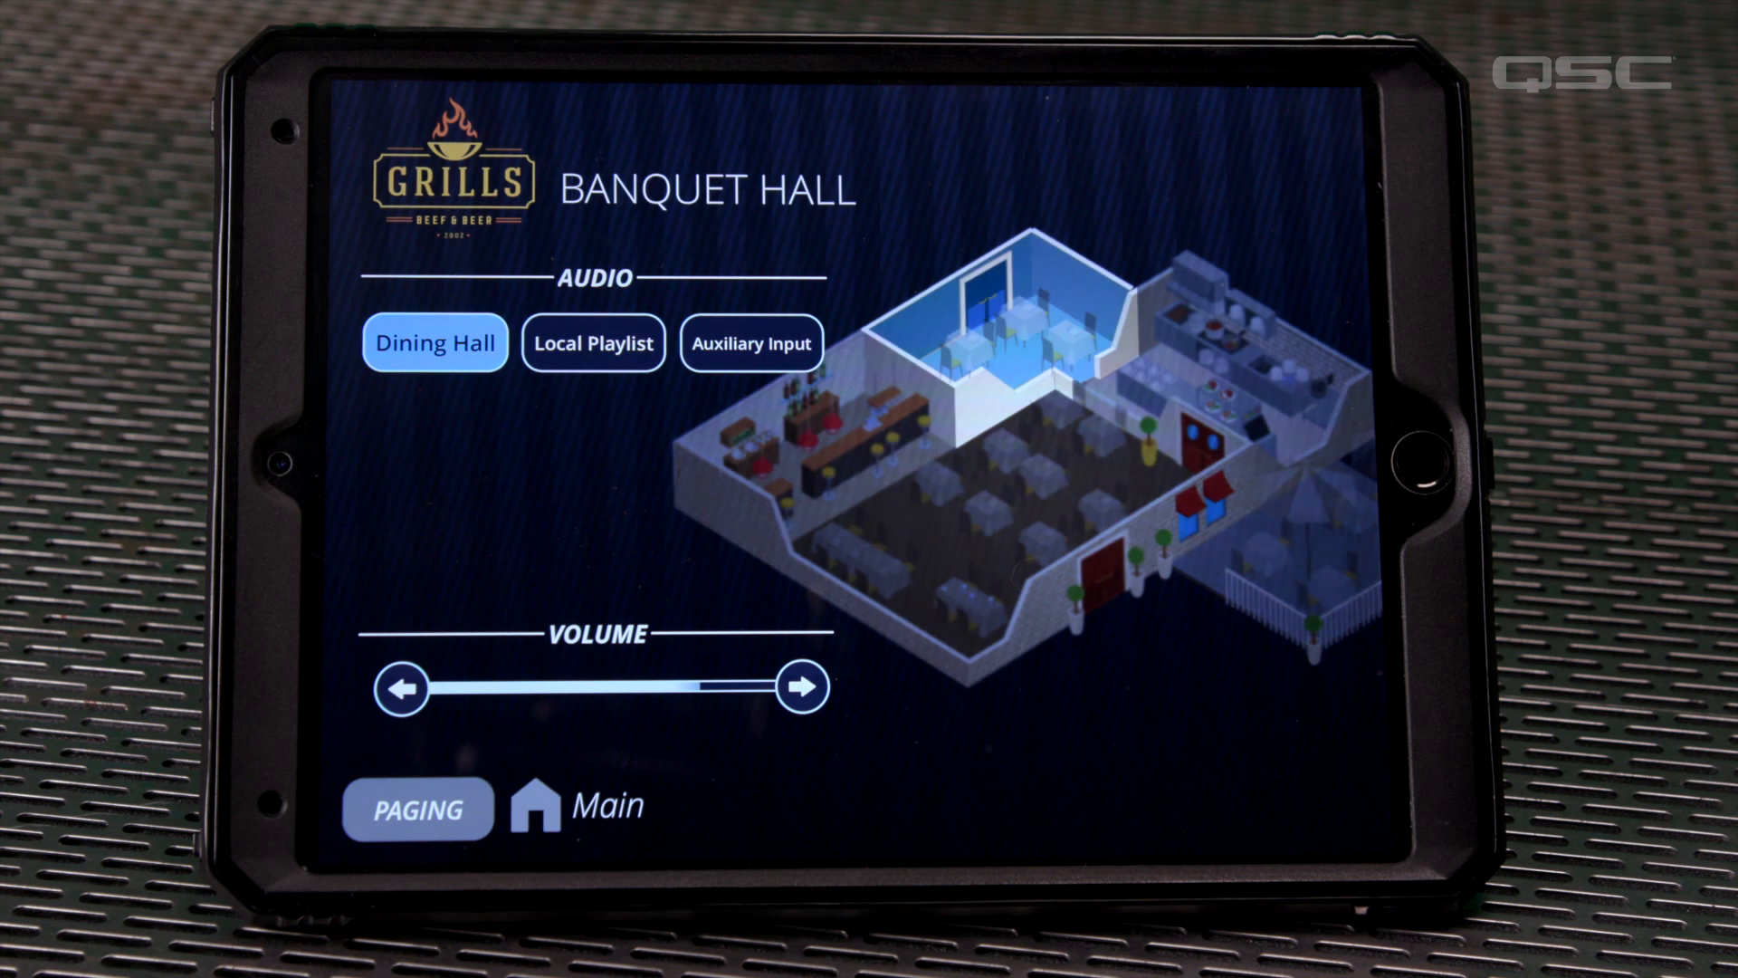
Open the Zone Paging Menu, choose Live Page, launch the announcement and confirm it
click(418, 808)
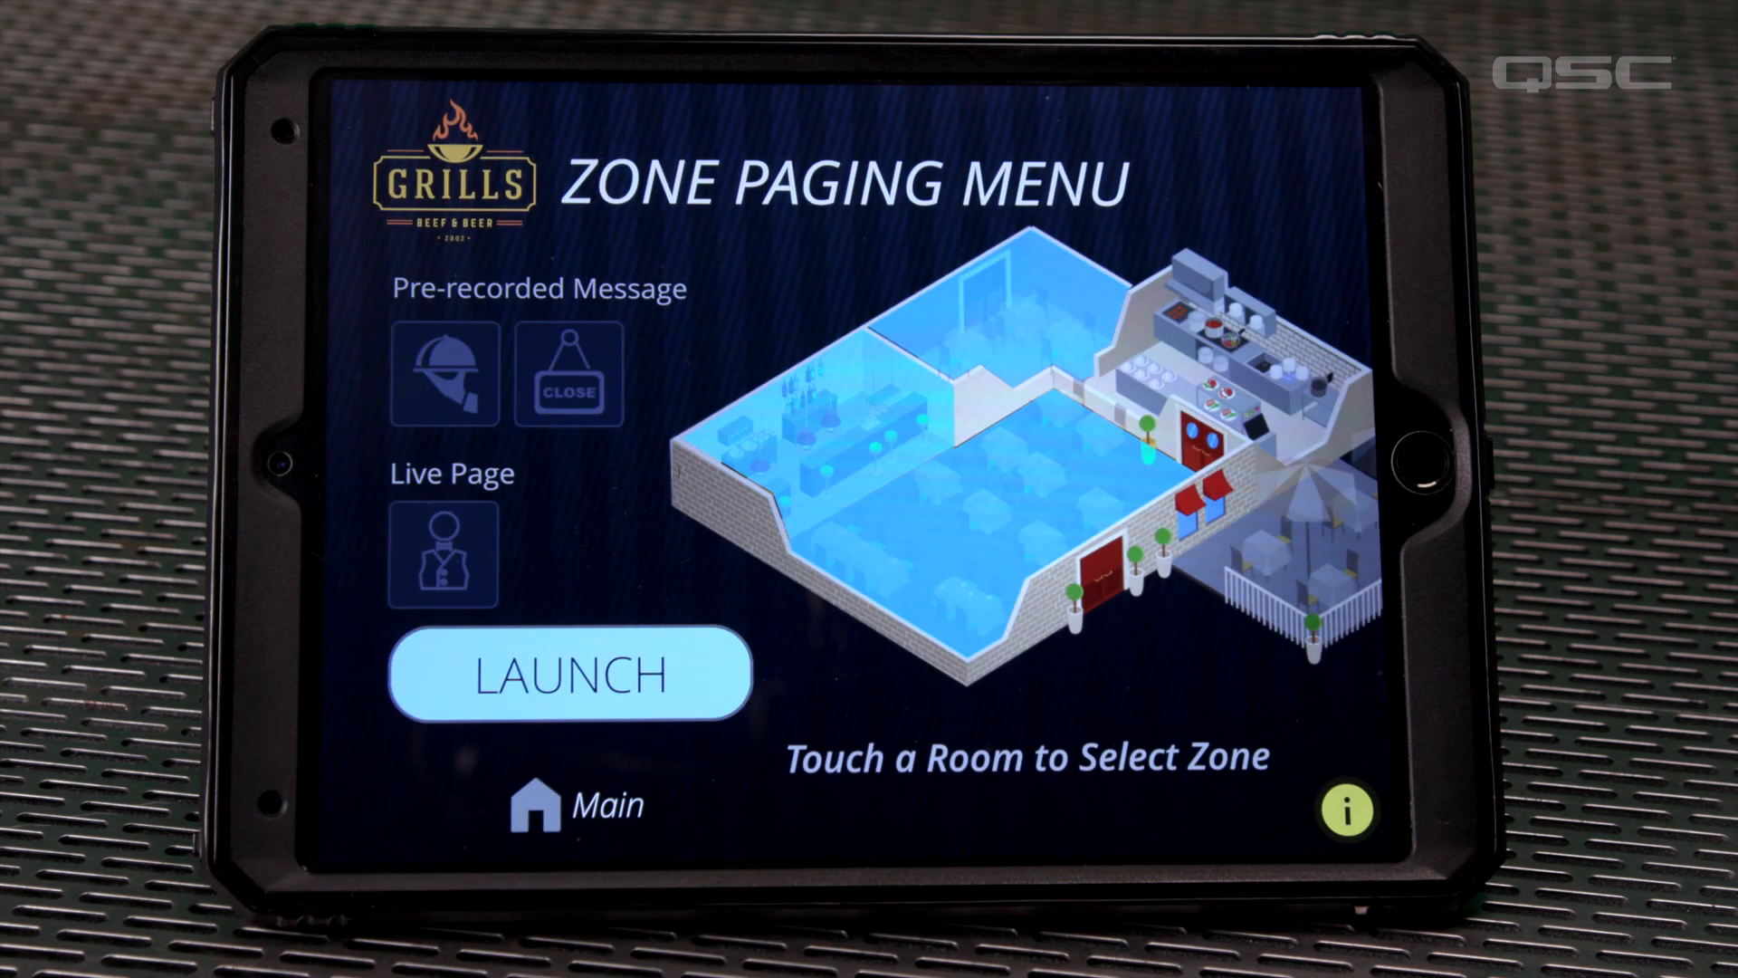
click(443, 554)
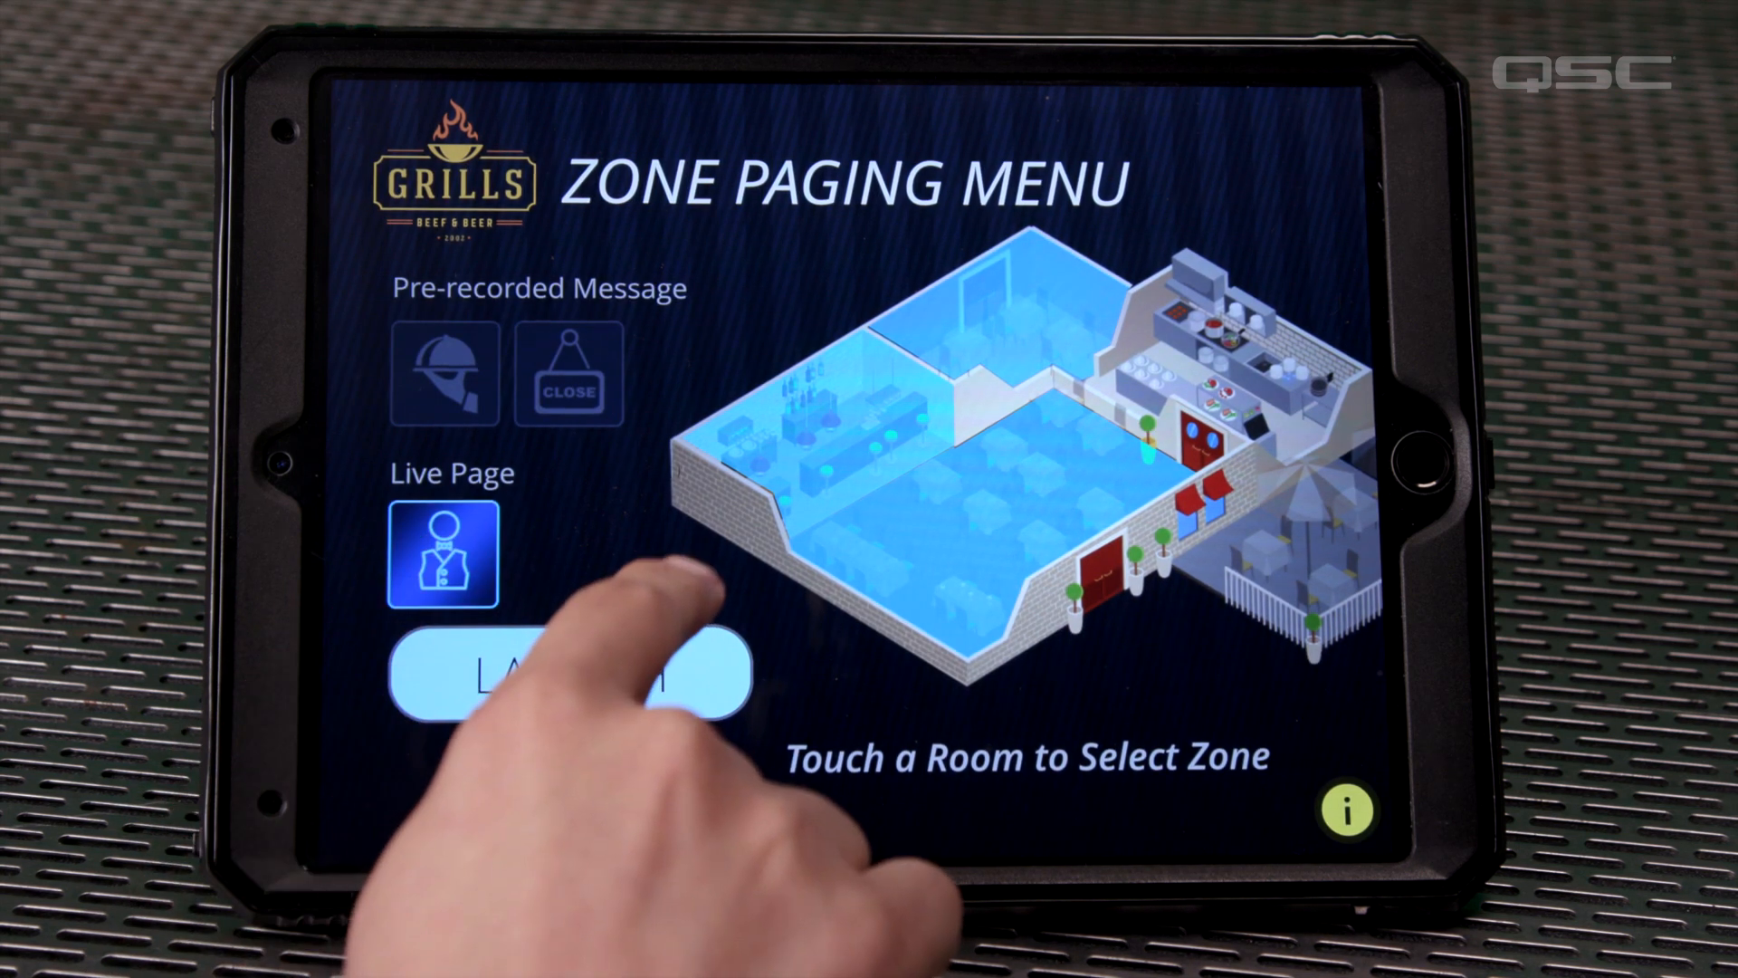
click(571, 674)
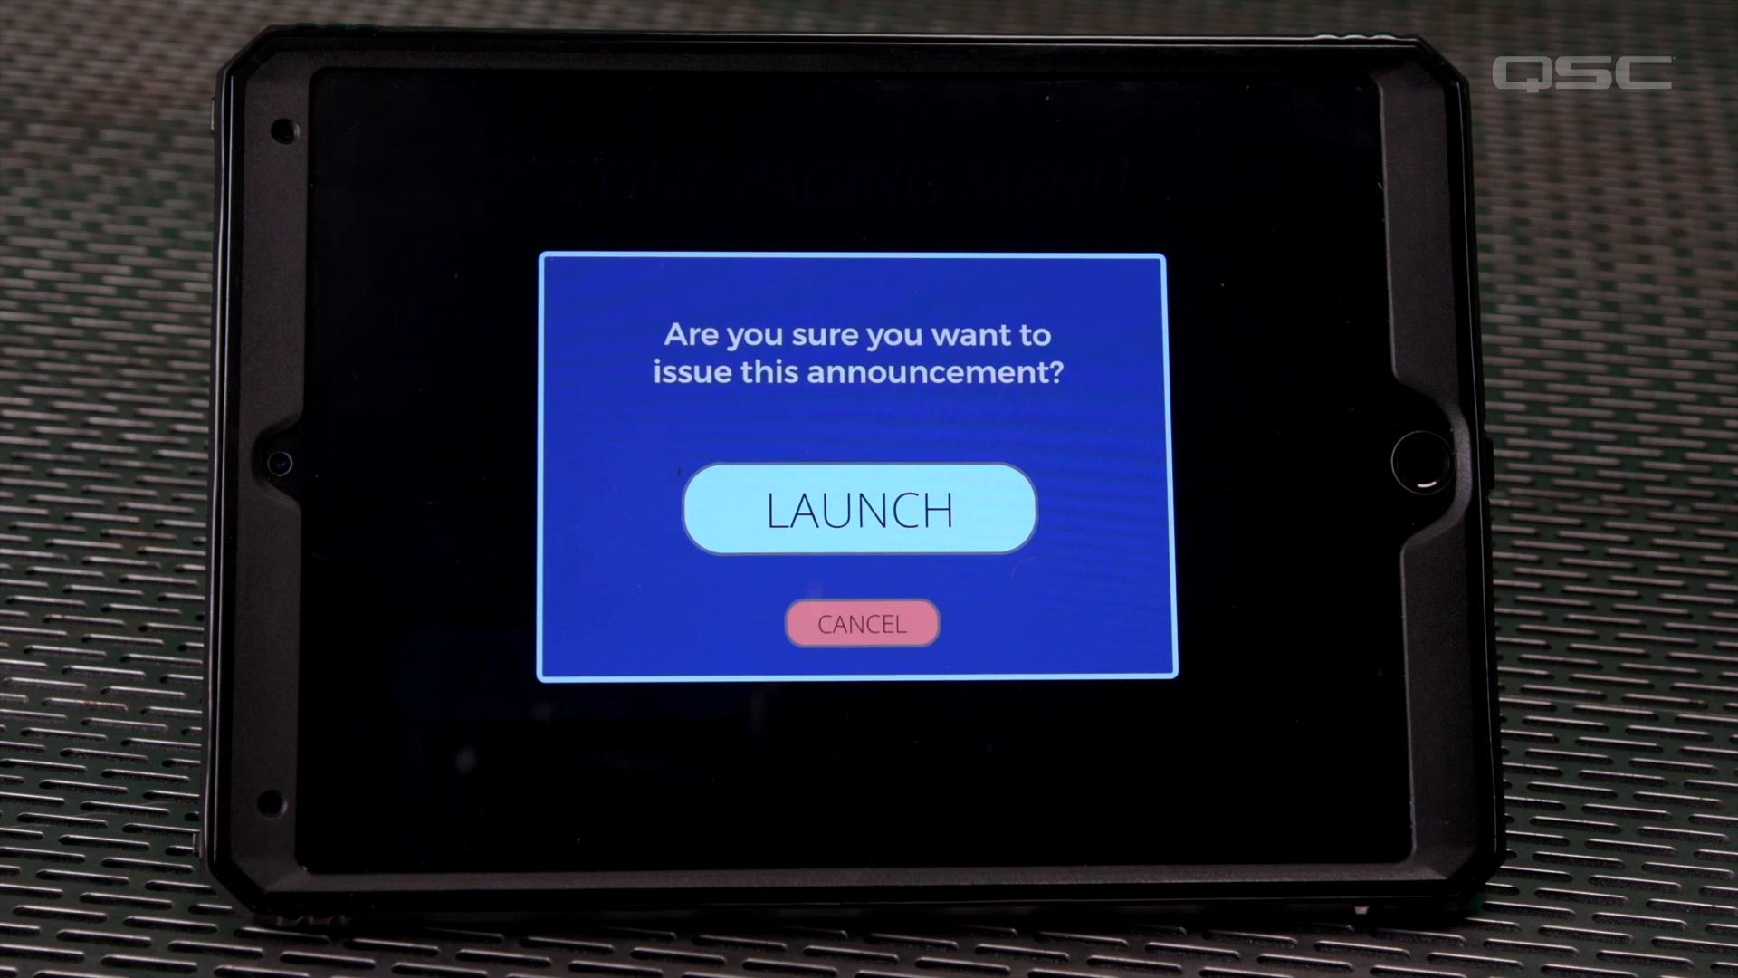
click(851, 502)
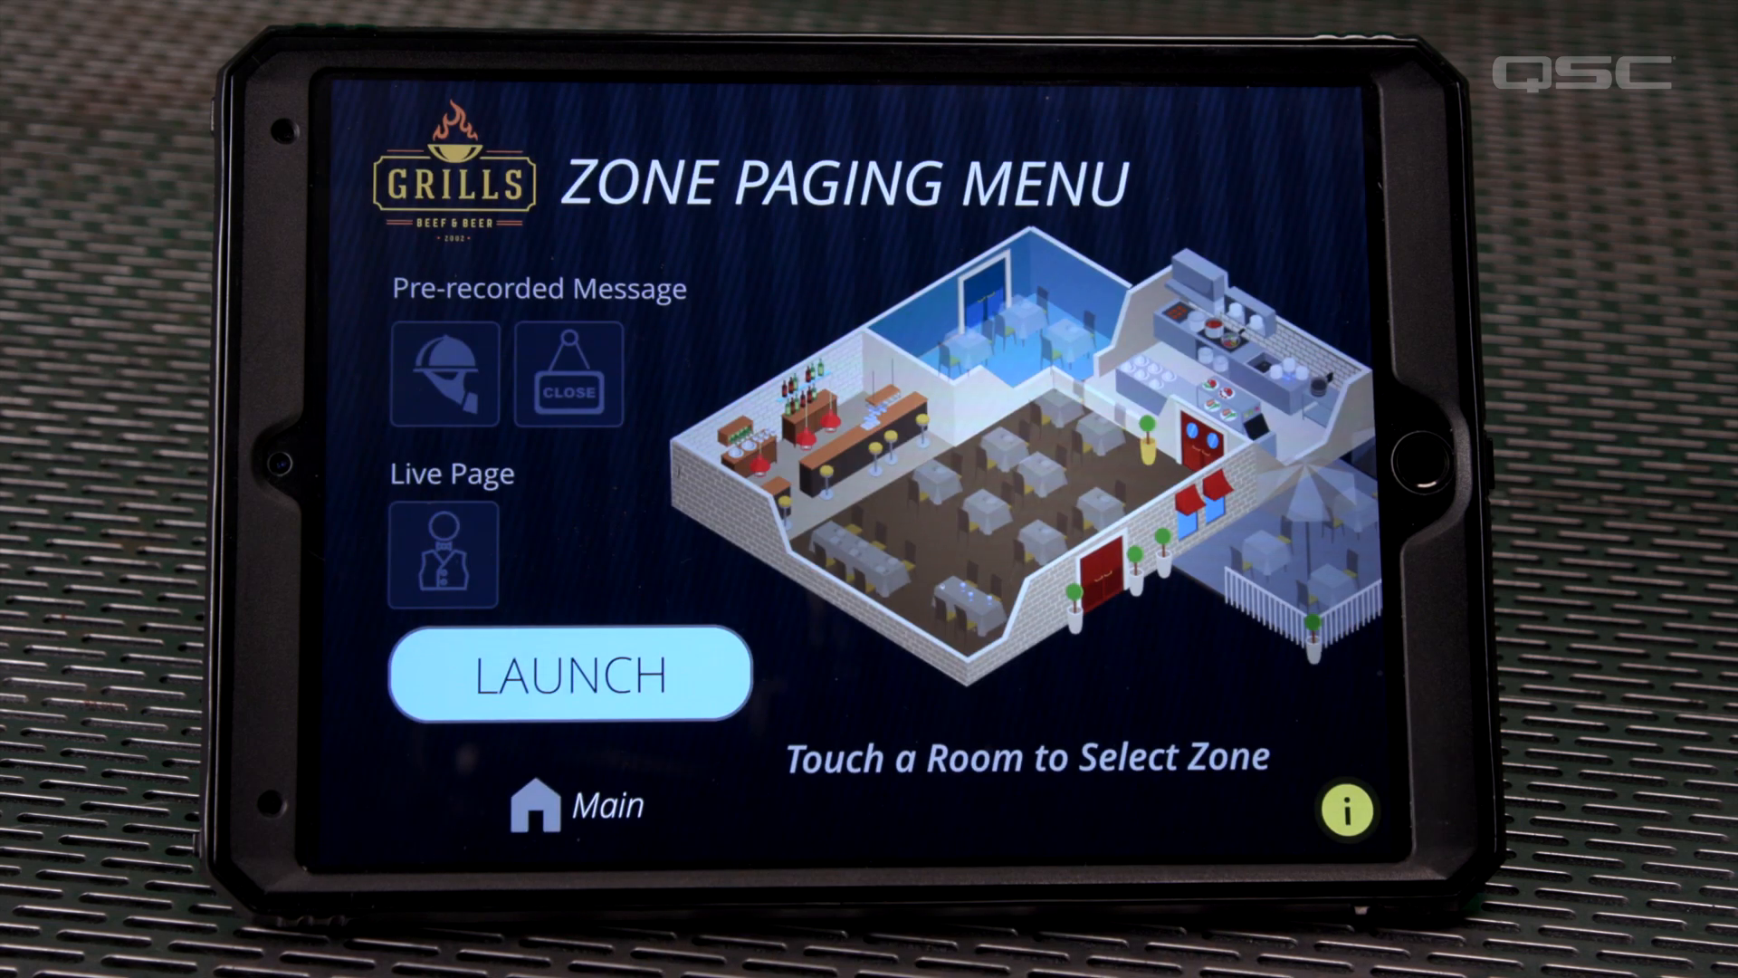
Return to Main, open Banquet Hall, switch its audio source to Local Playlist and back to Dining Hall
click(536, 806)
click(1032, 298)
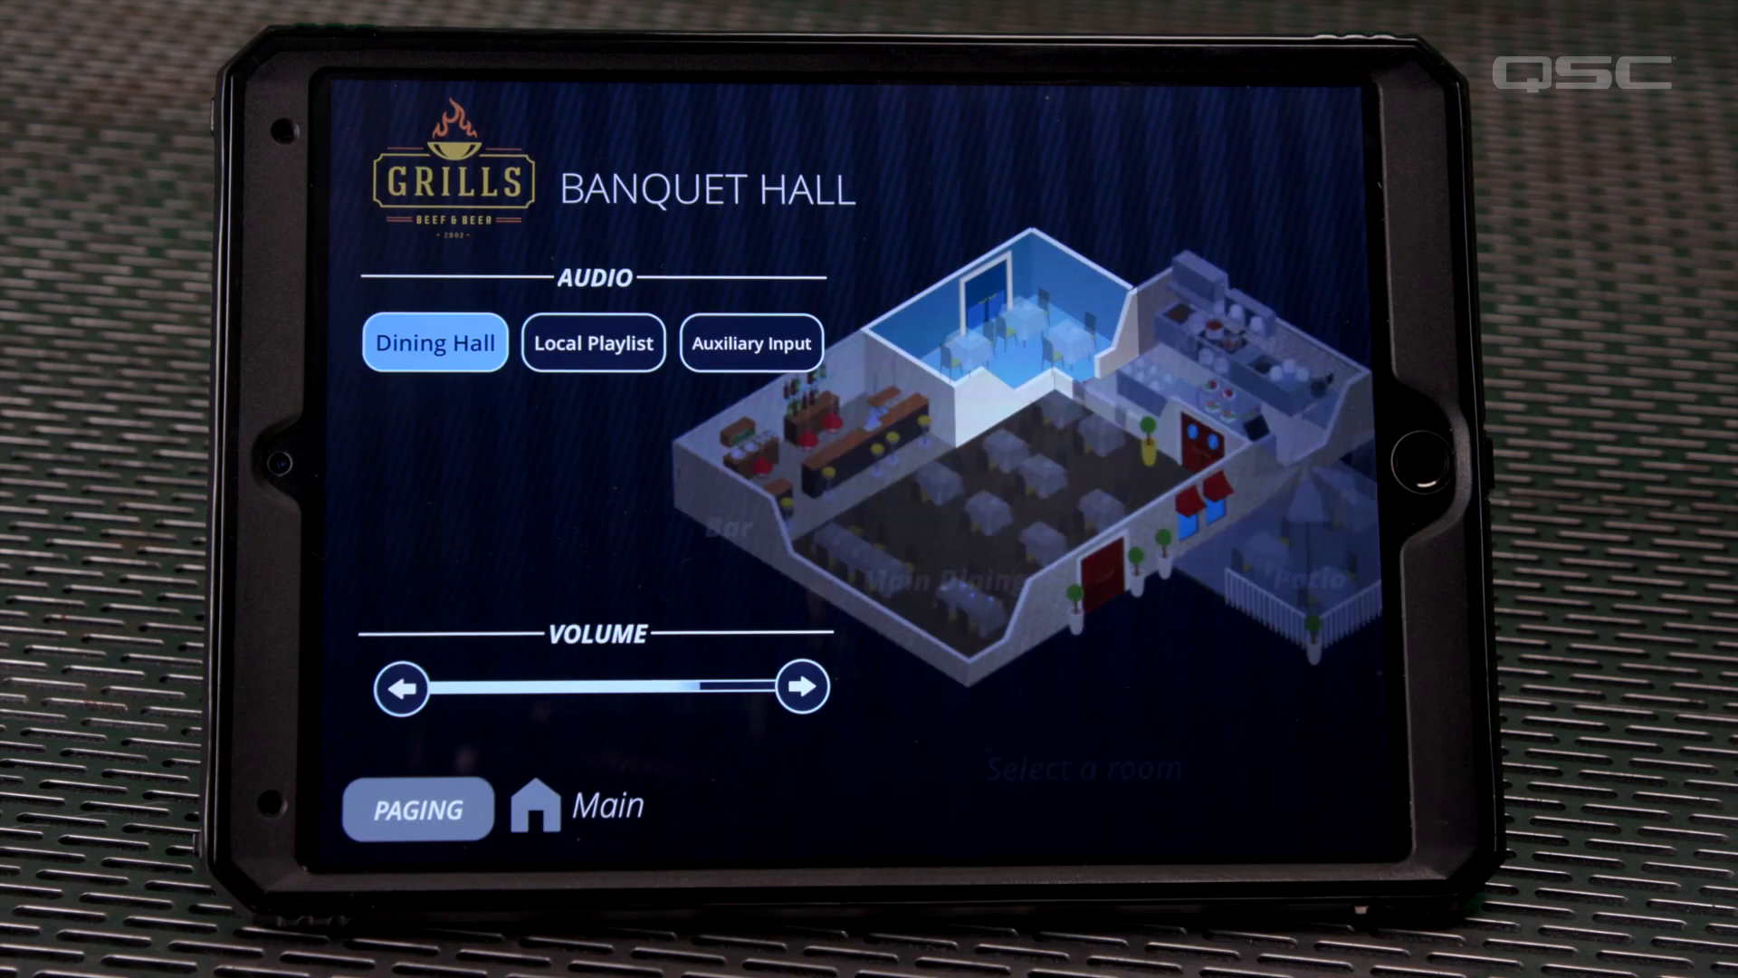
click(593, 343)
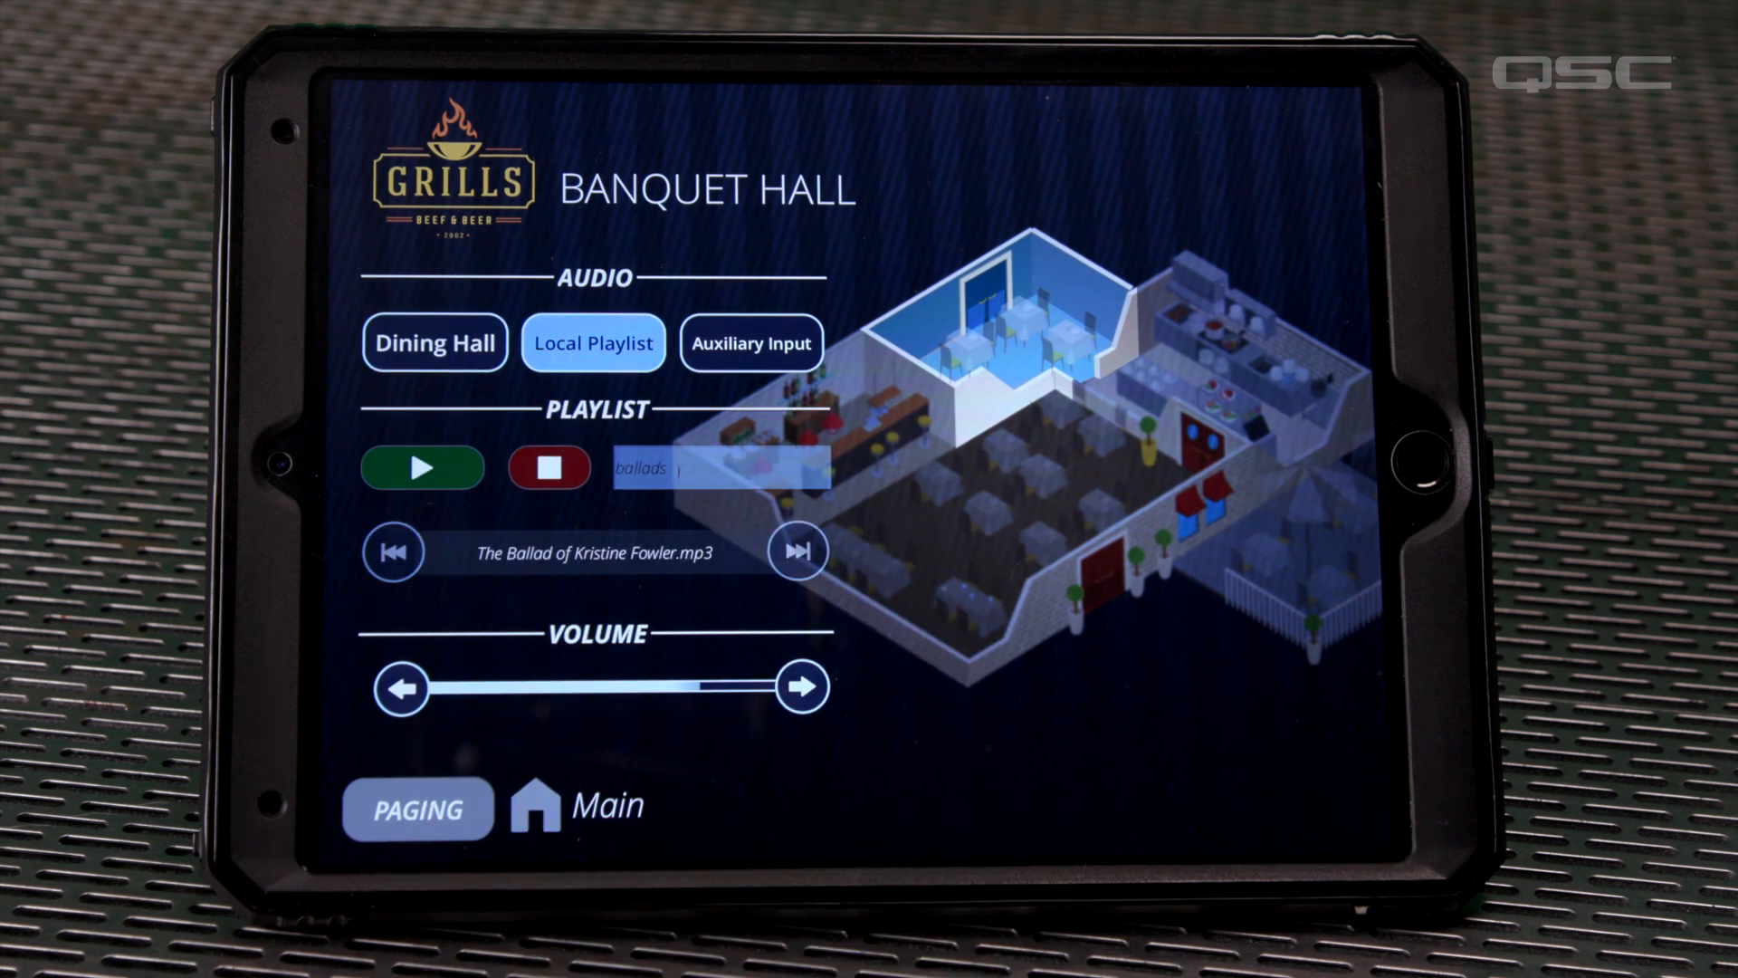
click(436, 343)
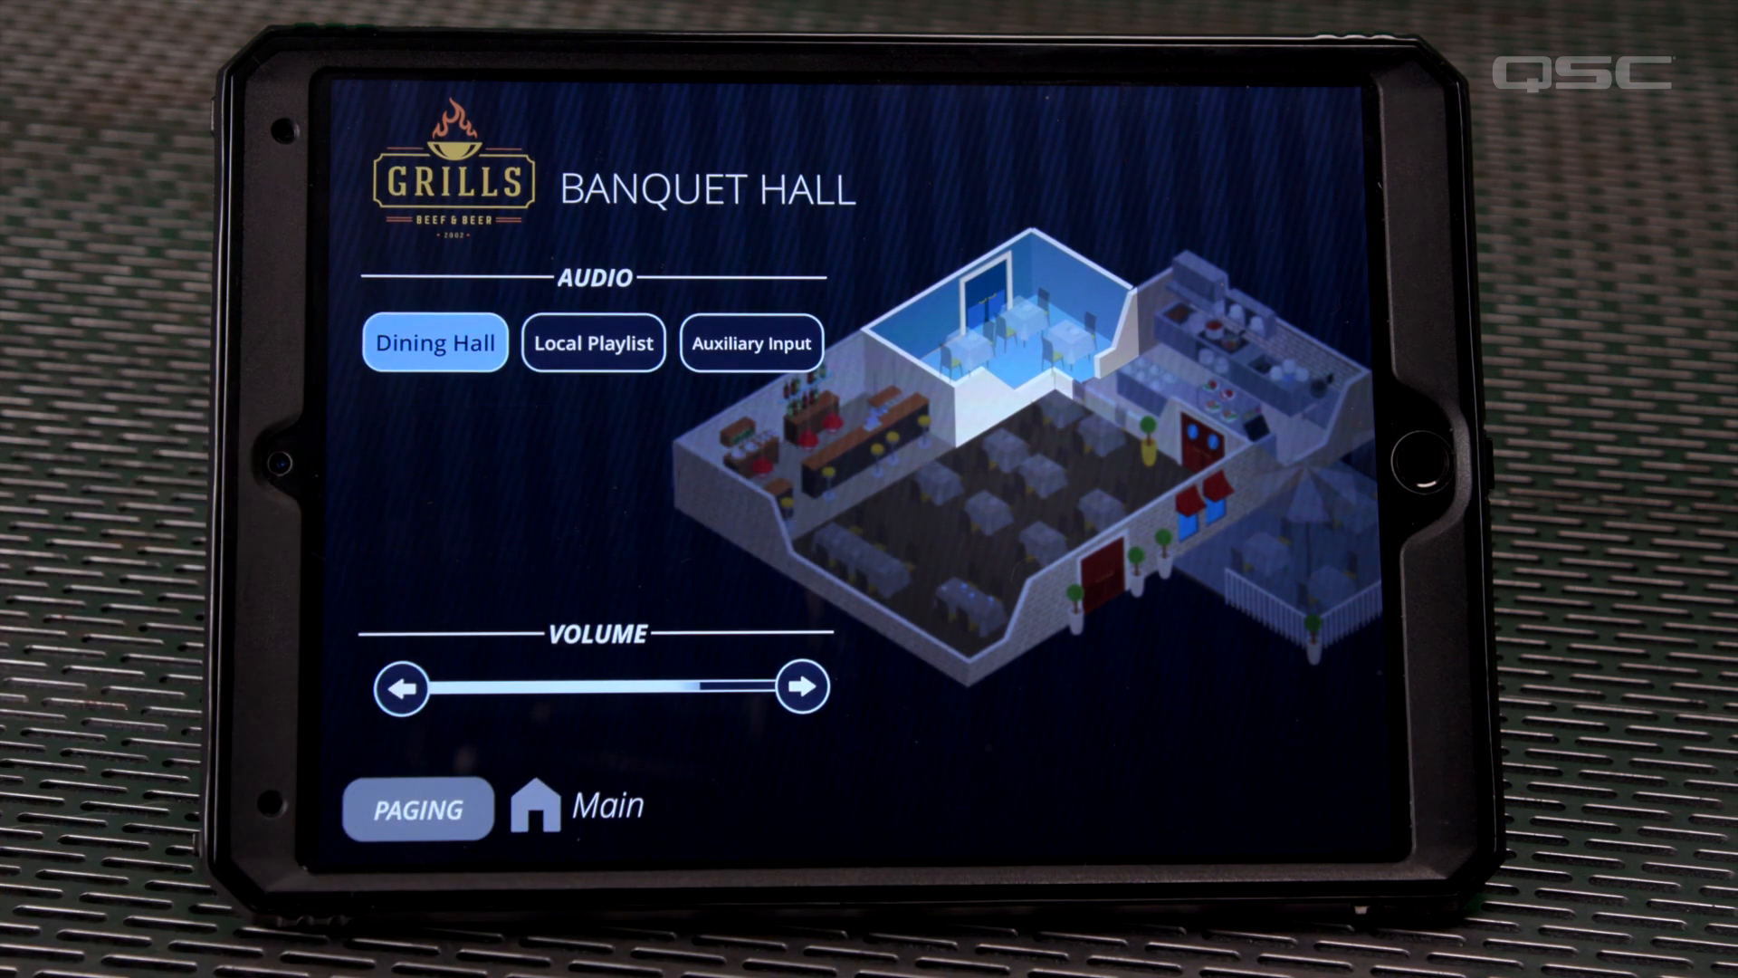
Show the help overlay on the Zone Paging Menu and dismiss it
click(419, 806)
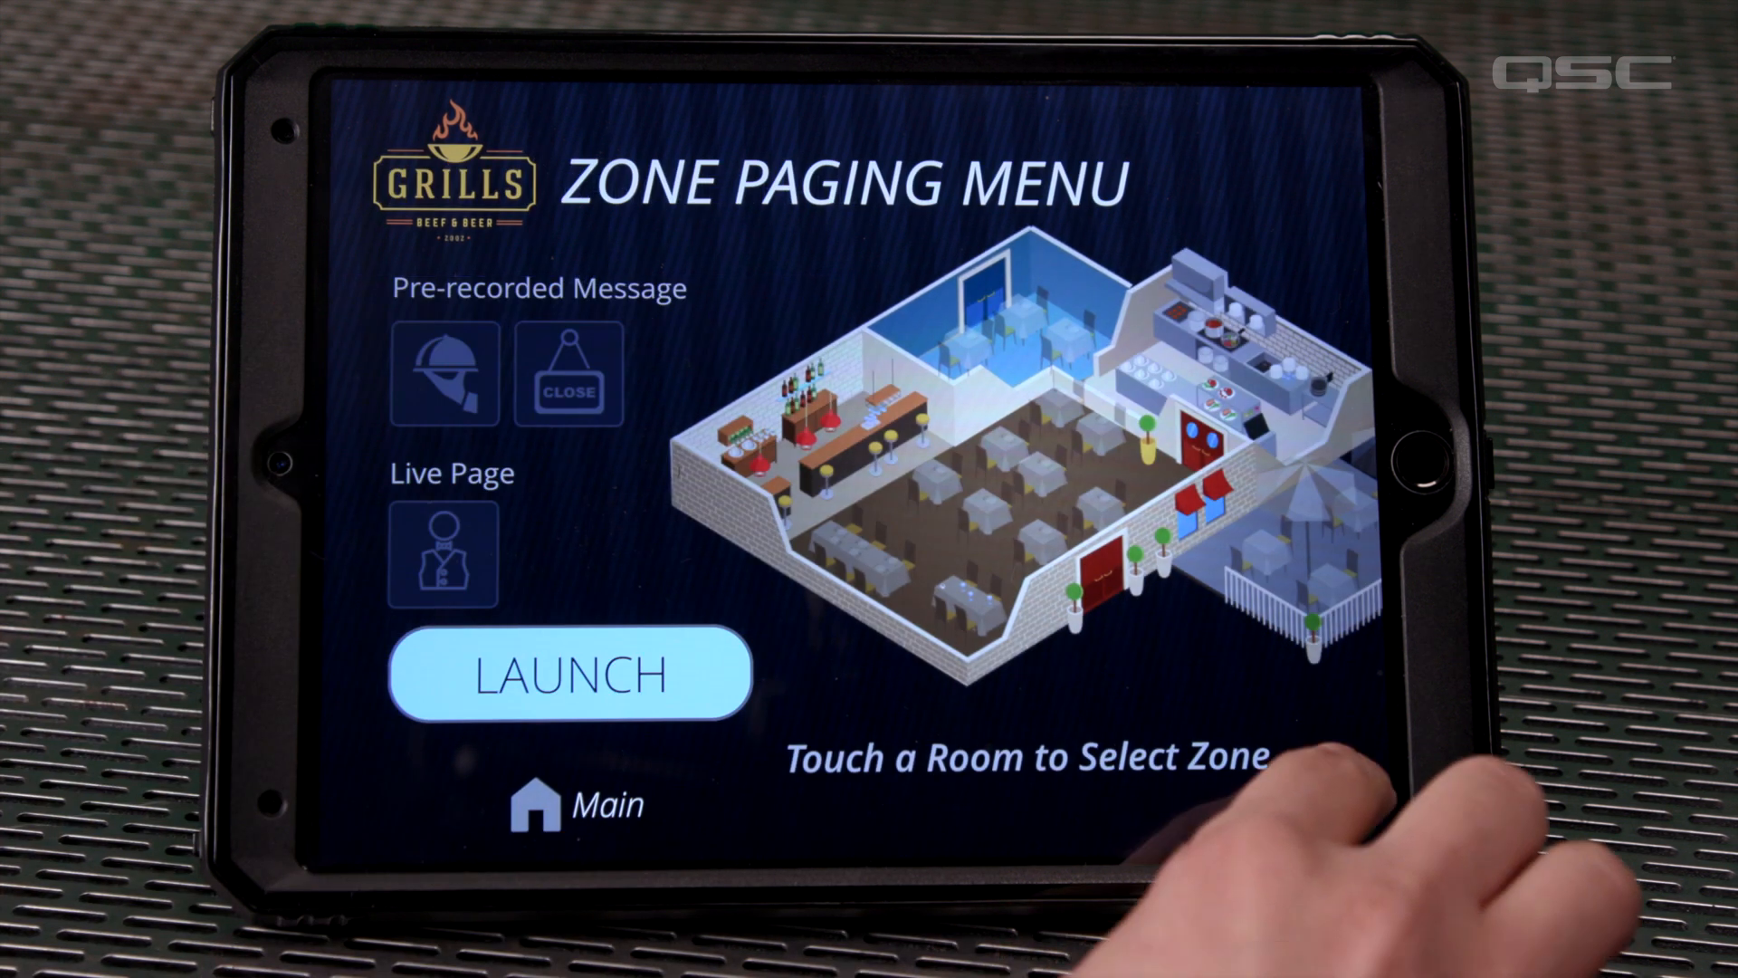
click(1348, 808)
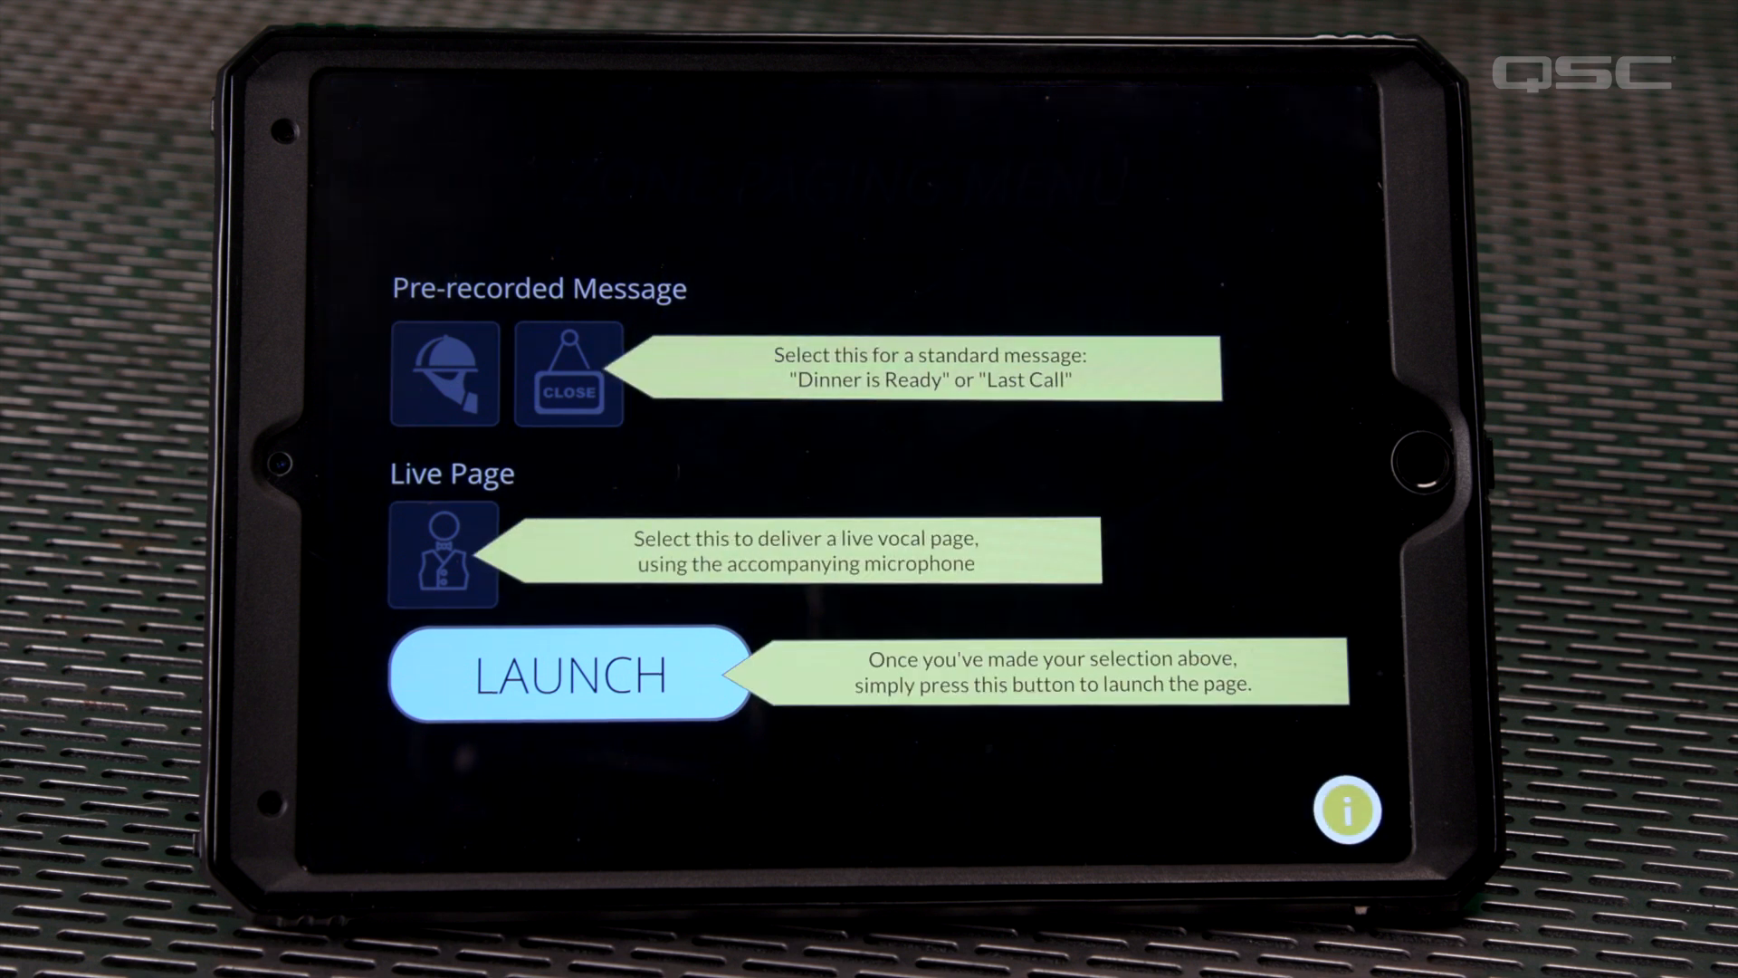
click(1347, 808)
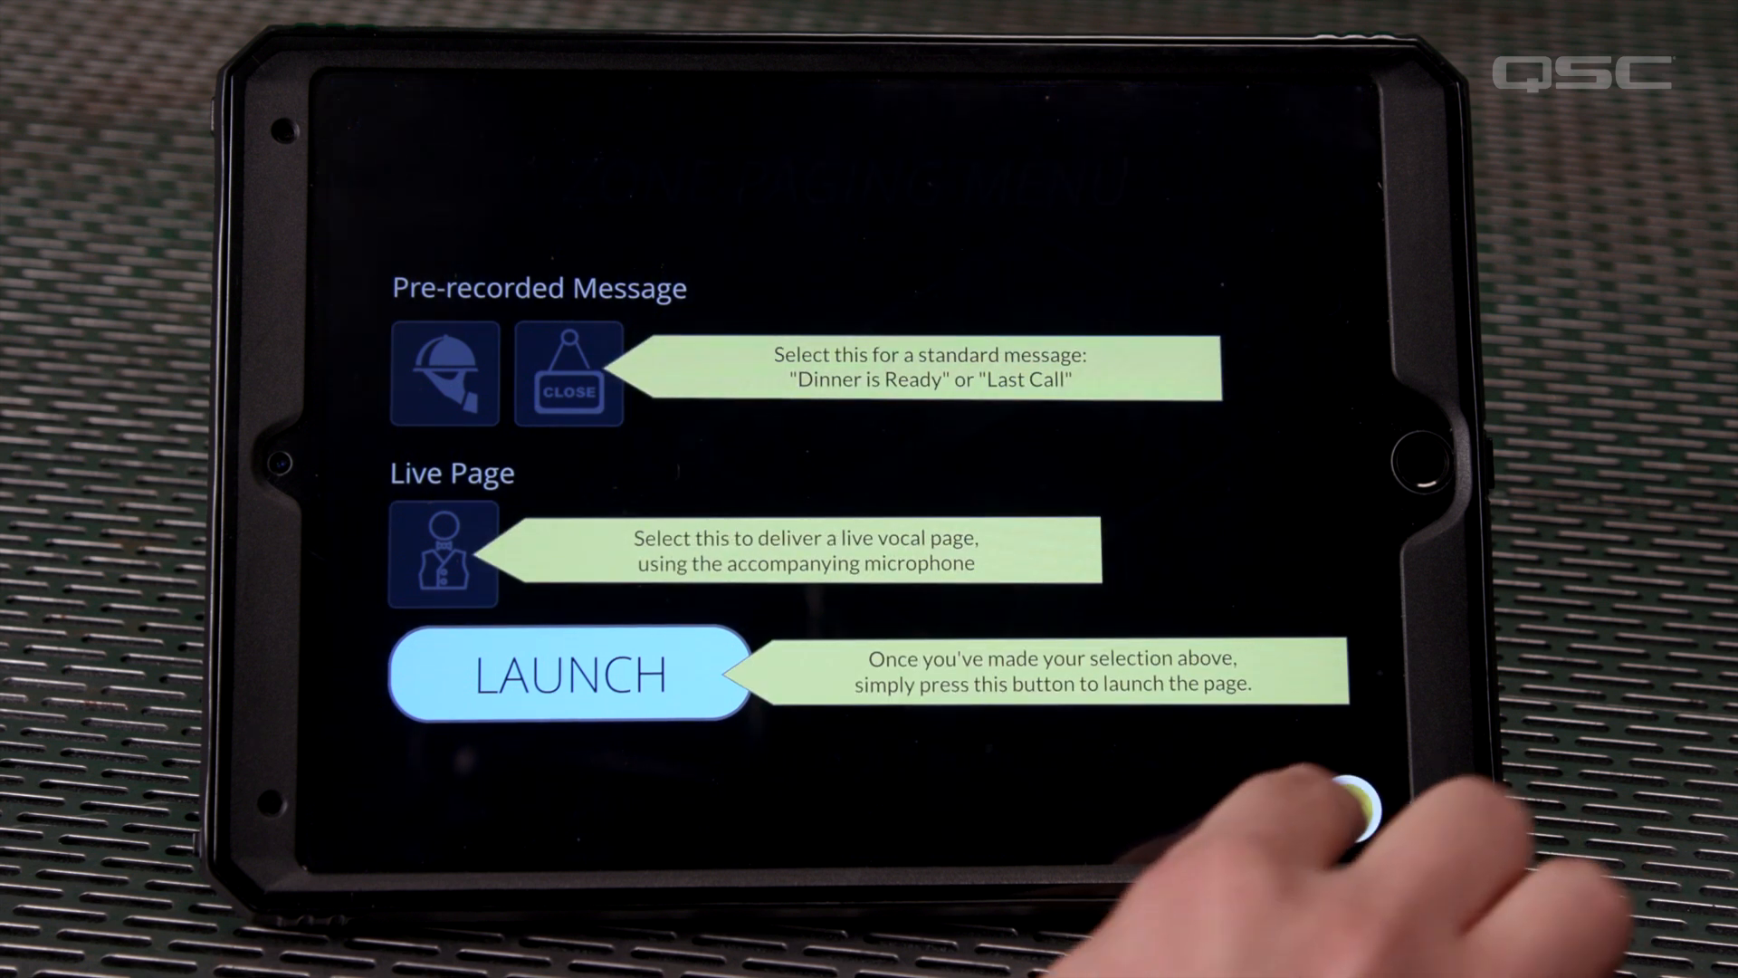